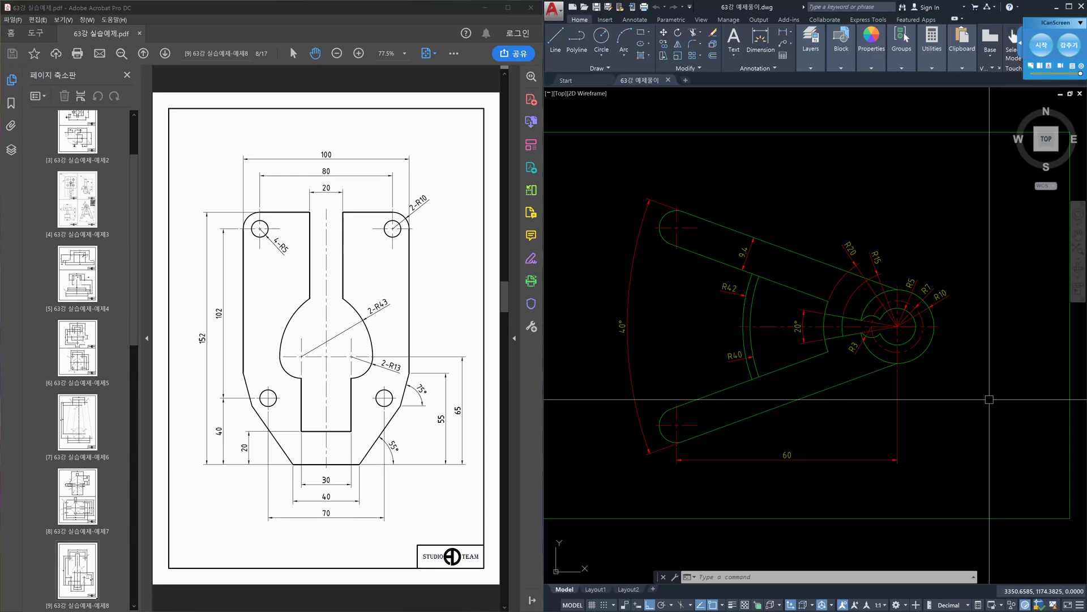
Hide the PDF's page thumbnails and, in AutoCAD, draw crossing horizontal and vertical construction lines in empty space beside the existing drawing.
{"action": "left_click", "coordinate": [126, 75]}
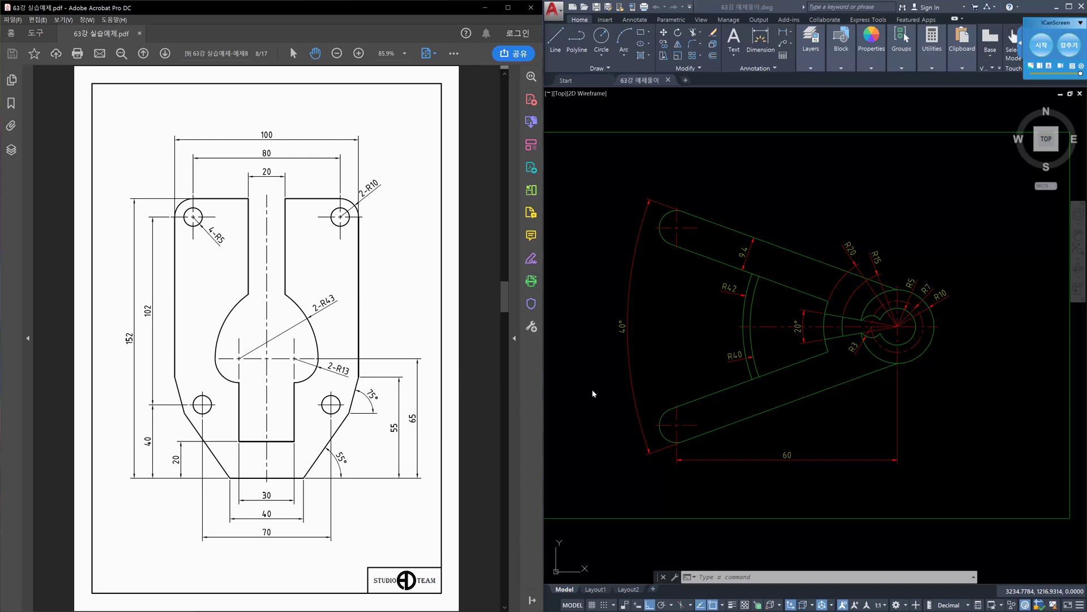
{"action": "left_click", "coordinate": [932, 418]}
{"action": "scroll", "coordinate": [932, 418], "scroll_direction": "down", "scroll_amount": 5}
{"action": "middle_click_drag", "start_coordinate": [932, 418], "coordinate": [623, 431]}
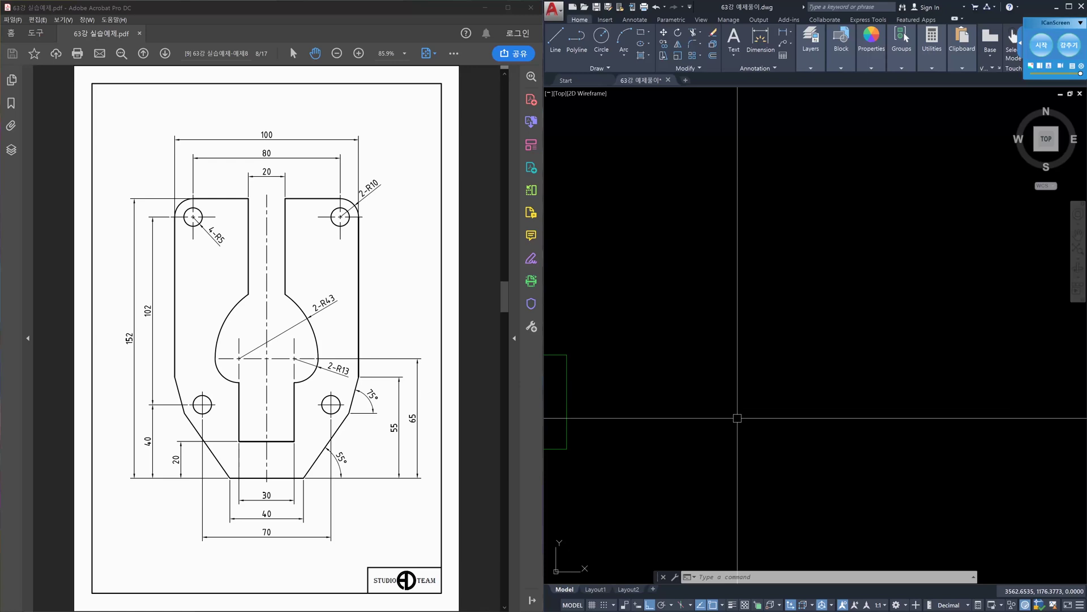
{"action": "type", "text": "xl"}
{"action": "key", "text": "Return"}
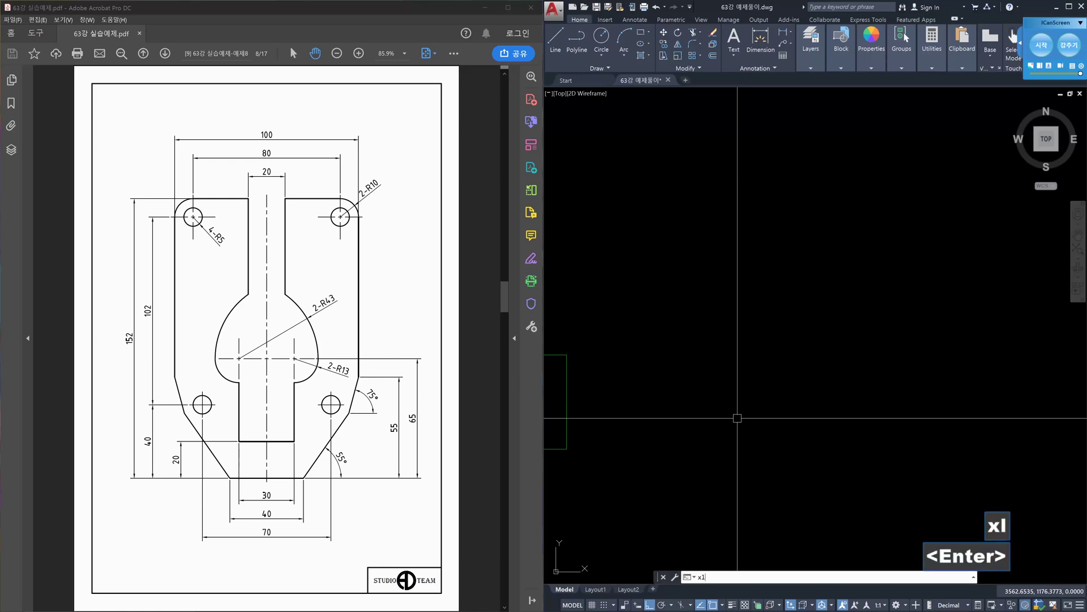
{"action": "left_click", "coordinate": [782, 422]}
{"action": "left_click", "coordinate": [884, 424]}
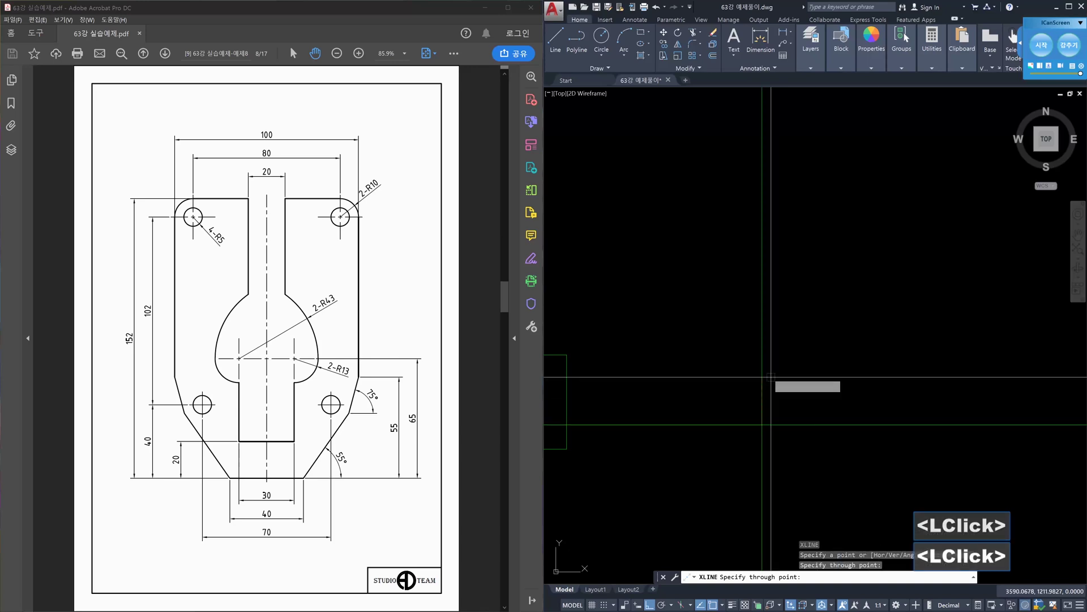
{"action": "left_click", "coordinate": [738, 337]}
{"action": "key", "text": "Escape"}
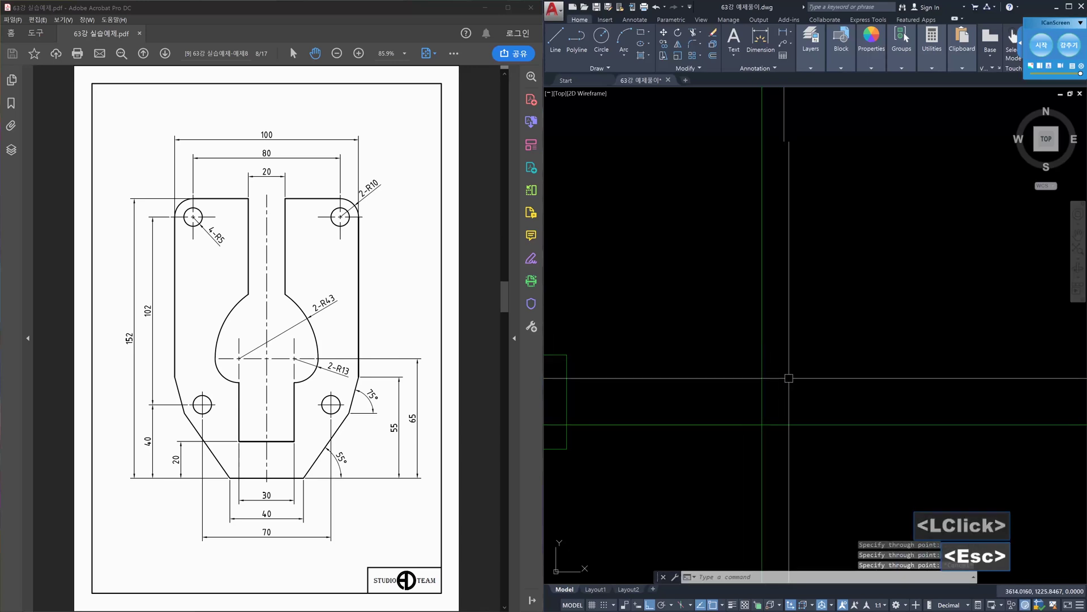
{"action": "scroll", "coordinate": [814, 376], "scroll_direction": "up", "scroll_amount": 1}
{"action": "mouse_move", "coordinate": [815, 376]}
{"action": "middle_mouse_down"}
{"action": "mouse_move", "coordinate": [792, 374]}
{"action": "mouse_move", "coordinate": [829, 322]}
{"action": "middle_mouse_up"}
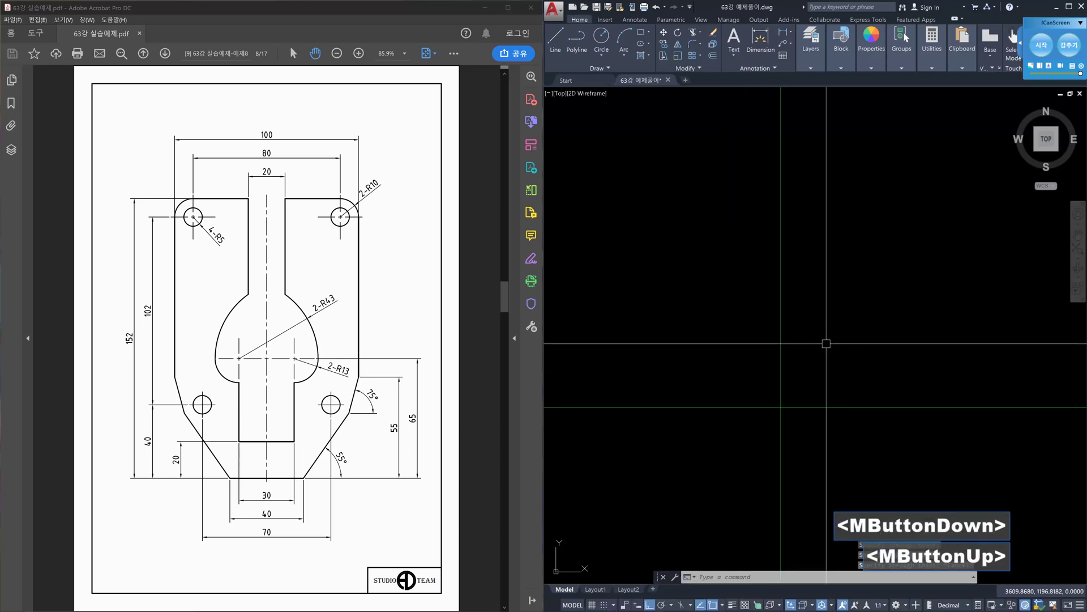
{"action": "left_click", "coordinate": [822, 407]}
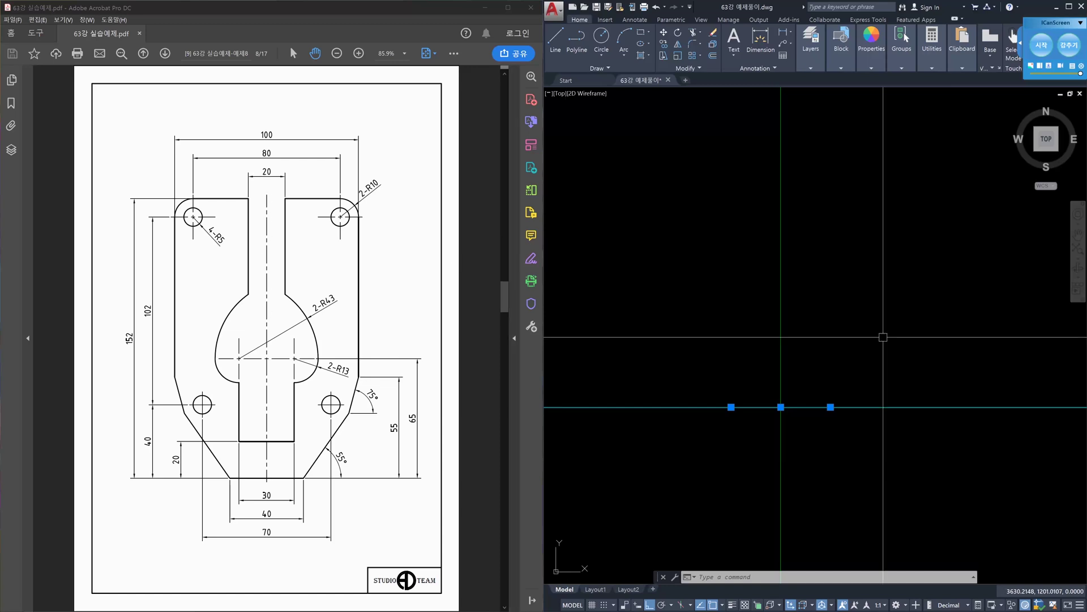
{"action": "left_click", "coordinate": [781, 352]}
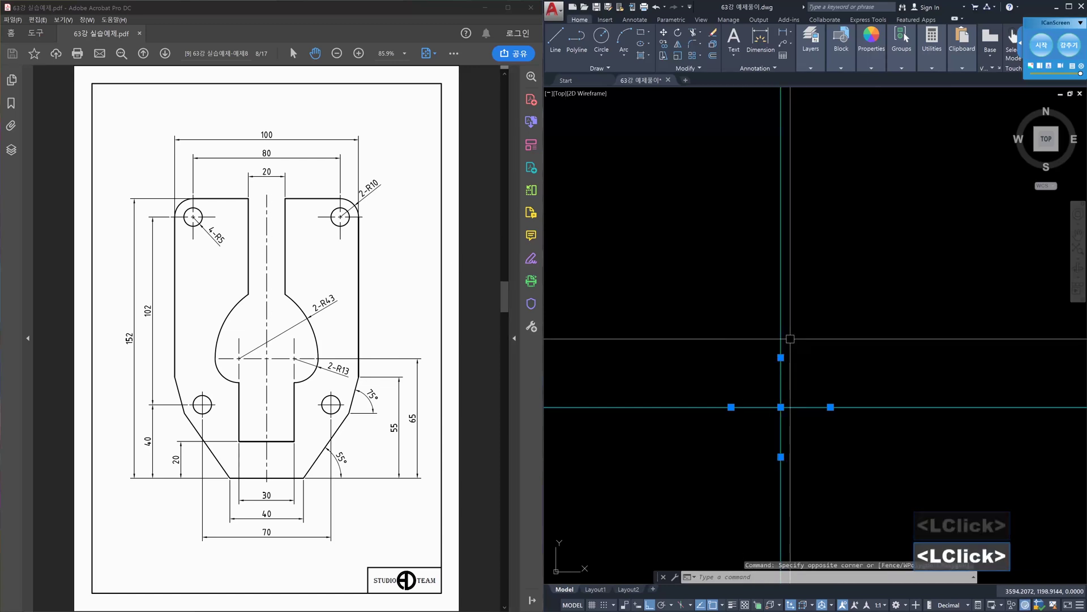
{"action": "key", "text": "Escape"}
{"action": "key", "text": "Escape"}
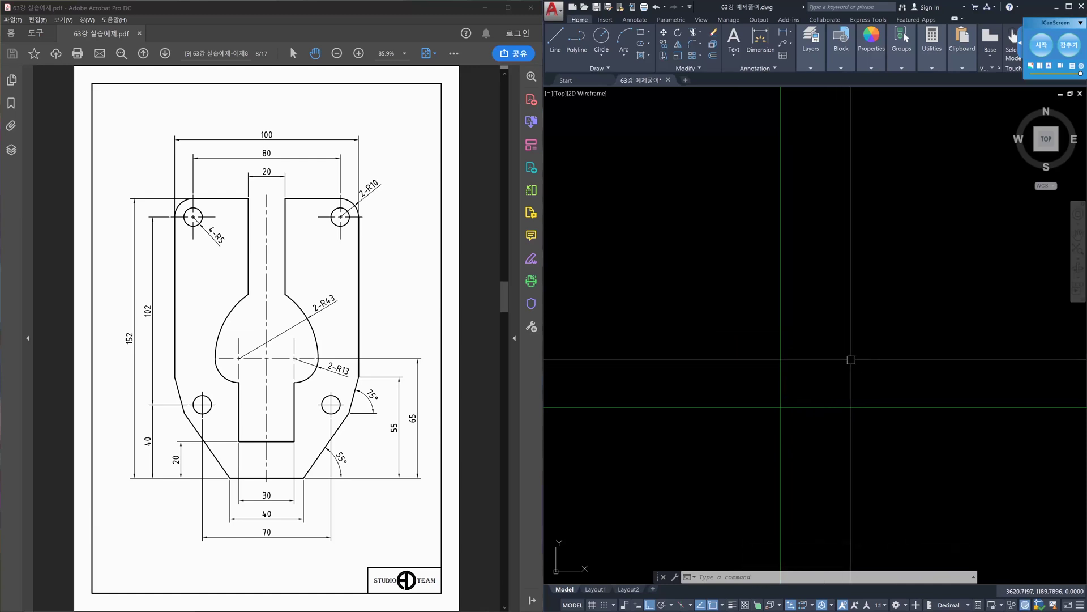
Offset the horizontal construction line upward by 152 to mark the plate's top edge.
{"action": "type", "text": "o"}
{"action": "key", "text": "Return"}
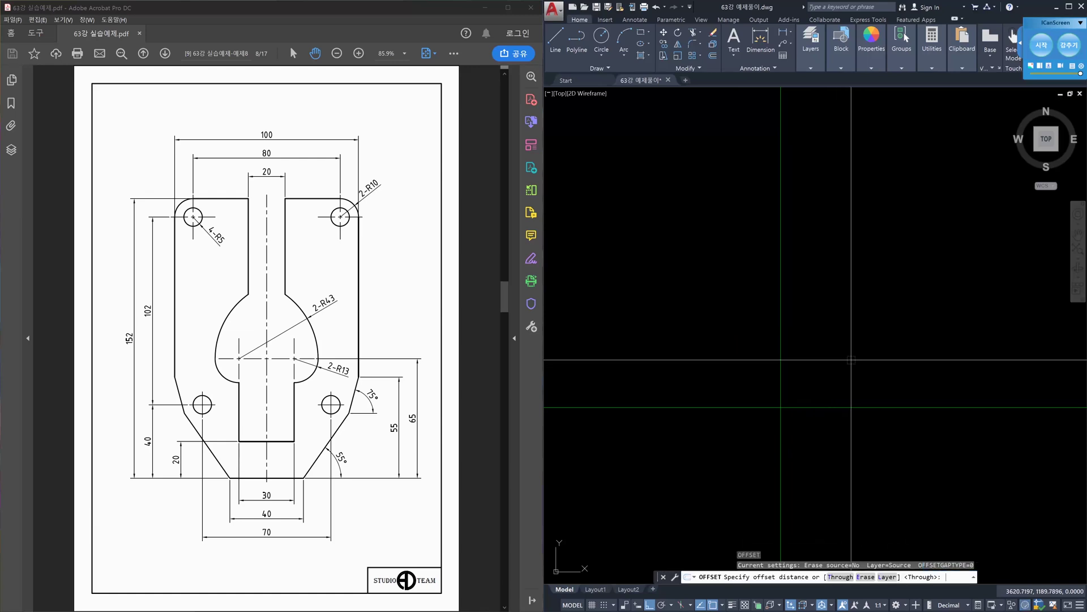
{"action": "type", "text": "152"}
{"action": "key", "text": "Return"}
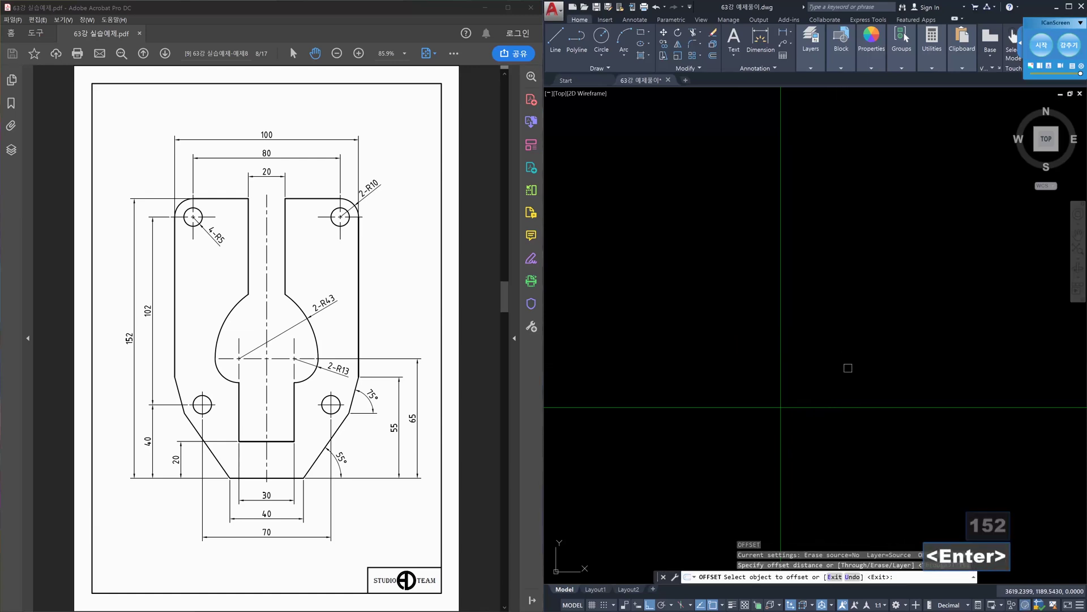
{"action": "left_click", "coordinate": [841, 406]}
{"action": "left_click", "coordinate": [856, 279]}
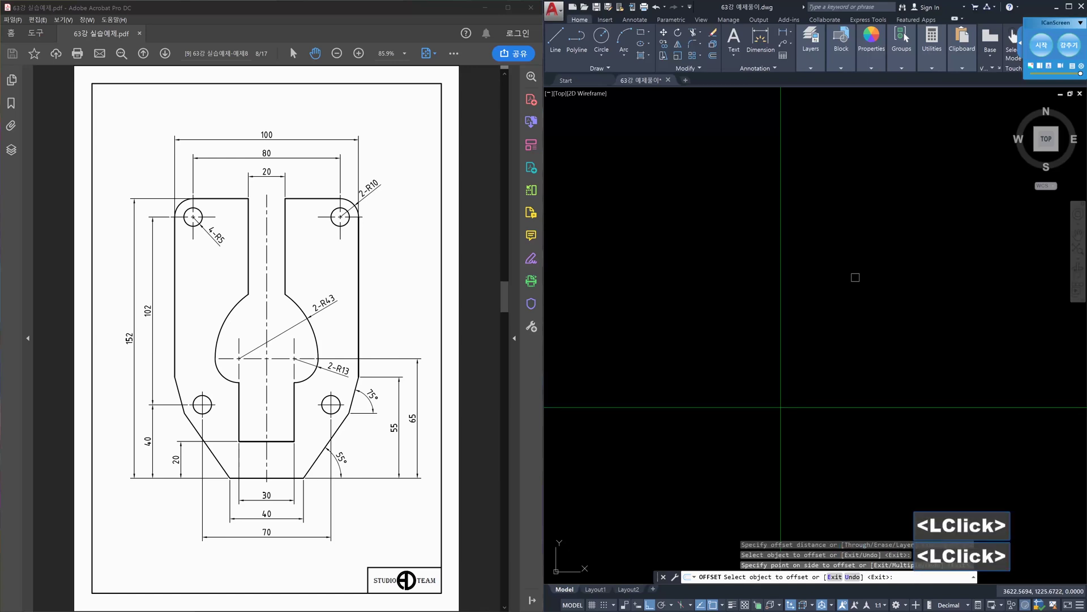
{"action": "scroll", "coordinate": [804, 255], "scroll_direction": "down", "scroll_amount": 3}
{"action": "middle_click_drag", "start_coordinate": [804, 255], "coordinate": [833, 349]}
{"action": "scroll", "coordinate": [839, 327], "scroll_direction": "up", "scroll_amount": 3}
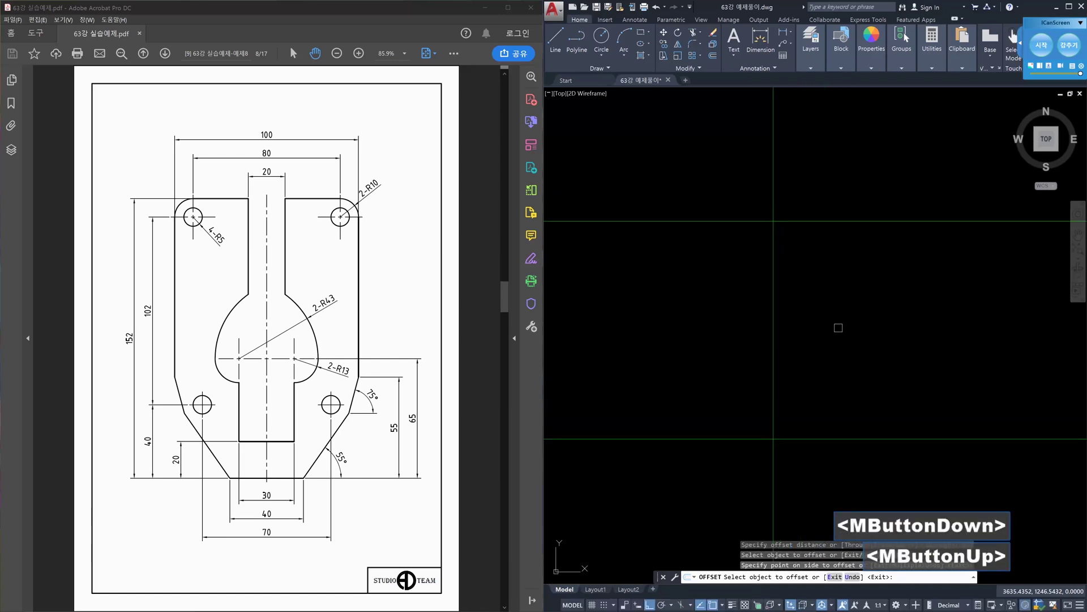
{"action": "key", "text": "Escape"}
{"action": "key", "text": "Escape"}
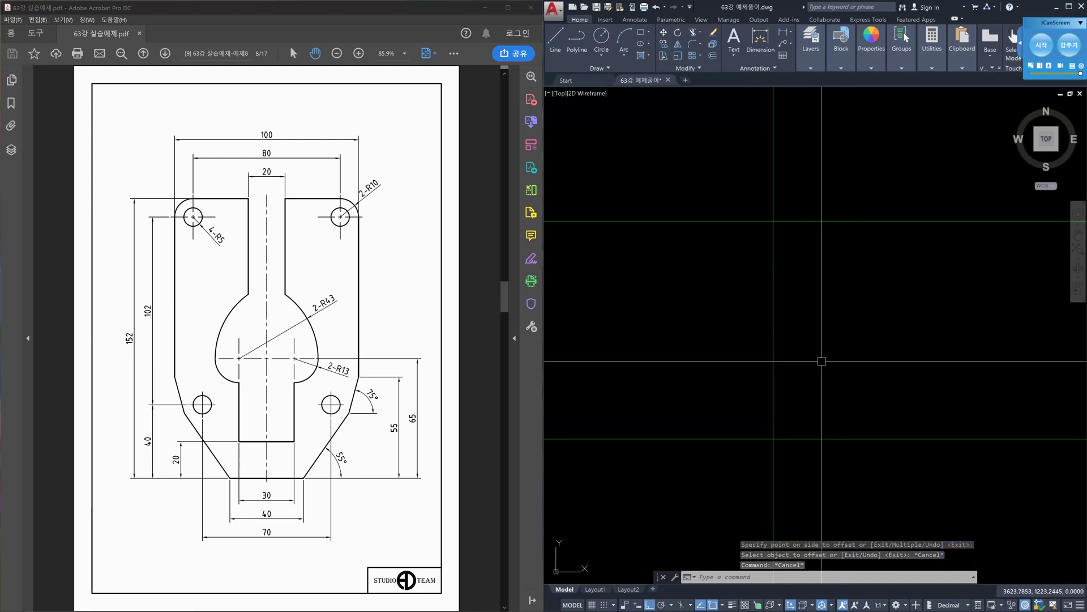
Offset the vertical centre line 50 to the right to mark the plate's right side.
{"action": "type", "text": "o"}
{"action": "key", "text": "Return"}
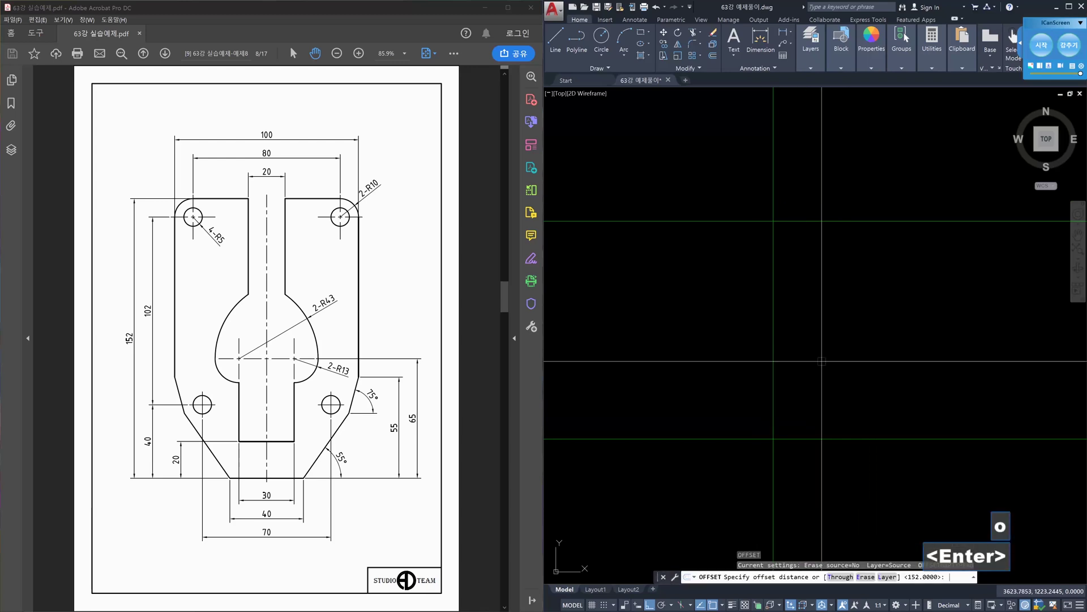
{"action": "type", "text": "50"}
{"action": "key", "text": "Return"}
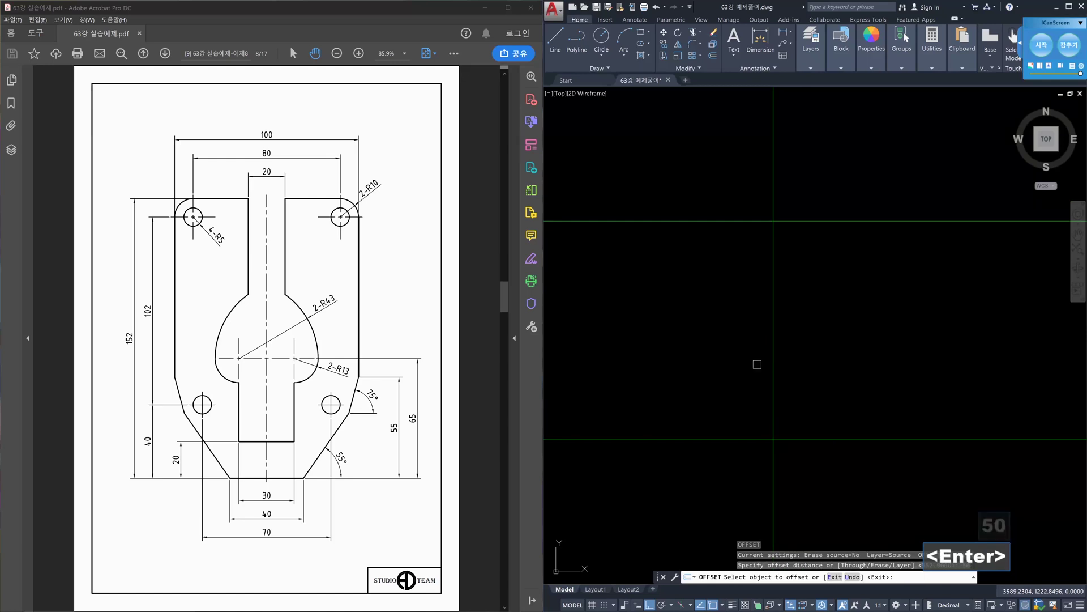
{"action": "left_click", "coordinate": [773, 364]}
{"action": "left_click", "coordinate": [842, 364]}
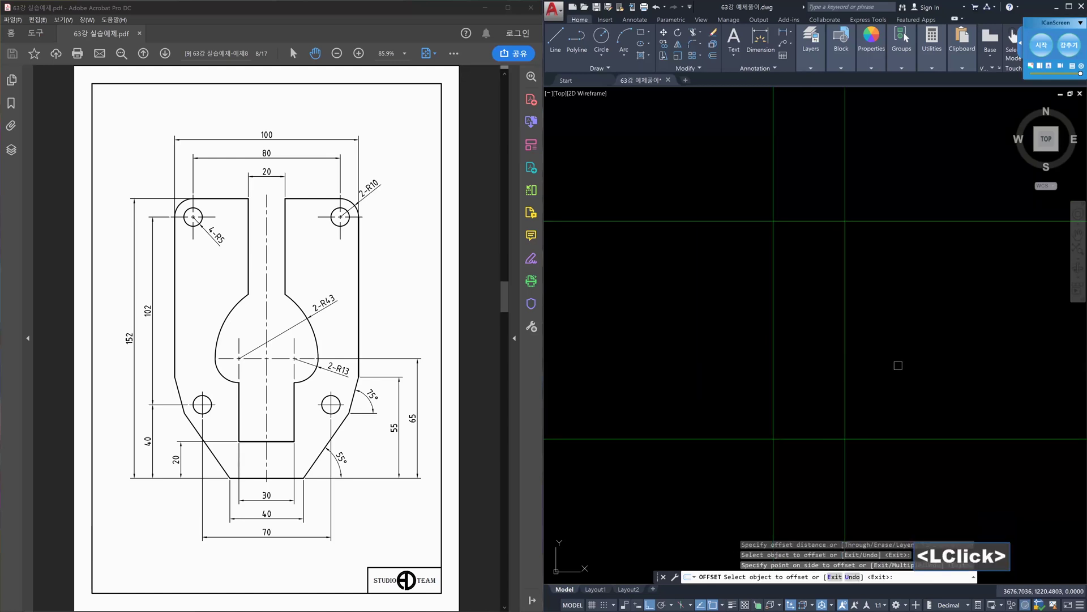
{"action": "key", "text": "Escape"}
{"action": "key", "text": "Escape"}
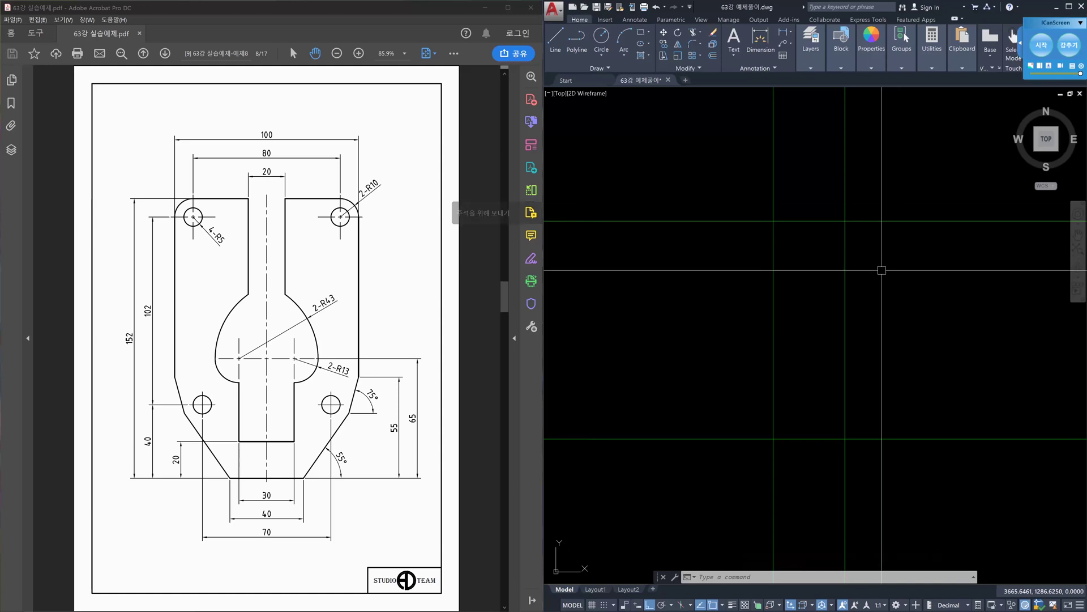
Fillet the plate's upper-right corner between the top and right side lines with radius 10 in Trim mode.
{"action": "key", "text": "Escape"}
{"action": "key", "text": "Escape"}
{"action": "key", "text": "Escape"}
{"action": "type", "text": "f"}
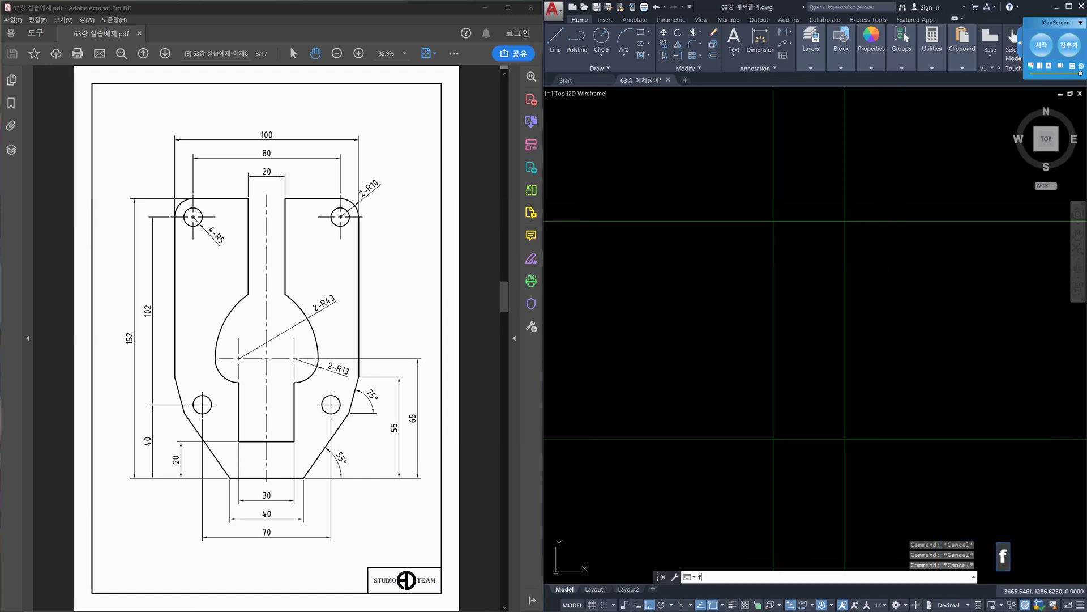
{"action": "key", "text": "Return"}
{"action": "type", "text": "r"}
{"action": "key", "text": "Return"}
{"action": "type", "text": "10"}
{"action": "key", "text": "Return"}
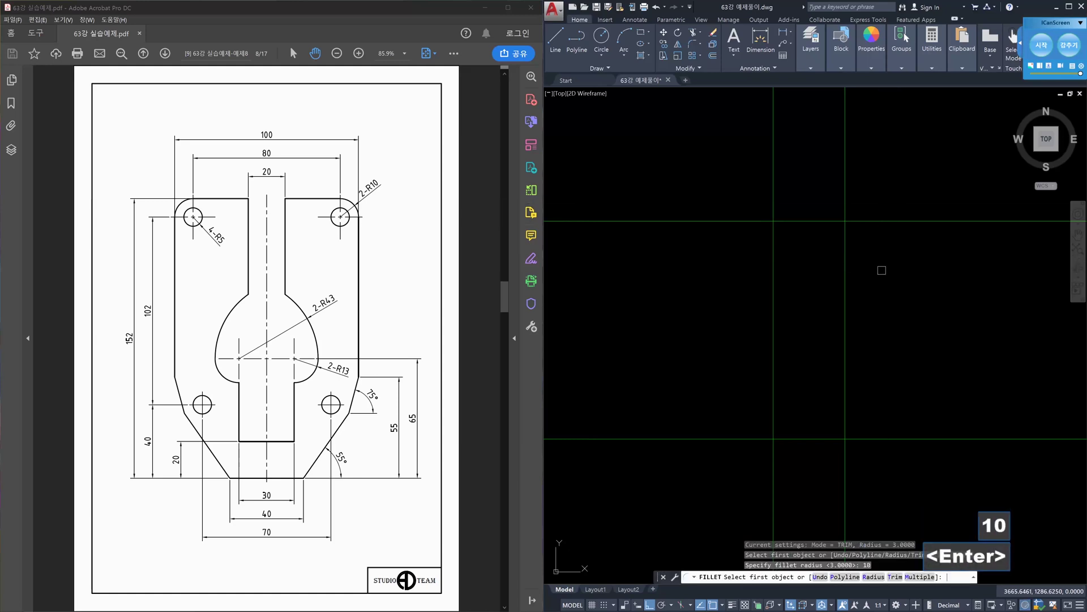
{"action": "type", "text": "t"}
{"action": "key", "text": "Return"}
{"action": "type", "text": "t"}
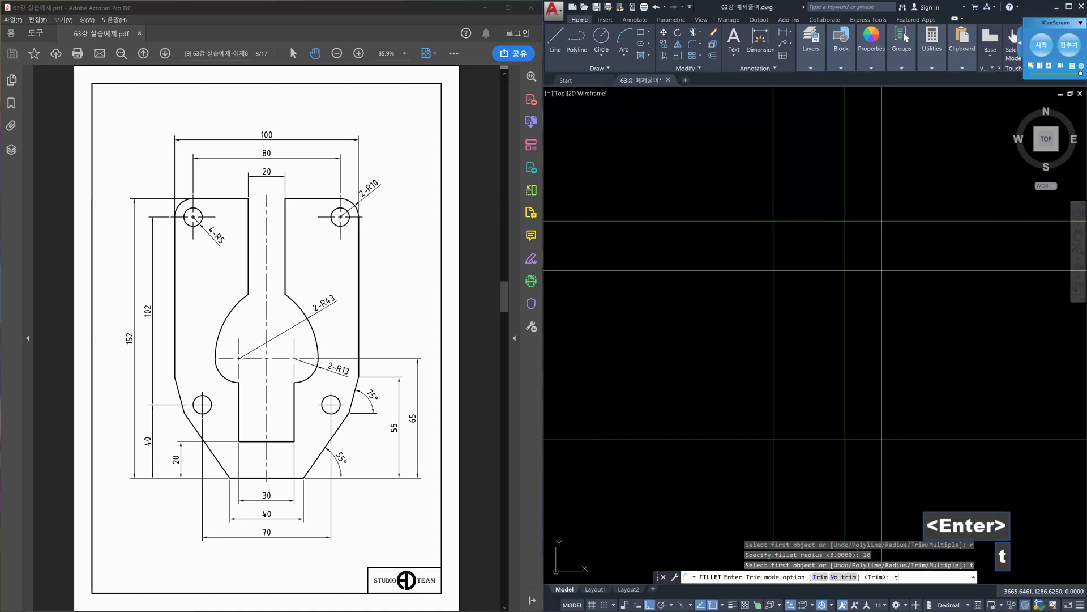
{"action": "key", "text": "Return"}
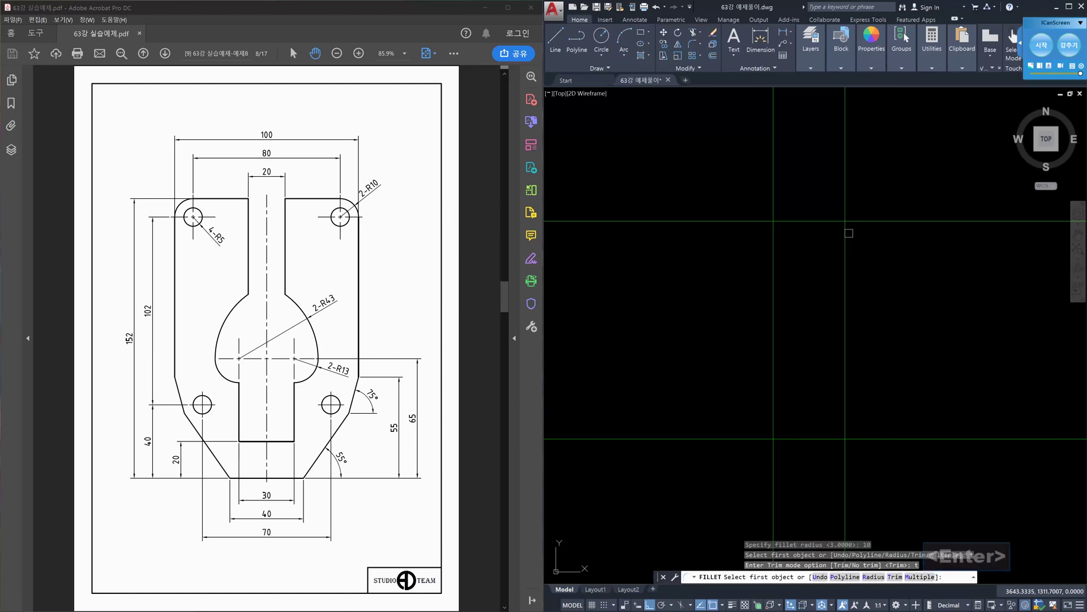
{"action": "left_click", "coordinate": [838, 220]}
{"action": "left_click", "coordinate": [845, 230]}
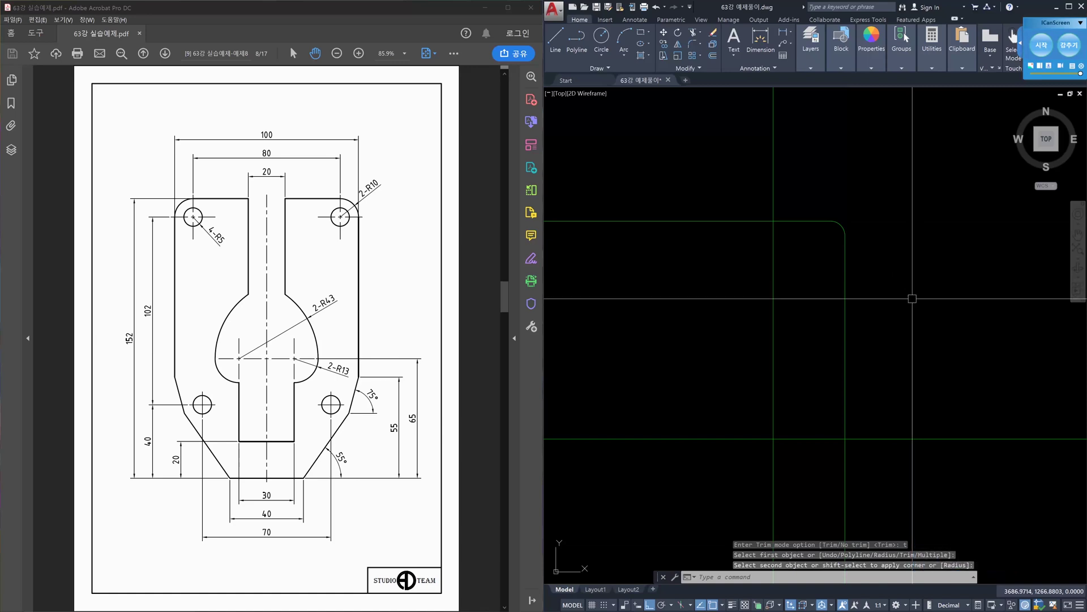
Offset the vertical centre line 20 to the right to locate the end of the bottom edge.
{"action": "scroll", "coordinate": [828, 445], "scroll_direction": "up", "scroll_amount": 2}
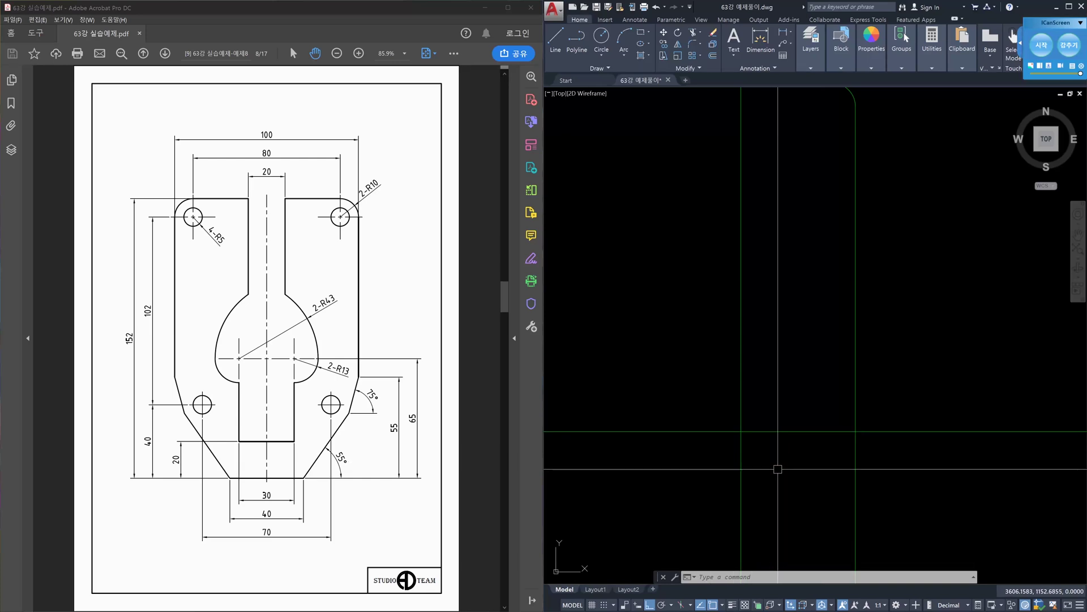
{"action": "key", "text": "Escape"}
{"action": "type", "text": "o"}
{"action": "key", "text": "Return"}
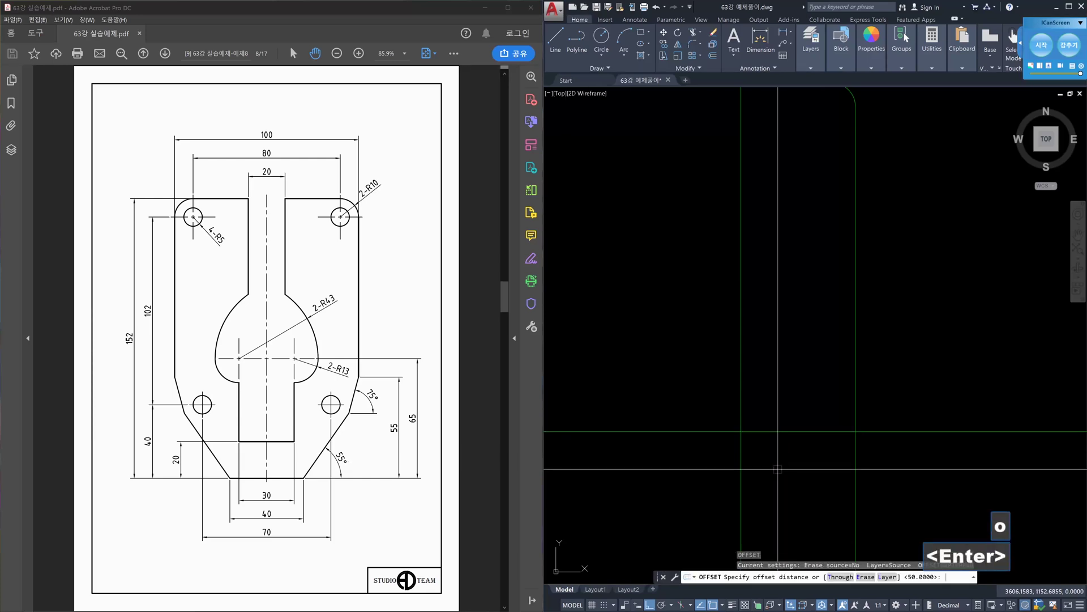
{"action": "type", "text": "20"}
{"action": "key", "text": "Return"}
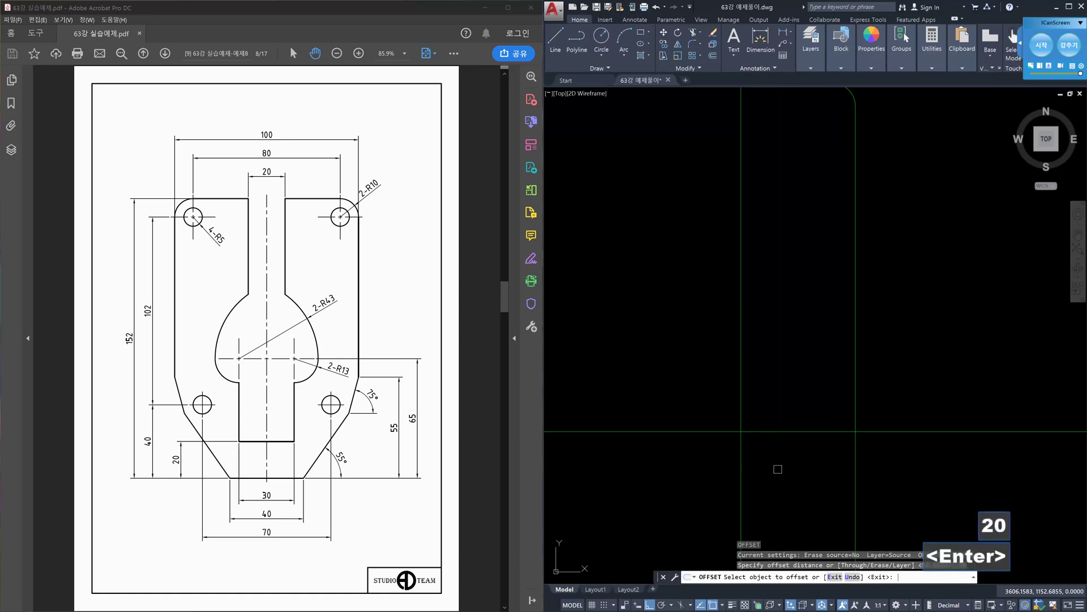
{"action": "left_click", "coordinate": [741, 436]}
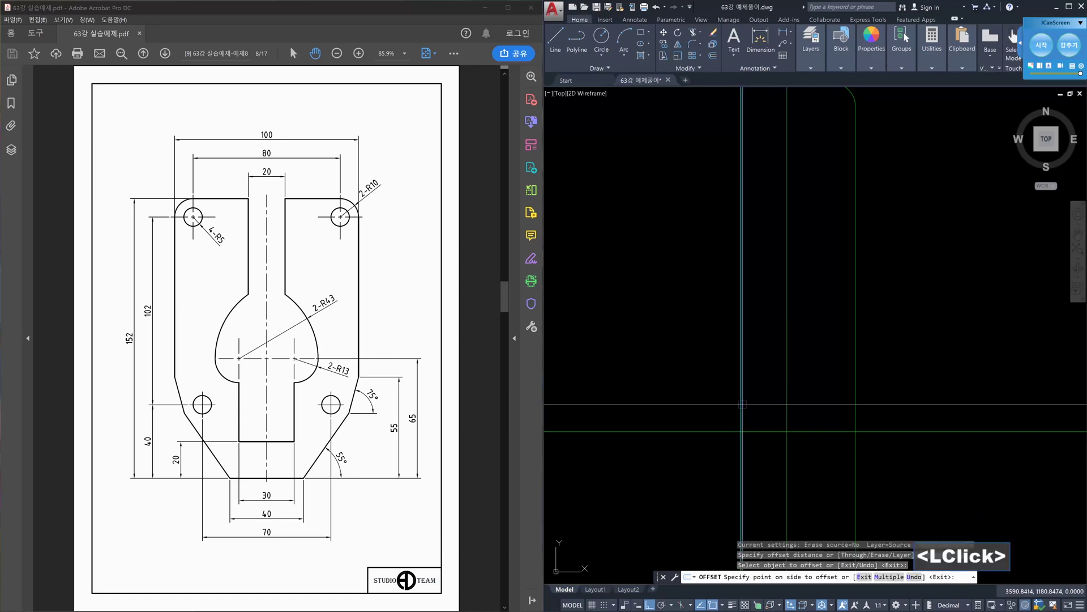
{"action": "left_click", "coordinate": [794, 398]}
{"action": "key", "text": "Escape"}
{"action": "key", "text": "Escape"}
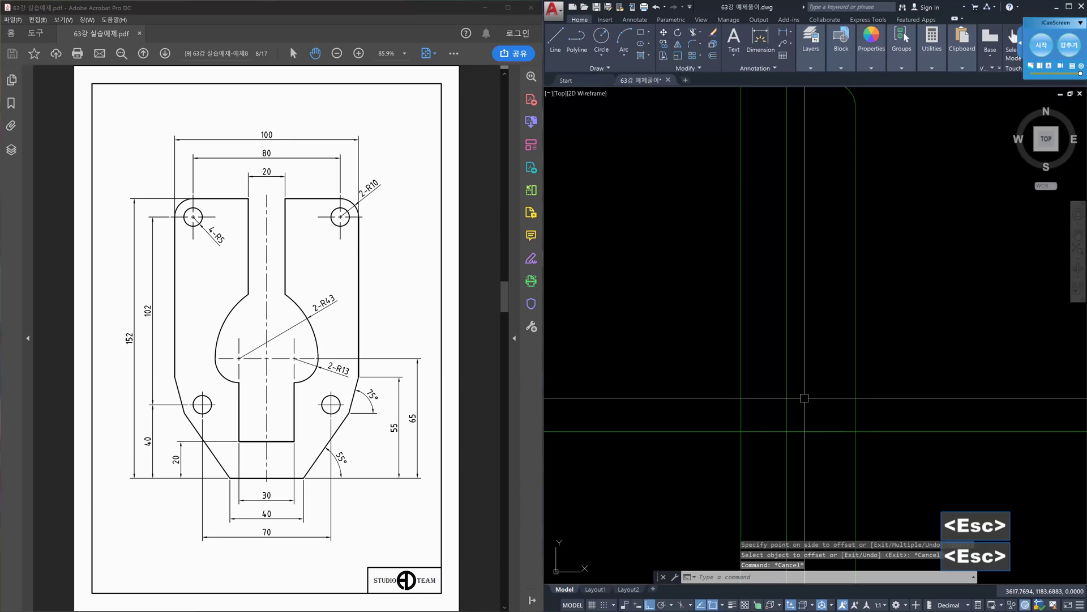
Draw a construction line at 55° through the intersection of the bottom line and the line 20 right of centre.
{"action": "type", "text": "xl"}
{"action": "key", "text": "Return"}
{"action": "type", "text": "a"}
{"action": "key", "text": "Return"}
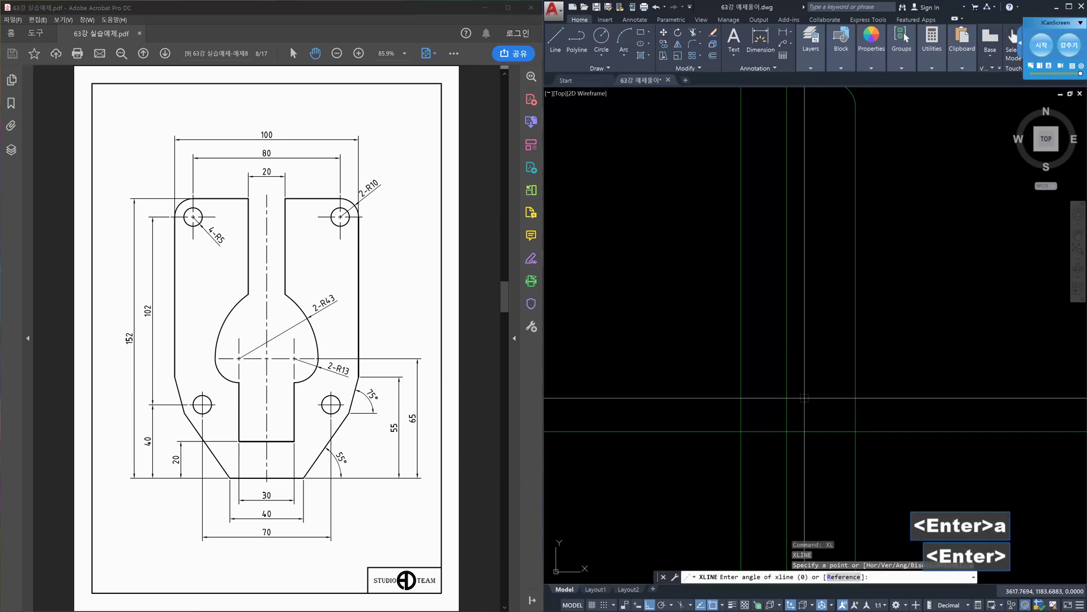
{"action": "type", "text": "55"}
{"action": "key", "text": "Return"}
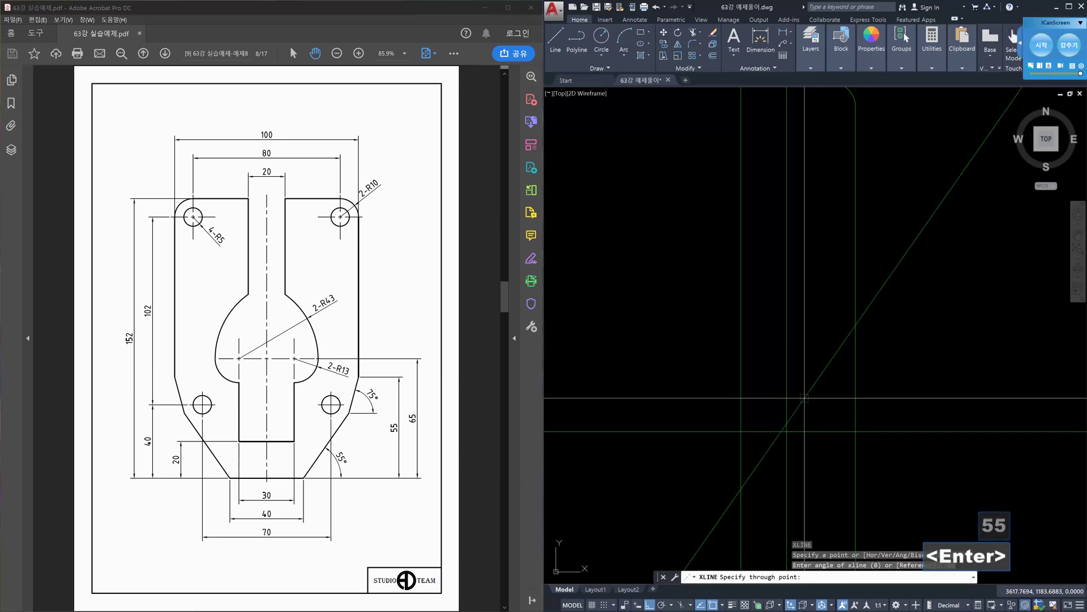
{"action": "left_click", "coordinate": [787, 431]}
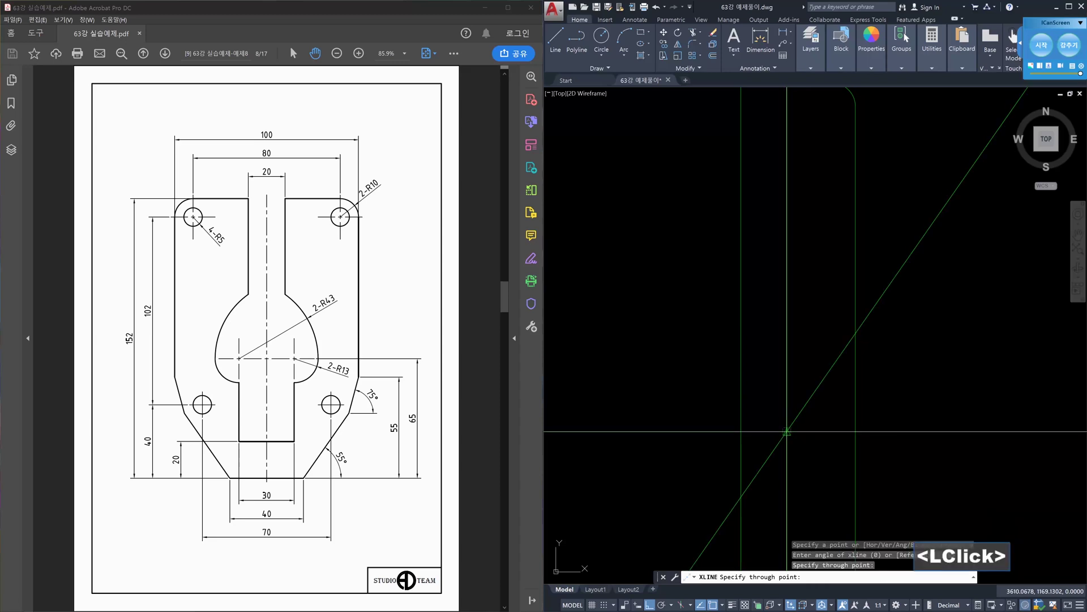
{"action": "key", "text": "Escape"}
{"action": "key", "text": "Escape"}
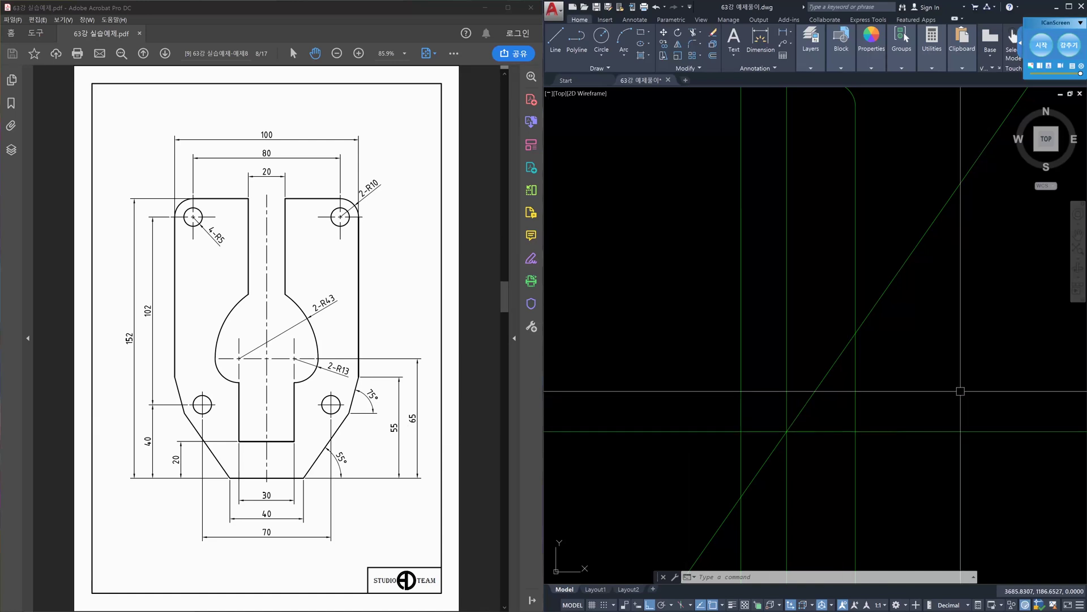
Offset the bottom horizontal line upward by 55 to locate the start of the plate's lower side taper.
{"action": "type", "text": "o"}
{"action": "key", "text": "Return"}
{"action": "type", "text": "55"}
{"action": "key", "text": "Return"}
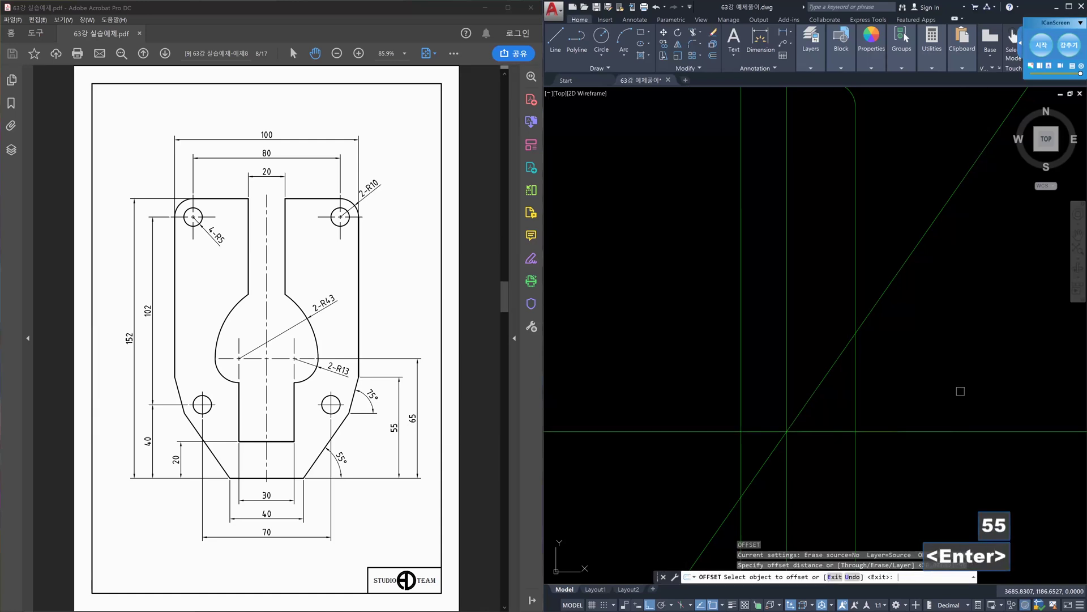
{"action": "left_click", "coordinate": [946, 431]}
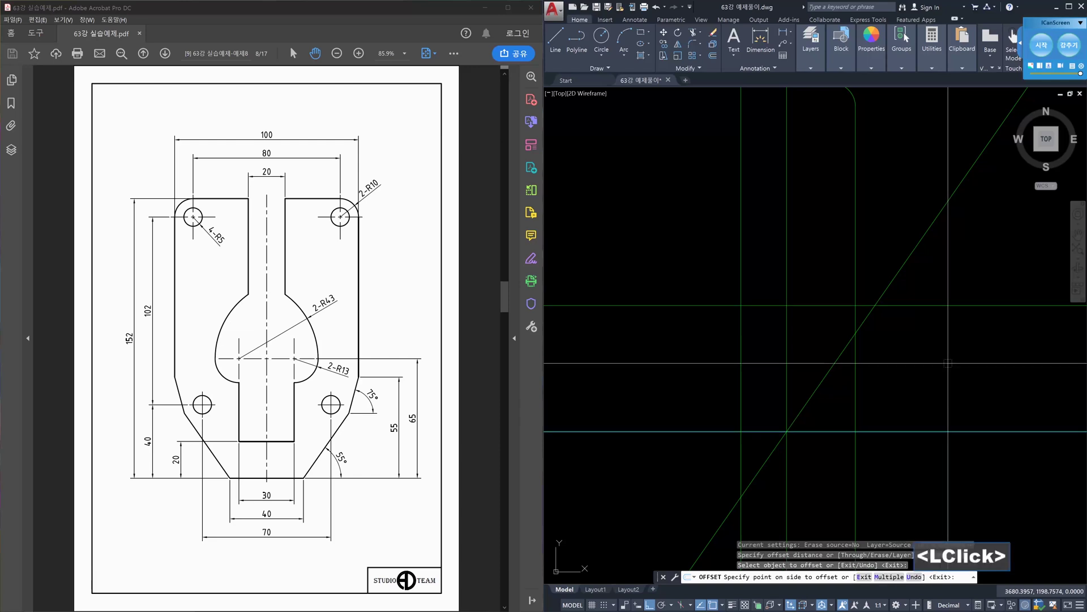
{"action": "left_click", "coordinate": [935, 365]}
{"action": "key", "text": "Escape"}
{"action": "key", "text": "Escape"}
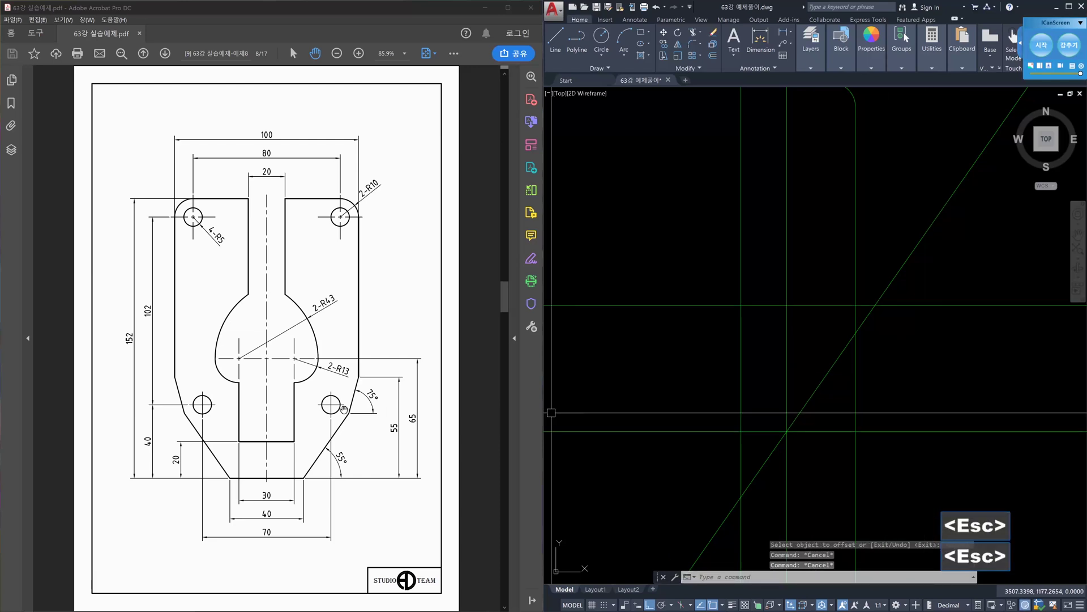
Draw a construction line at 75° through the intersection of the right side line and the line 55 above the bottom.
{"action": "type", "text": "xl"}
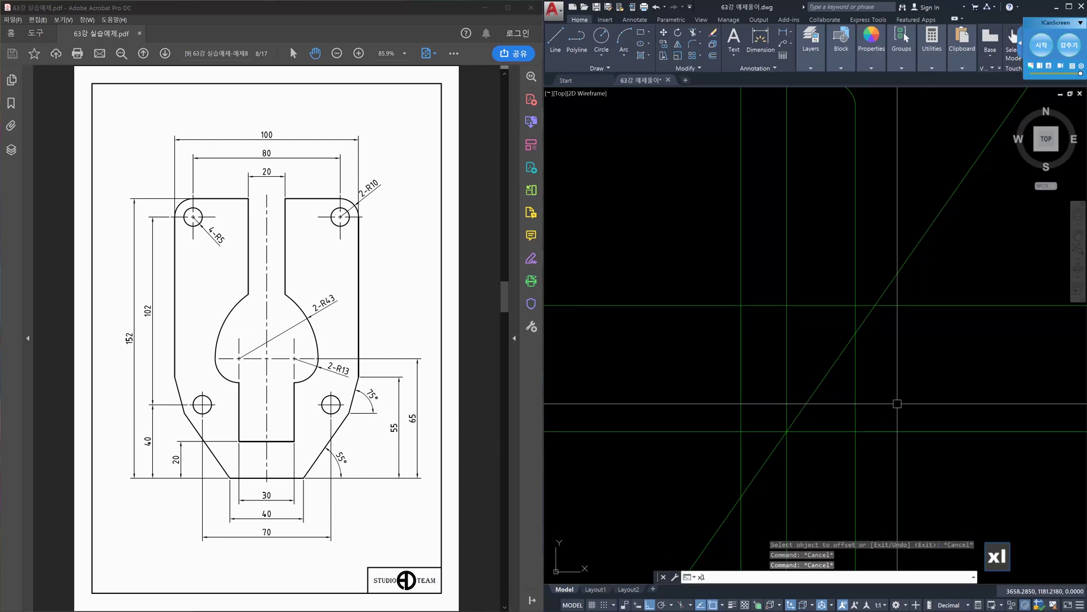
{"action": "key", "text": "Return"}
{"action": "type", "text": "a"}
{"action": "key", "text": "Return"}
{"action": "type", "text": "75"}
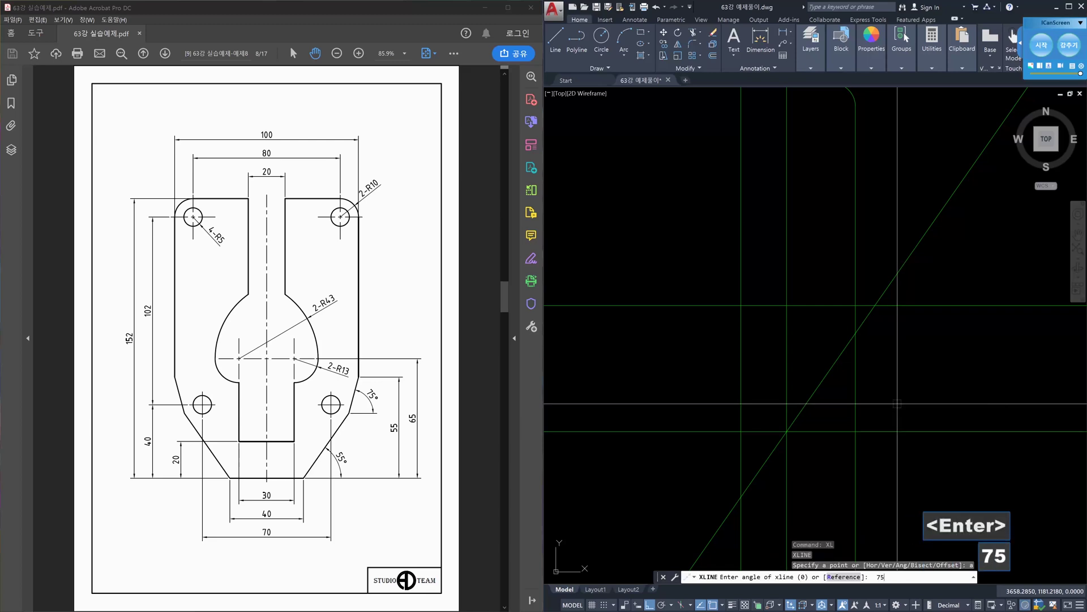
{"action": "key", "text": "Return"}
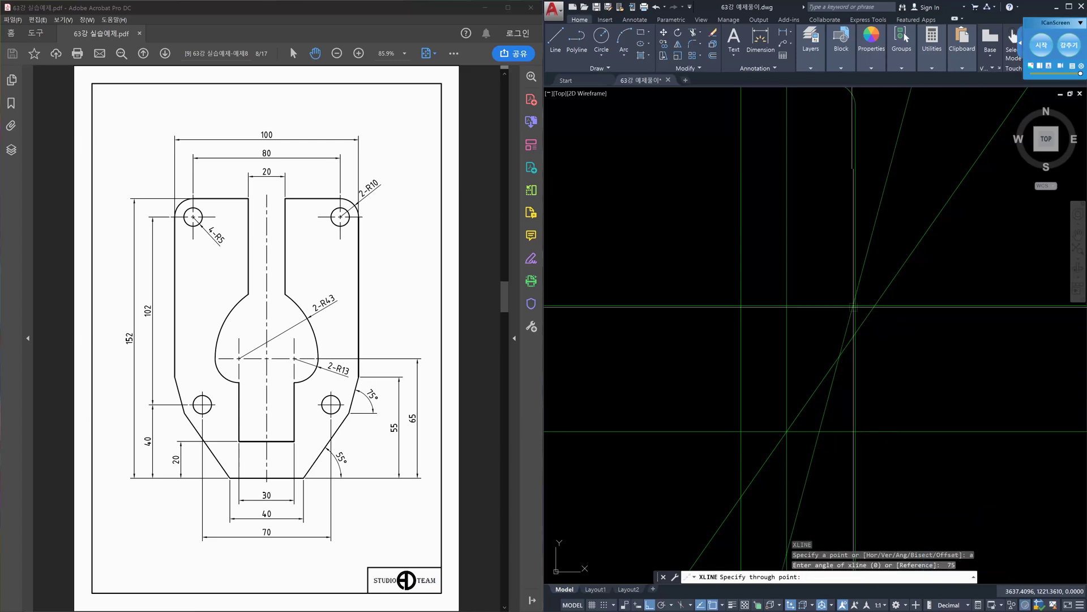
{"action": "left_click", "coordinate": [855, 310]}
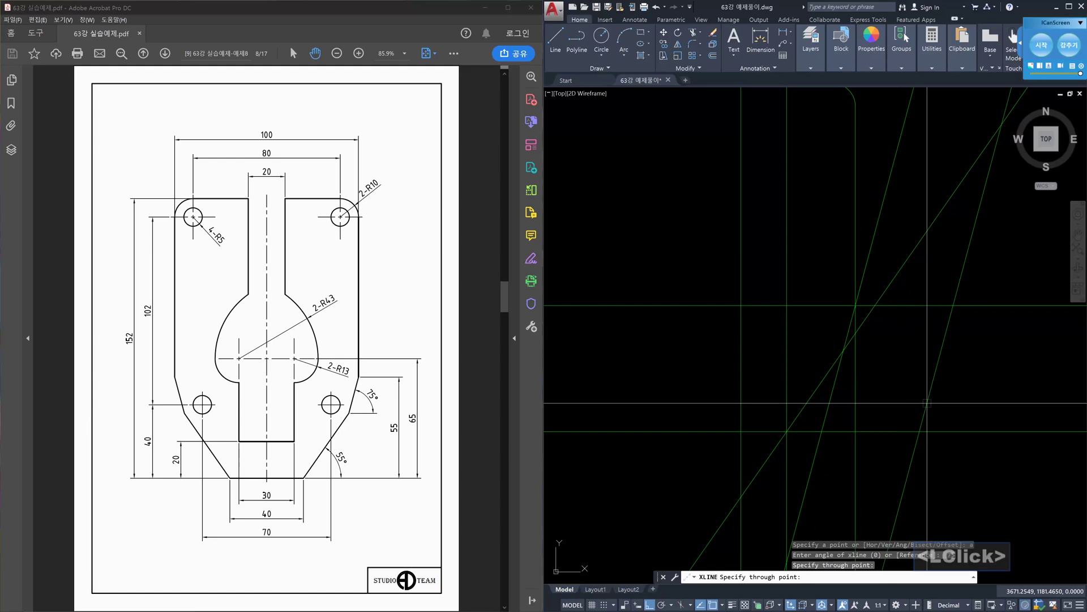
{"action": "key", "text": "Escape"}
{"action": "key", "text": "Escape"}
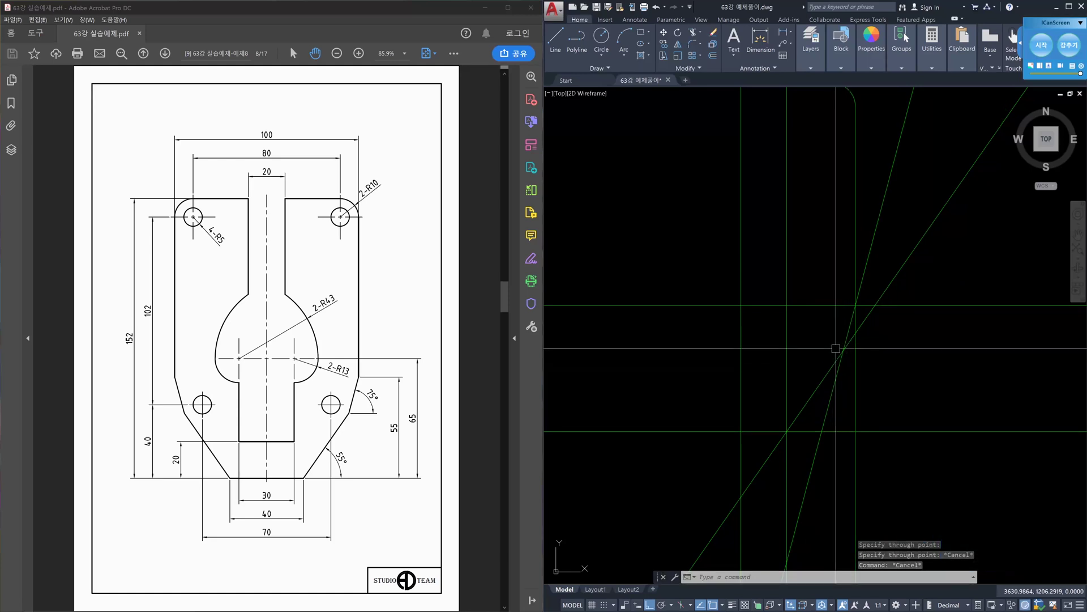
Delete the 55° and 75° construction lines and the helper lines offset 20 right of centre and 55 above the bottom.
{"action": "left_click", "coordinate": [848, 366]}
{"action": "left_click", "coordinate": [833, 342]}
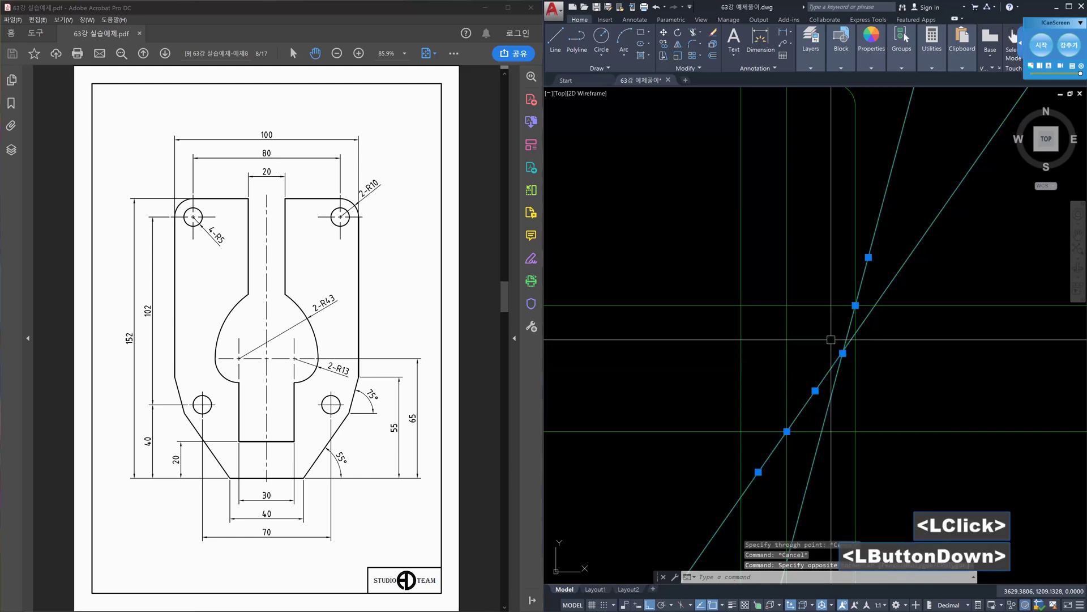
{"action": "key", "text": "Delete"}
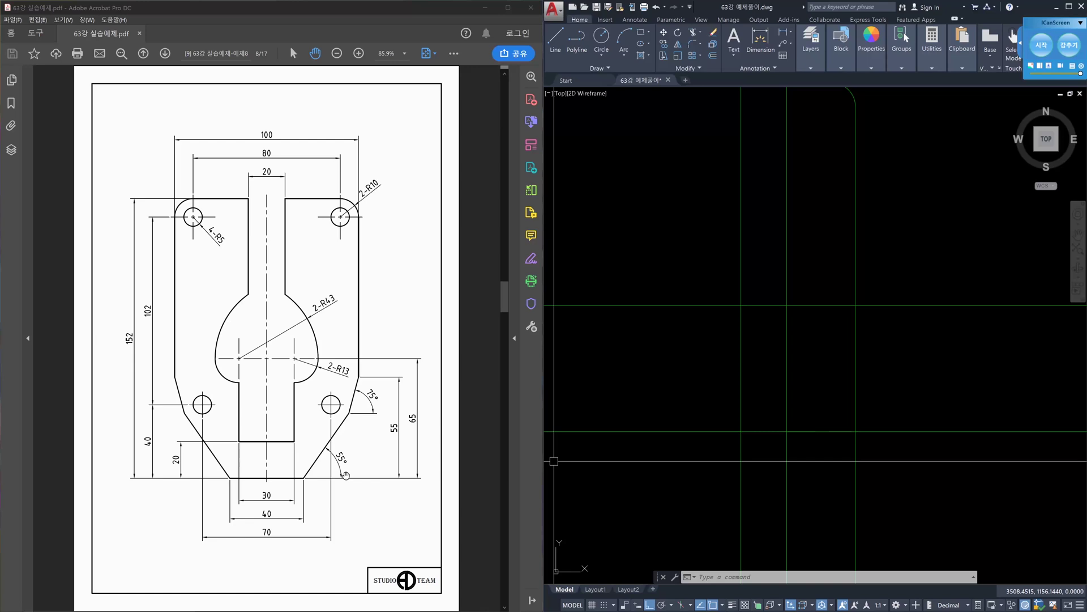
{"action": "left_click", "coordinate": [815, 345]}
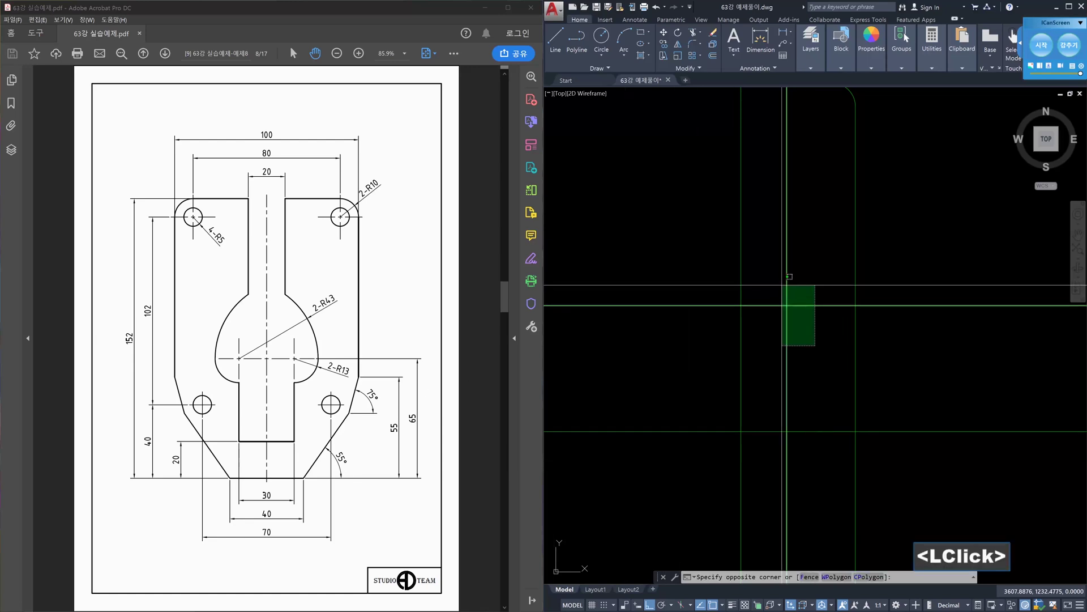
{"action": "left_click", "coordinate": [783, 284]}
{"action": "key", "text": "Delete"}
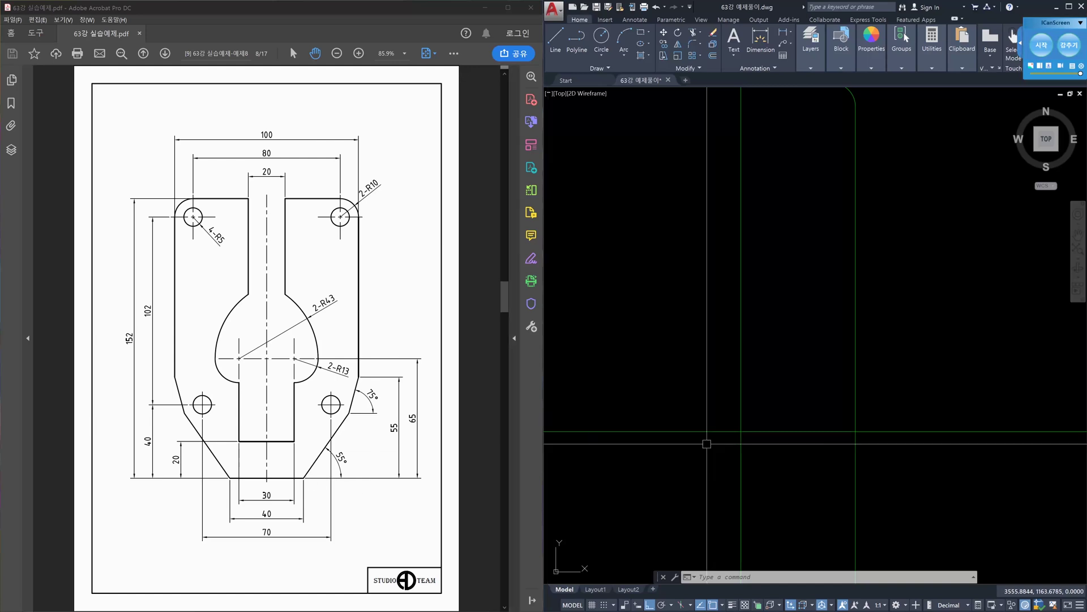
{"action": "left_click", "coordinate": [866, 411]}
{"action": "double_click", "coordinate": [808, 446]}
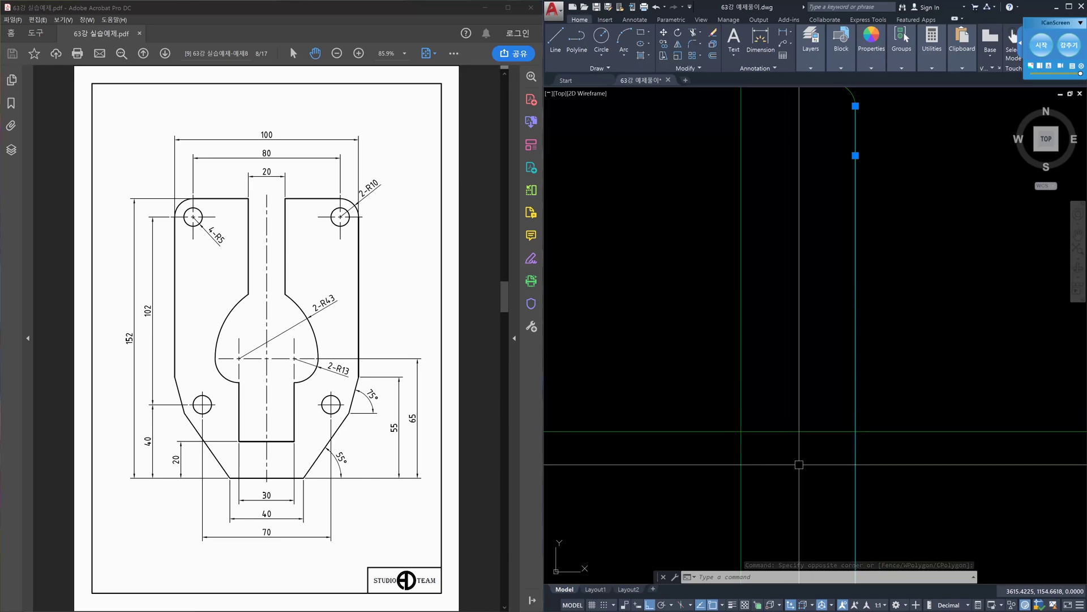
{"action": "key", "text": "Escape"}
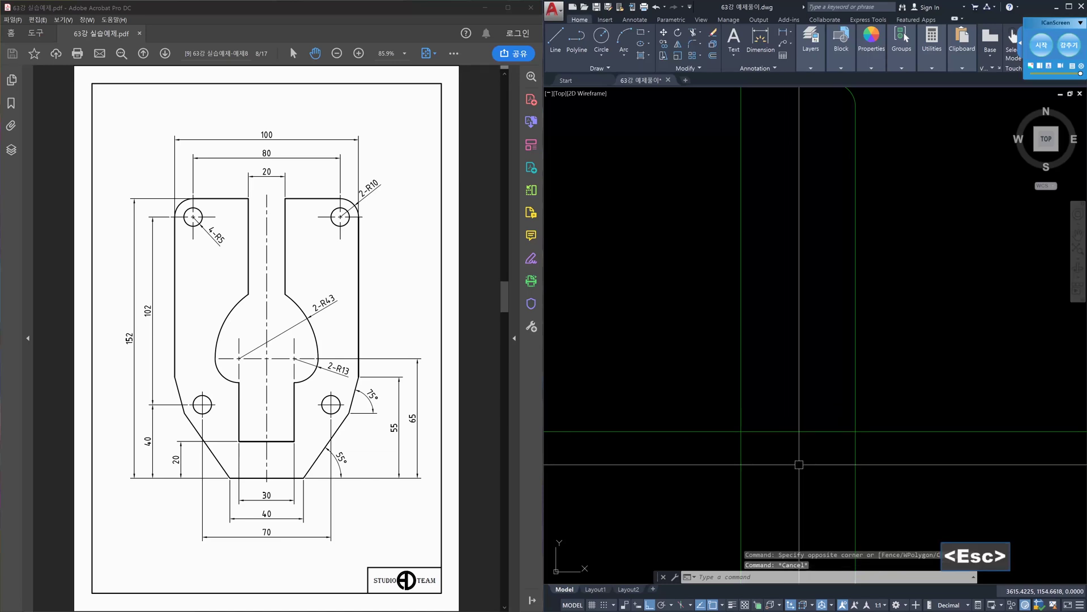
Annotate the PDF drawing in red with the extended lower-right corner and the horizontal distances 20, 50 and 30.
{"action": "left_click", "coordinate": [1041, 45]}
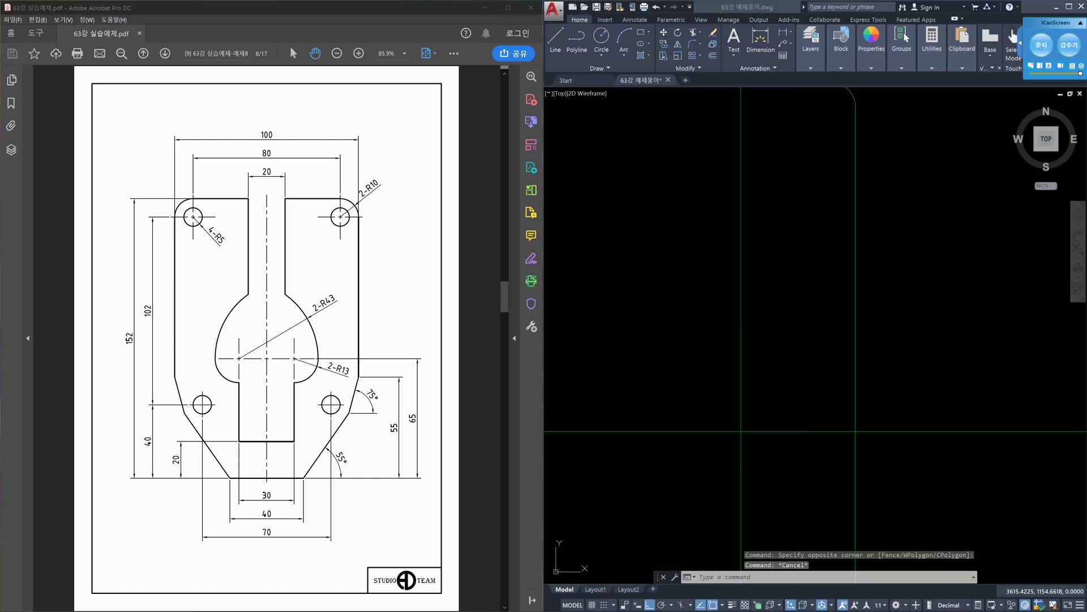
{"action": "left_click", "coordinate": [1054, 261]}
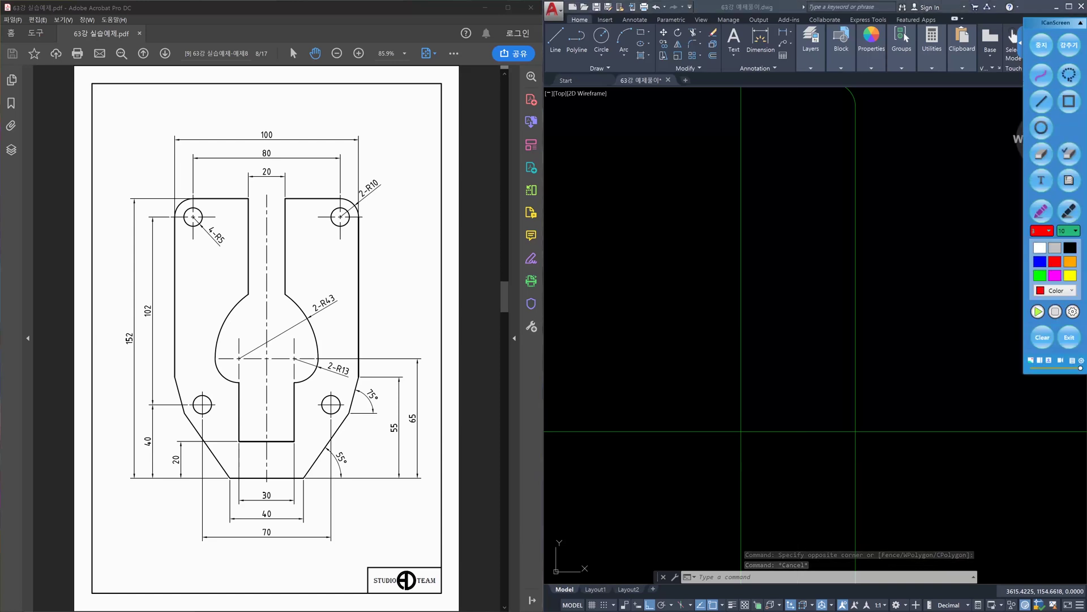
{"action": "mouse_move", "coordinate": [362, 377]}
{"action": "left_mouse_down"}
{"action": "mouse_move", "coordinate": [353, 481]}
{"action": "mouse_move", "coordinate": [337, 480]}
{"action": "mouse_move", "coordinate": [360, 484]}
{"action": "left_mouse_up"}
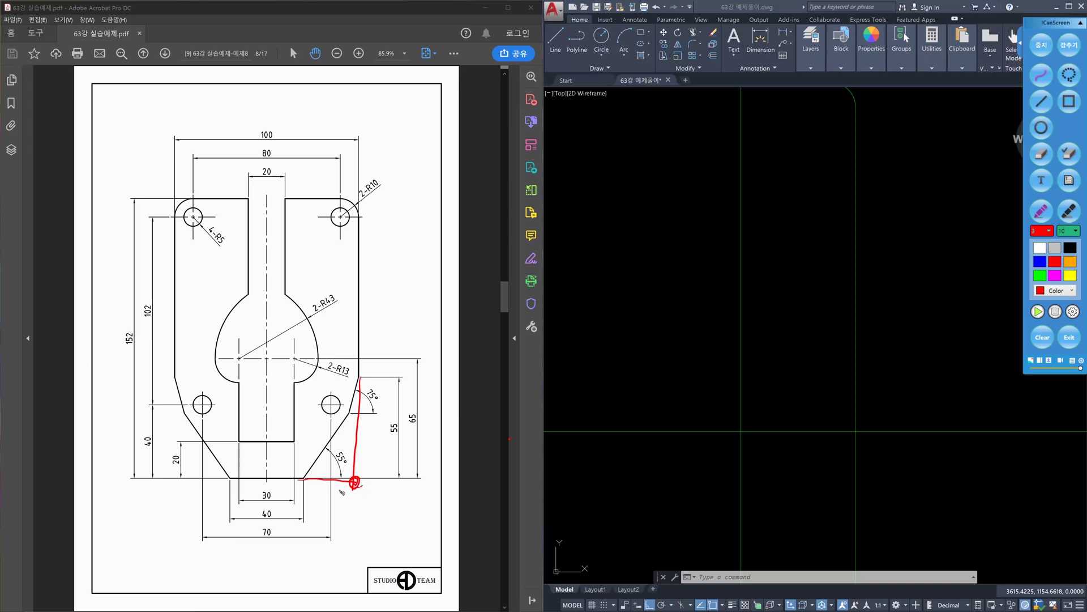
{"action": "left_click_drag", "start_coordinate": [307, 519], "coordinate": [351, 510]}
{"action": "mouse_move", "coordinate": [355, 487]}
{"action": "left_mouse_down"}
{"action": "mouse_move", "coordinate": [354, 528]}
{"action": "mouse_move", "coordinate": [308, 525]}
{"action": "left_mouse_up"}
{"action": "mouse_move", "coordinate": [269, 486]}
{"action": "left_mouse_down"}
{"action": "mouse_move", "coordinate": [270, 522]}
{"action": "mouse_move", "coordinate": [307, 510]}
{"action": "left_mouse_up"}
{"action": "mouse_move", "coordinate": [272, 501]}
{"action": "left_mouse_down"}
{"action": "mouse_move", "coordinate": [279, 519]}
{"action": "mouse_move", "coordinate": [285, 513]}
{"action": "left_mouse_up"}
{"action": "mouse_move", "coordinate": [281, 492]}
{"action": "left_mouse_down"}
{"action": "mouse_move", "coordinate": [290, 499]}
{"action": "mouse_move", "coordinate": [294, 489]}
{"action": "left_mouse_up"}
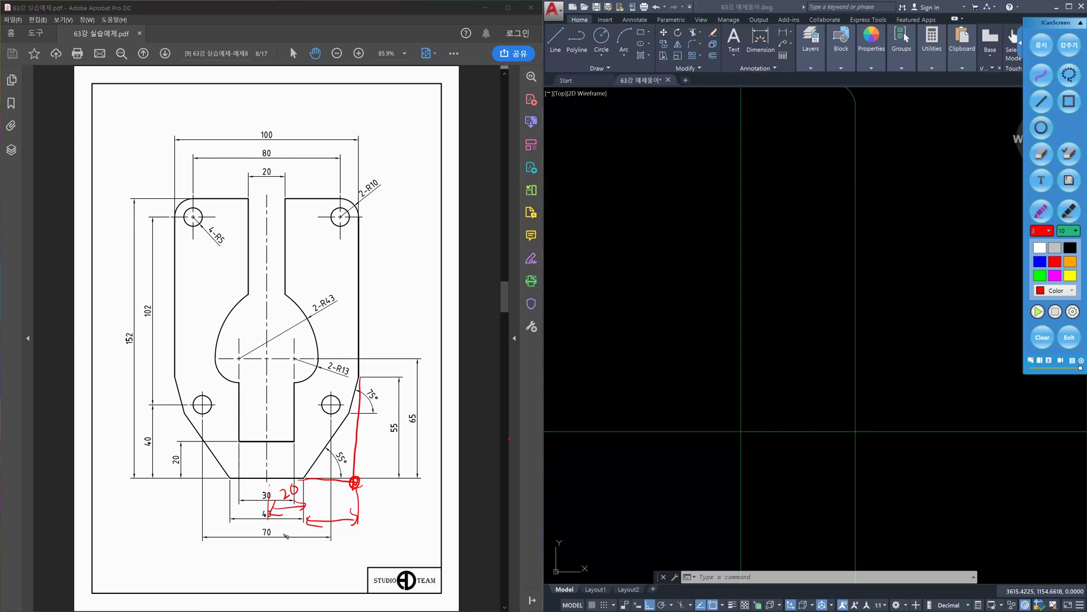
{"action": "mouse_move", "coordinate": [269, 549]}
{"action": "left_mouse_down"}
{"action": "mouse_move", "coordinate": [352, 546]}
{"action": "mouse_move", "coordinate": [351, 558]}
{"action": "mouse_move", "coordinate": [275, 558]}
{"action": "mouse_move", "coordinate": [310, 574]}
{"action": "mouse_move", "coordinate": [314, 558]}
{"action": "left_mouse_up"}
{"action": "mouse_move", "coordinate": [321, 560]}
{"action": "left_mouse_down"}
{"action": "mouse_move", "coordinate": [319, 568]}
{"action": "mouse_move", "coordinate": [323, 559]}
{"action": "left_mouse_up"}
{"action": "mouse_move", "coordinate": [300, 496]}
{"action": "left_mouse_down"}
{"action": "mouse_move", "coordinate": [333, 508]}
{"action": "mouse_move", "coordinate": [327, 516]}
{"action": "left_mouse_up"}
{"action": "left_click_drag", "start_coordinate": [340, 501], "coordinate": [341, 502]}
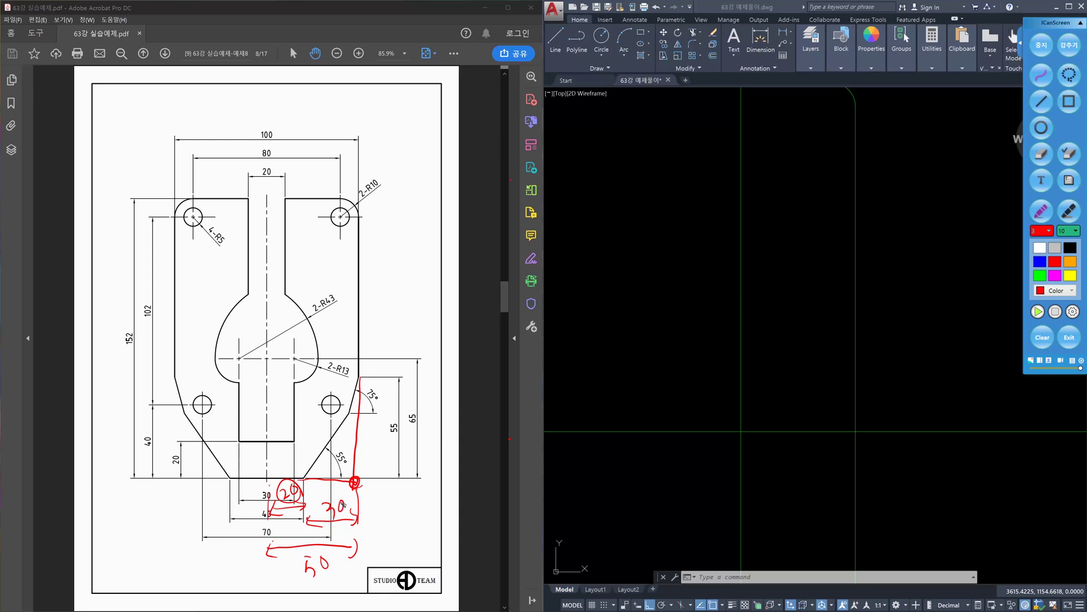
Mark the 55° angle and the extended bottom edge on the PDF drawing, and clear all the annotations.
{"action": "right_click", "coordinate": [360, 477]}
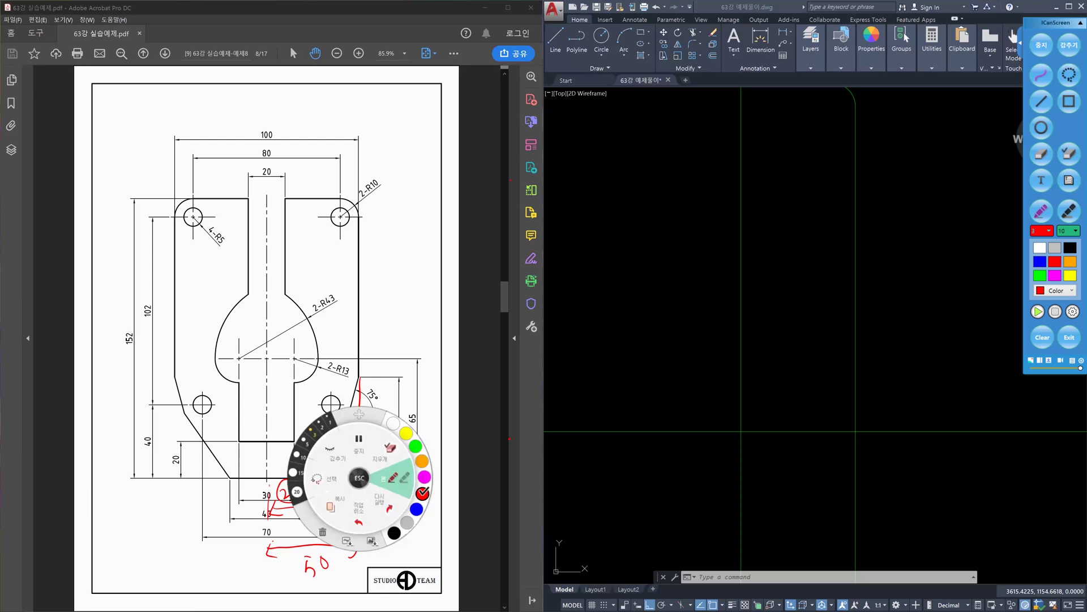
{"action": "key", "text": "Escape"}
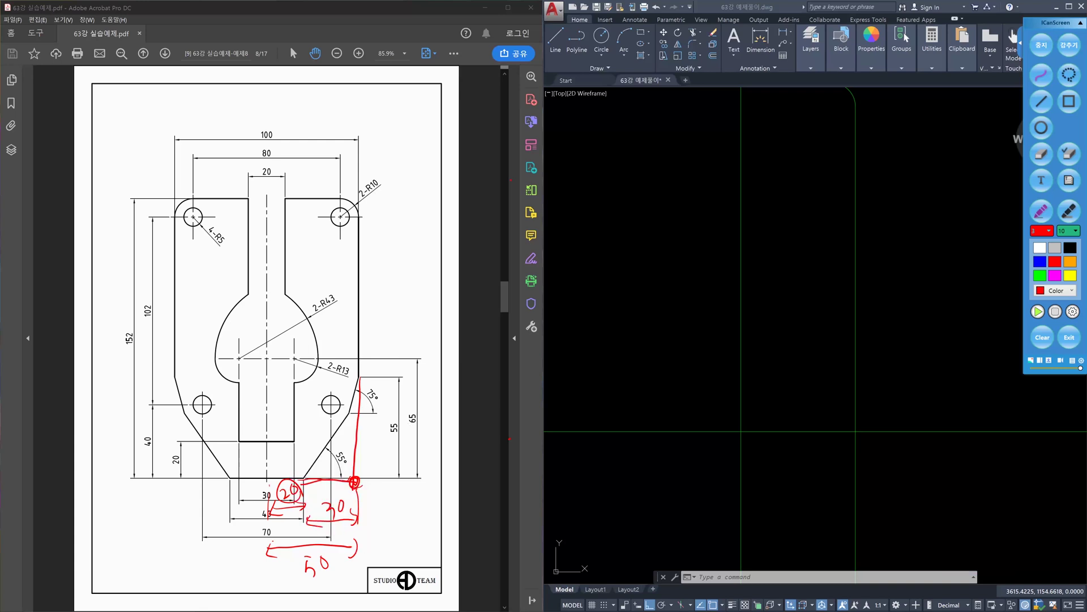
{"action": "left_click_drag", "start_coordinate": [324, 445], "coordinate": [339, 475]}
{"action": "left_click_drag", "start_coordinate": [289, 485], "coordinate": [288, 473]}
{"action": "left_click_drag", "start_coordinate": [306, 480], "coordinate": [349, 478]}
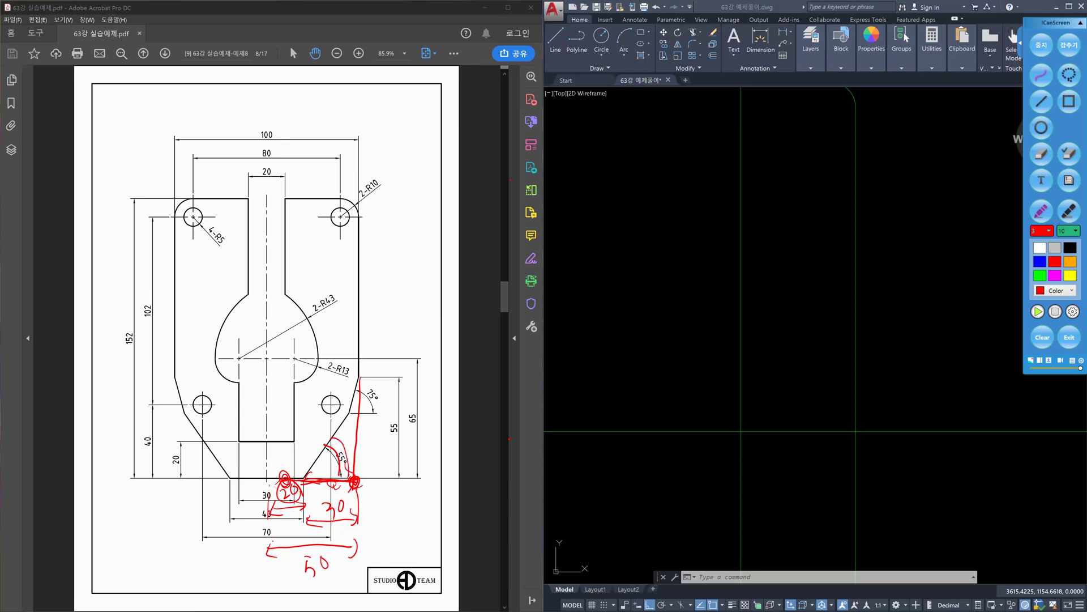
{"action": "left_click", "coordinate": [1049, 332]}
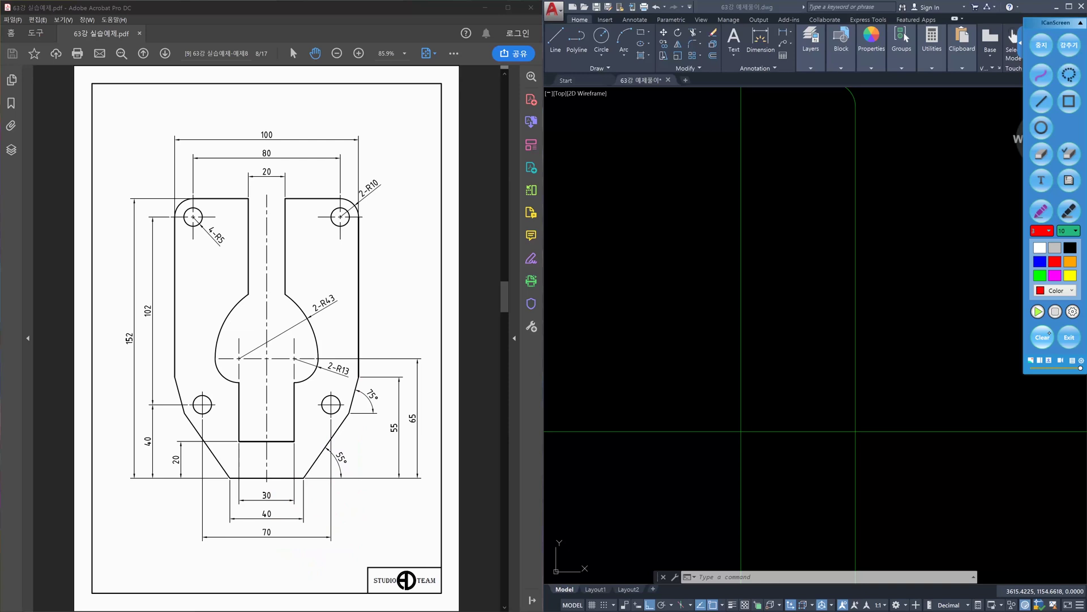
{"action": "left_click", "coordinate": [1039, 50]}
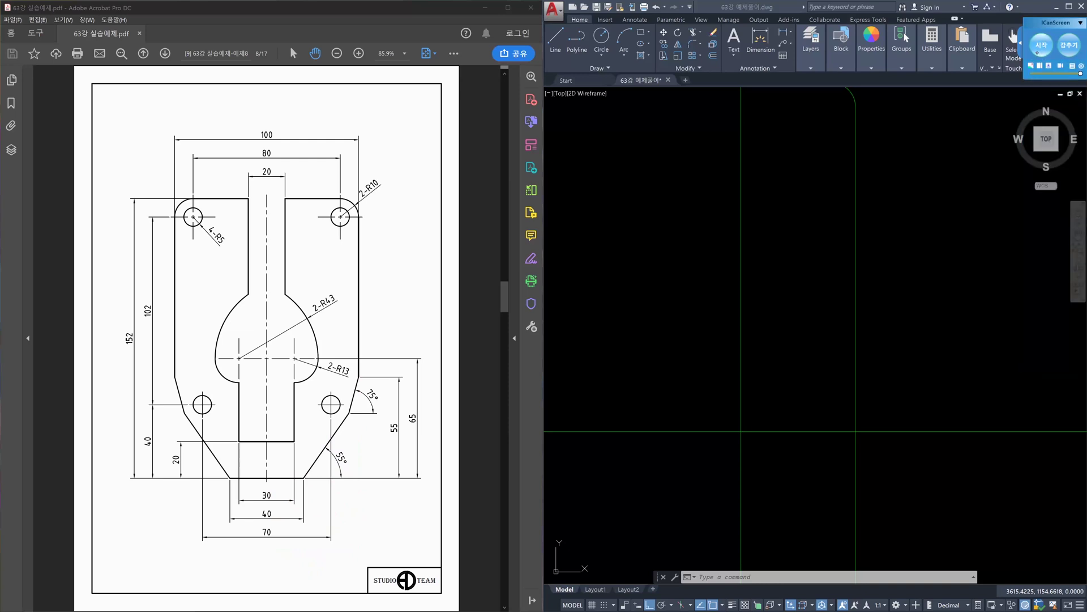
Chamfer the lower-right corner from the bottom line to the right side line using length 30 and angle 55.
{"action": "left_click", "coordinate": [900, 367]}
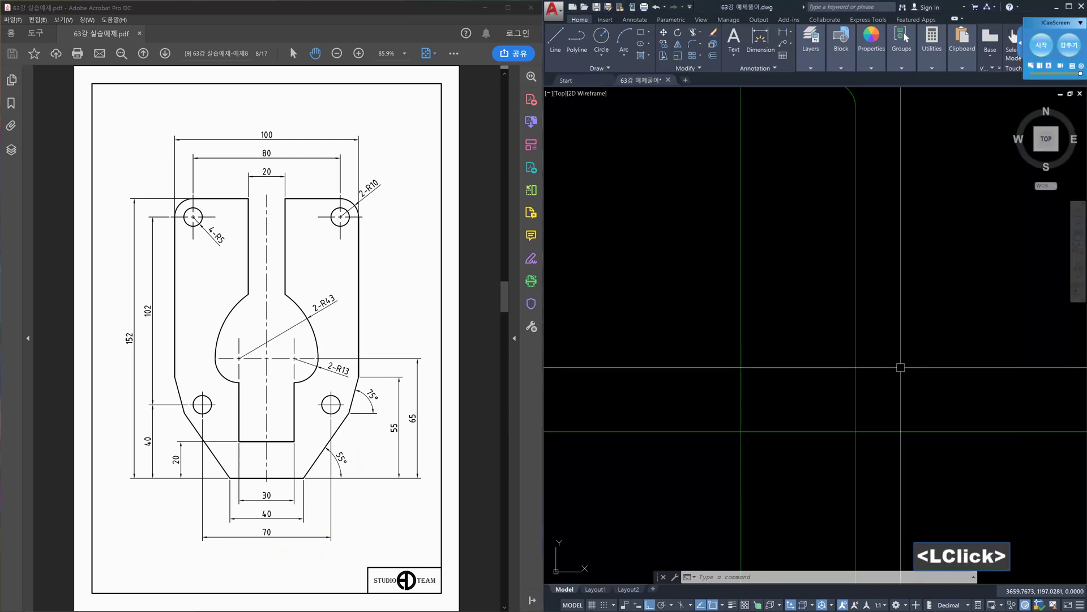
{"action": "type", "text": "cha"}
{"action": "key", "text": "Return"}
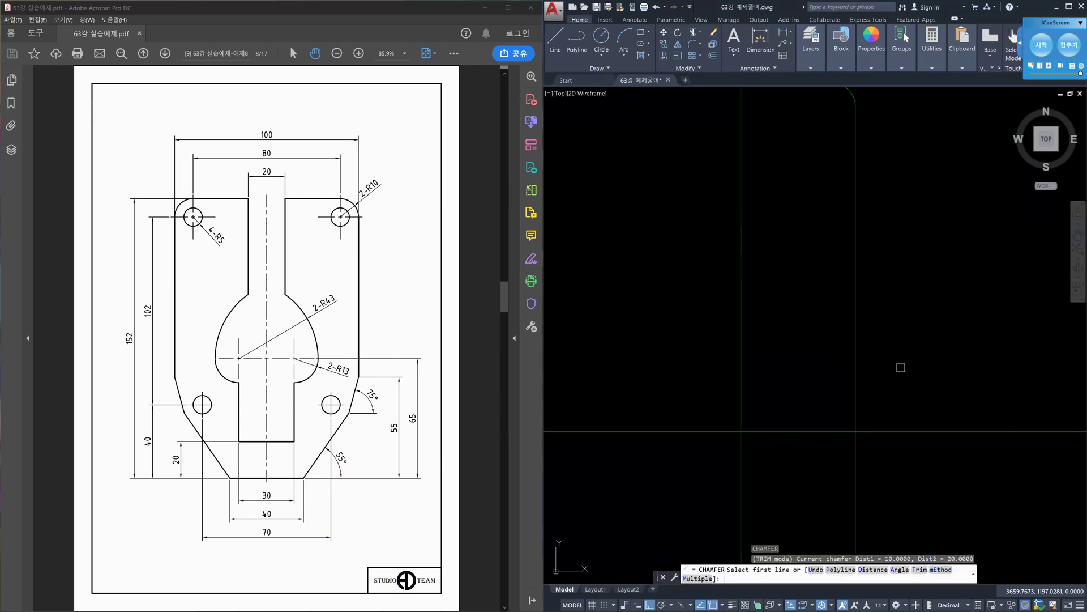
{"action": "type", "text": "a"}
{"action": "key", "text": "Return"}
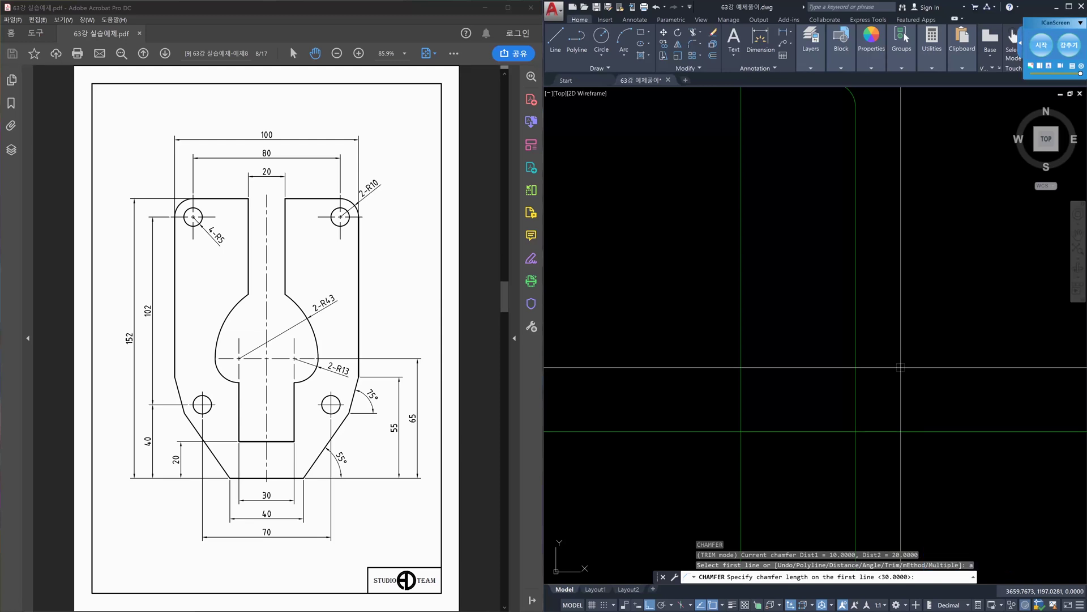
{"action": "type", "text": "30"}
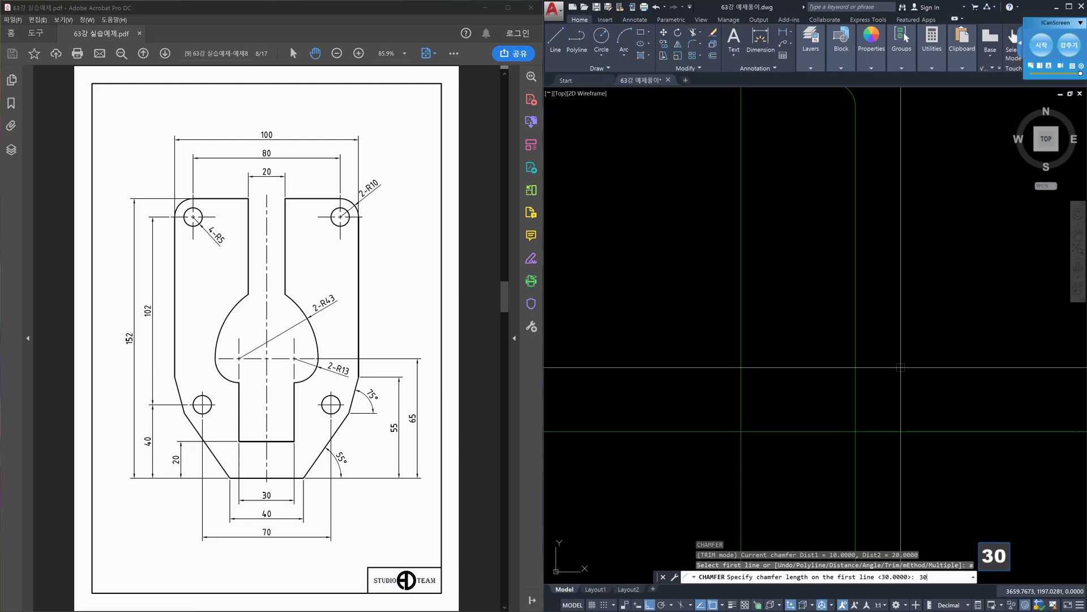
{"action": "key", "text": "Return"}
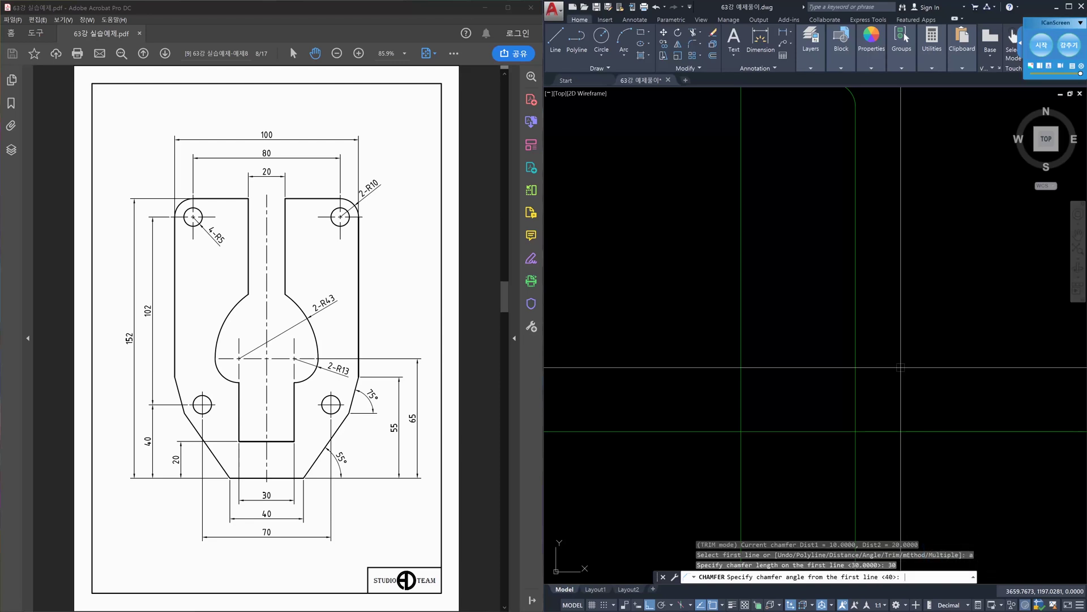
{"action": "type", "text": "55"}
{"action": "key", "text": "Return"}
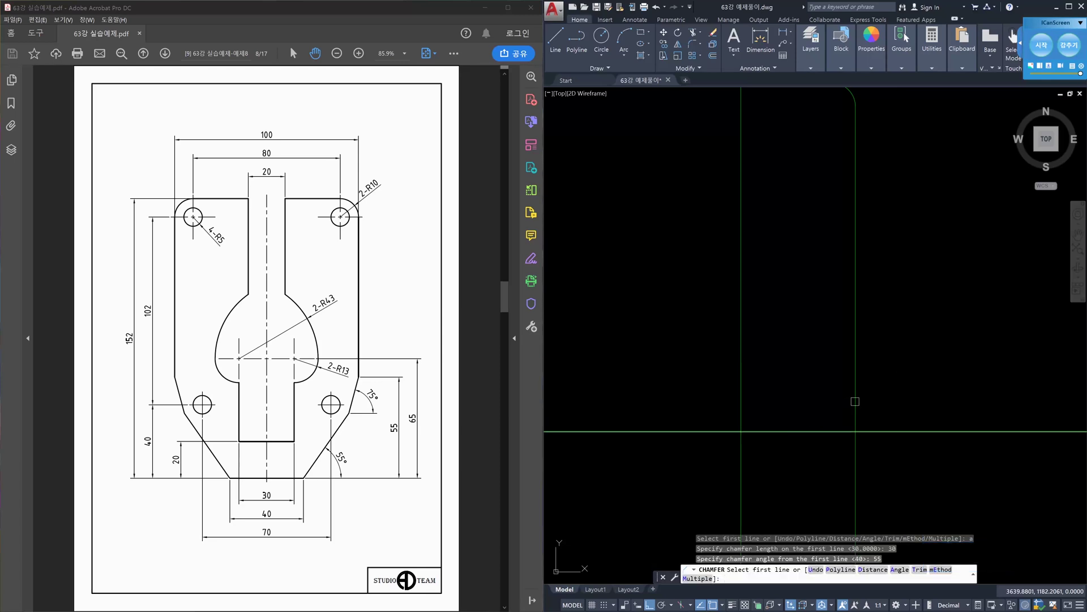
{"action": "left_click", "coordinate": [802, 434]}
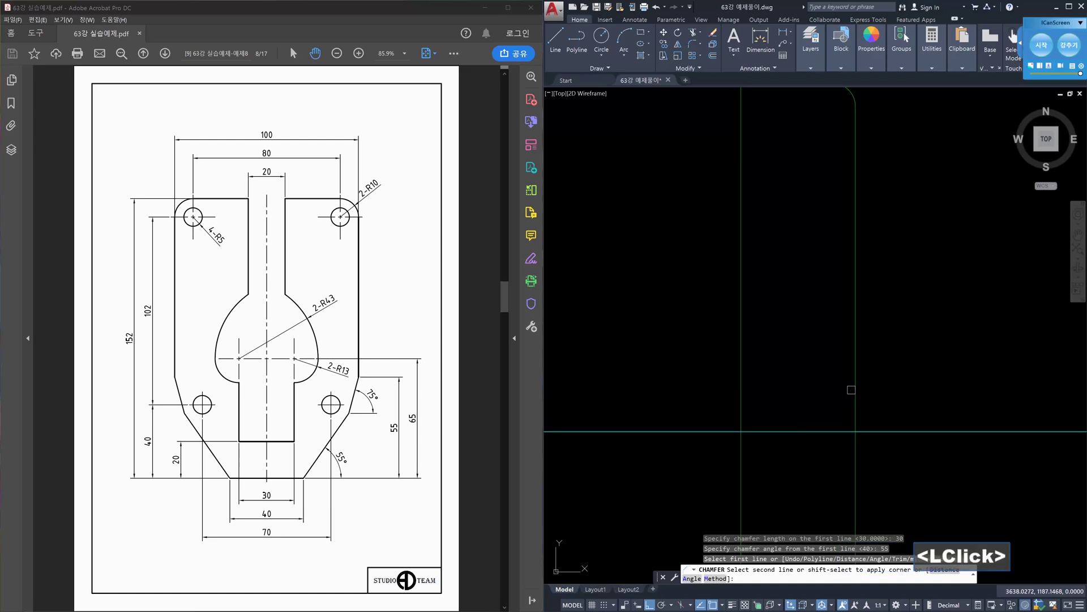
{"action": "left_click", "coordinate": [854, 386]}
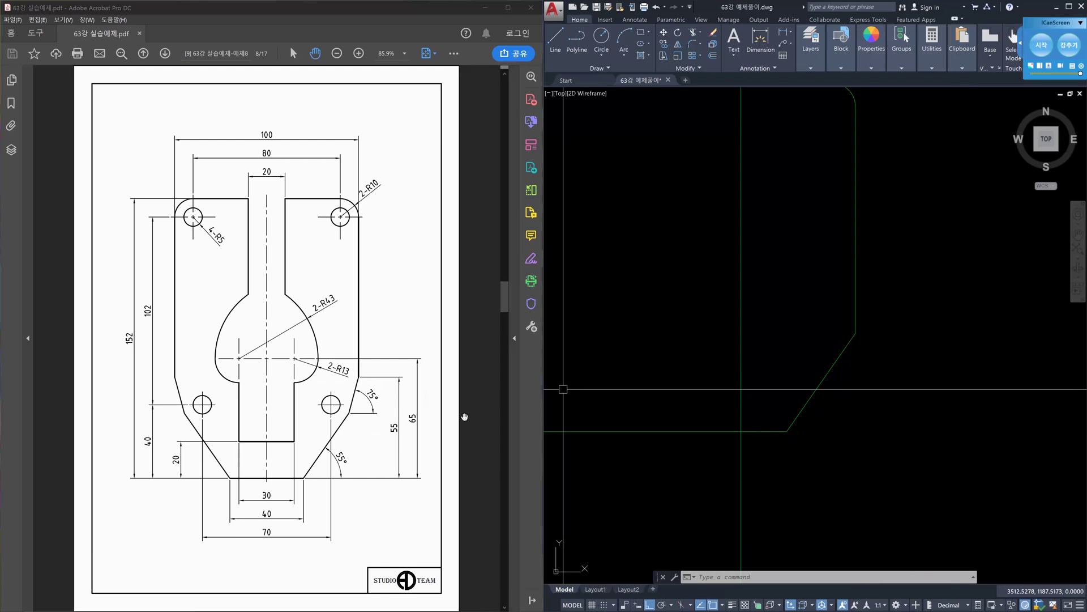
{"action": "left_click", "coordinate": [873, 301]}
{"action": "left_click", "coordinate": [839, 282]}
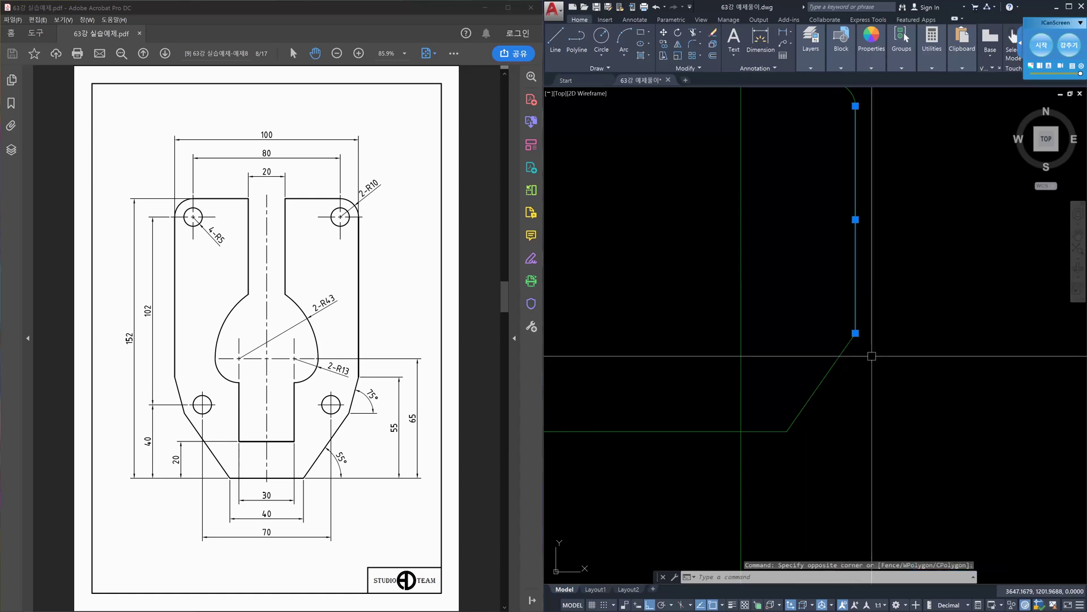
{"action": "key", "text": "Escape"}
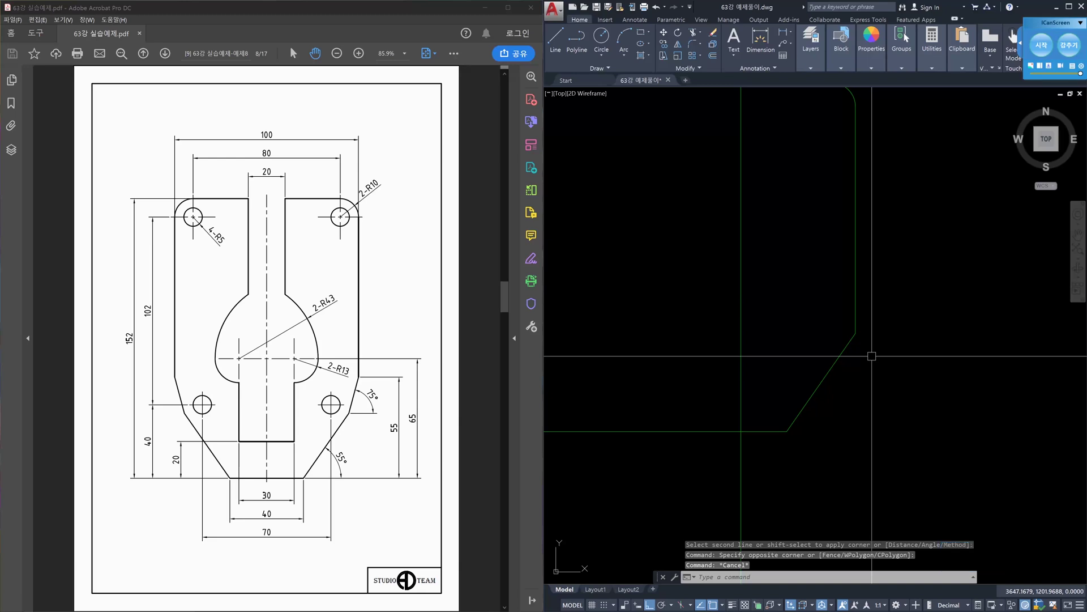
Mark the extended right side line, the 55 height, the 75° angle and the chamfer's angle from the side line in red on the PDF drawing.
{"action": "left_click", "coordinate": [1040, 44]}
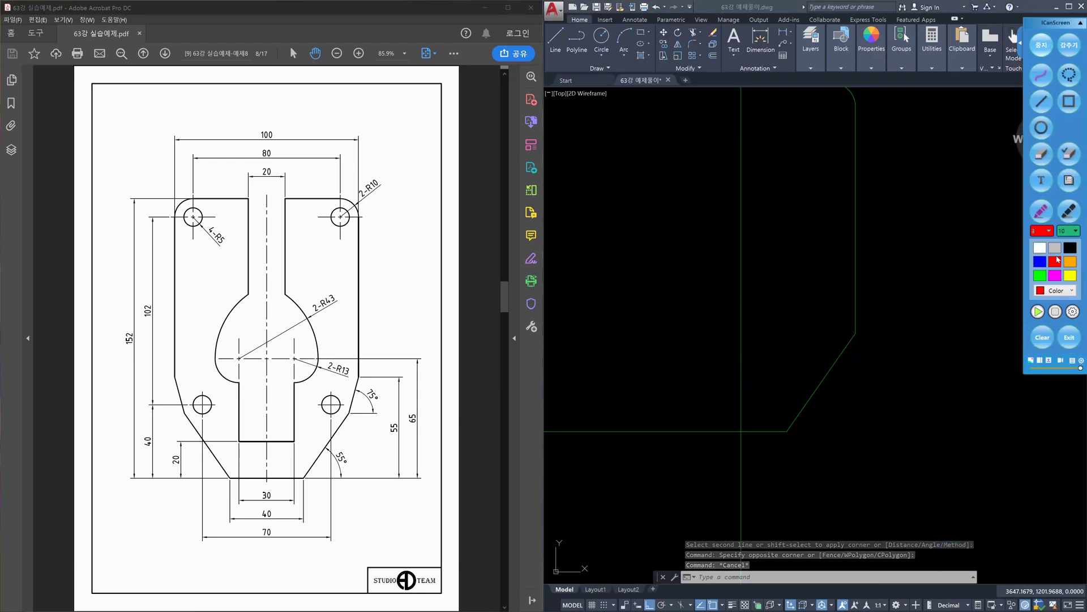
{"action": "left_click_drag", "start_coordinate": [360, 380], "coordinate": [356, 483]}
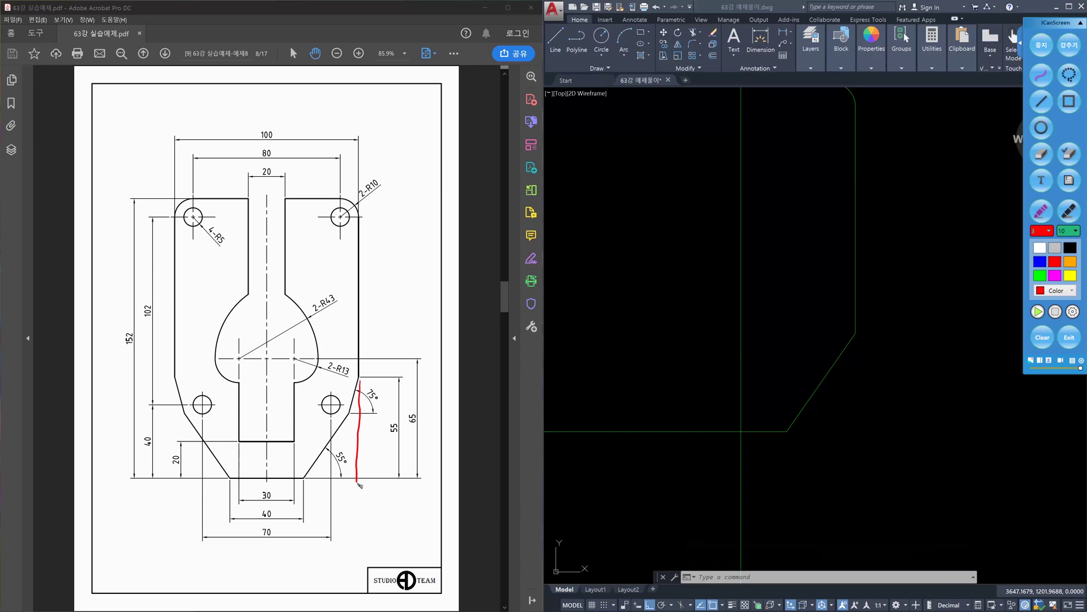
{"action": "mouse_move", "coordinate": [605, 448]}
{"action": "left_mouse_down"}
{"action": "mouse_move", "coordinate": [584, 386]}
{"action": "mouse_move", "coordinate": [569, 398]}
{"action": "left_mouse_up"}
{"action": "left_click_drag", "start_coordinate": [355, 435], "coordinate": [404, 445]}
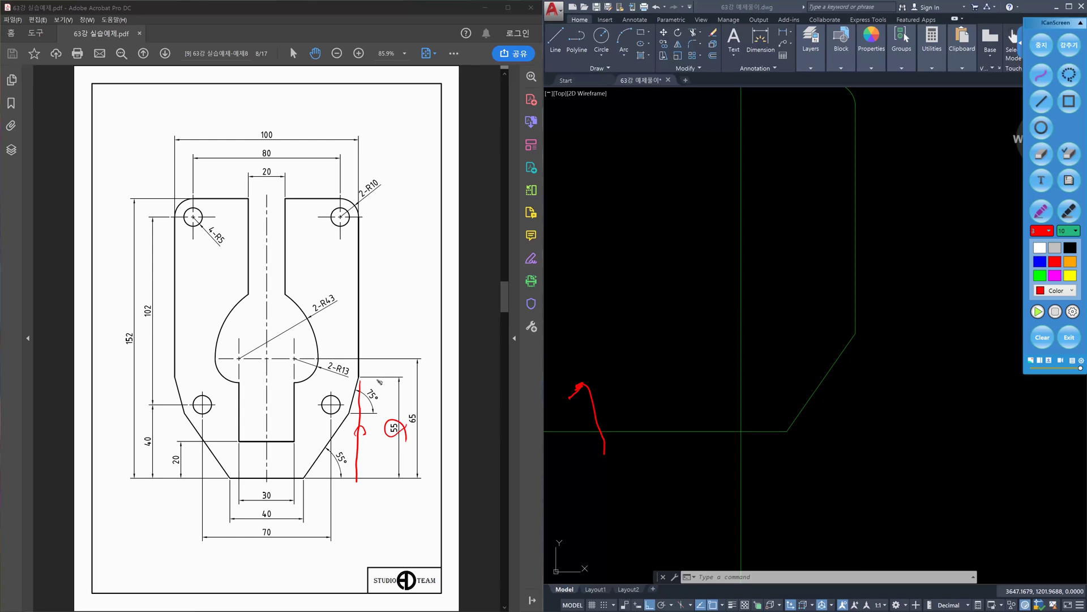
{"action": "mouse_move", "coordinate": [357, 321]}
{"action": "left_mouse_down"}
{"action": "mouse_move", "coordinate": [358, 301]}
{"action": "mouse_move", "coordinate": [361, 322]}
{"action": "left_mouse_up"}
{"action": "mouse_move", "coordinate": [349, 413]}
{"action": "left_mouse_down"}
{"action": "mouse_move", "coordinate": [336, 461]}
{"action": "mouse_move", "coordinate": [361, 446]}
{"action": "left_mouse_up"}
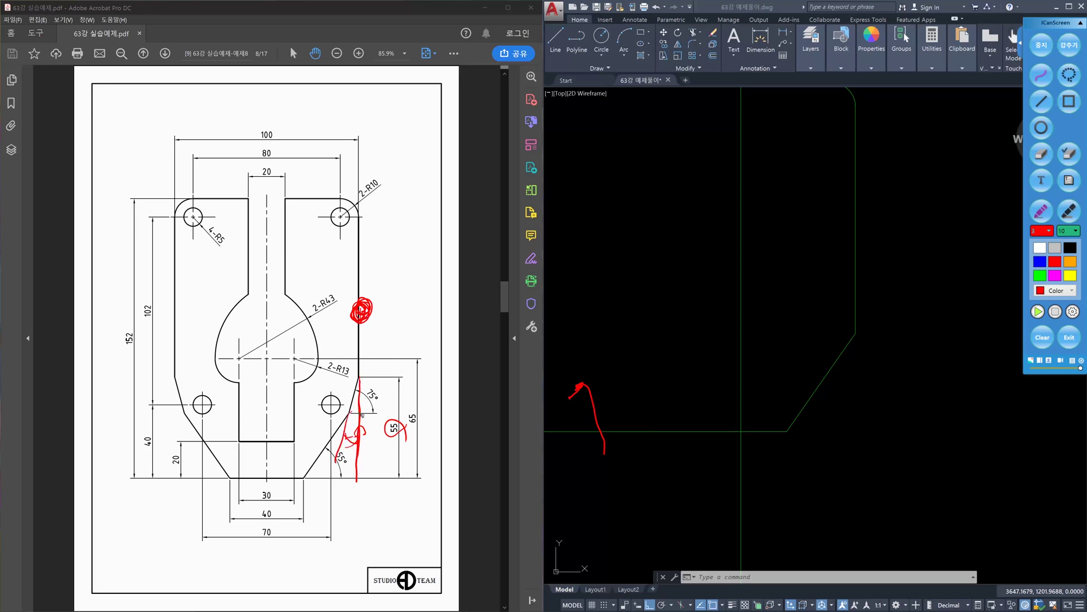
{"action": "mouse_move", "coordinate": [373, 403]}
{"action": "left_mouse_down"}
{"action": "mouse_move", "coordinate": [391, 398]}
{"action": "mouse_move", "coordinate": [376, 388]}
{"action": "left_mouse_up"}
{"action": "left_click_drag", "start_coordinate": [390, 390], "coordinate": [384, 404]}
Sketch a right triangle with 75° and 90° angles, work out 90 minus 75 as 15°, and clear all the annotations.
{"action": "left_click_drag", "start_coordinate": [707, 235], "coordinate": [706, 341]}
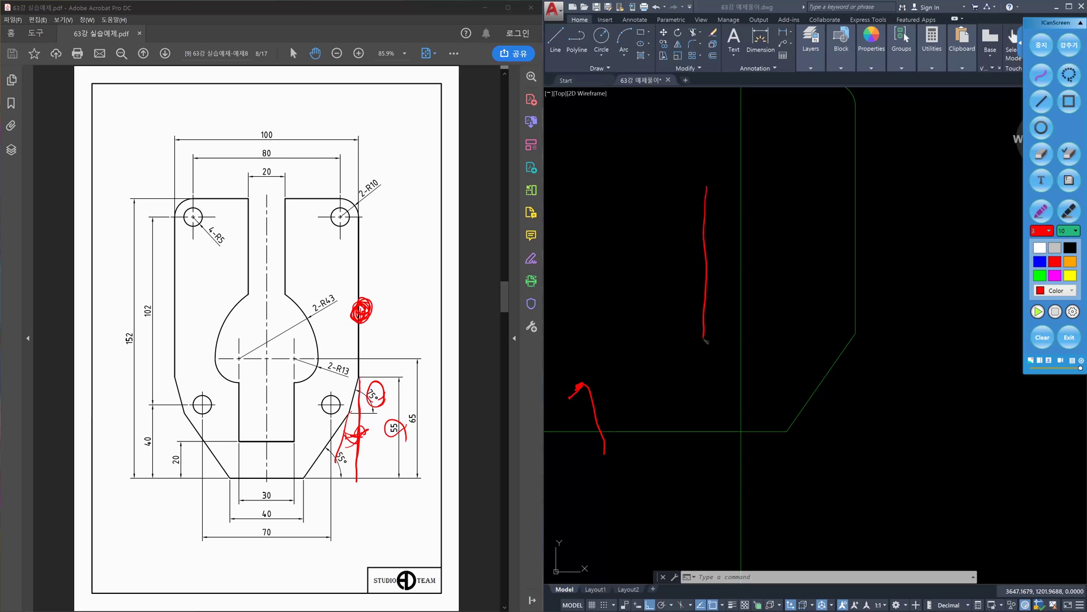
{"action": "left_click_drag", "start_coordinate": [606, 345], "coordinate": [700, 341]}
{"action": "left_click_drag", "start_coordinate": [635, 304], "coordinate": [713, 181]}
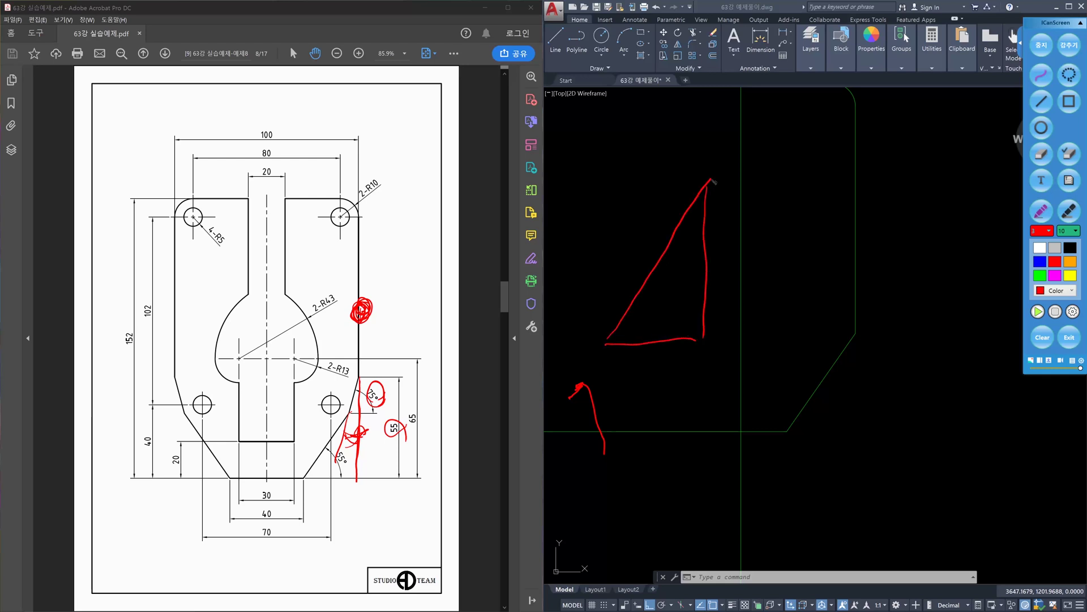
{"action": "left_click_drag", "start_coordinate": [633, 305], "coordinate": [654, 347]}
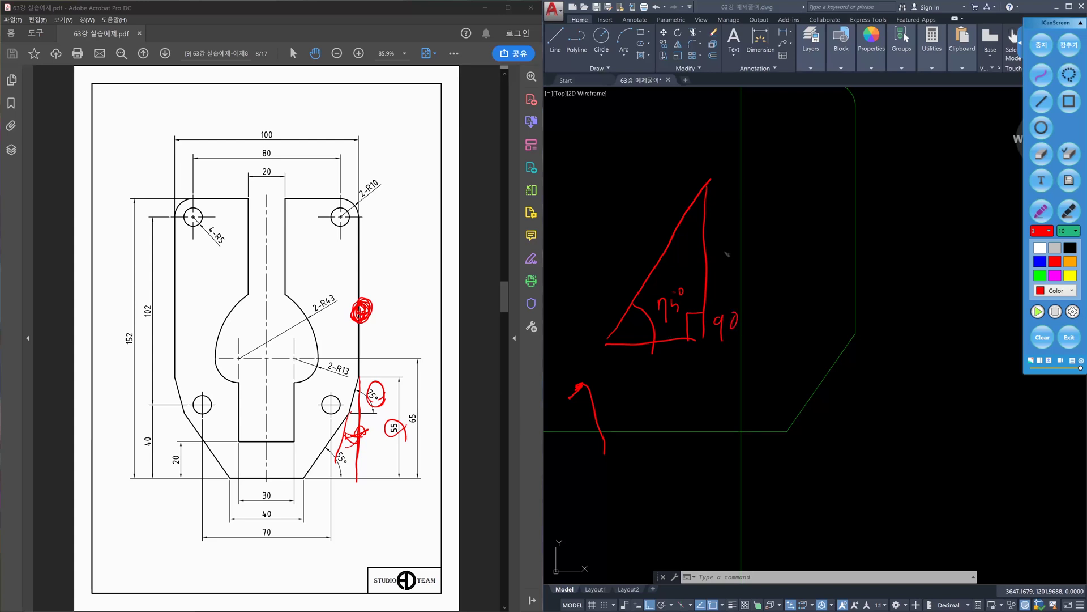
{"action": "left_click_drag", "start_coordinate": [736, 319], "coordinate": [753, 302]}
{"action": "left_click_drag", "start_coordinate": [777, 229], "coordinate": [787, 262]}
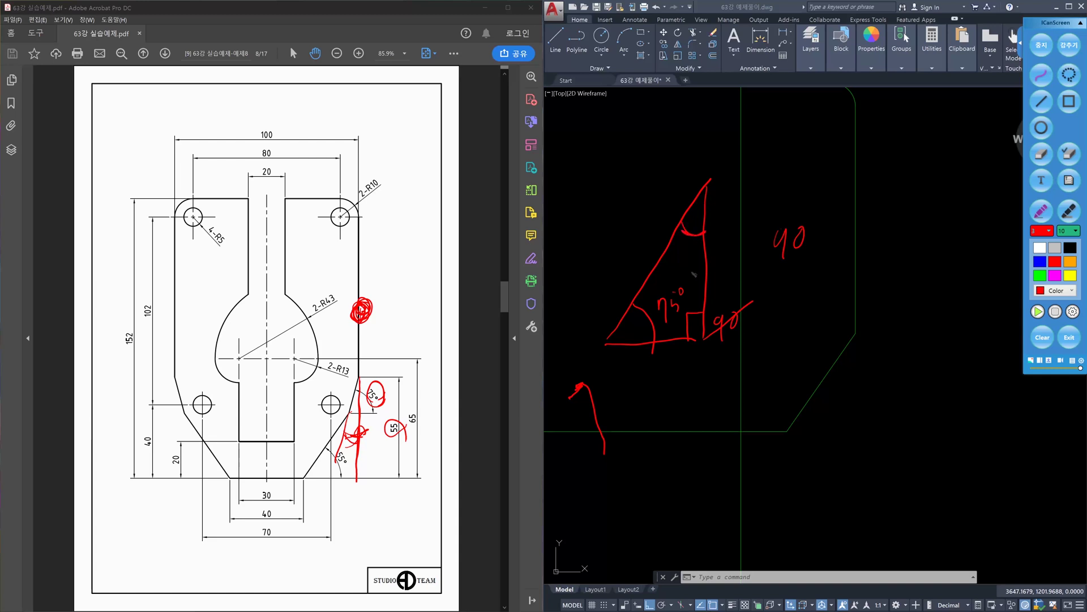
{"action": "left_click_drag", "start_coordinate": [686, 311], "coordinate": [678, 328]}
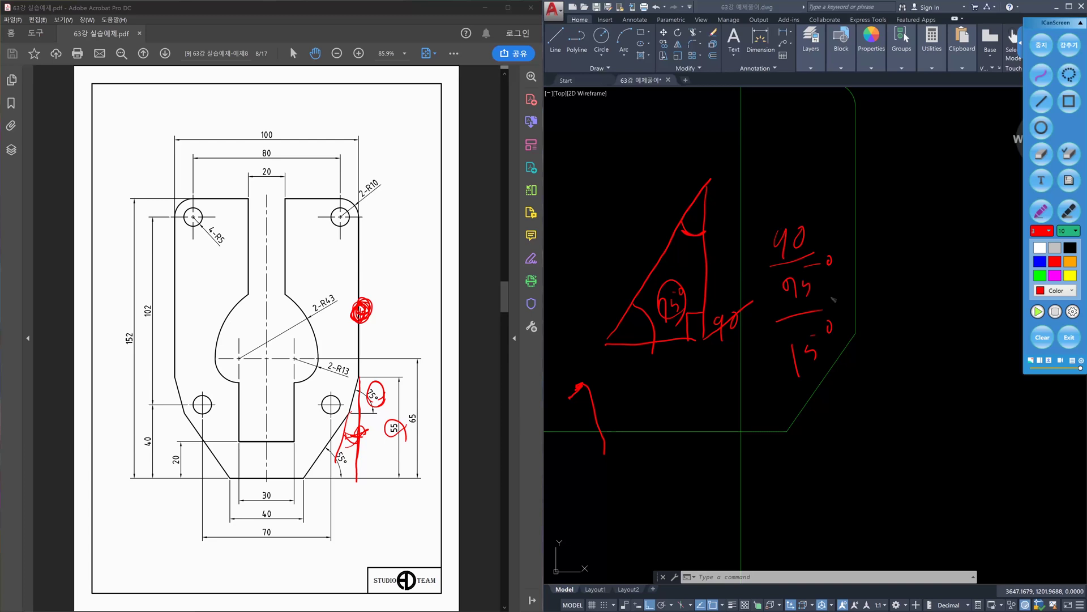
{"action": "left_click", "coordinate": [1042, 337]}
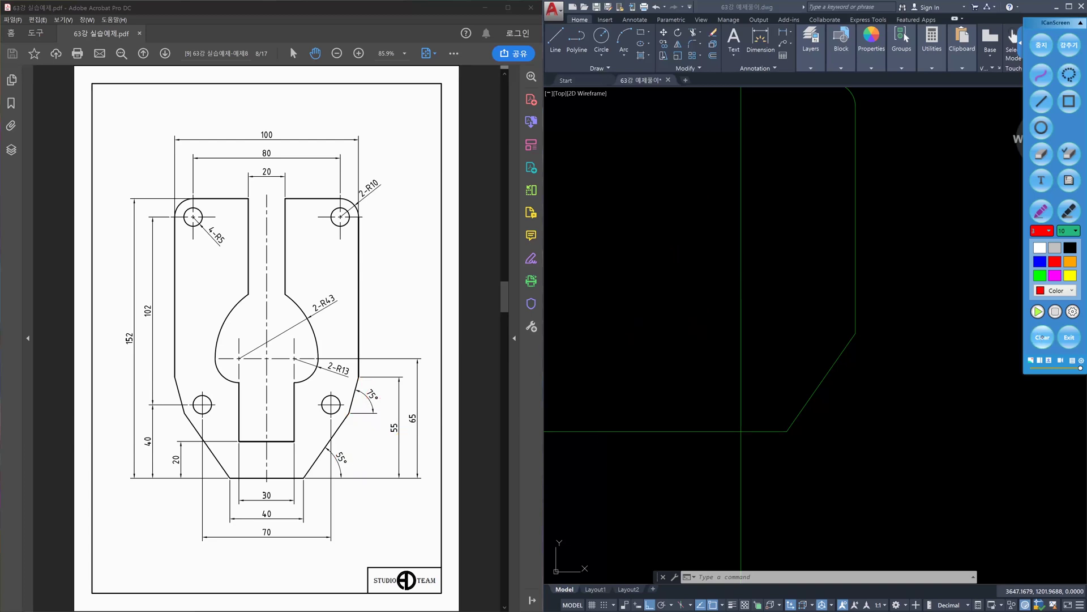
{"action": "left_click", "coordinate": [1045, 44]}
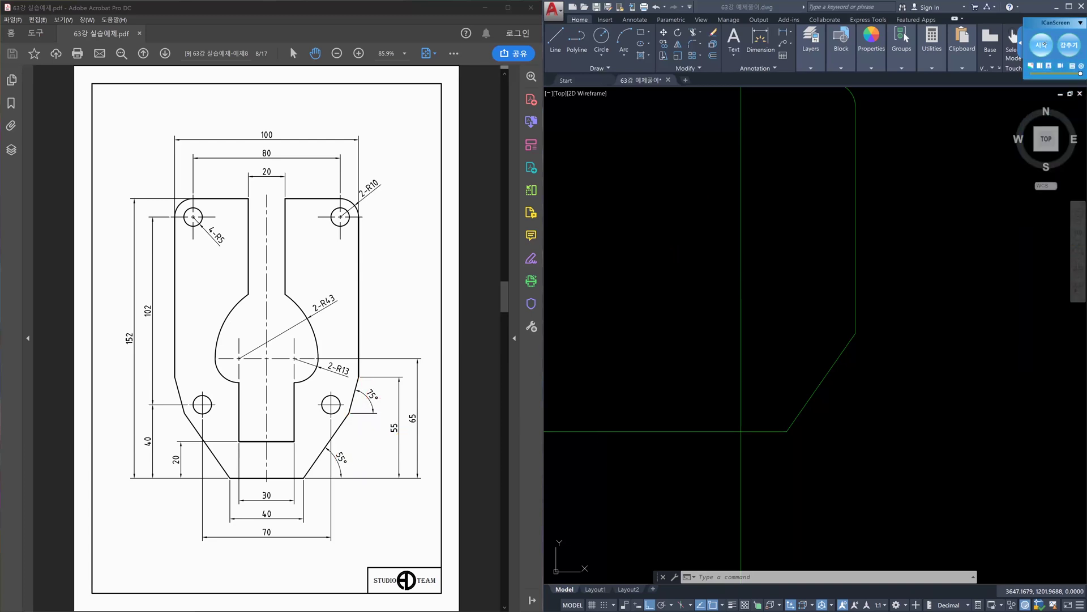
Try to chamfer from the right side line to the bottom line using length 55 and angle 15 in Trim mode.
{"action": "left_click", "coordinate": [900, 318]}
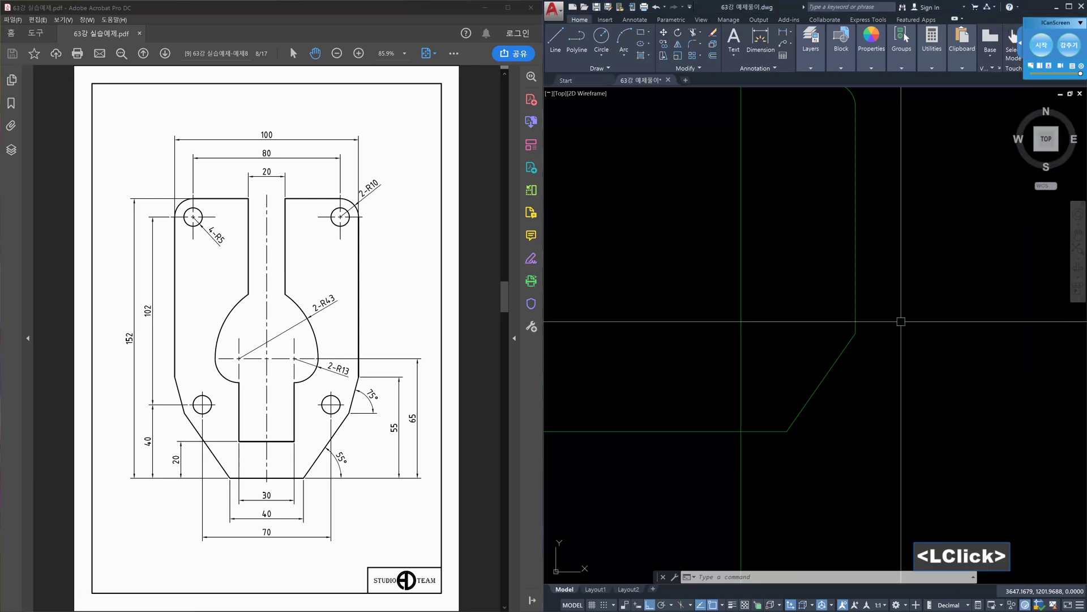
{"action": "type", "text": "cha"}
{"action": "key", "text": "Return"}
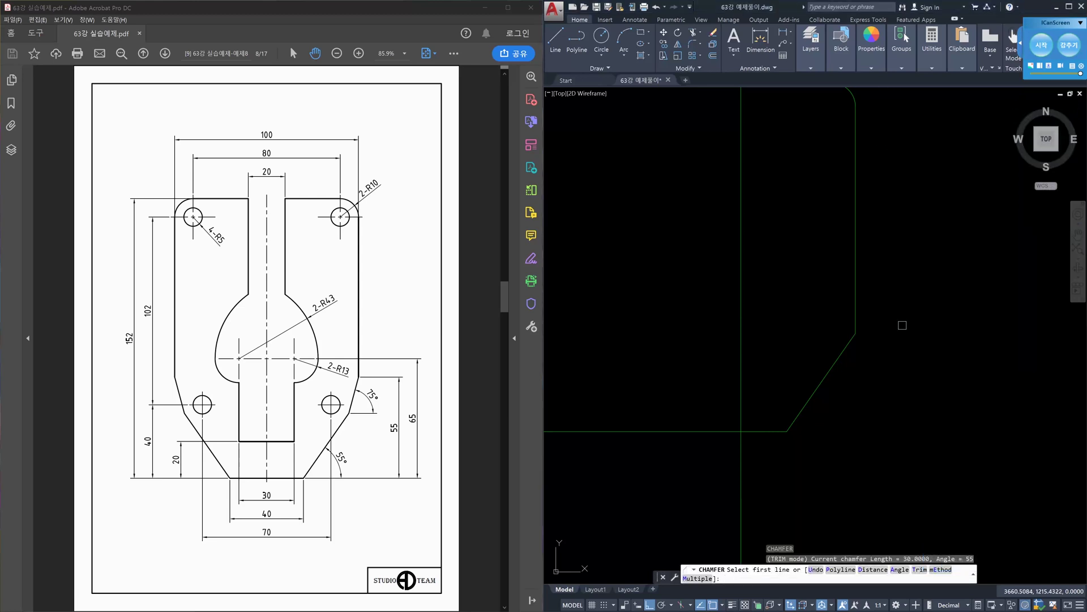
{"action": "type", "text": "a"}
{"action": "key", "text": "Return"}
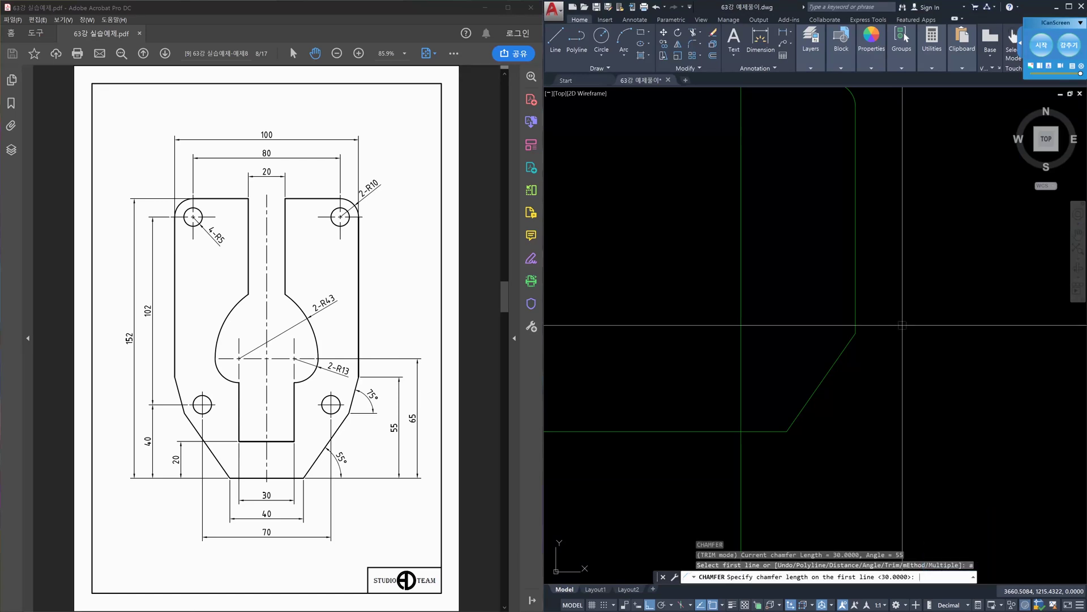
{"action": "type", "text": "55"}
{"action": "key", "text": "Return"}
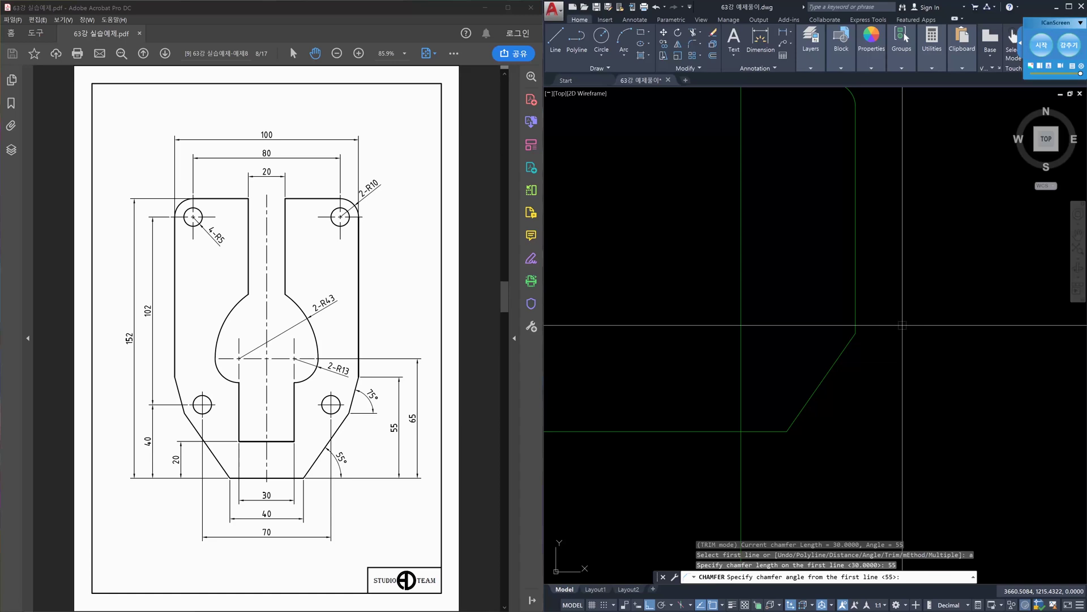
{"action": "type", "text": "15"}
{"action": "key", "text": "Return"}
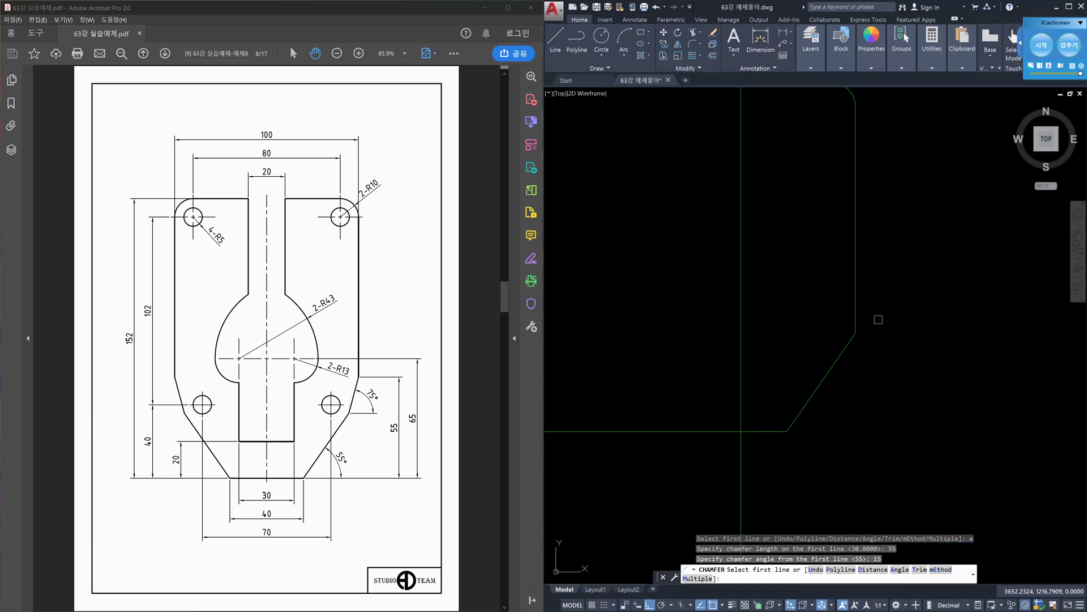
{"action": "left_click", "coordinate": [856, 294]}
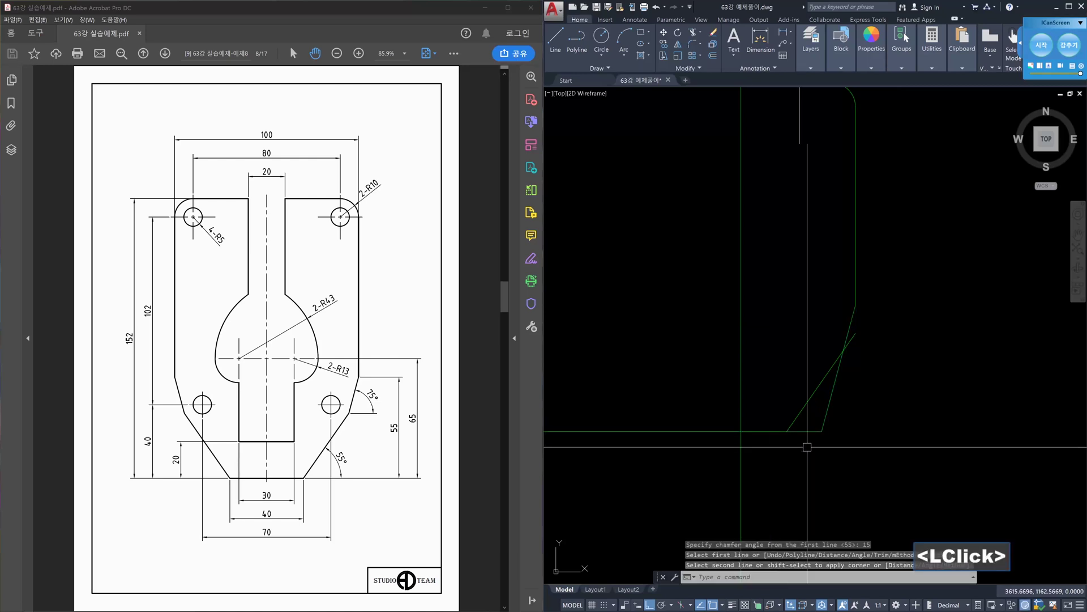
{"action": "left_click", "coordinate": [810, 428]}
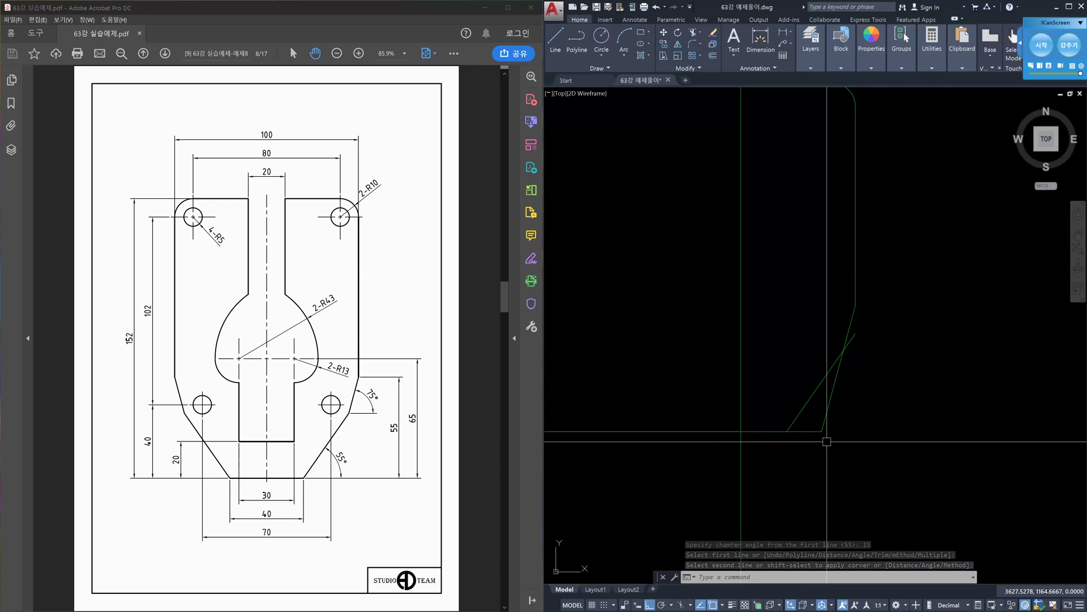
{"action": "key", "text": "ctrl+z"}
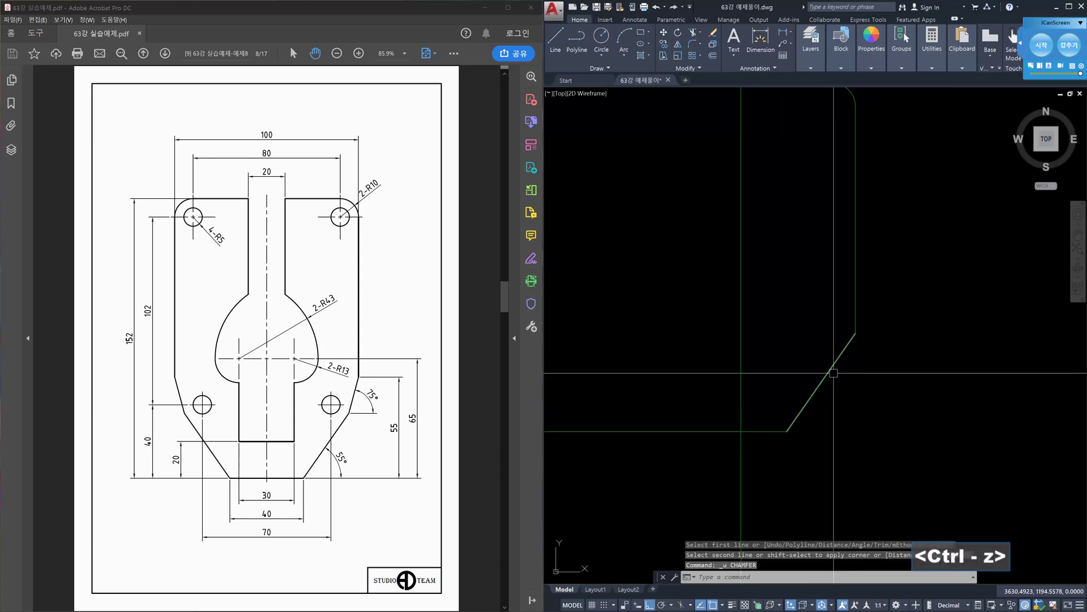
Chamfer from the right side line to the bottom line using length 55, angle 15 and the No trim option.
{"action": "type", "text": "cha"}
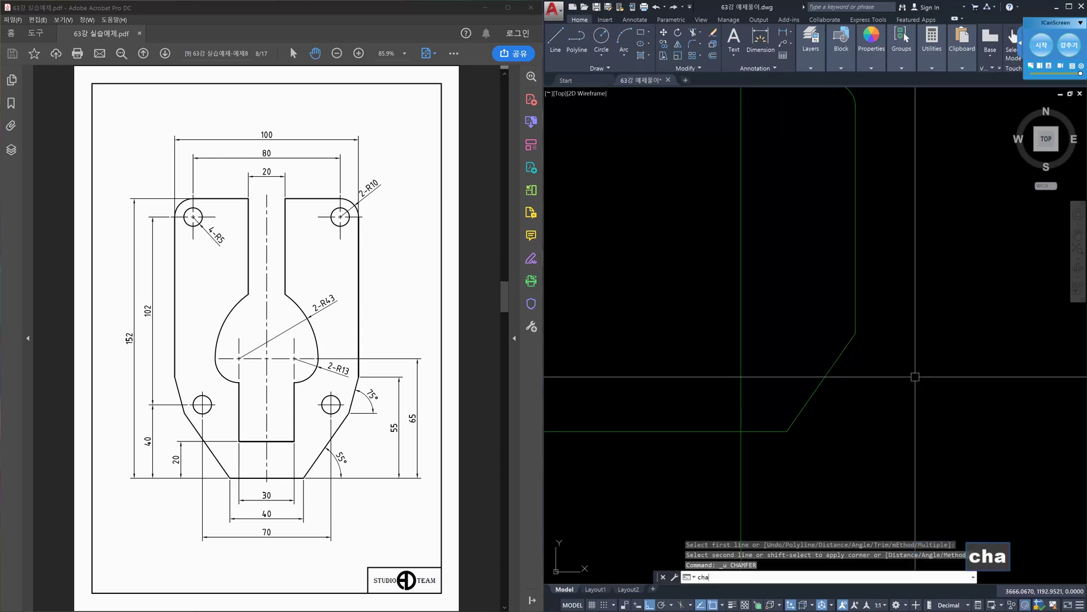
{"action": "key", "text": "Return"}
{"action": "type", "text": "a"}
{"action": "key", "text": "Return"}
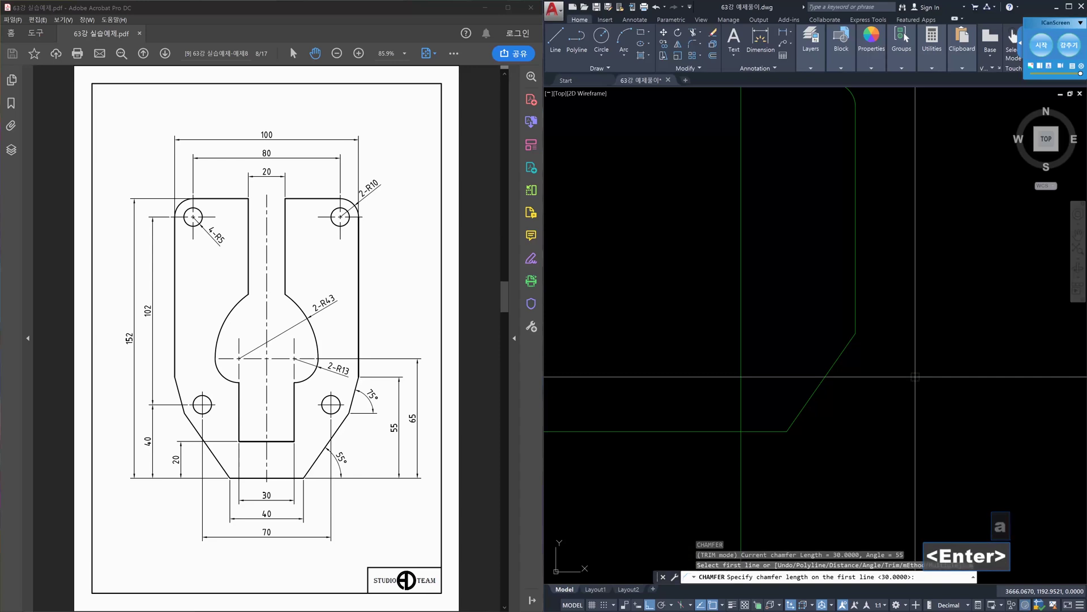
{"action": "type", "text": "55"}
{"action": "key", "text": "Return"}
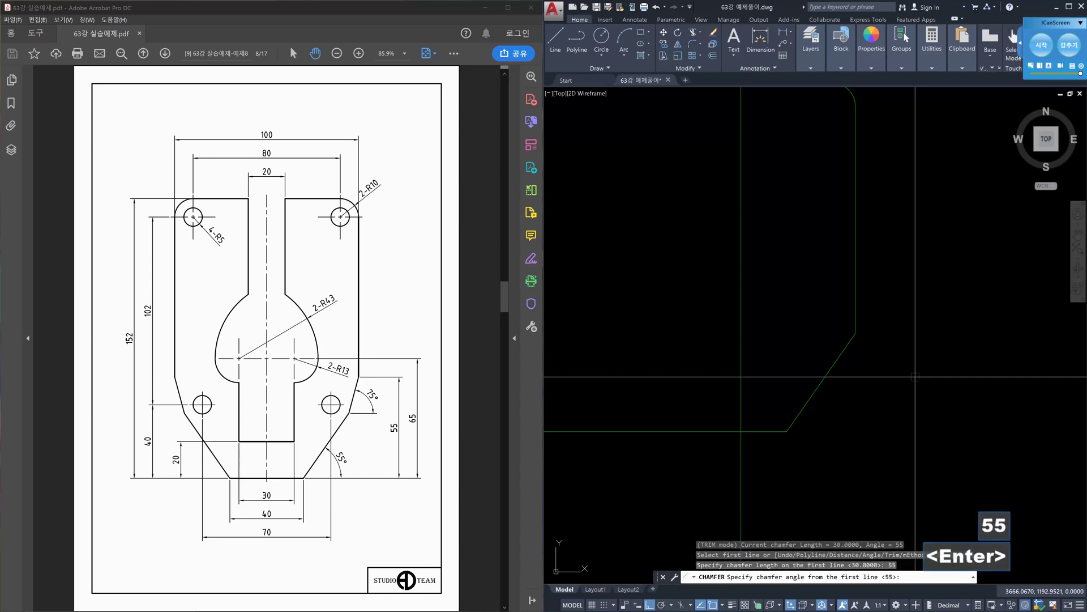
{"action": "type", "text": "15"}
{"action": "key", "text": "Return"}
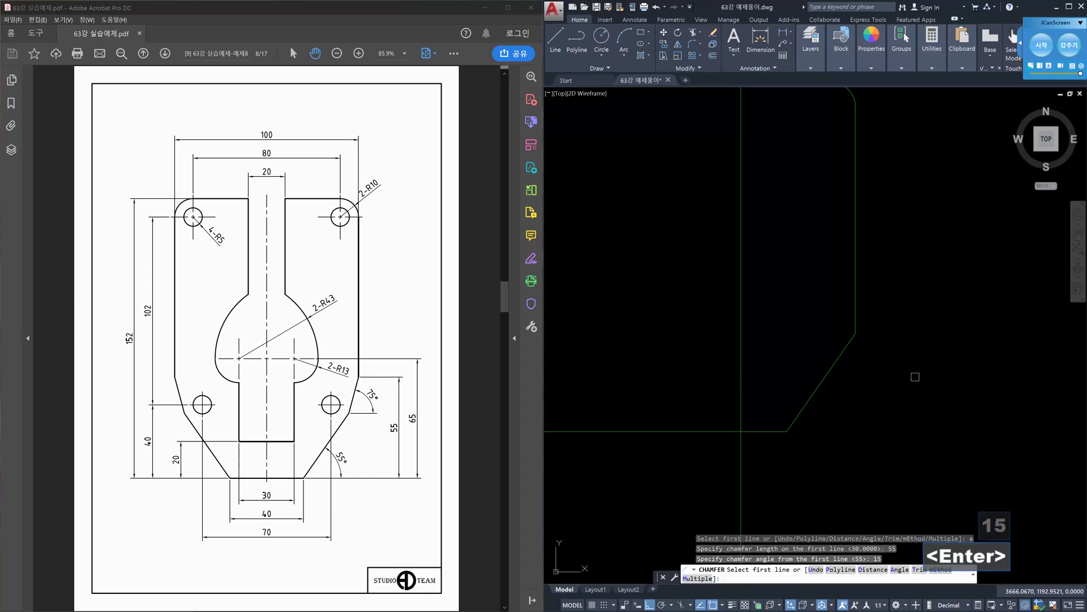
{"action": "type", "text": "t"}
{"action": "key", "text": "Return"}
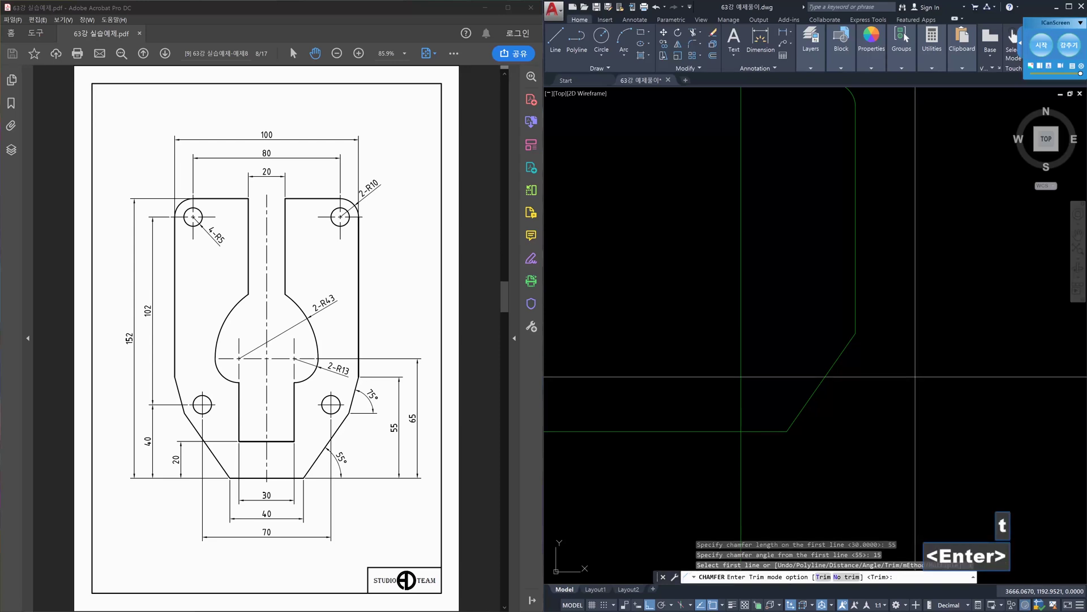
{"action": "type", "text": "n"}
{"action": "key", "text": "Return"}
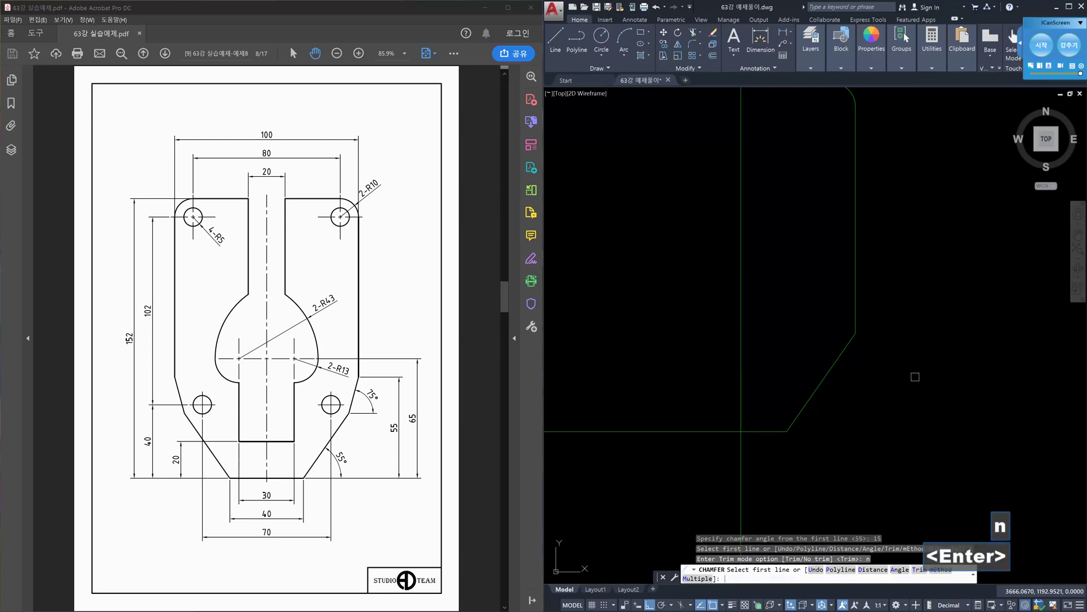
{"action": "left_click", "coordinate": [858, 280]}
{"action": "left_click", "coordinate": [774, 430]}
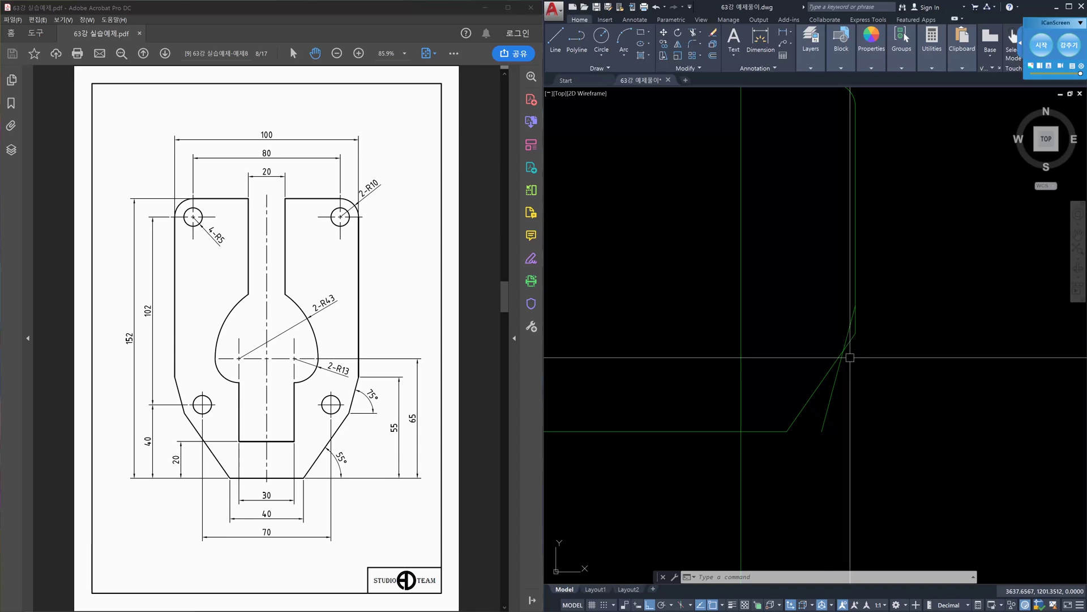
Trim the two crossing chamfer lines at their intersection and remove the leftover end of the right side line to leave one continuous outline.
{"action": "type", "text": "tr"}
{"action": "key", "text": "space"}
{"action": "scroll", "coordinate": [850, 357], "scroll_direction": "up", "scroll_amount": 2}
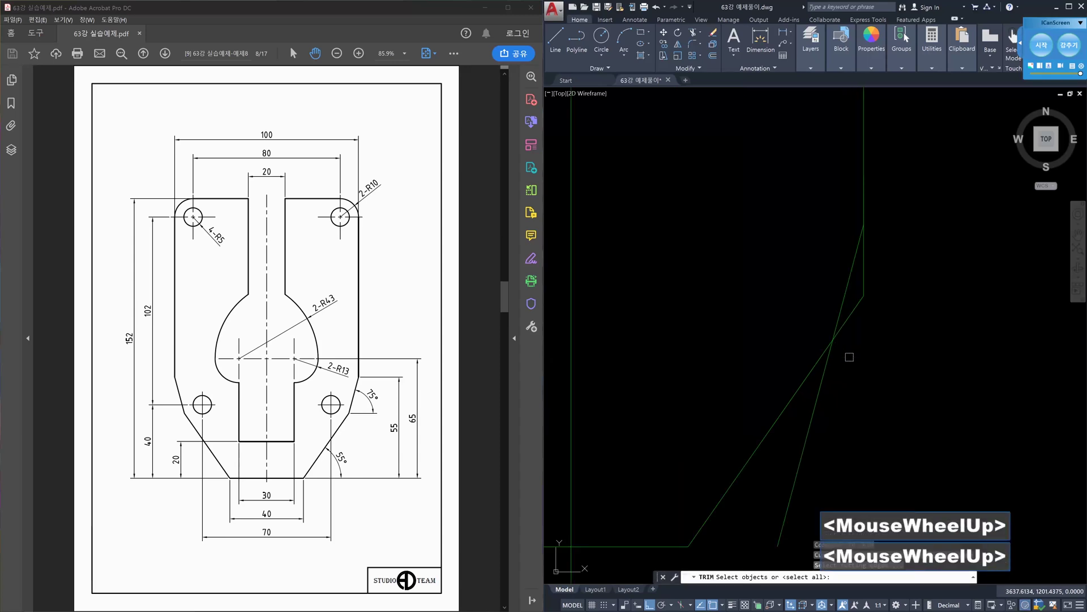
{"action": "left_click", "coordinate": [849, 356]}
{"action": "left_click", "coordinate": [829, 341]}
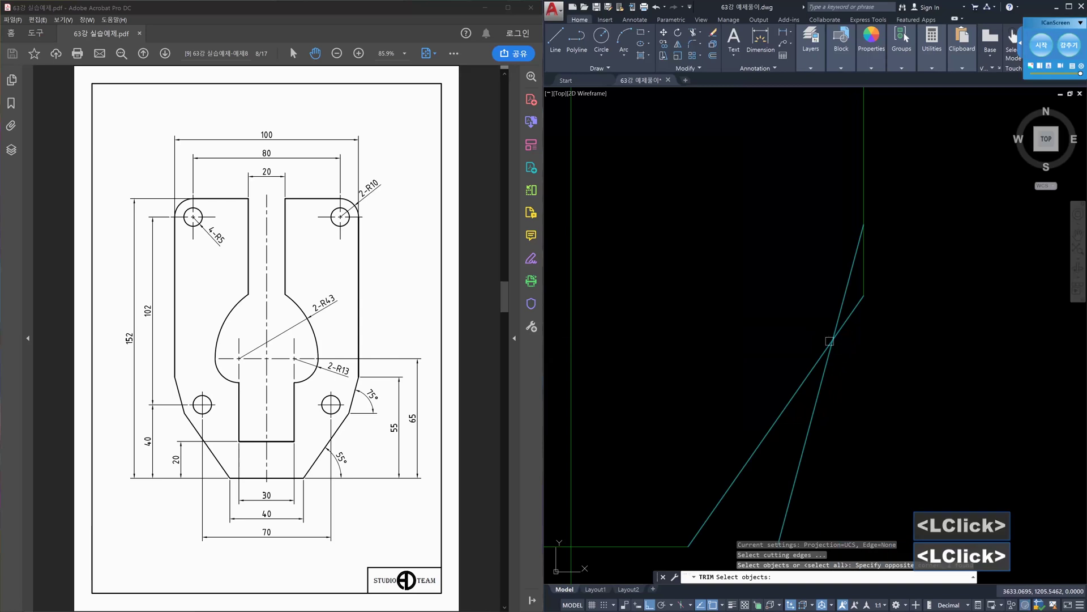
{"action": "key", "text": "space"}
{"action": "left_click", "coordinate": [847, 320]}
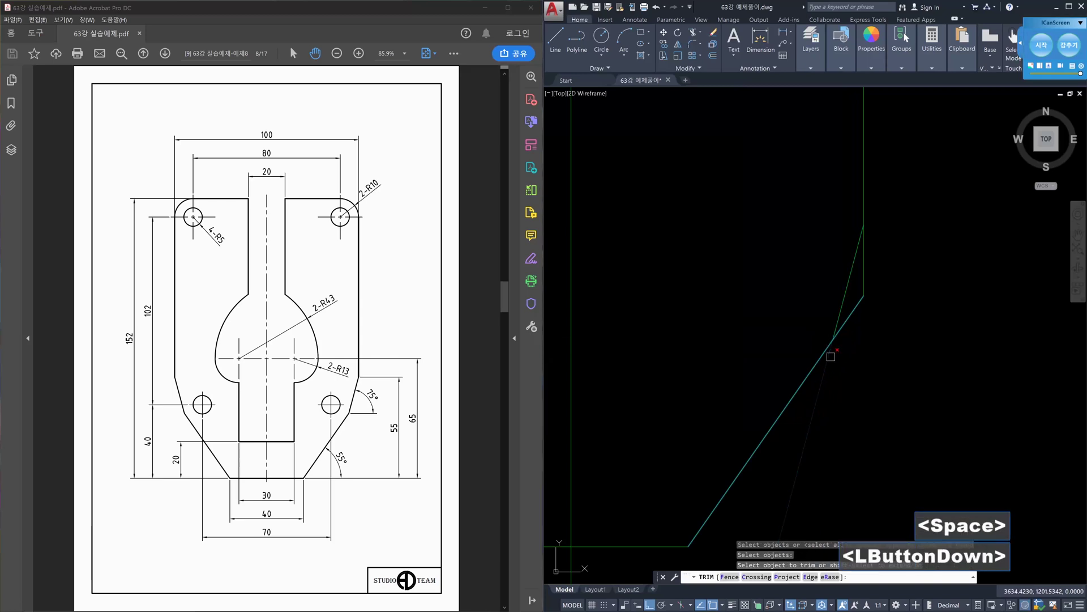
{"action": "left_click", "coordinate": [849, 320]}
{"action": "left_click", "coordinate": [866, 296]}
{"action": "scroll", "coordinate": [894, 308], "scroll_direction": "down", "scroll_amount": 2}
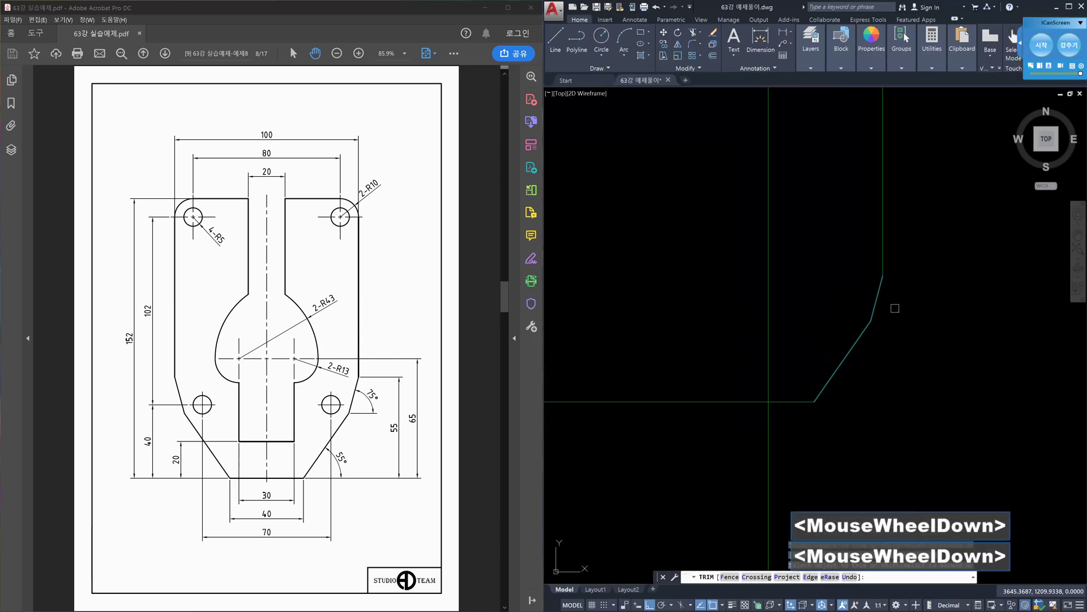
{"action": "key", "text": "Escape"}
Offset the plate's bottom line upward by 20 to form the base of the inner cutout.
{"action": "scroll", "coordinate": [919, 318], "scroll_direction": "down", "scroll_amount": 3}
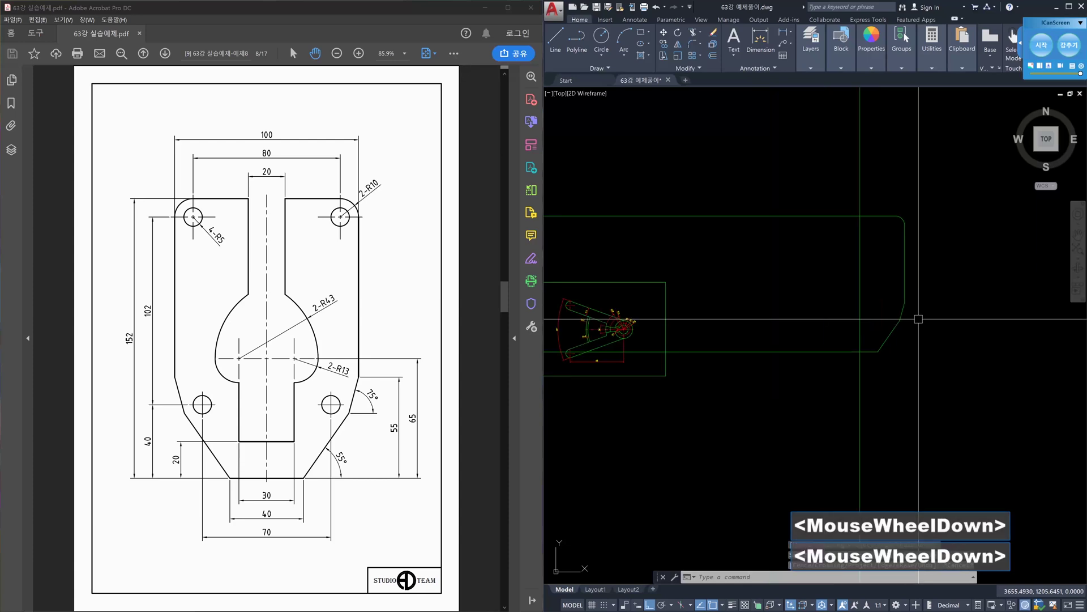
{"action": "scroll", "coordinate": [912, 311], "scroll_direction": "up", "scroll_amount": 4}
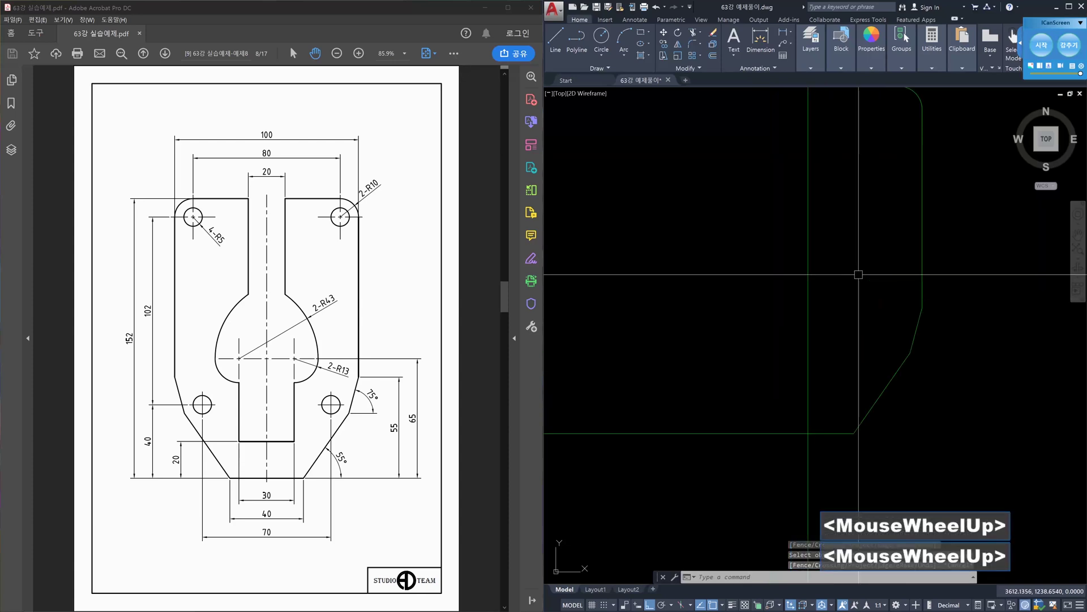
{"action": "scroll", "coordinate": [866, 263], "scroll_direction": "down", "scroll_amount": 1}
{"action": "middle_click_drag", "start_coordinate": [867, 263], "coordinate": [861, 288]}
{"action": "scroll", "coordinate": [866, 277], "scroll_direction": "up", "scroll_amount": 1}
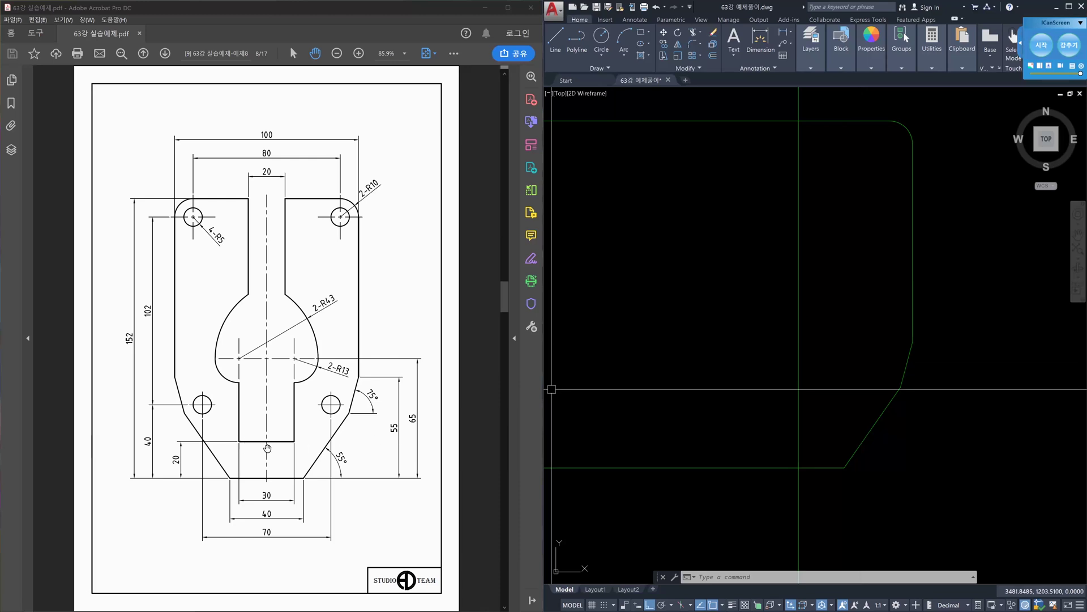
{"action": "type", "text": "o"}
{"action": "key", "text": "Return"}
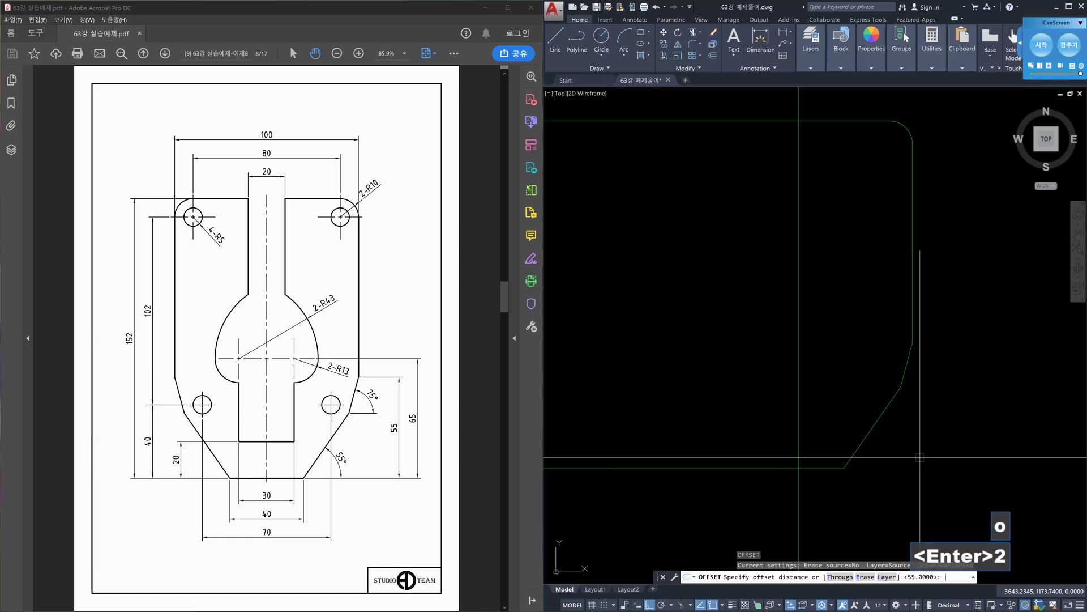
{"action": "type", "text": "20"}
{"action": "key", "text": "Return"}
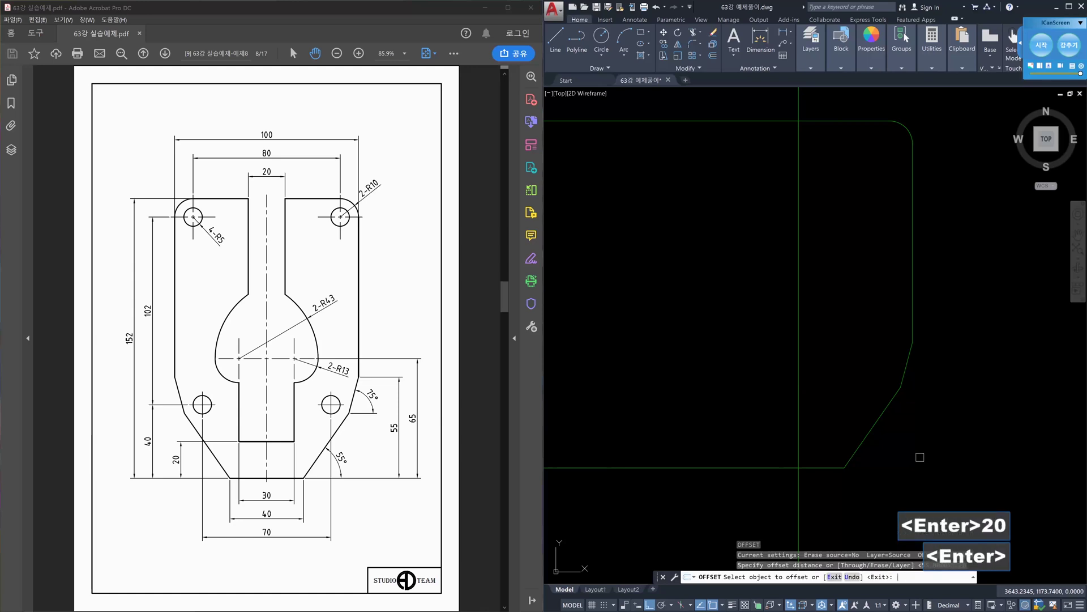
{"action": "left_click", "coordinate": [831, 466]}
{"action": "left_click", "coordinate": [834, 428]}
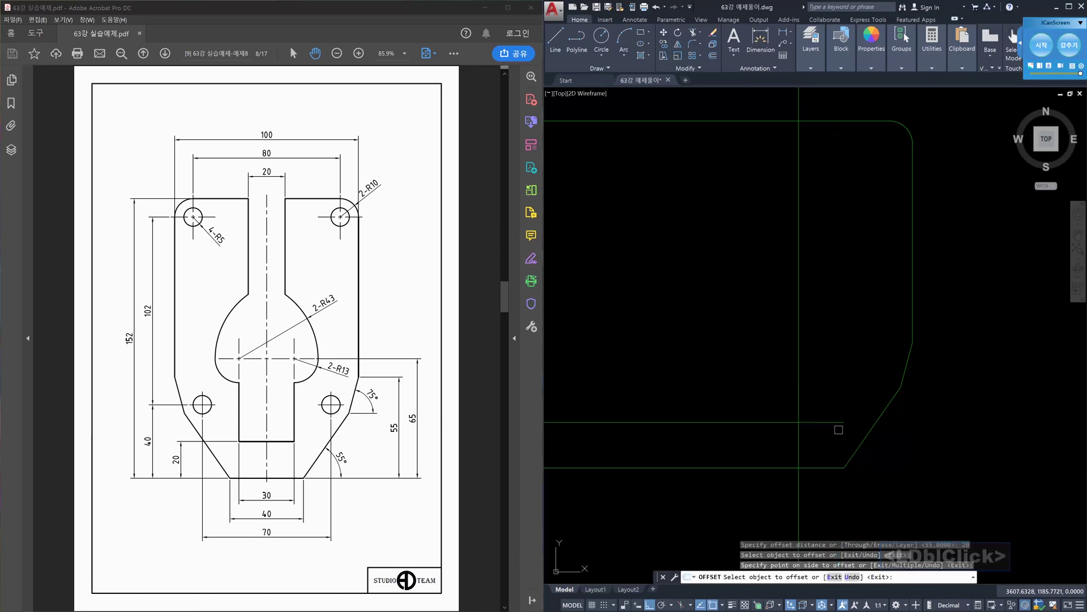
{"action": "key", "text": "Escape"}
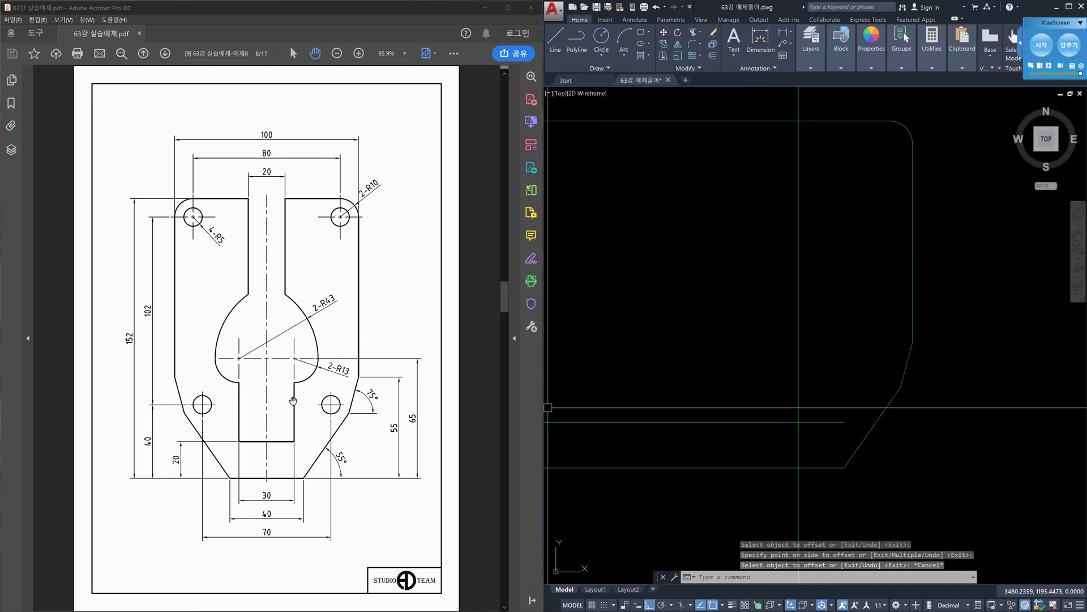
Offset the vertical centerline by 15 toward the right side of the plate for the cutout's side edge.
{"action": "type", "text": "o"}
{"action": "key", "text": "Return"}
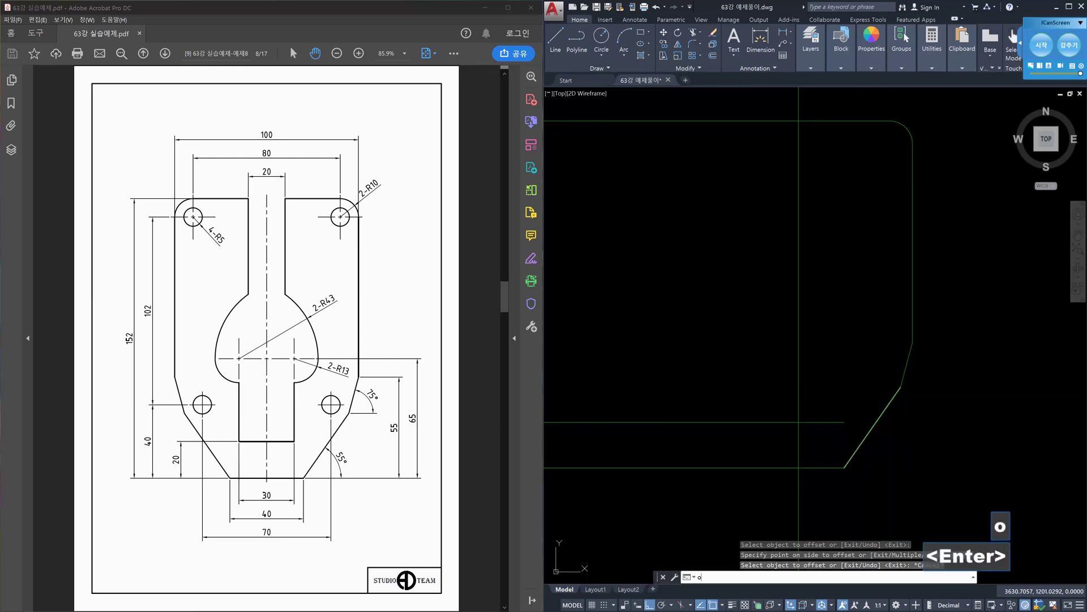
{"action": "type", "text": "15"}
{"action": "key", "text": "Return"}
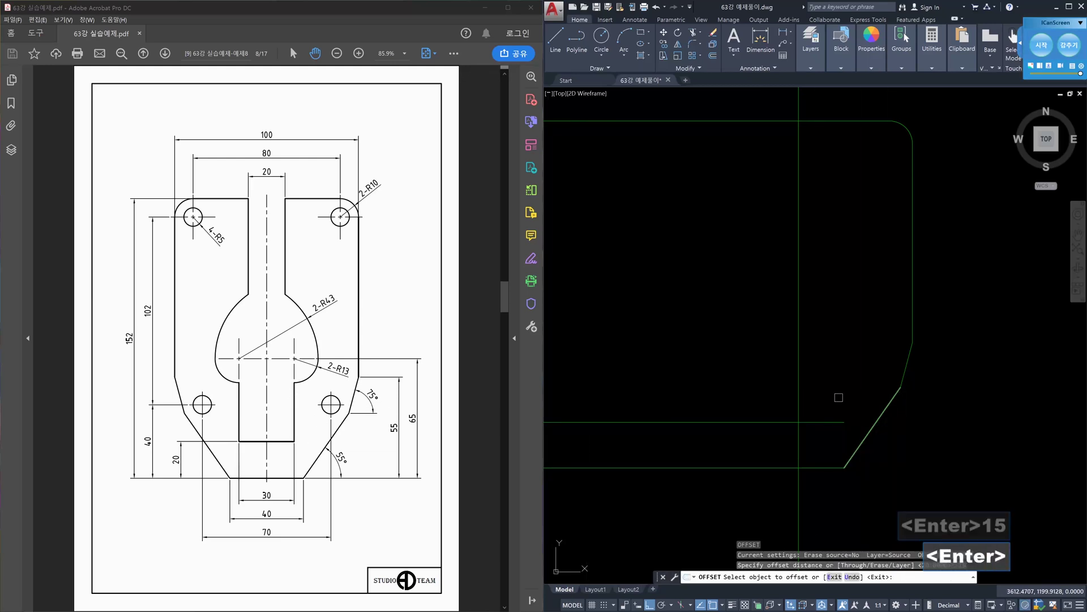
{"action": "left_click", "coordinate": [800, 391]}
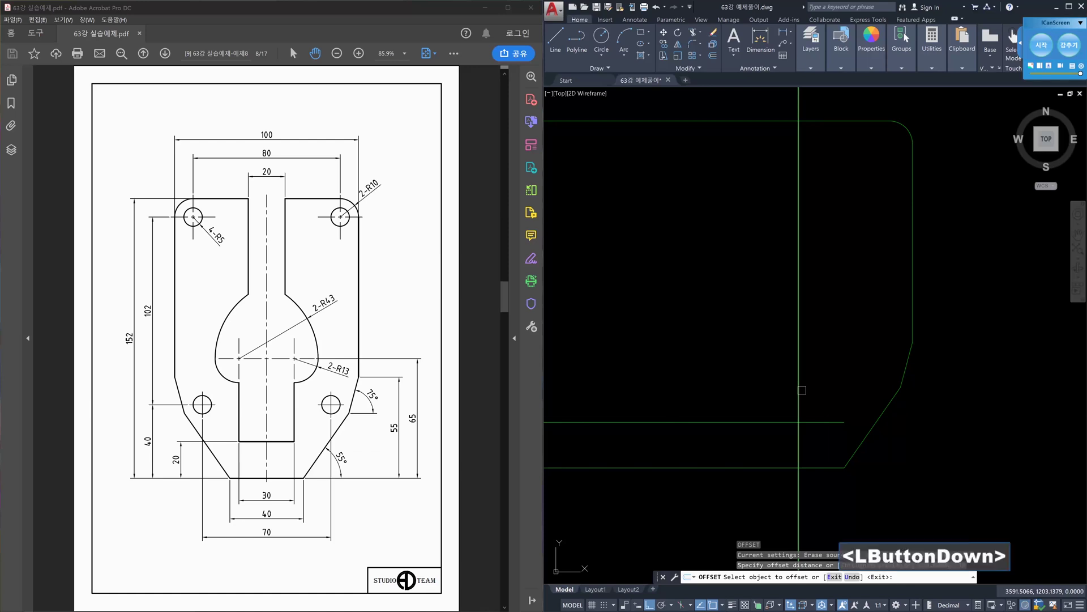
{"action": "left_click", "coordinate": [844, 392]}
{"action": "key", "text": "Escape"}
{"action": "key", "text": "Escape"}
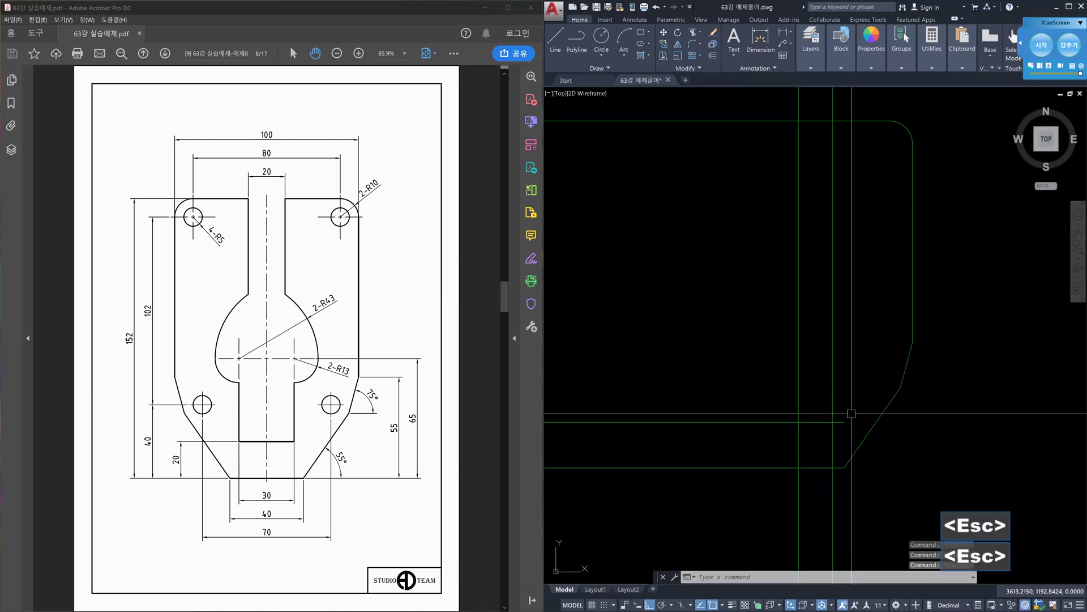
Trim the cutout's base line and right side line against each other to leave a clean lower-right corner.
{"action": "type", "text": "yt"}
{"action": "key", "text": "Escape"}
{"action": "key", "text": "Escape"}
{"action": "type", "text": "tr"}
{"action": "key", "text": "space"}
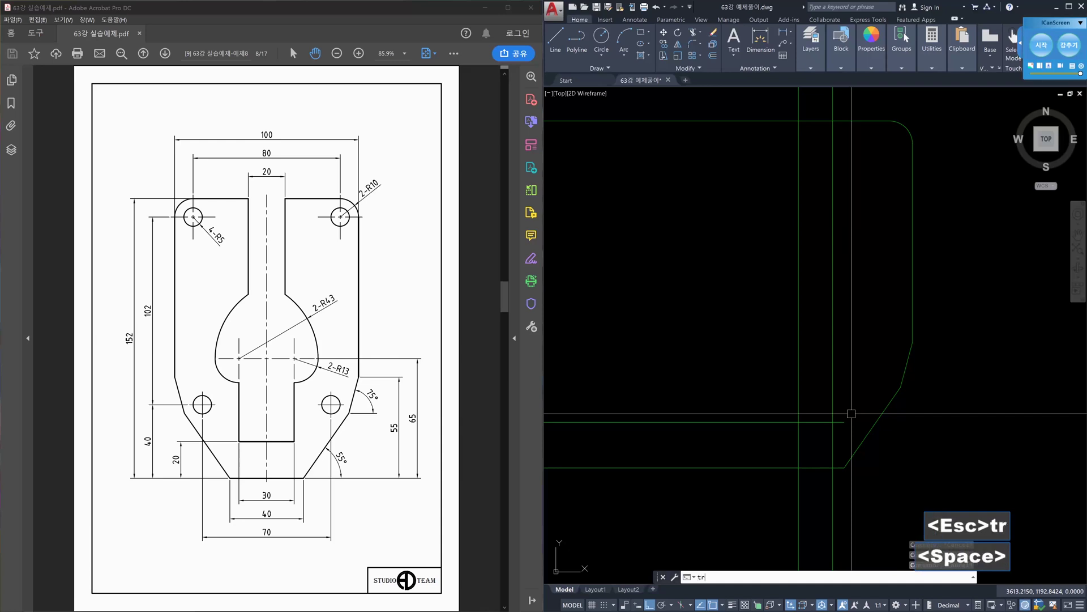
{"action": "left_click", "coordinate": [844, 426]}
{"action": "left_click", "coordinate": [830, 416]}
{"action": "key", "text": "space"}
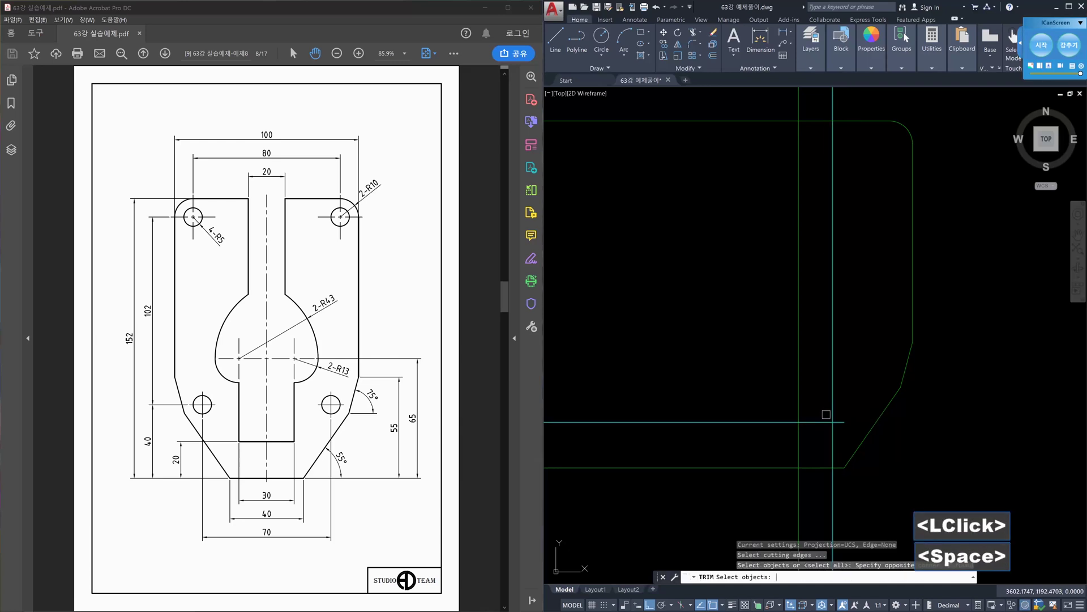
{"action": "left_click", "coordinate": [833, 444]}
{"action": "left_click", "coordinate": [837, 423]}
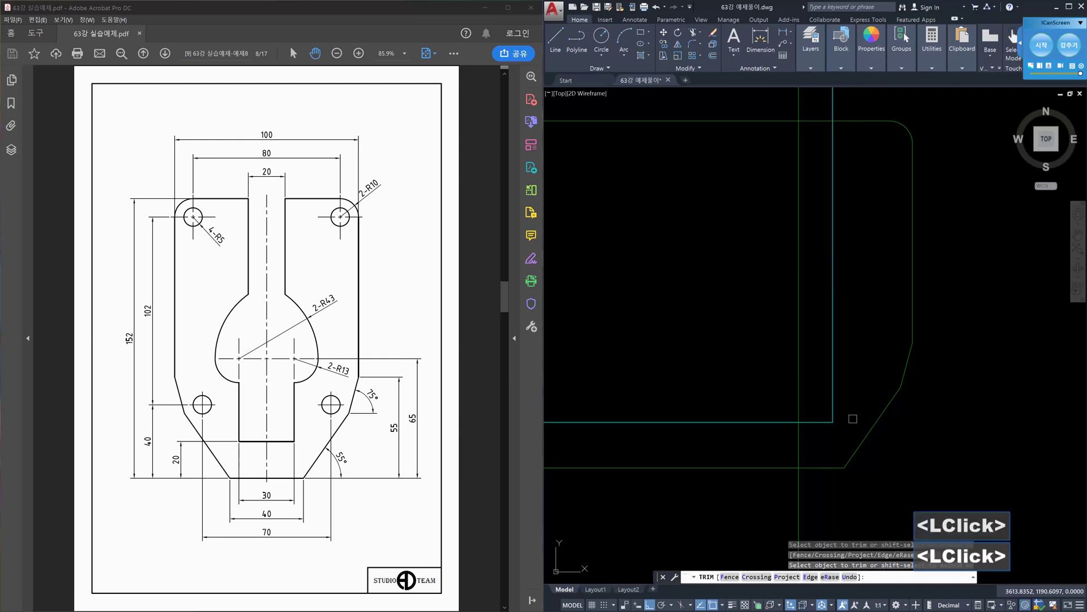
{"action": "key", "text": "Escape"}
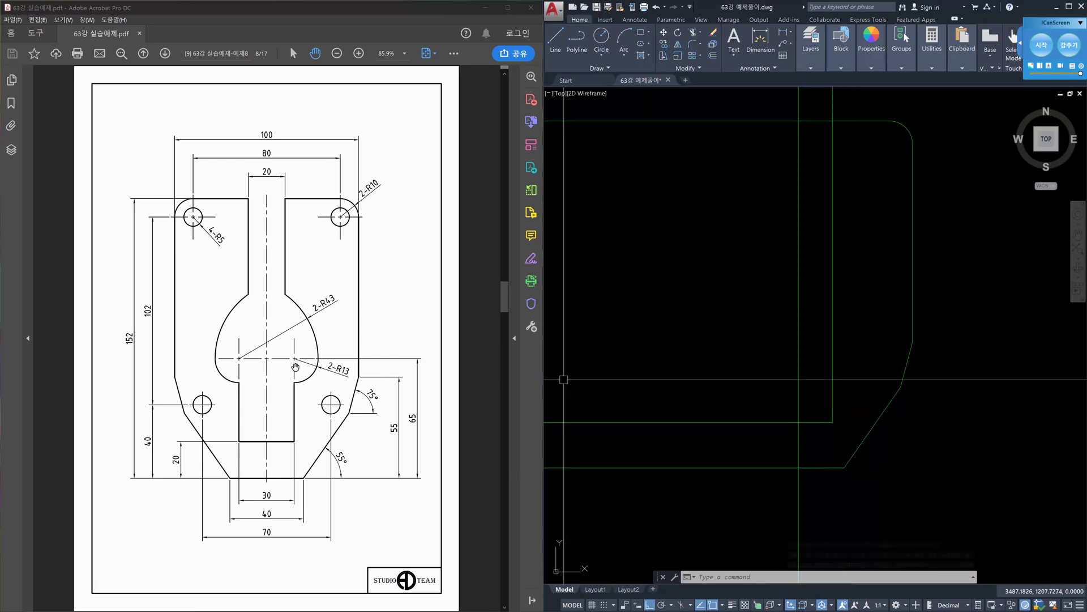
{"action": "left_click", "coordinate": [839, 347]}
{"action": "left_click", "coordinate": [848, 358]}
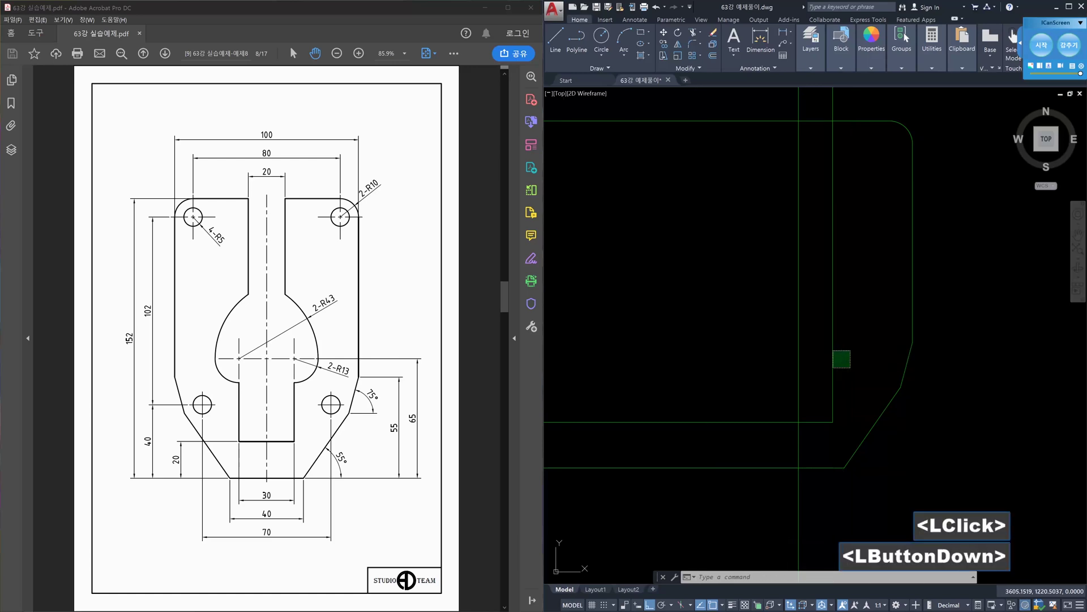
{"action": "left_click", "coordinate": [817, 340]}
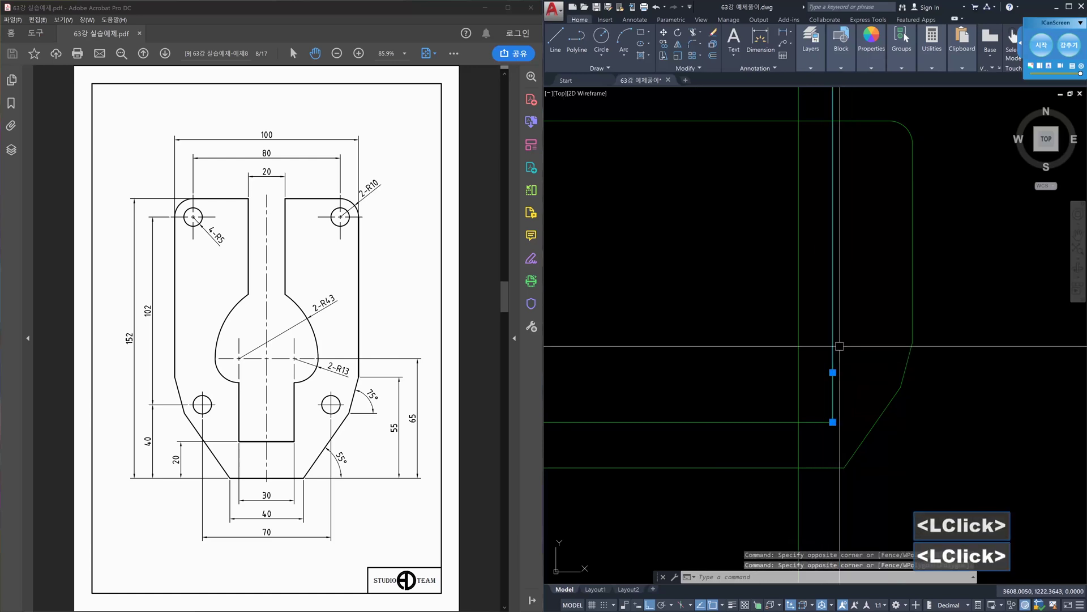
{"action": "key", "text": "Escape"}
{"action": "key", "text": "Escape"}
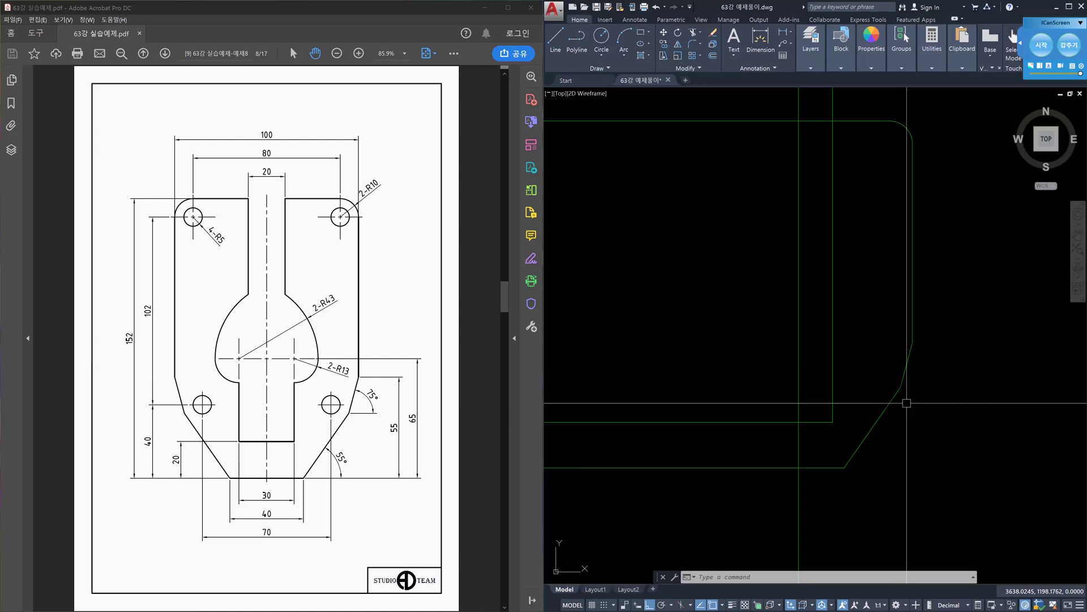
Offset the plate's bottom line upward by 65 to locate the arc centers of the cutout.
{"action": "type", "text": "o"}
{"action": "key", "text": "Return"}
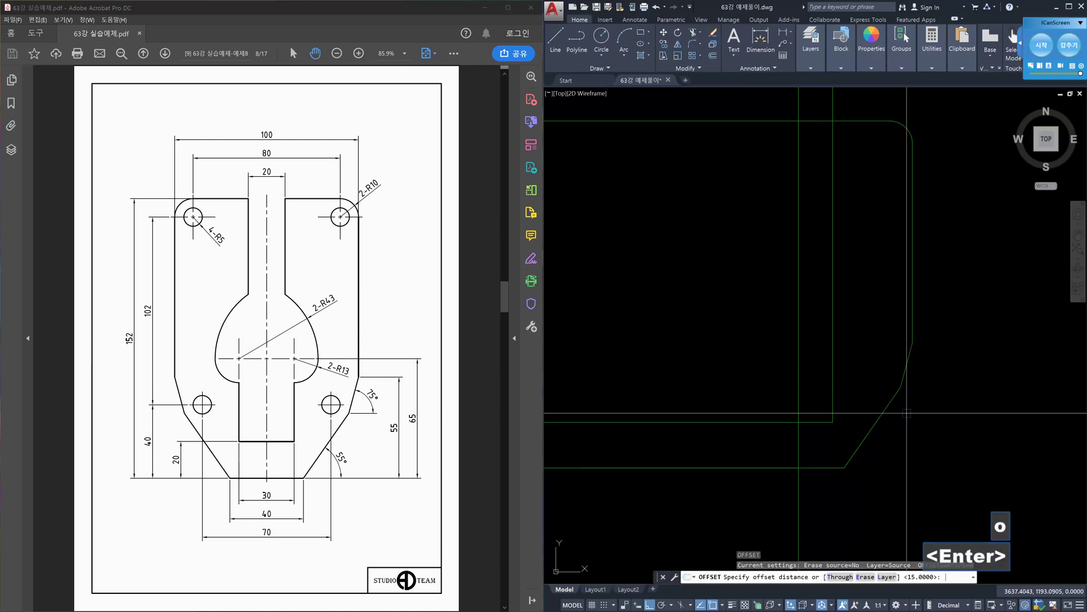
{"action": "type", "text": "65"}
{"action": "key", "text": "Return"}
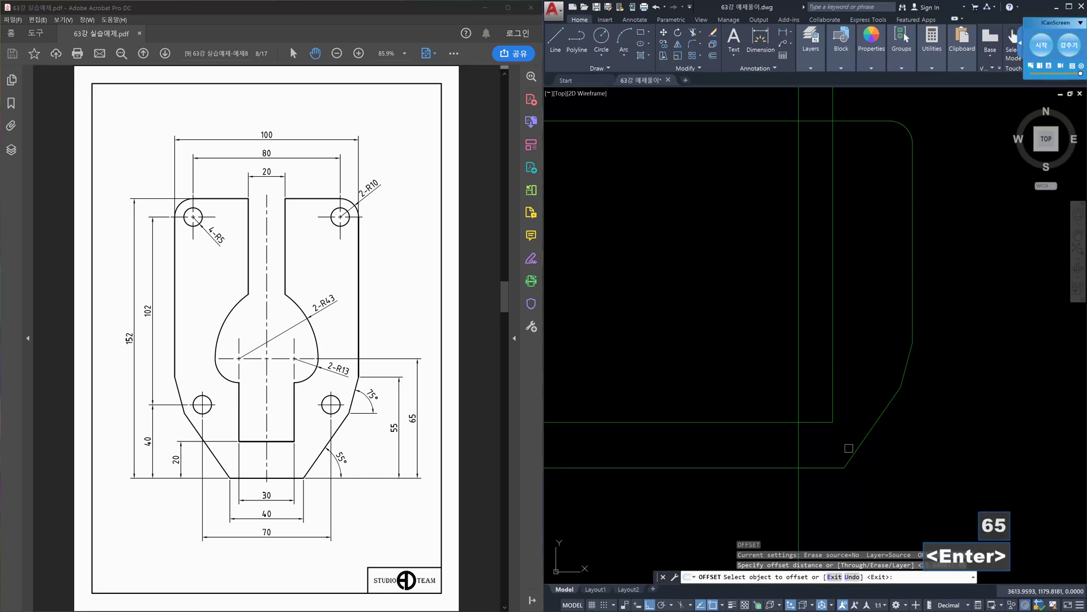
{"action": "left_click", "coordinate": [837, 467]}
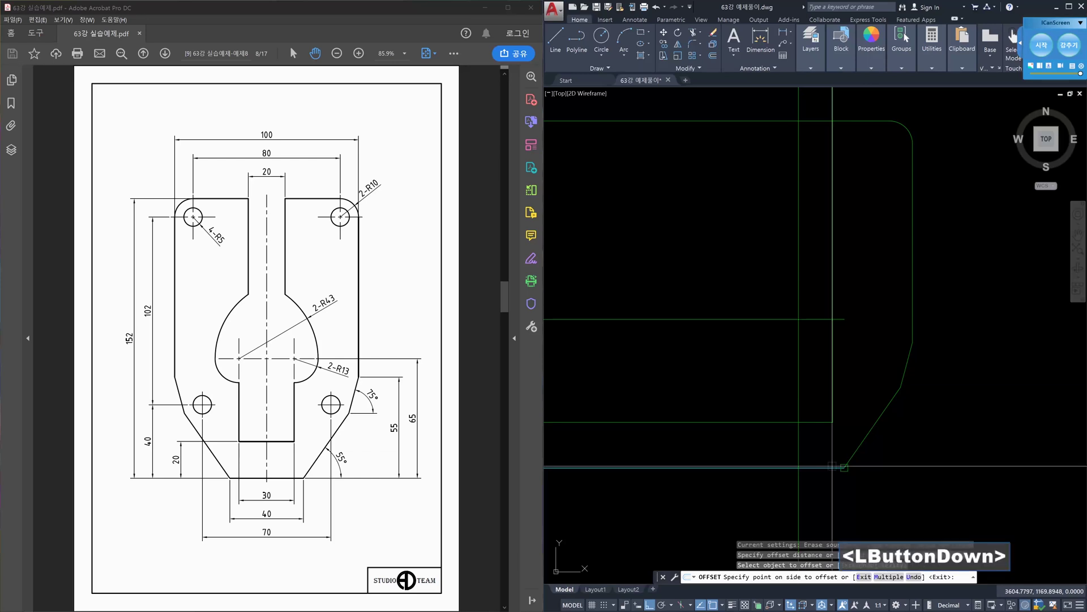
{"action": "left_click", "coordinate": [856, 369]}
{"action": "key", "text": "Escape"}
{"action": "key", "text": "Escape"}
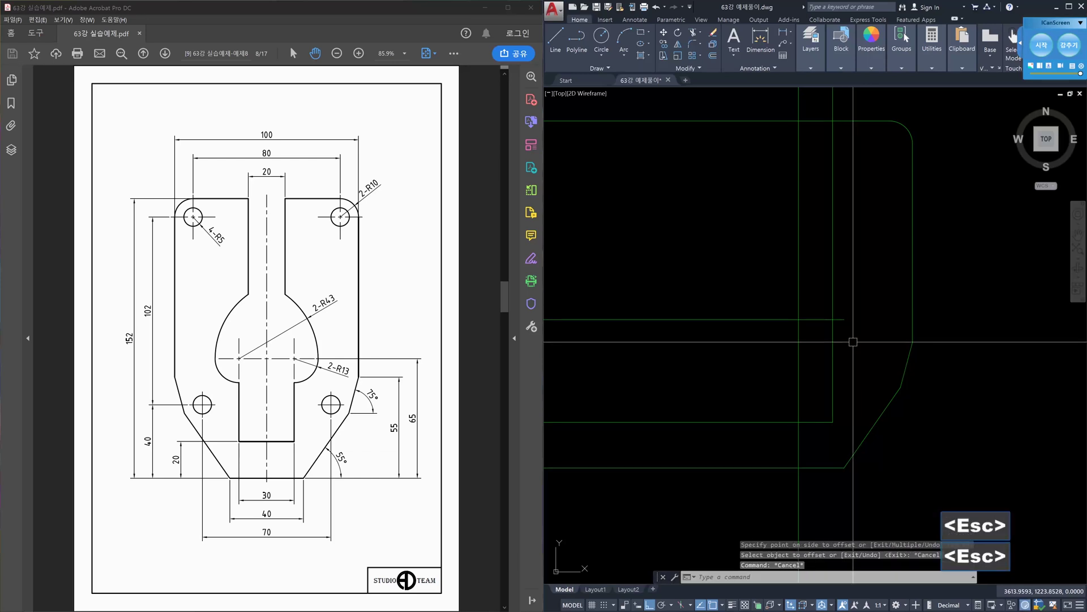
{"action": "left_click", "coordinate": [853, 341]}
{"action": "left_click", "coordinate": [838, 304]}
{"action": "key", "text": "Escape"}
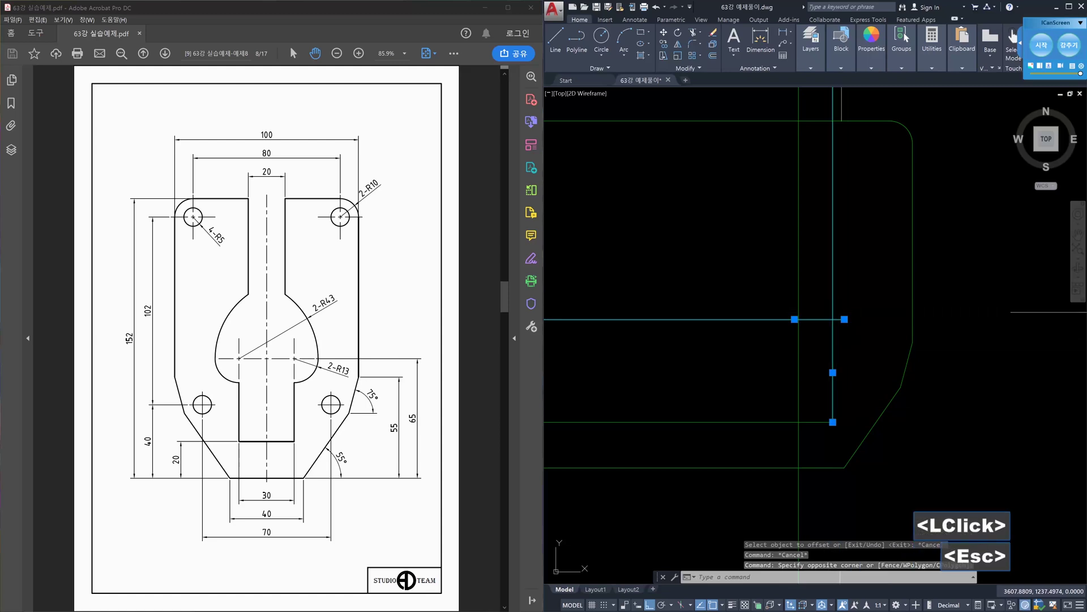
Draw a circle of radius 13 centered where the 65 offset line crosses the cutout's right side line.
{"action": "type", "text": "c"}
{"action": "key", "text": "space"}
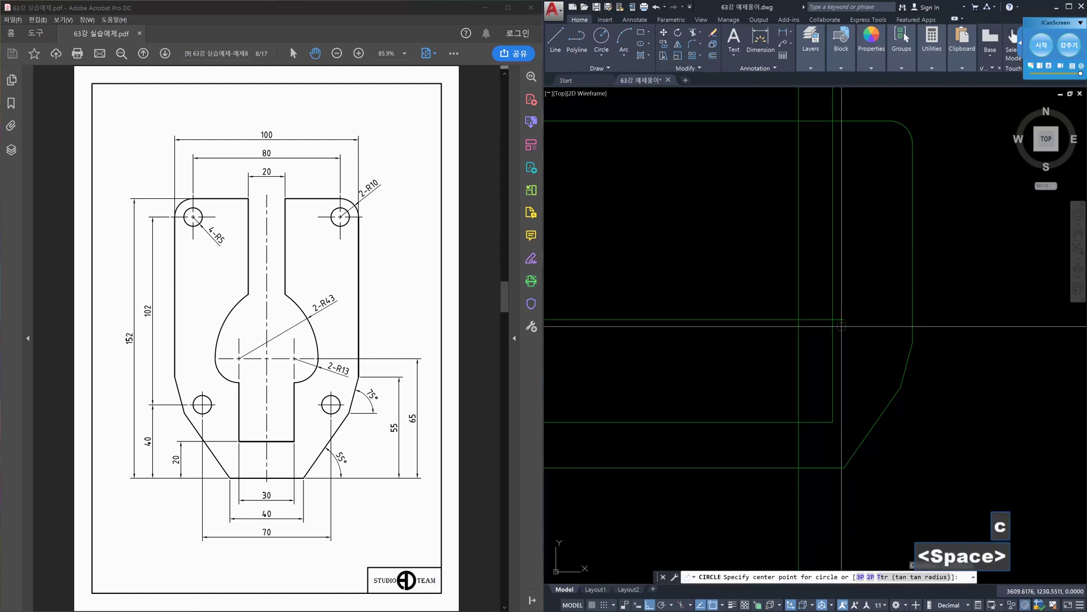
{"action": "left_click", "coordinate": [832, 319]}
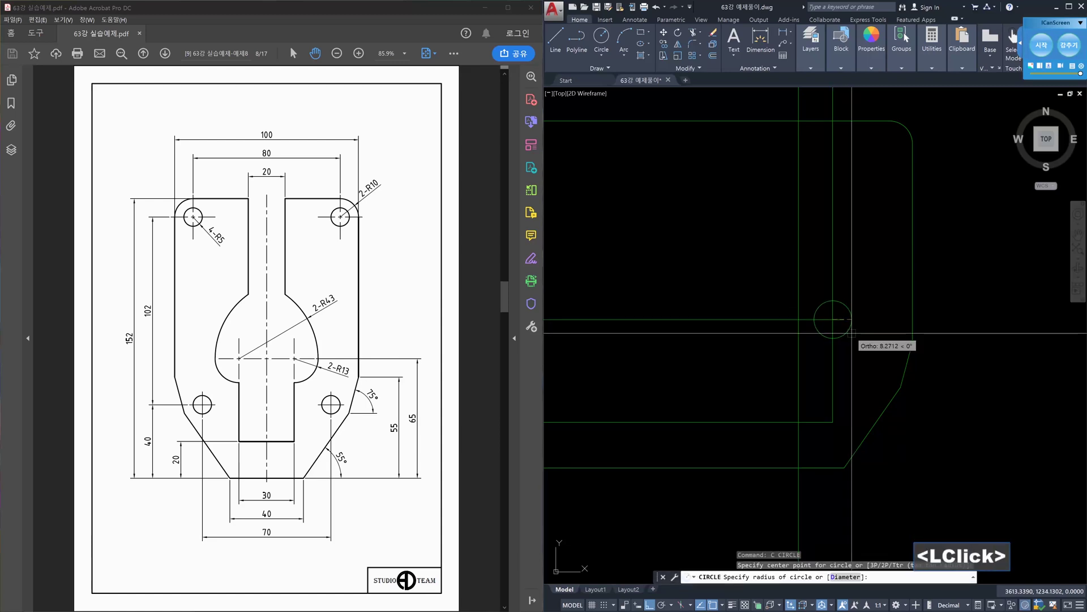
{"action": "type", "text": "13"}
{"action": "key", "text": "Return"}
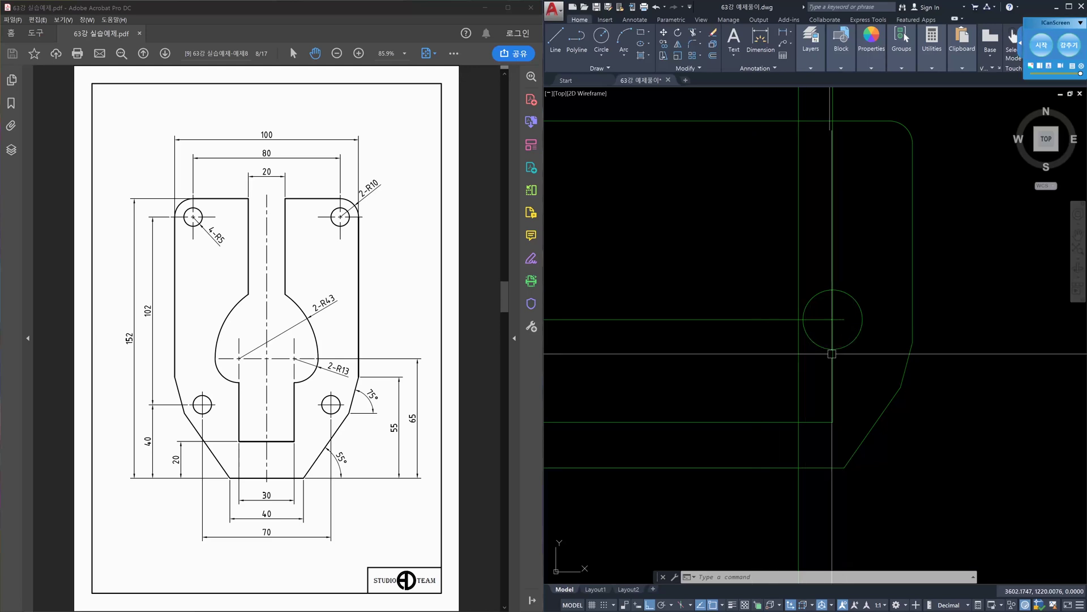
{"action": "key", "text": "Escape"}
{"action": "key", "text": "Escape"}
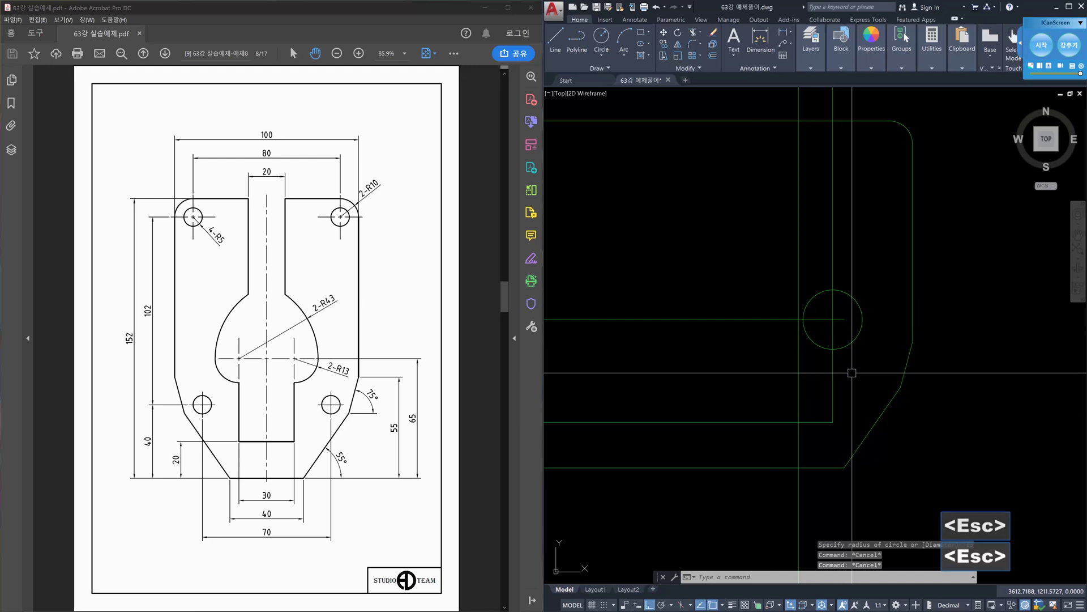
Mirror the cutout's right side line across the vertical centerline, keeping the source line.
{"action": "type", "text": "mi"}
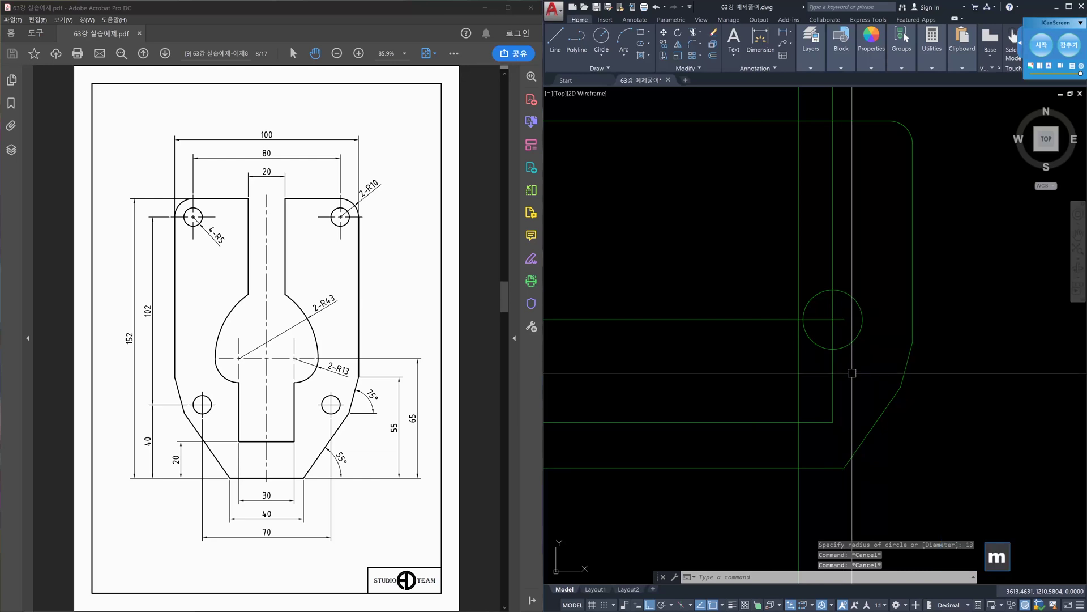
{"action": "key", "text": "space"}
{"action": "left_click", "coordinate": [852, 372]}
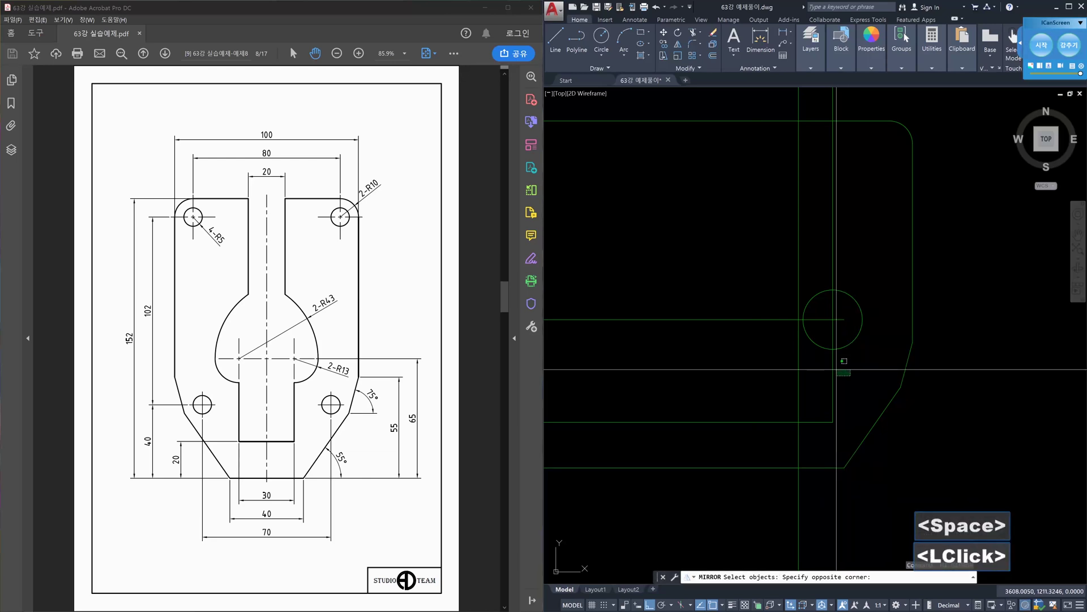
{"action": "left_click", "coordinate": [827, 367]}
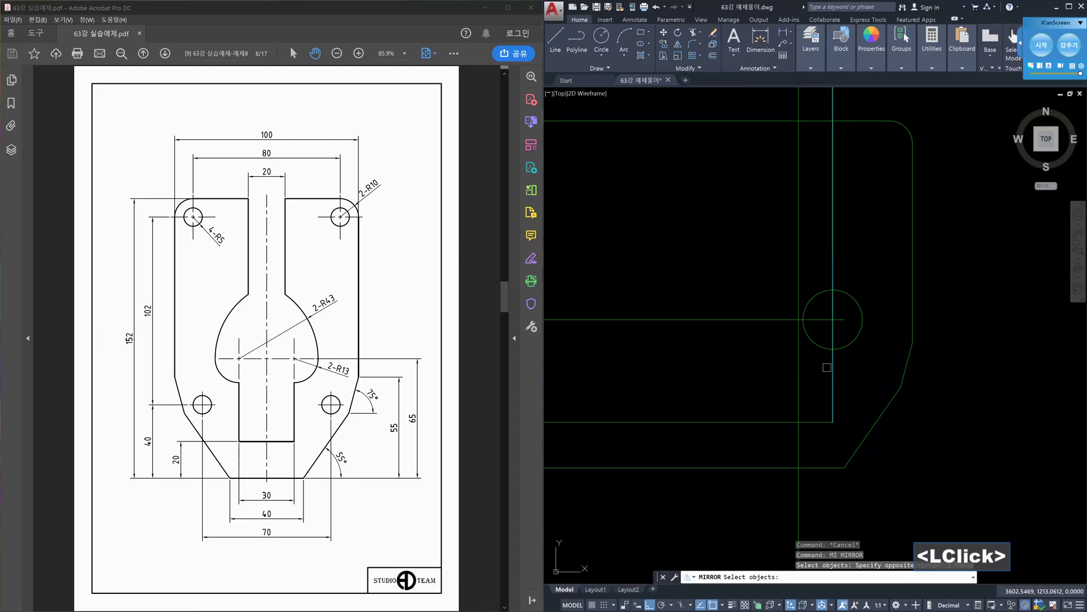
{"action": "key", "text": "space"}
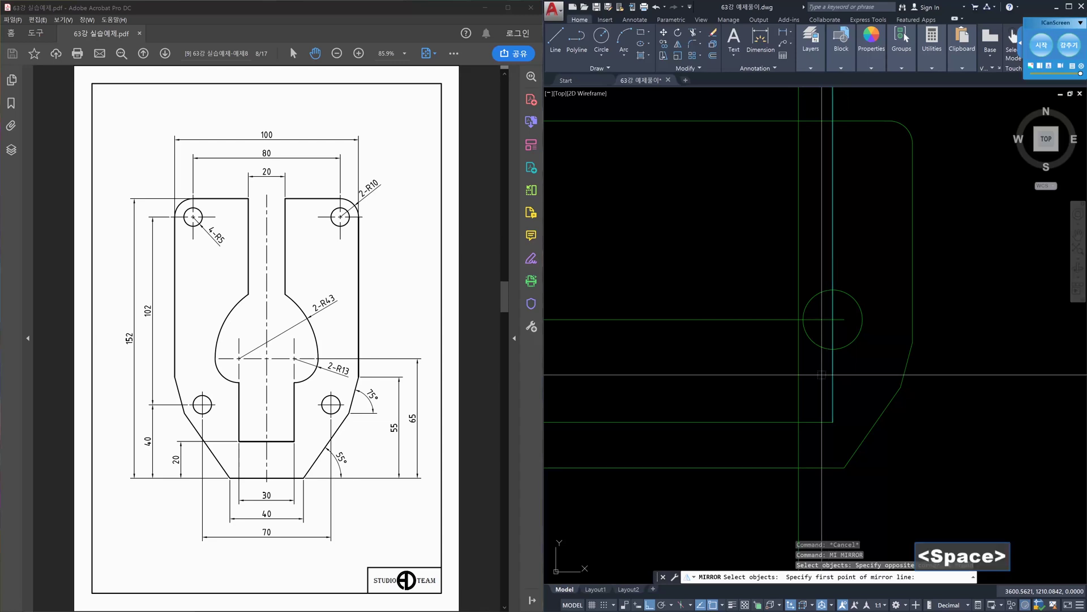
{"action": "left_click", "coordinate": [799, 419]}
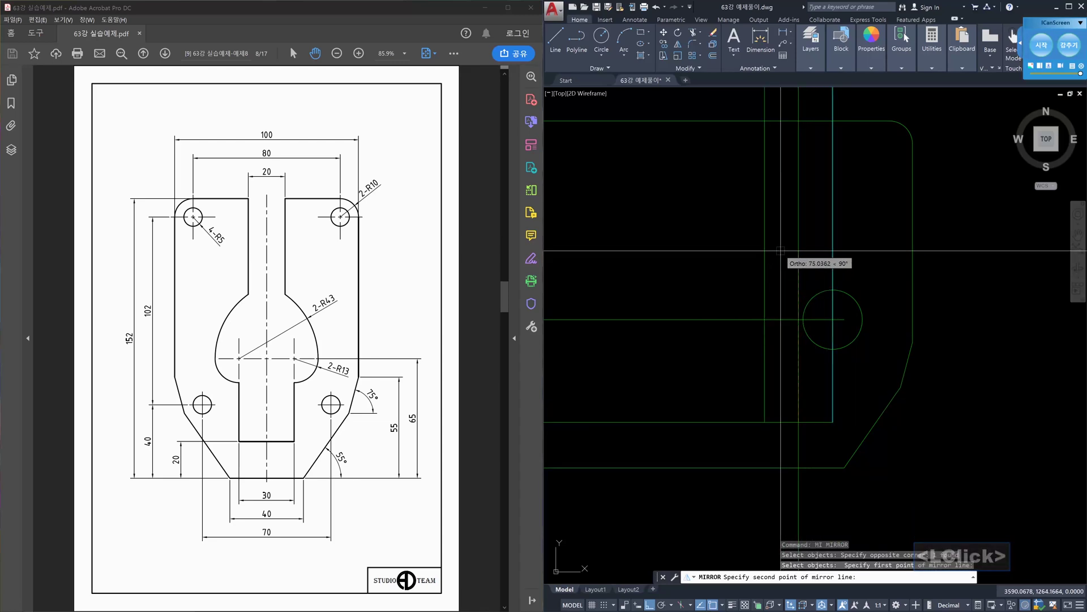
{"action": "left_click", "coordinate": [781, 250]}
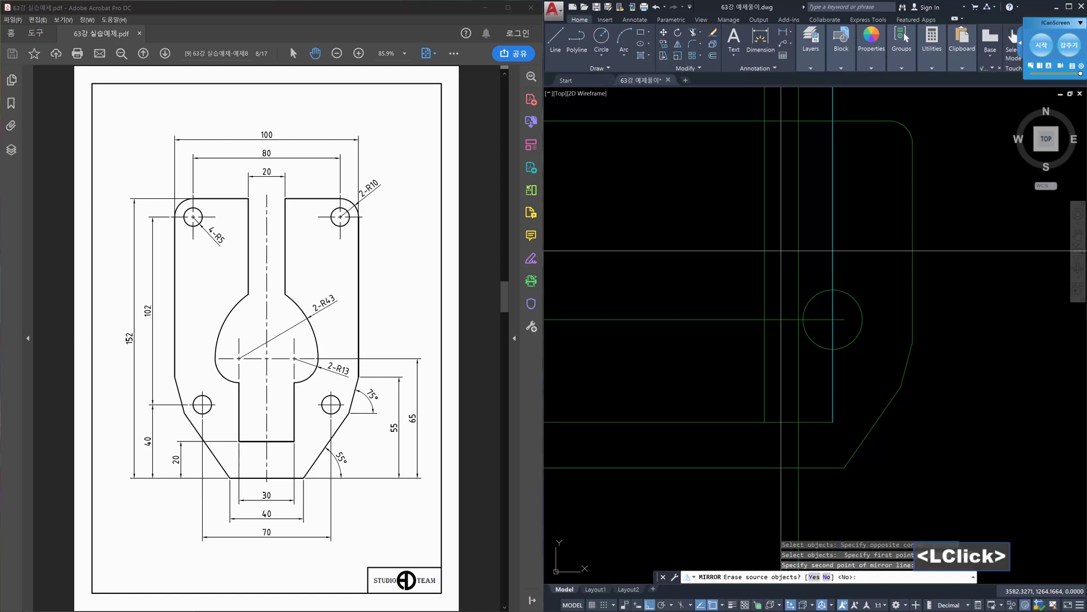
{"action": "key", "text": "Return"}
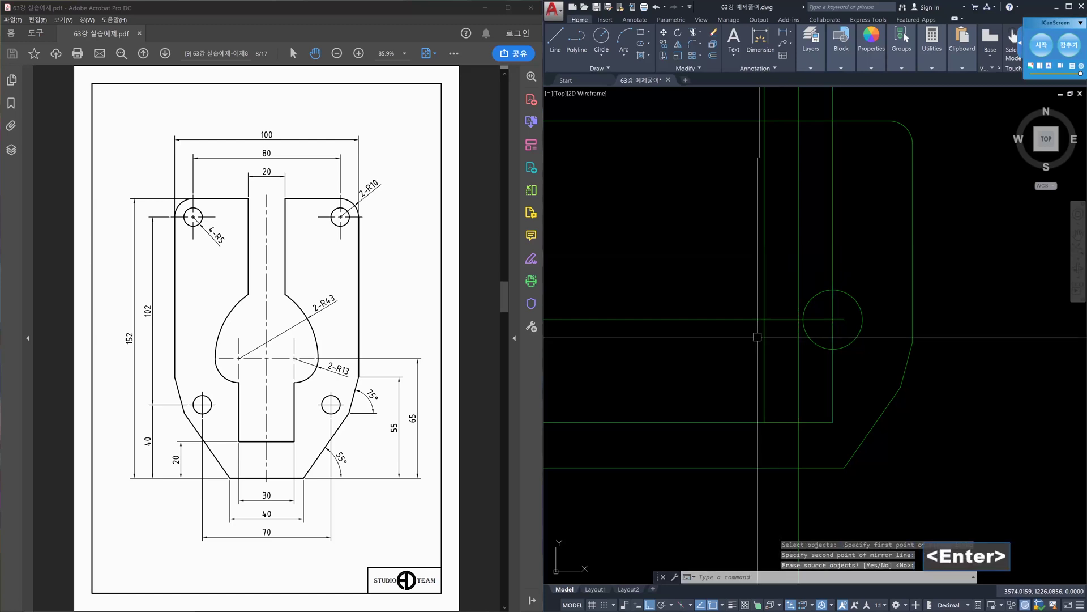
Trim the part of the cutout's base line that extends past the mirrored left side line.
{"action": "type", "text": "tr"}
{"action": "key", "text": "space"}
{"action": "left_click", "coordinate": [764, 400]}
{"action": "key", "text": "space"}
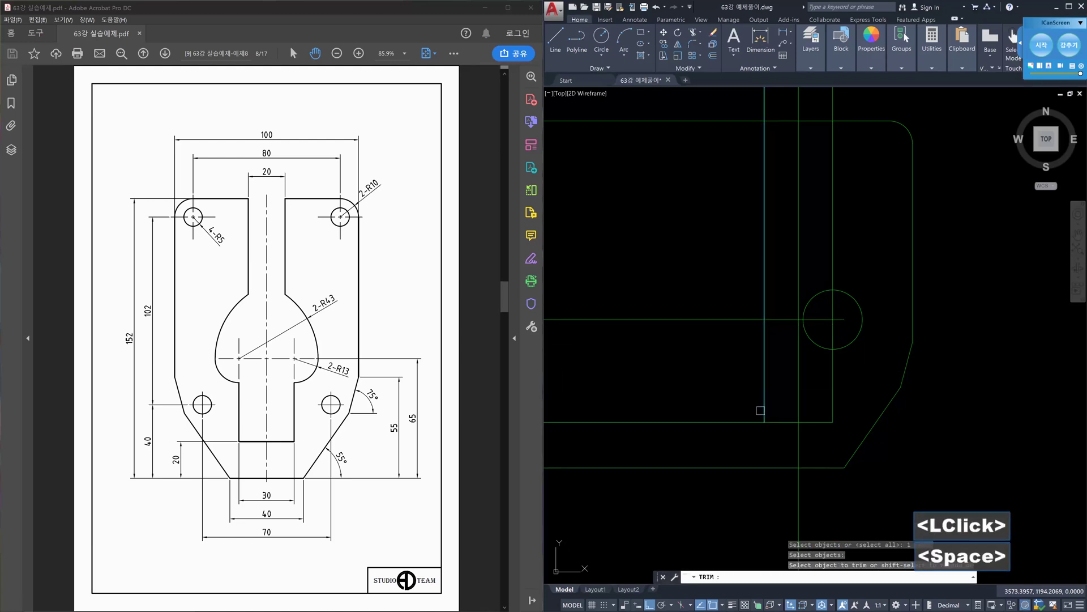
{"action": "left_click", "coordinate": [752, 422]}
{"action": "key", "text": "Escape"}
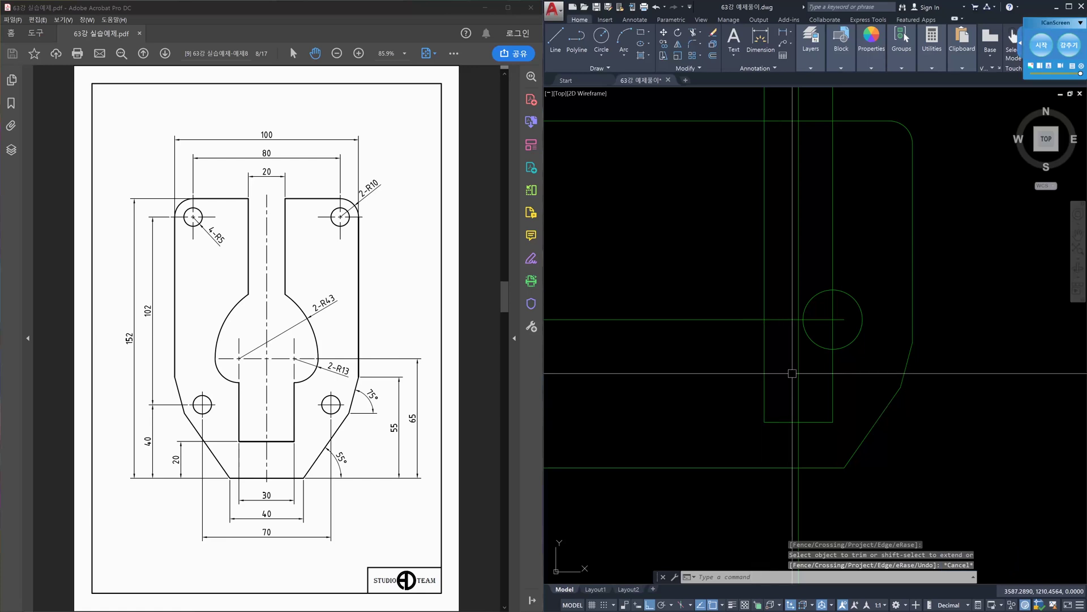
Draw a circle of radius 43 centered where the 65 offset line crosses the cutout's left side line.
{"action": "type", "text": "c"}
{"action": "key", "text": "space"}
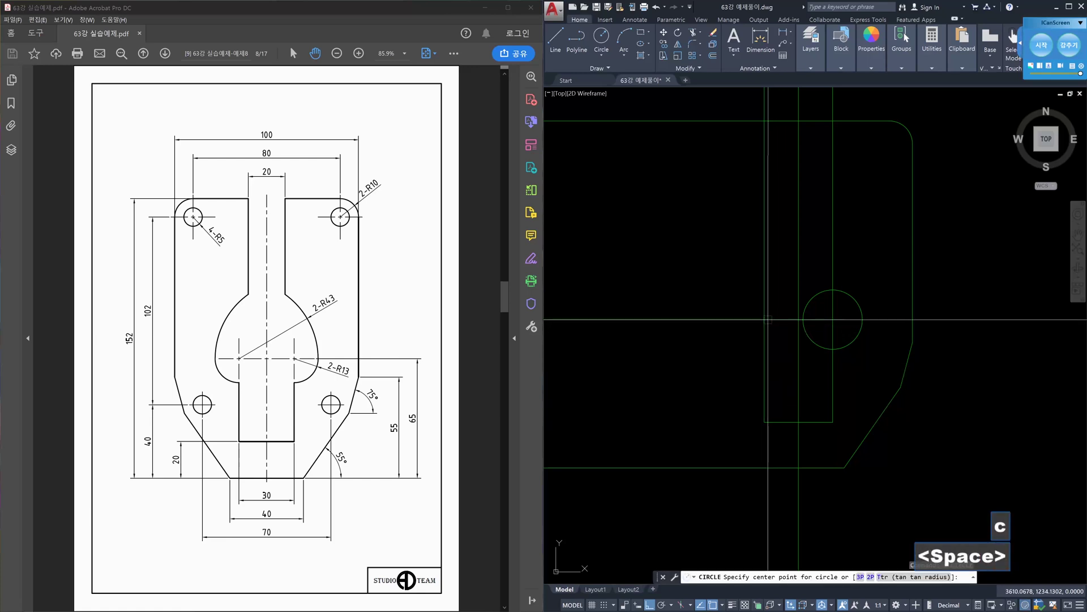
{"action": "left_click", "coordinate": [764, 318]}
{"action": "type", "text": "43"}
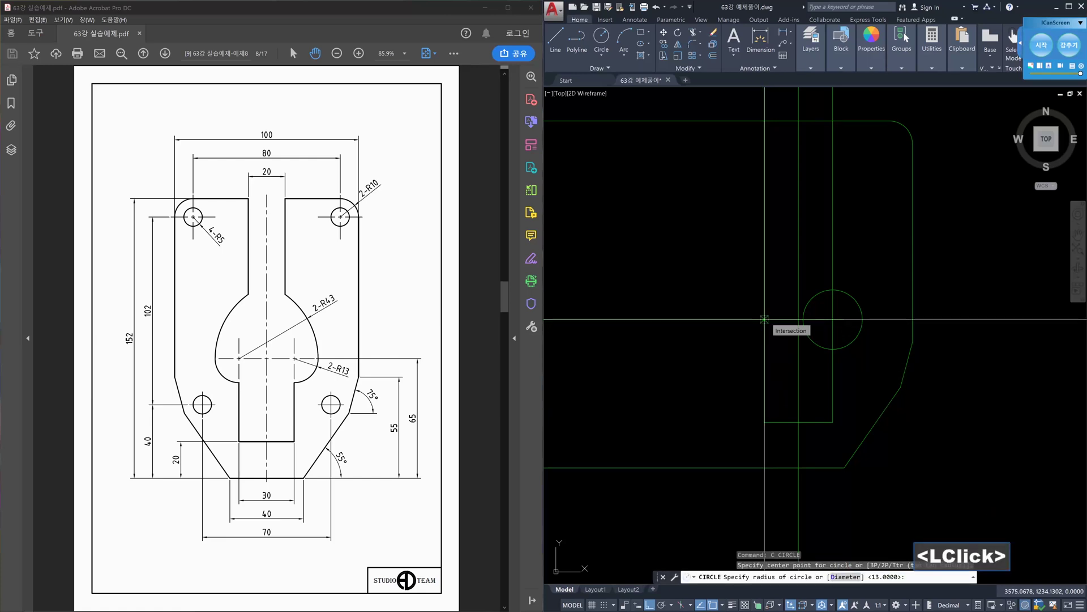
{"action": "key", "text": "Return"}
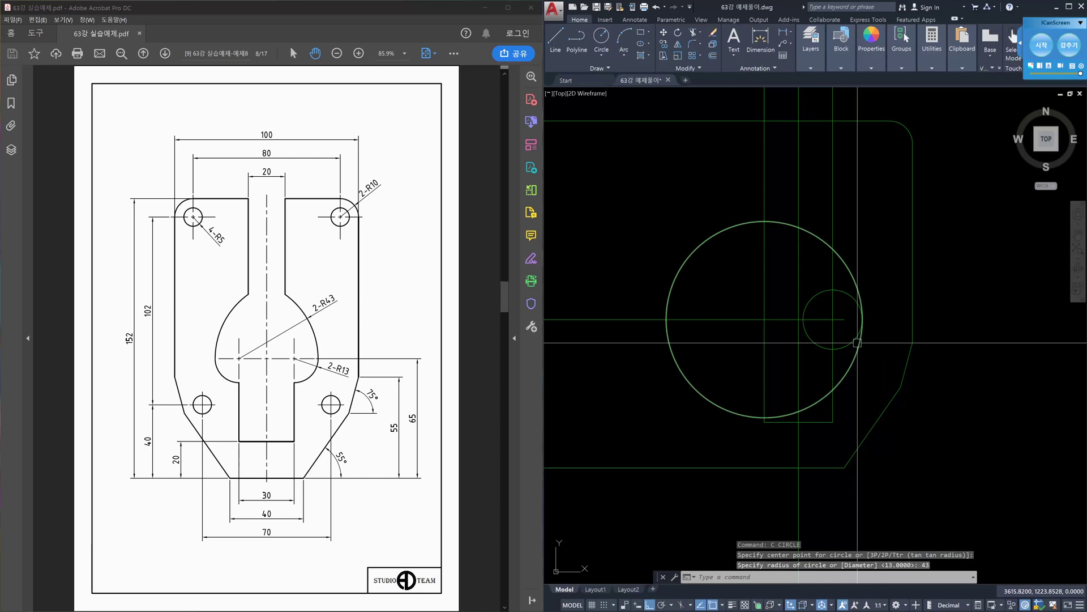
Trim away the left half of the R13 circle, using the cutout's right side line as the cutting edge.
{"action": "type", "text": "tr"}
{"action": "key", "text": "space"}
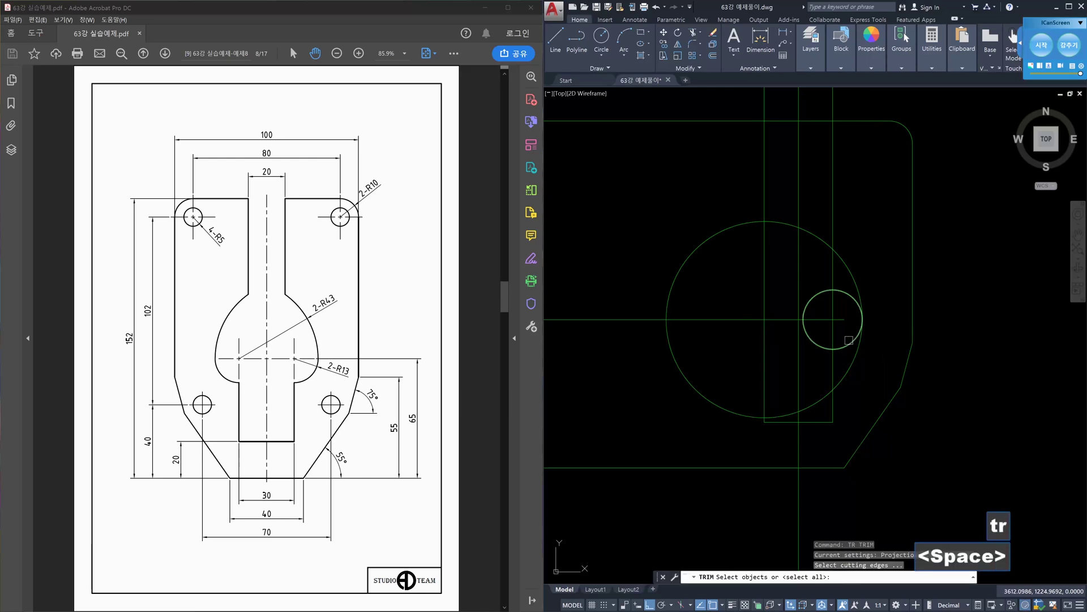
{"action": "left_click", "coordinate": [832, 334]}
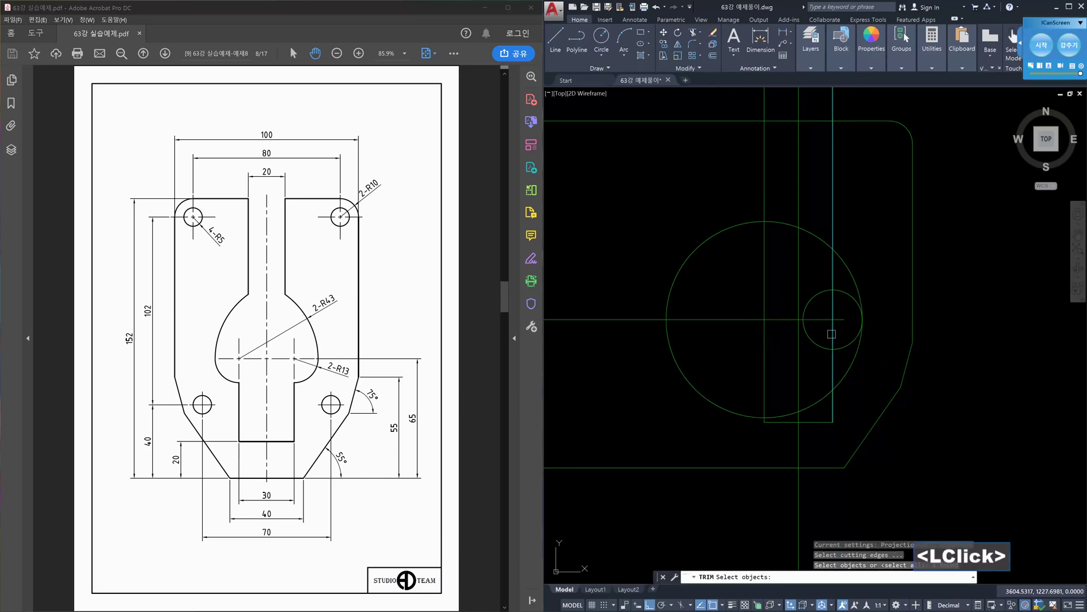
{"action": "key", "text": "space"}
{"action": "left_click", "coordinate": [823, 343]}
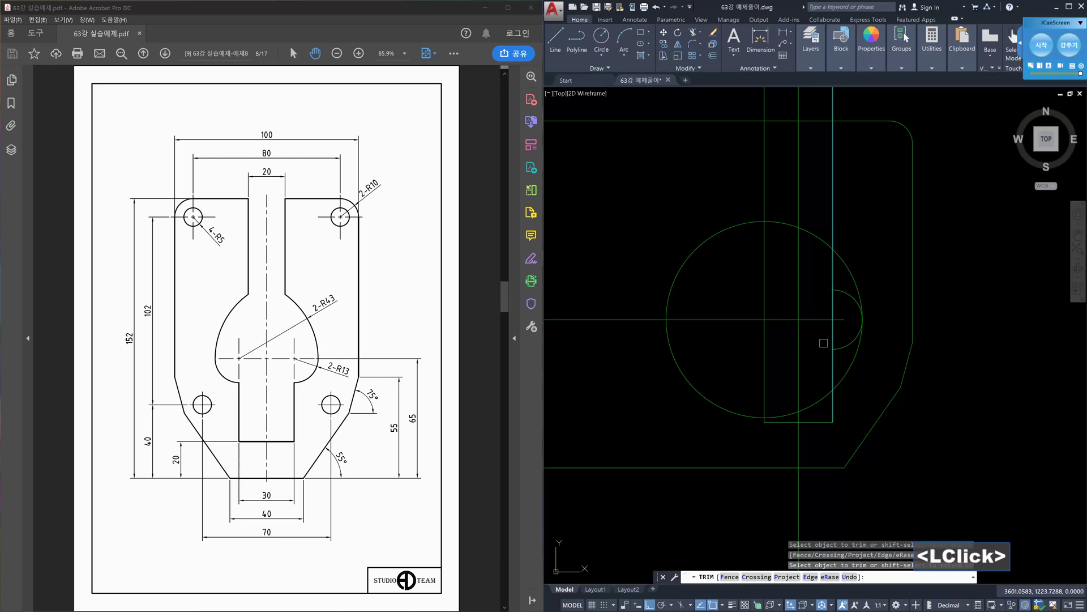
{"action": "key", "text": "Escape"}
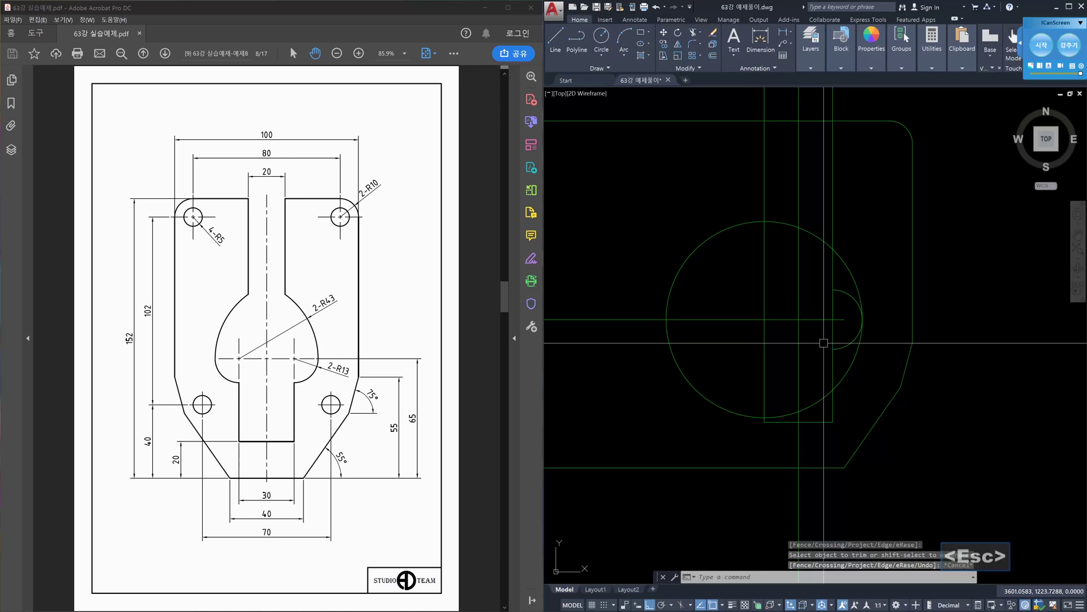
Trim the upper part of the R13 arc, using the R43 circle as the cutting edge.
{"action": "key", "text": "space"}
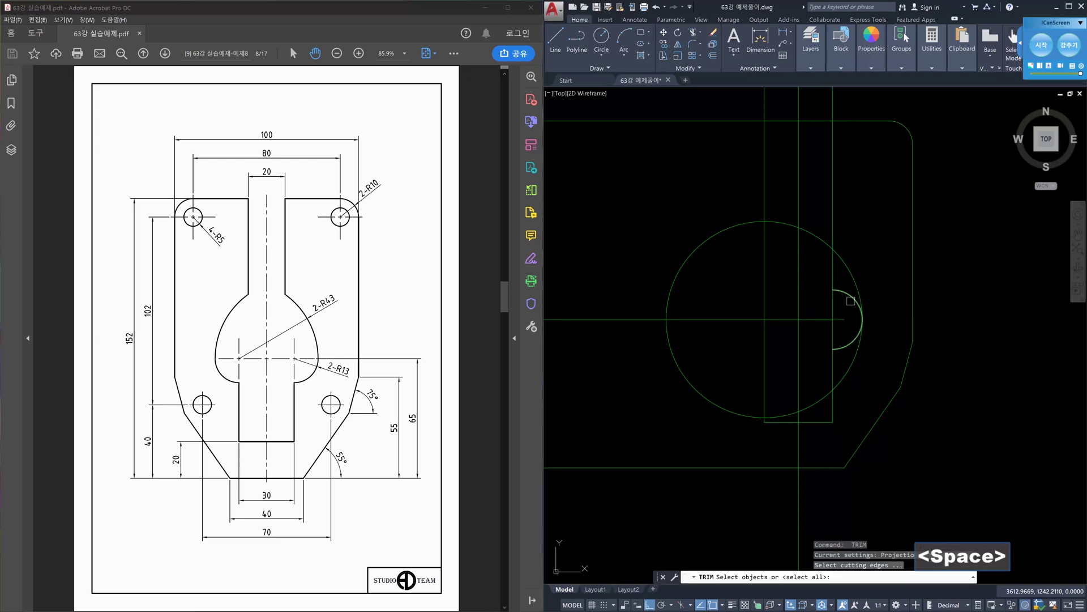
{"action": "left_click", "coordinate": [859, 295]}
{"action": "key", "text": "space"}
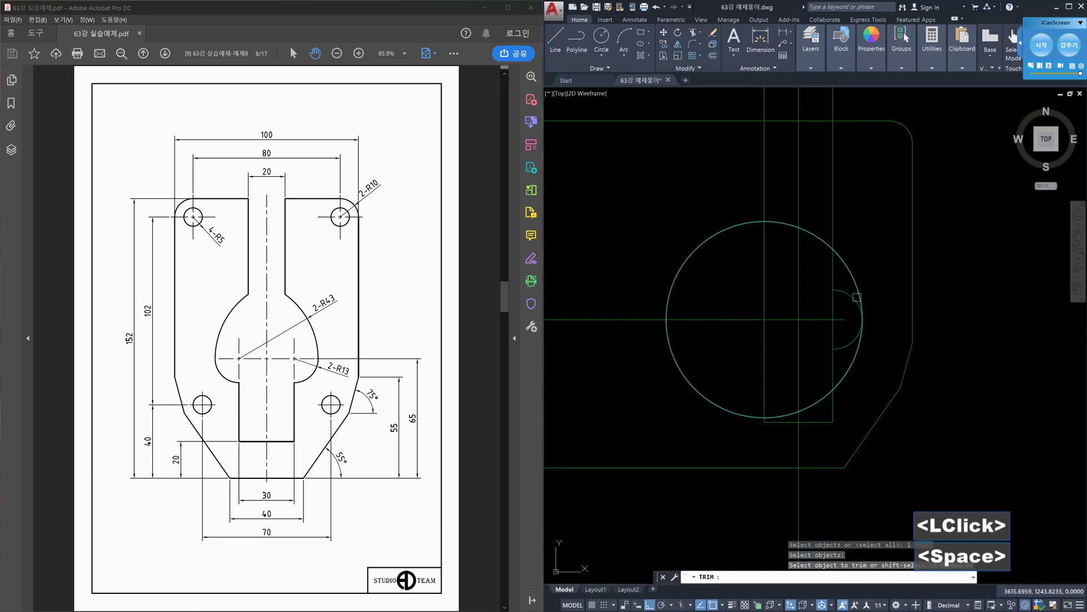
{"action": "left_click", "coordinate": [854, 301]}
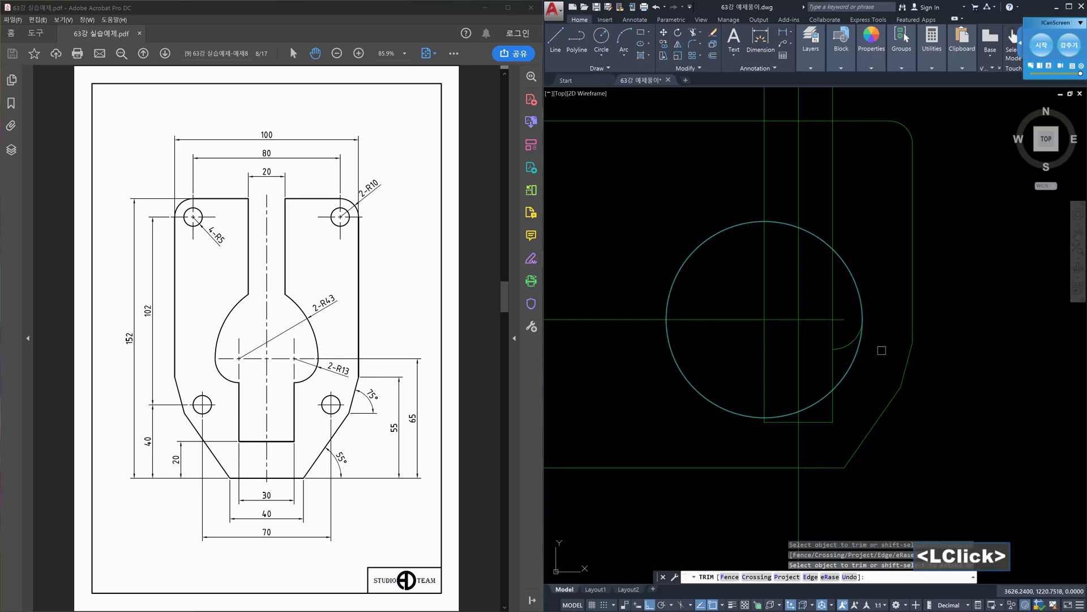
{"action": "key", "text": "Escape"}
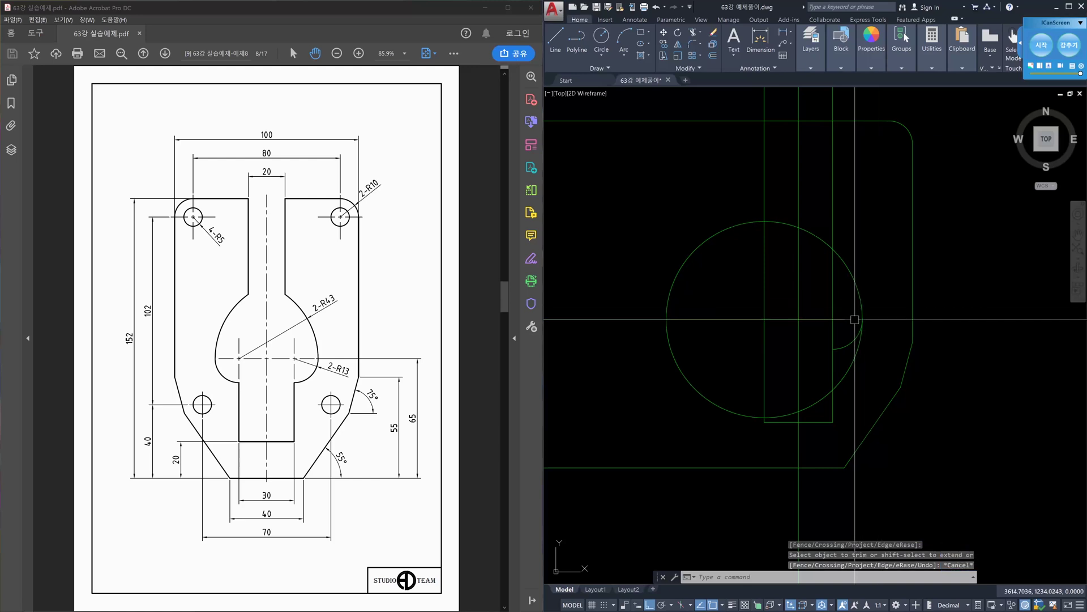
Try to trim the R43 circle against the remaining R13 arc.
{"action": "type", "text": "tr"}
{"action": "key", "text": "space"}
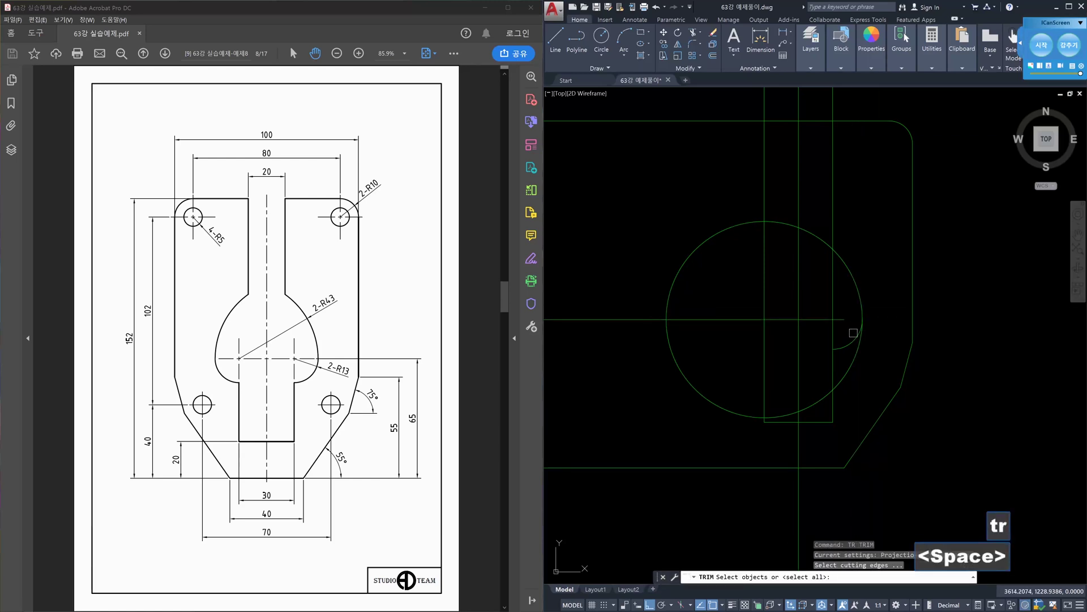
{"action": "left_click", "coordinate": [853, 335]}
{"action": "key", "text": "space"}
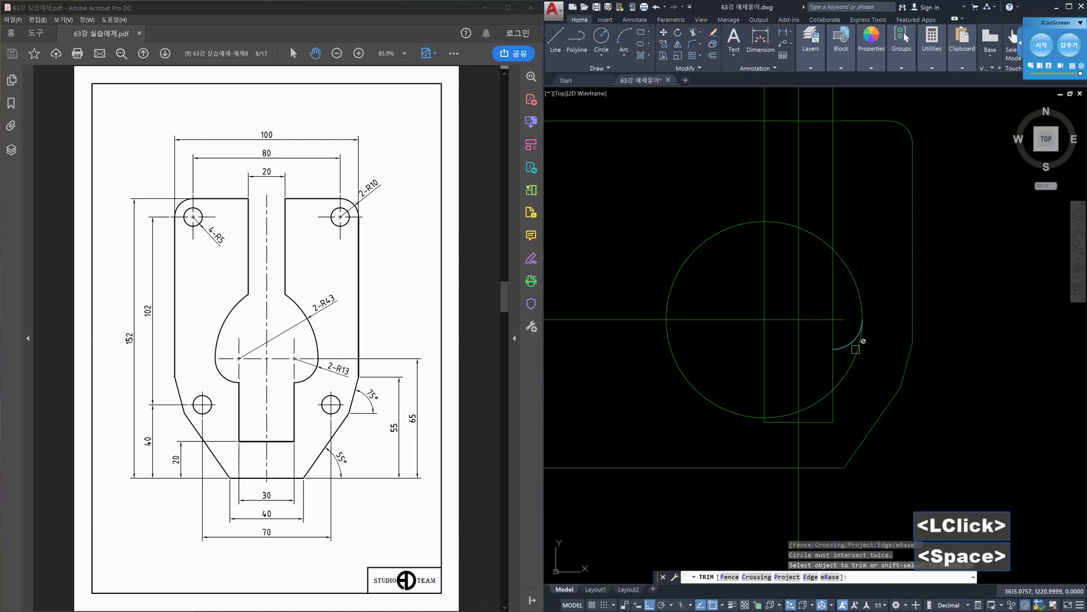
{"action": "key", "text": "Escape"}
{"action": "key", "text": "Escape"}
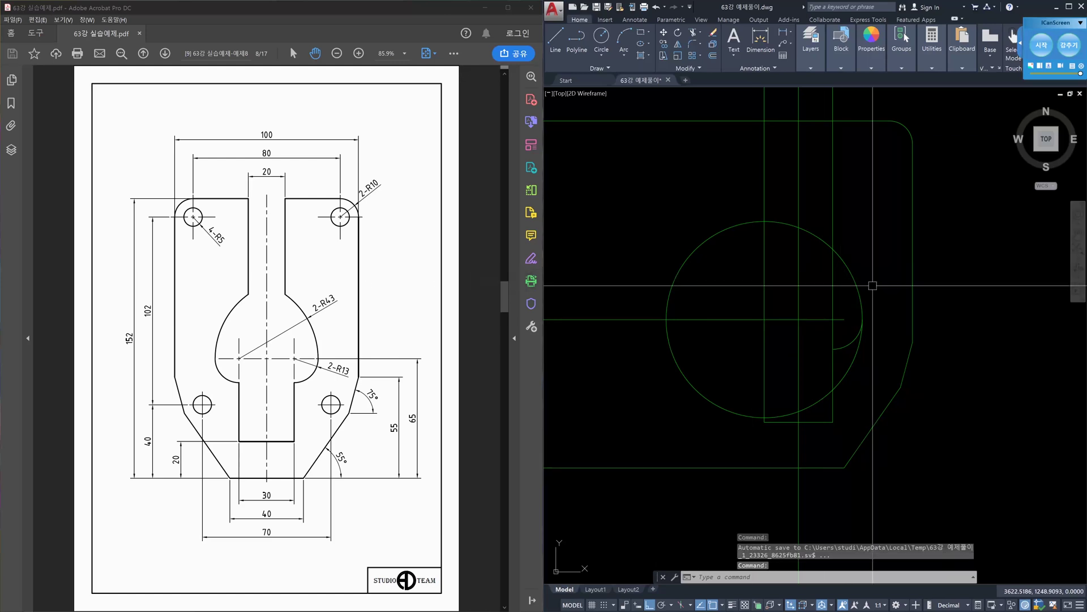
{"action": "type", "text": "o"}
{"action": "key", "text": "Return"}
{"action": "type", "text": "12"}
{"action": "key", "text": "Return"}
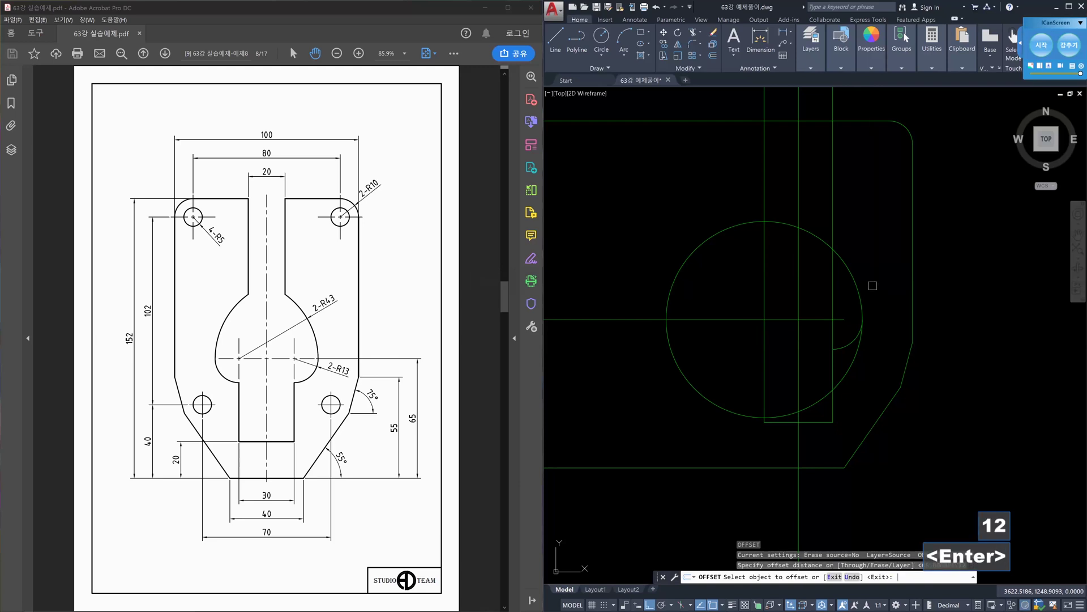
{"action": "left_click", "coordinate": [800, 273]}
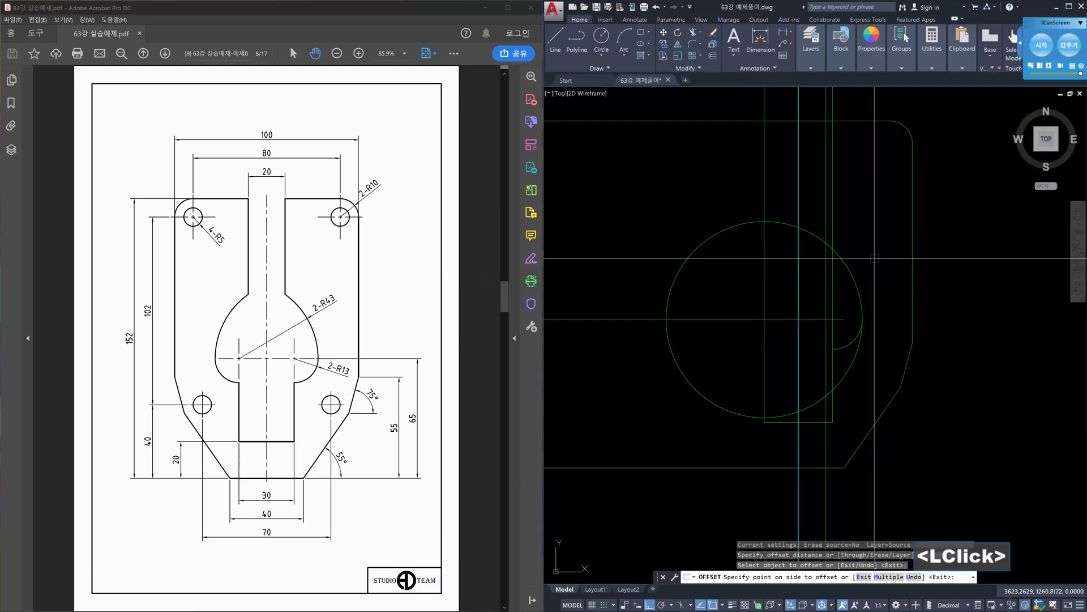
{"action": "key", "text": "Escape"}
{"action": "key", "text": "Escape"}
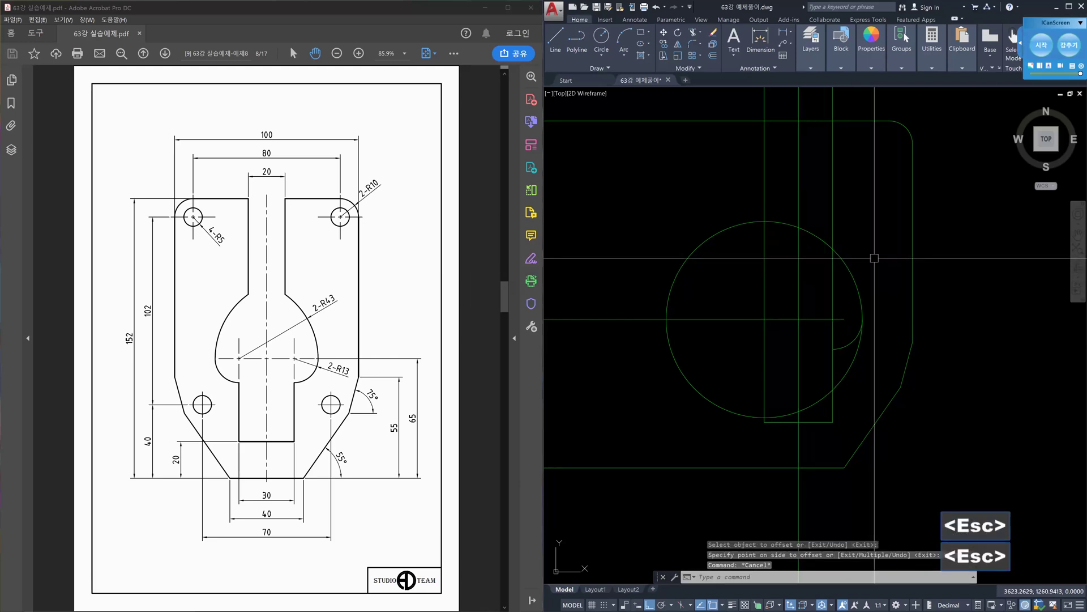
Offset the vertical centerline 10 to the right to form the edge of the upper slot.
{"action": "key", "text": "Return"}
{"action": "type", "text": "10"}
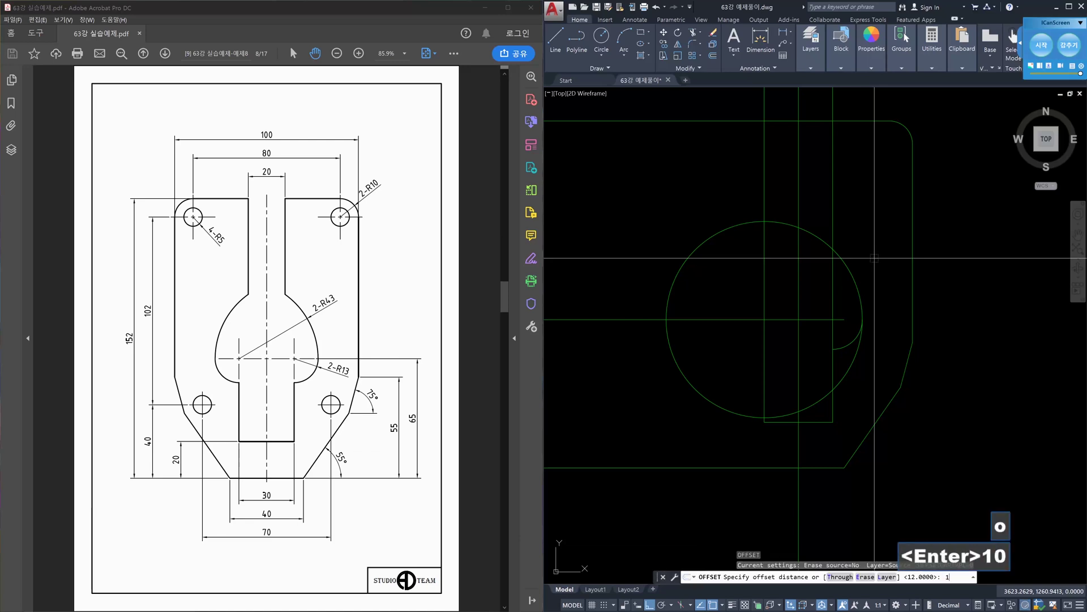
{"action": "key", "text": "Return"}
{"action": "left_click", "coordinate": [799, 252]}
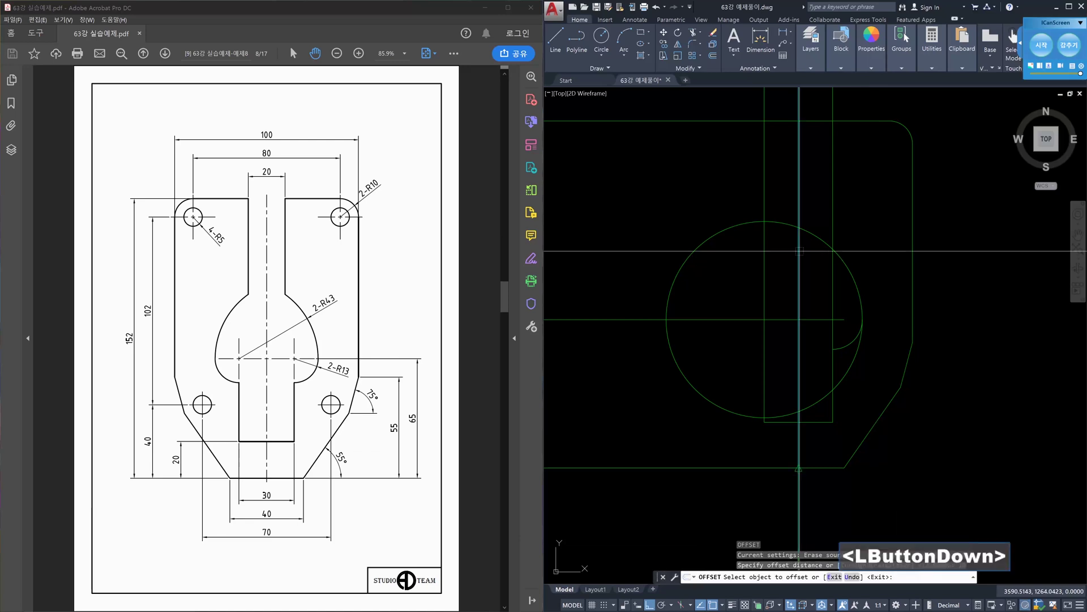
{"action": "left_click", "coordinate": [864, 244]}
{"action": "key", "text": "Escape"}
{"action": "key", "text": "Escape"}
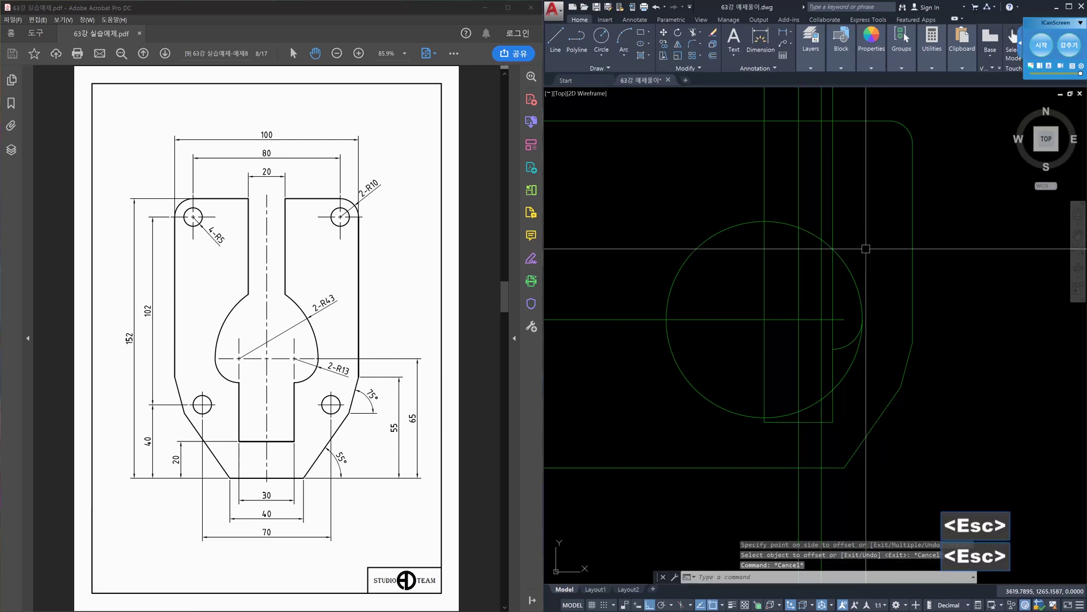
Trim away the portion of the R43 circle left of the slot's edge line.
{"action": "type", "text": "tr"}
{"action": "key", "text": "space"}
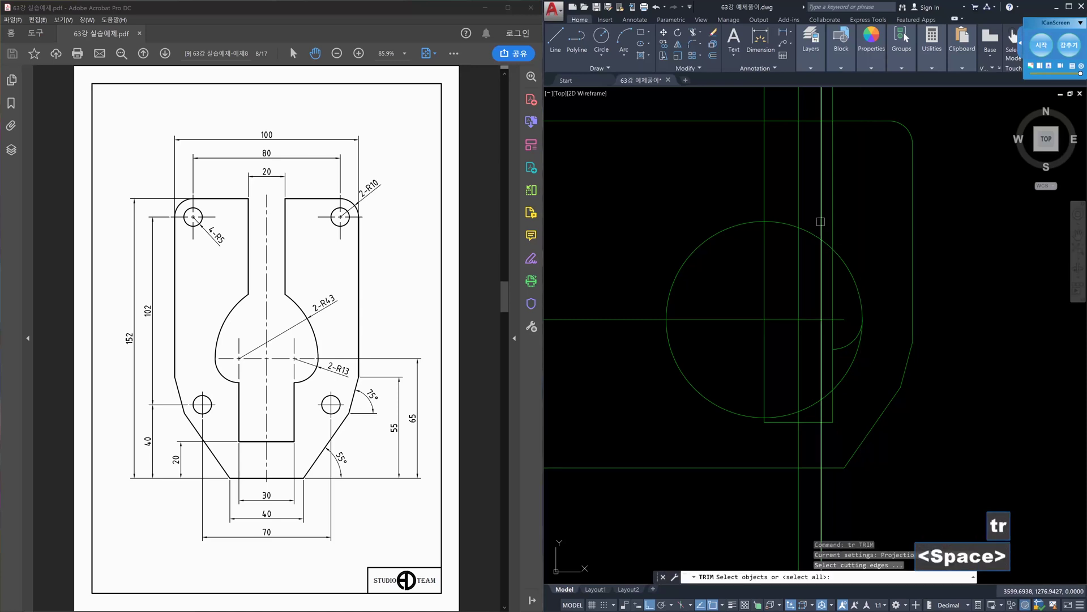
{"action": "left_click", "coordinate": [822, 222]}
{"action": "key", "text": "space"}
{"action": "left_click", "coordinate": [815, 236]}
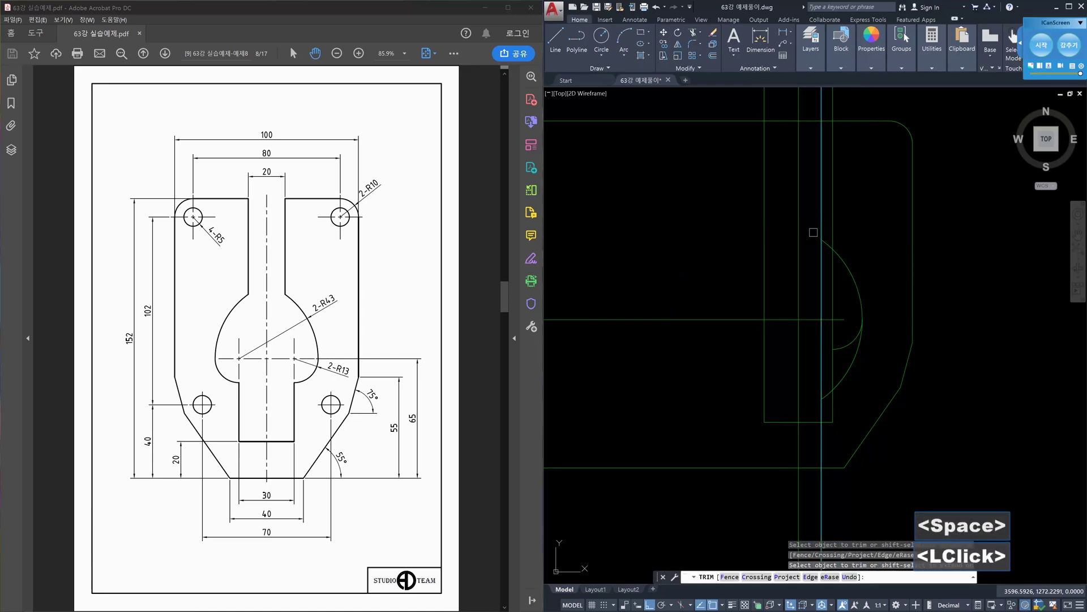
{"action": "key", "text": "Escape"}
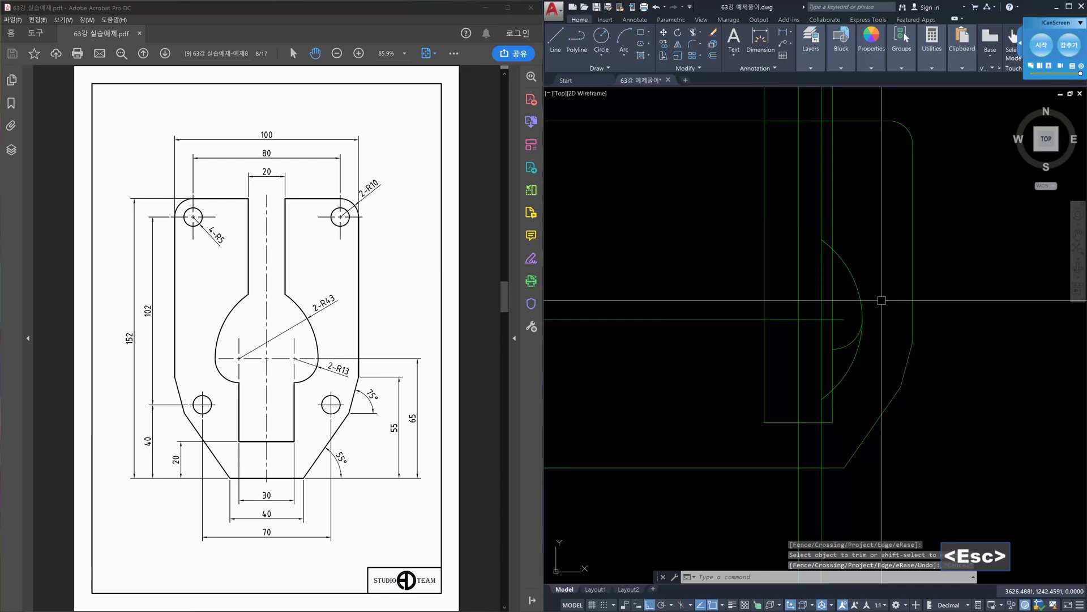
Trim the lower portion of the R43 arc back to its tangent point with the R13 arc.
{"action": "type", "text": "tr"}
{"action": "key", "text": "space"}
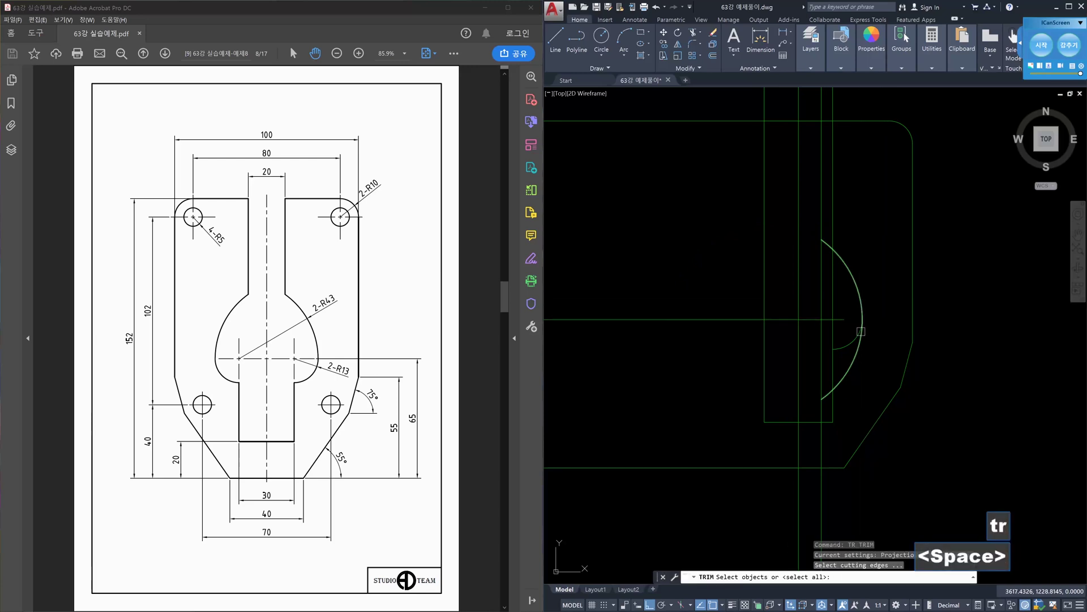
{"action": "left_click", "coordinate": [853, 341]}
{"action": "key", "text": "space"}
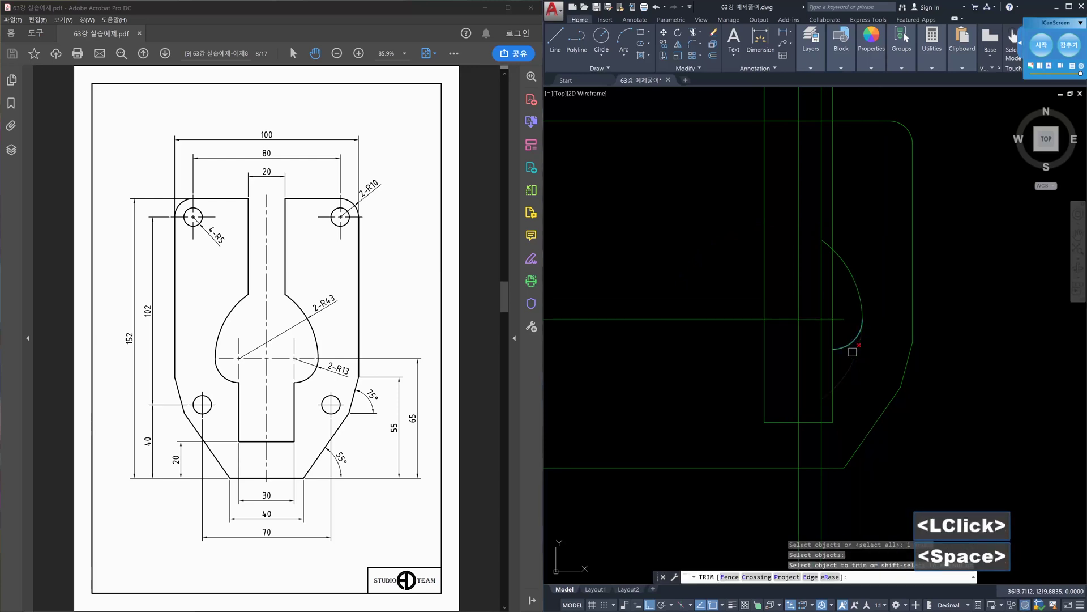
{"action": "left_click", "coordinate": [852, 352]}
{"action": "key", "text": "Escape"}
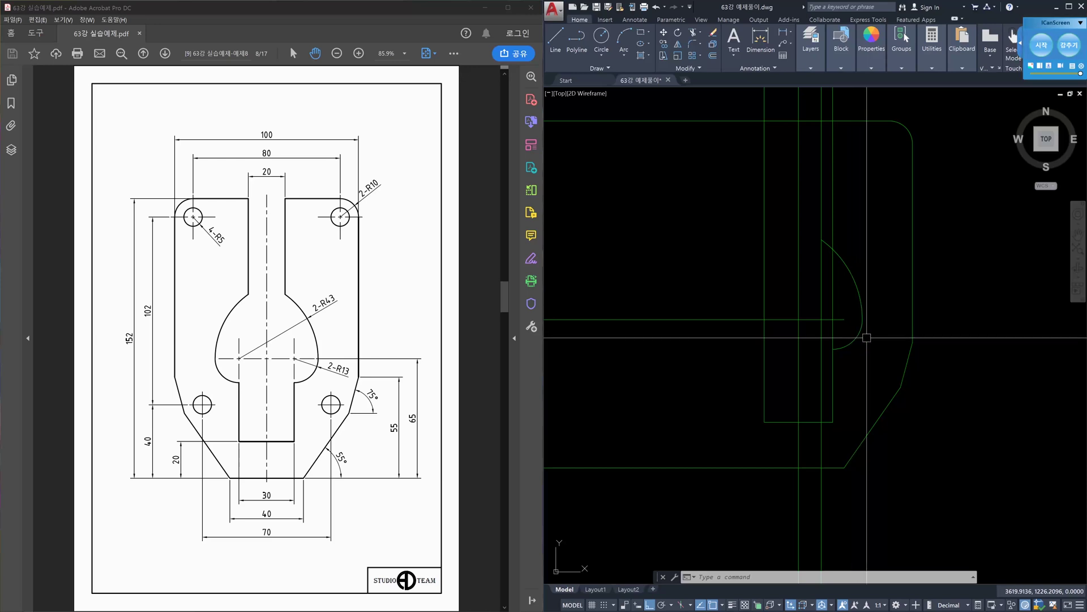
Trim the upper part of the cutout's right side line against the R13 arc, with the trim edge mode set to Extend.
{"action": "type", "text": "tr"}
{"action": "key", "text": "space"}
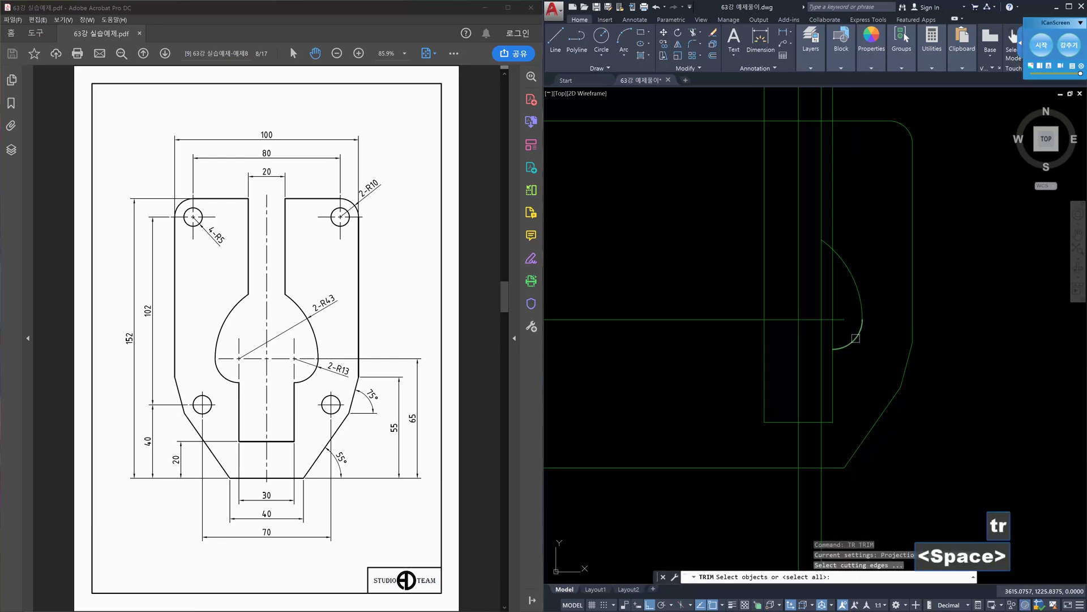
{"action": "left_click", "coordinate": [861, 332]}
{"action": "key", "text": "space"}
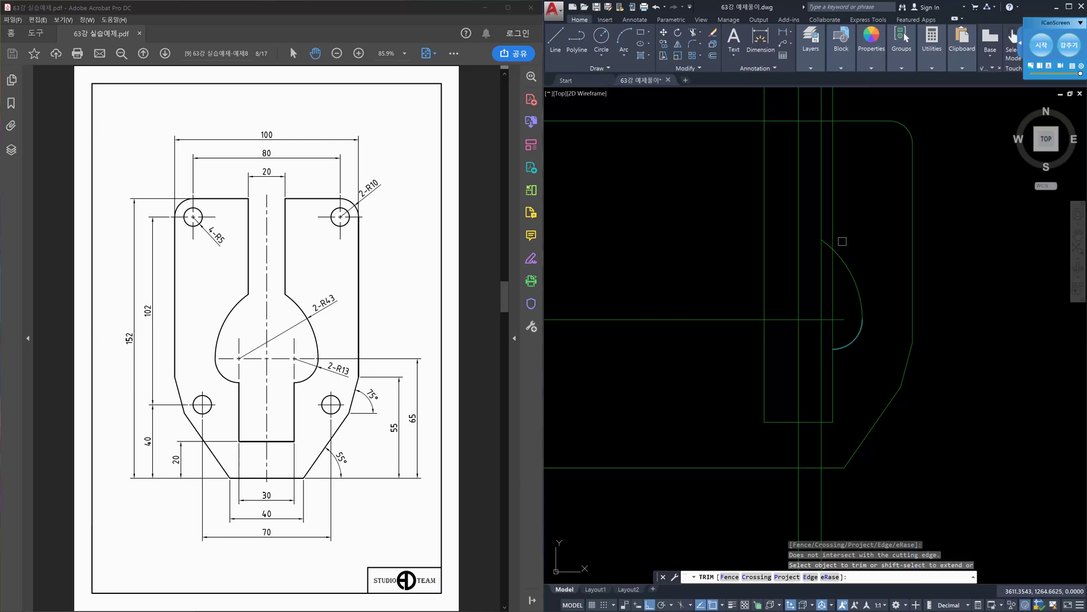
{"action": "type", "text": "e"}
{"action": "key", "text": "space"}
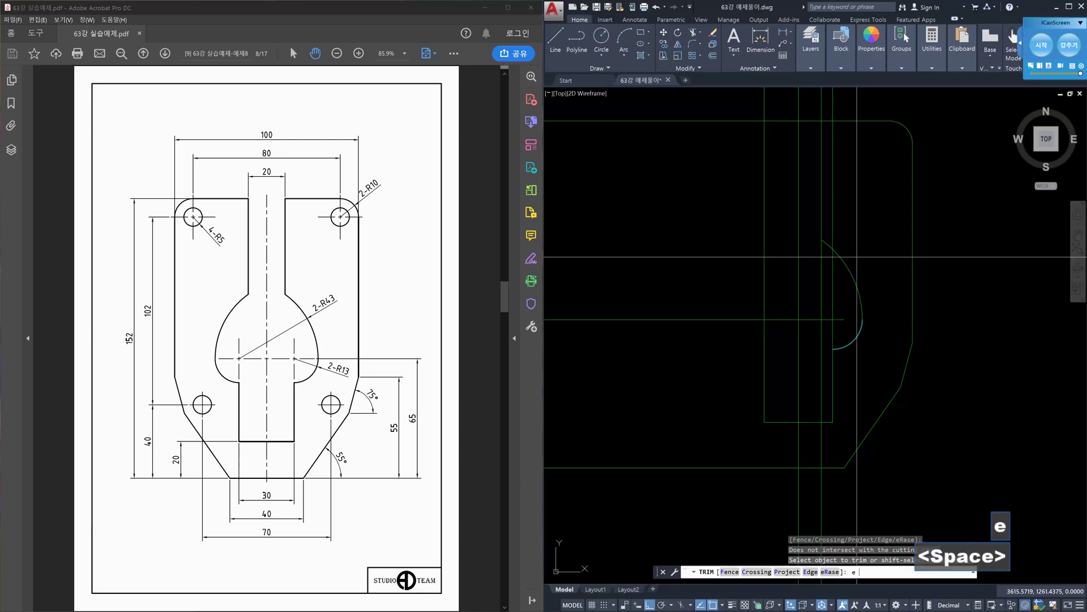
{"action": "type", "text": "e"}
{"action": "key", "text": "space"}
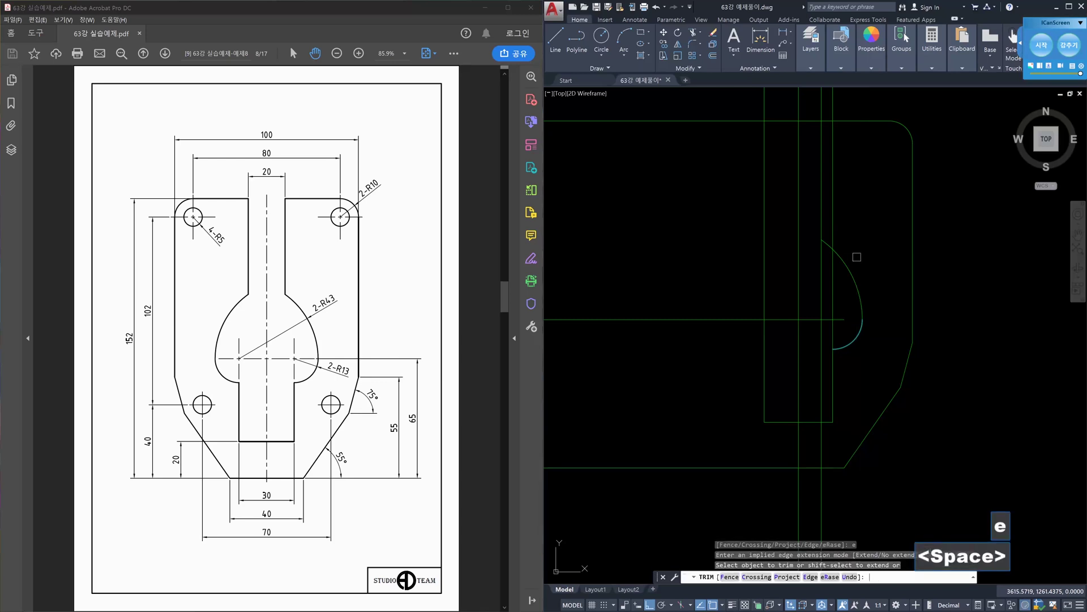
{"action": "left_click", "coordinate": [834, 234]}
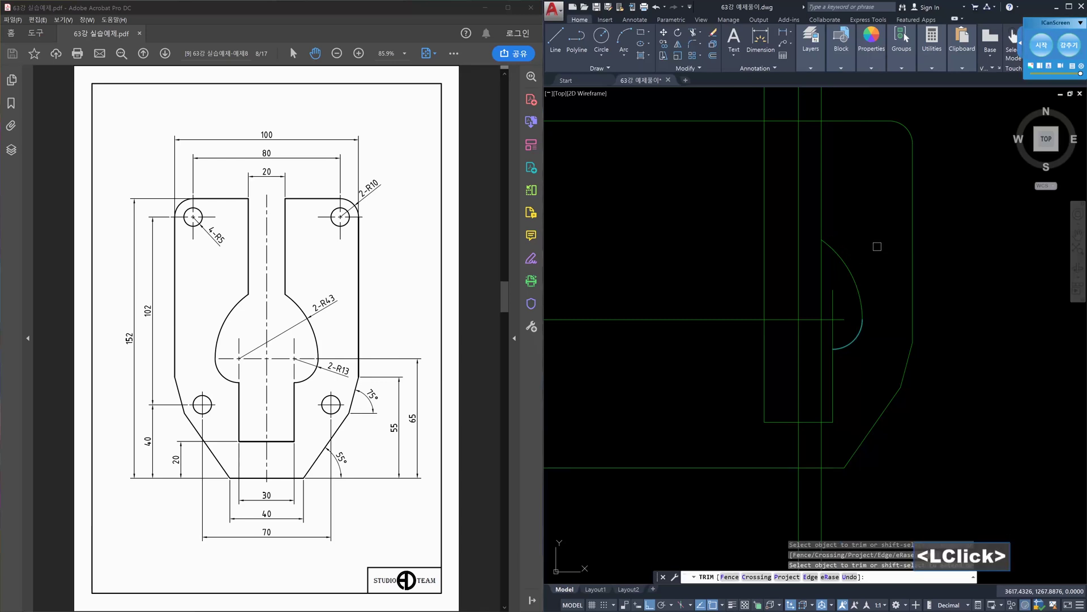
{"action": "left_click", "coordinate": [911, 302]}
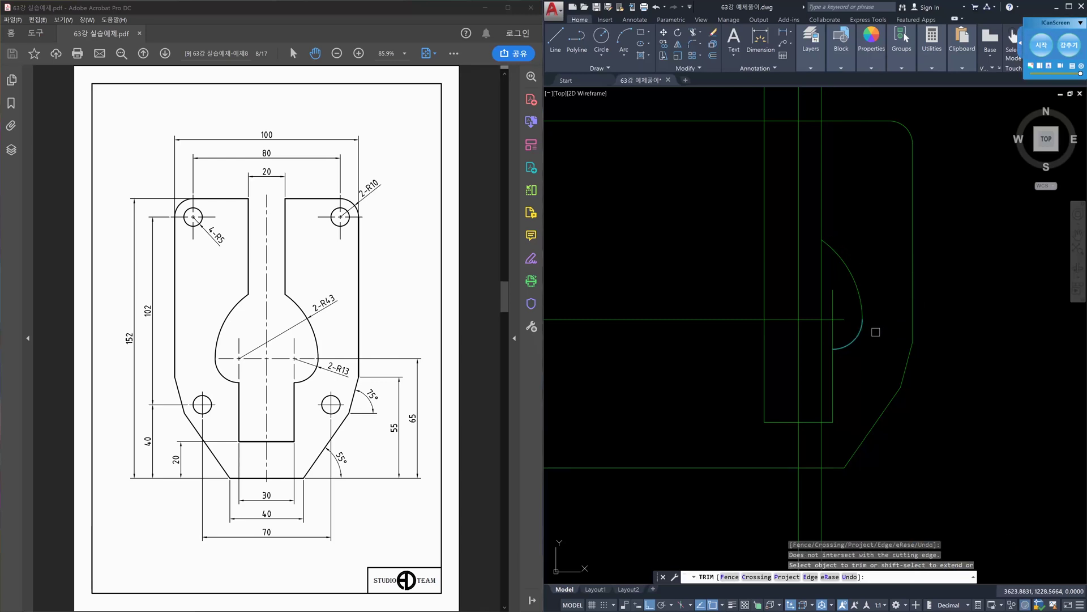
{"action": "key", "text": "Escape"}
{"action": "key", "text": "Escape"}
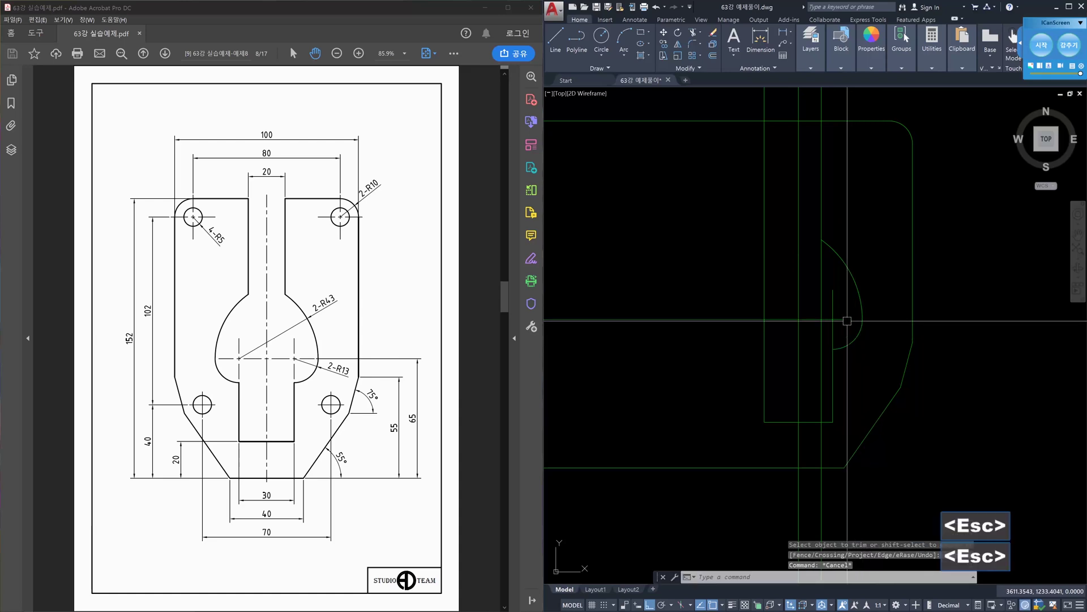
Extend the horizontal centerline of the R13 arc to meet the arc on the cutout's right side.
{"action": "key", "text": "Escape"}
{"action": "type", "text": "ex"}
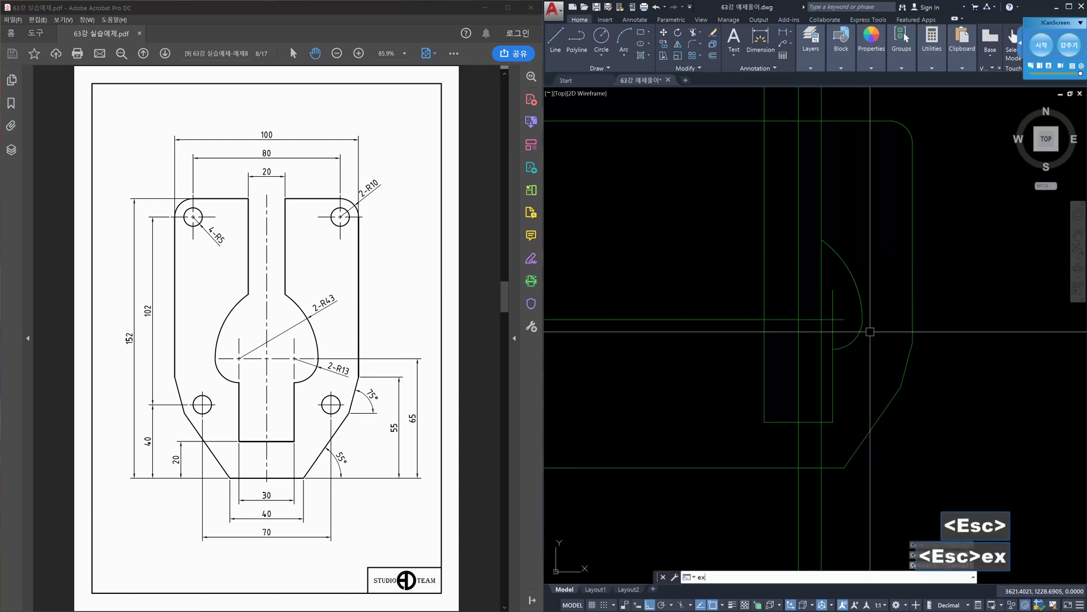
{"action": "key", "text": "space"}
{"action": "left_click", "coordinate": [848, 334]}
{"action": "key", "text": "space"}
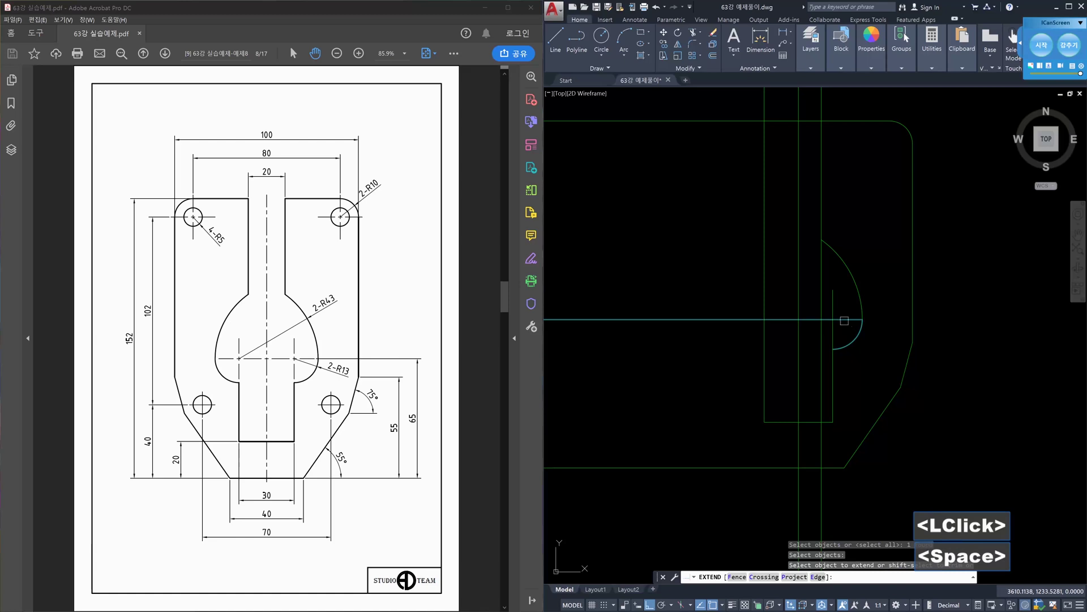
{"action": "left_click", "coordinate": [845, 320]}
{"action": "key", "text": "Escape"}
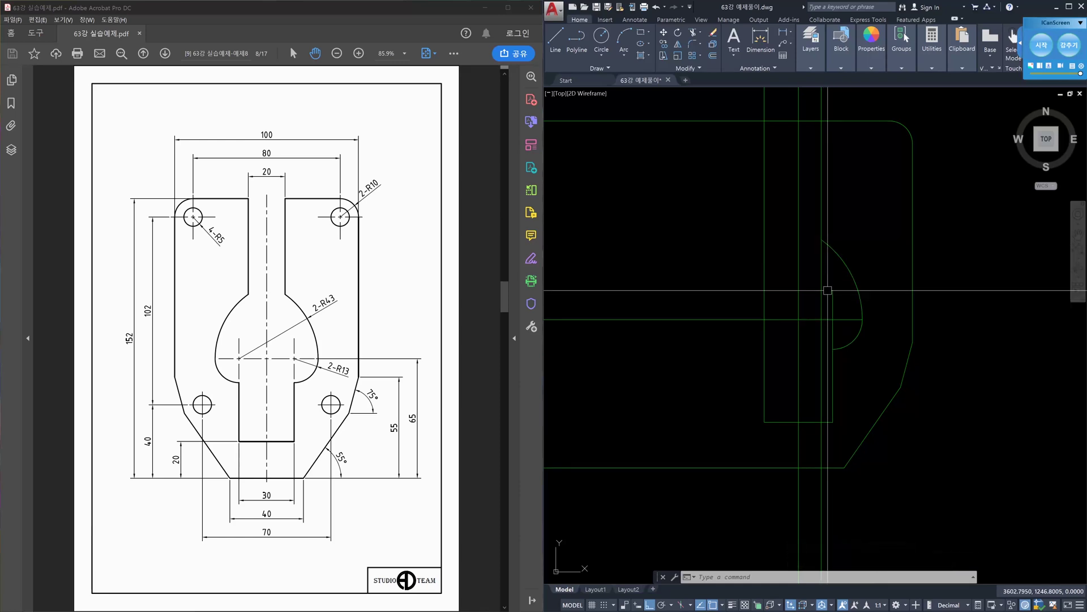
Trim the slot's right edge line below the R43 arc, with the trim edge mode set to No extend.
{"action": "type", "text": "tr"}
{"action": "key", "text": "space"}
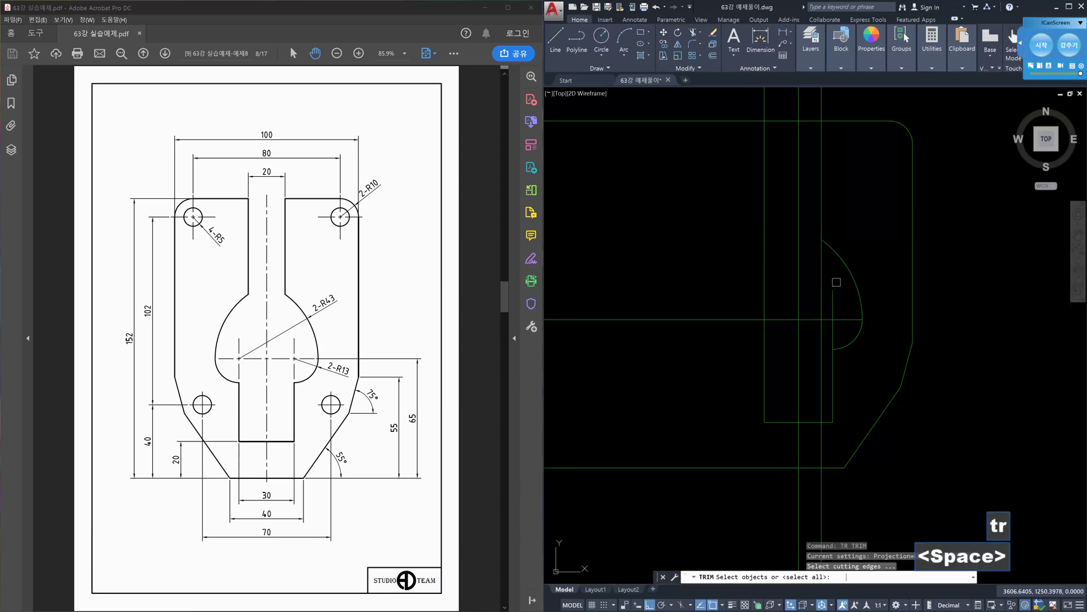
{"action": "left_click", "coordinate": [847, 267]}
{"action": "key", "text": "space"}
{"action": "left_click", "coordinate": [848, 267]}
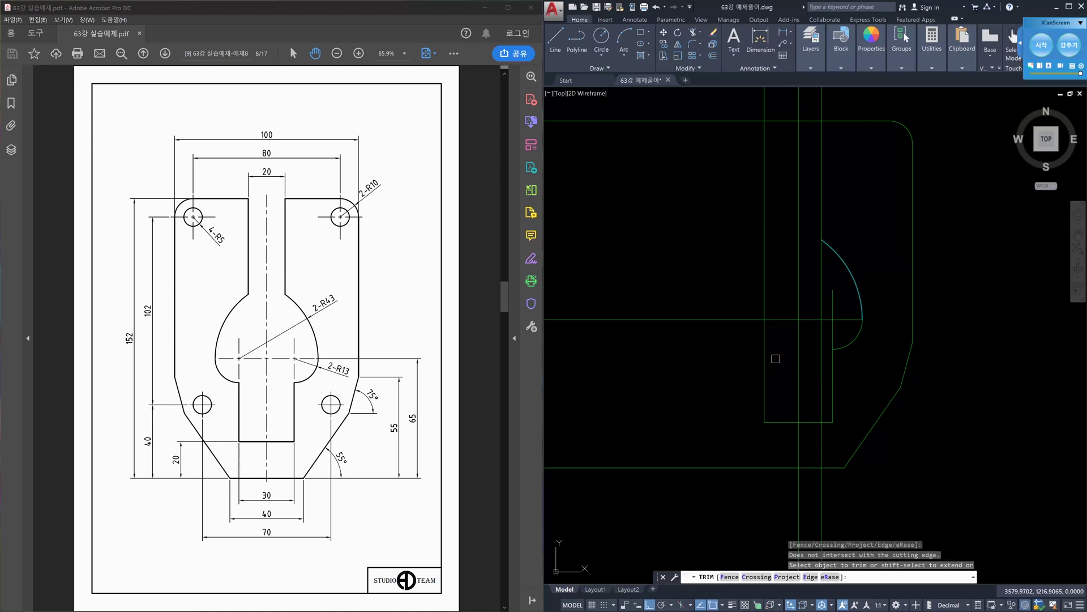
{"action": "type", "text": "e"}
{"action": "key", "text": "space"}
{"action": "type", "text": "n"}
{"action": "key", "text": "space"}
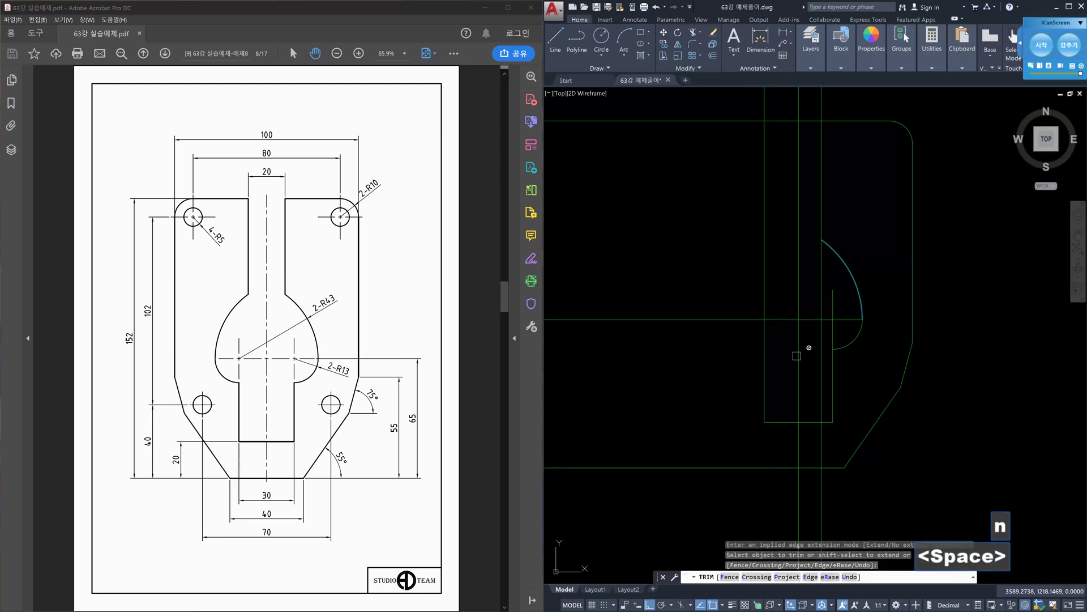
{"action": "left_click", "coordinate": [819, 355]}
{"action": "left_click", "coordinate": [824, 367]}
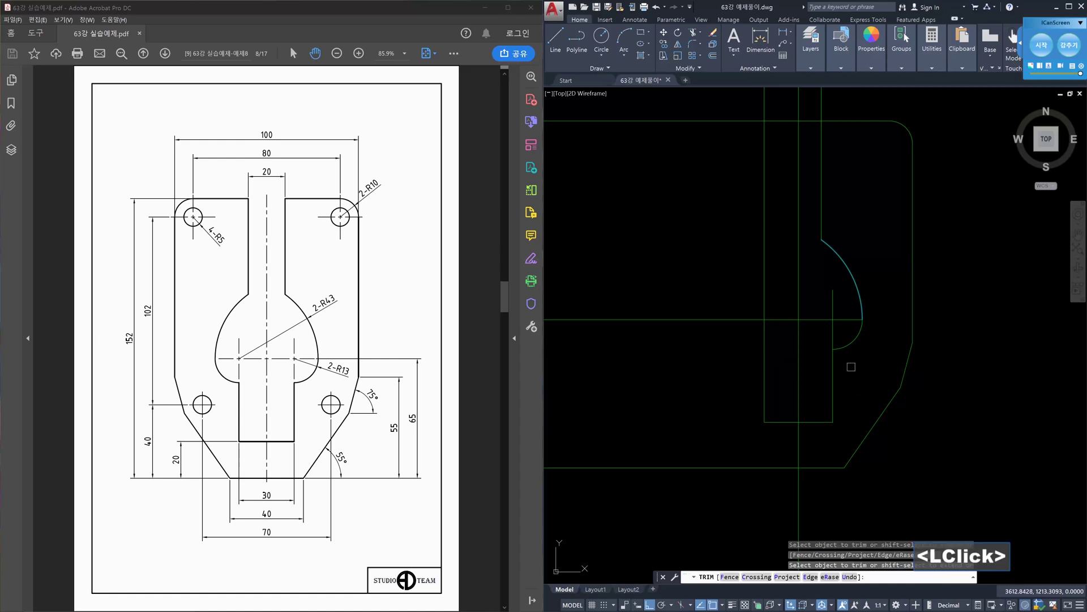
{"action": "key", "text": "Escape"}
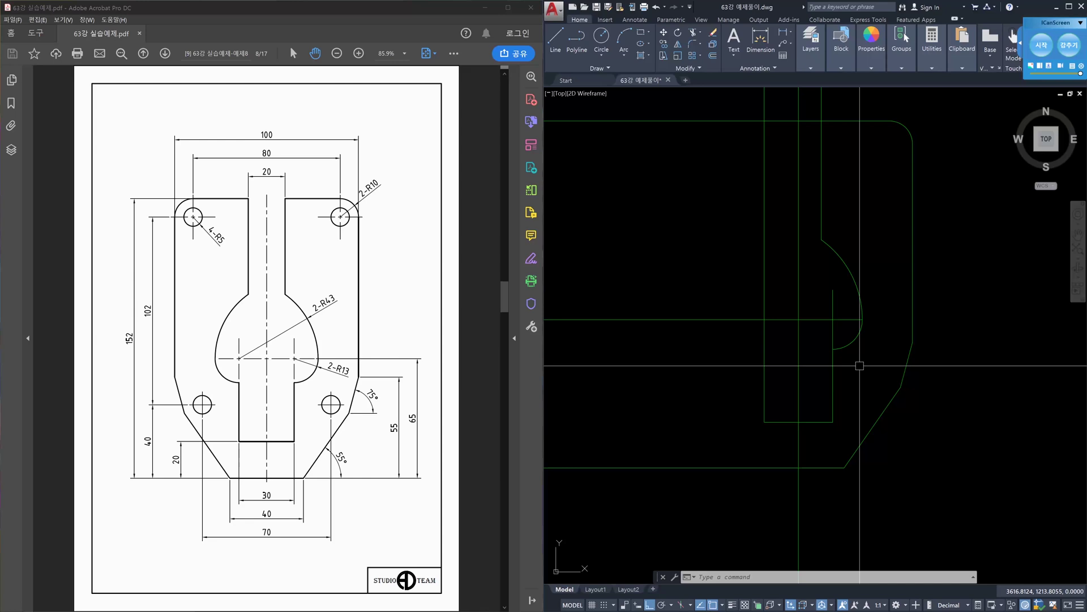
Trim the plate's top edge and the slot's right edge line against each other to form the slot's upper corner.
{"action": "type", "text": "tr"}
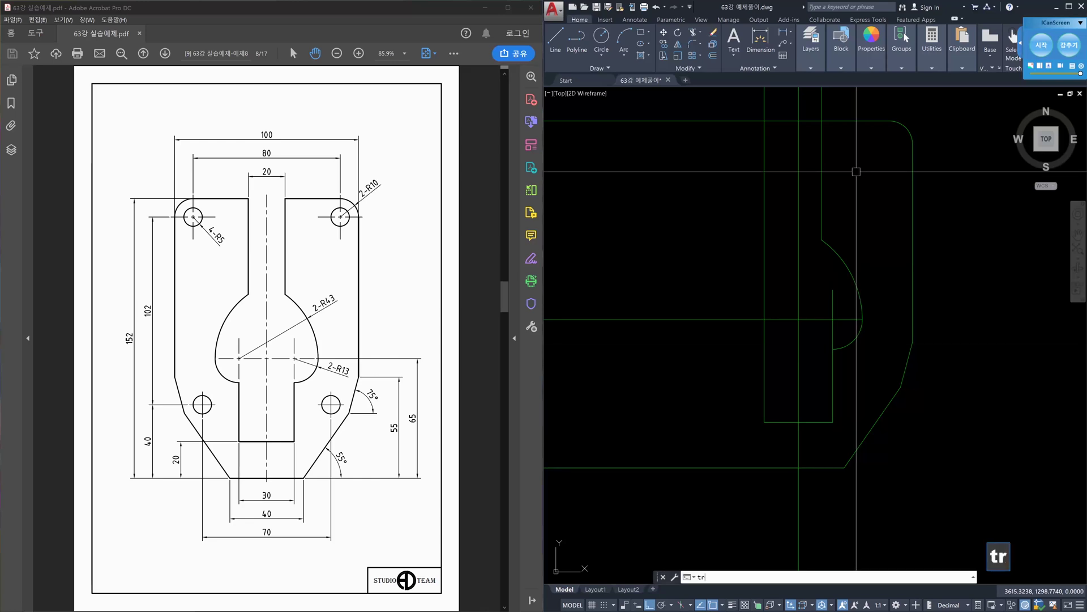
{"action": "key", "text": "space"}
{"action": "left_click", "coordinate": [819, 113]}
{"action": "left_click", "coordinate": [811, 124]}
{"action": "key", "text": "space"}
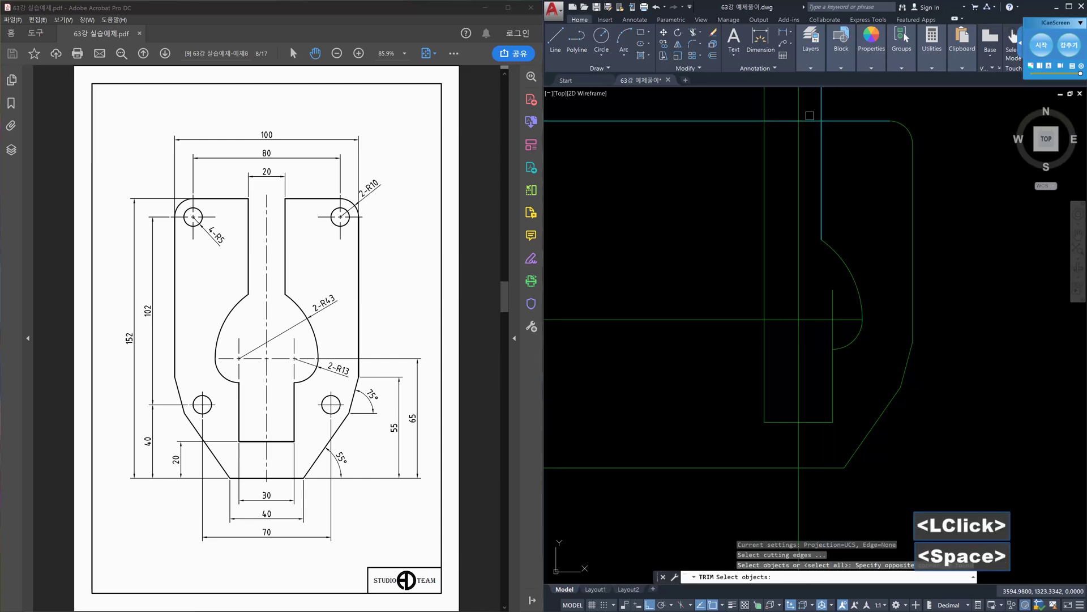
{"action": "left_click", "coordinate": [811, 122]}
{"action": "left_click", "coordinate": [821, 111]}
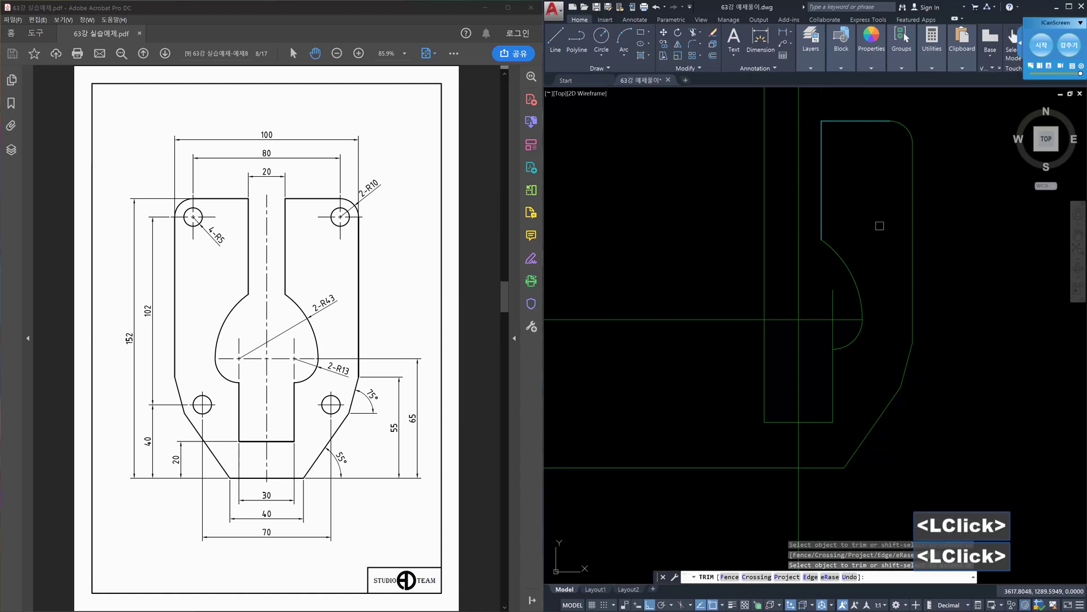
{"action": "key", "text": "Escape"}
{"action": "key", "text": "Escape"}
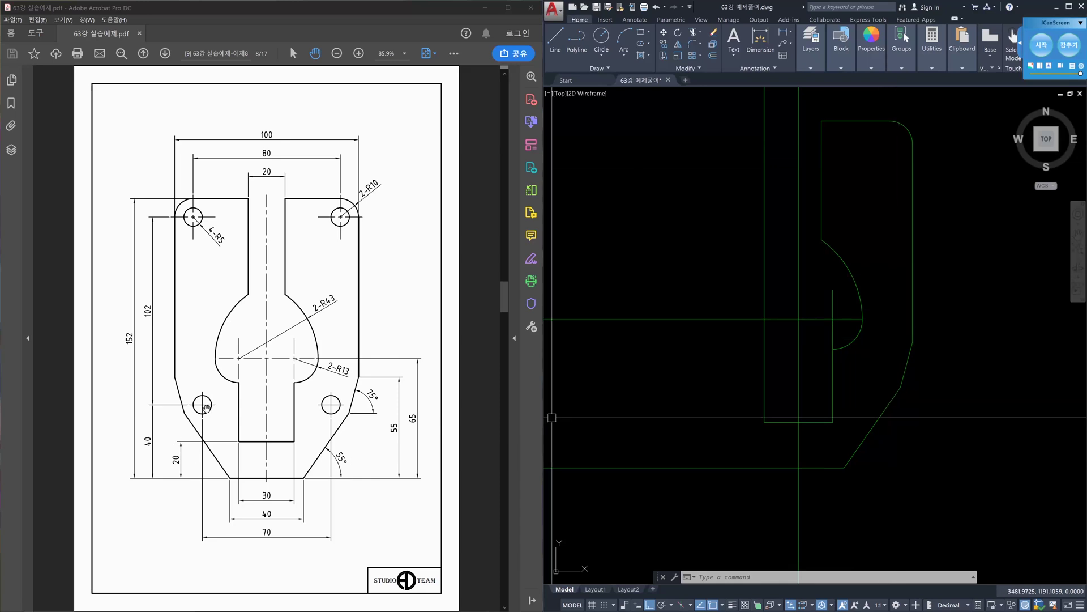
Offset the plate's bottom edge 40 upward to locate the lower holes.
{"action": "type", "text": "o"}
{"action": "key", "text": "Return"}
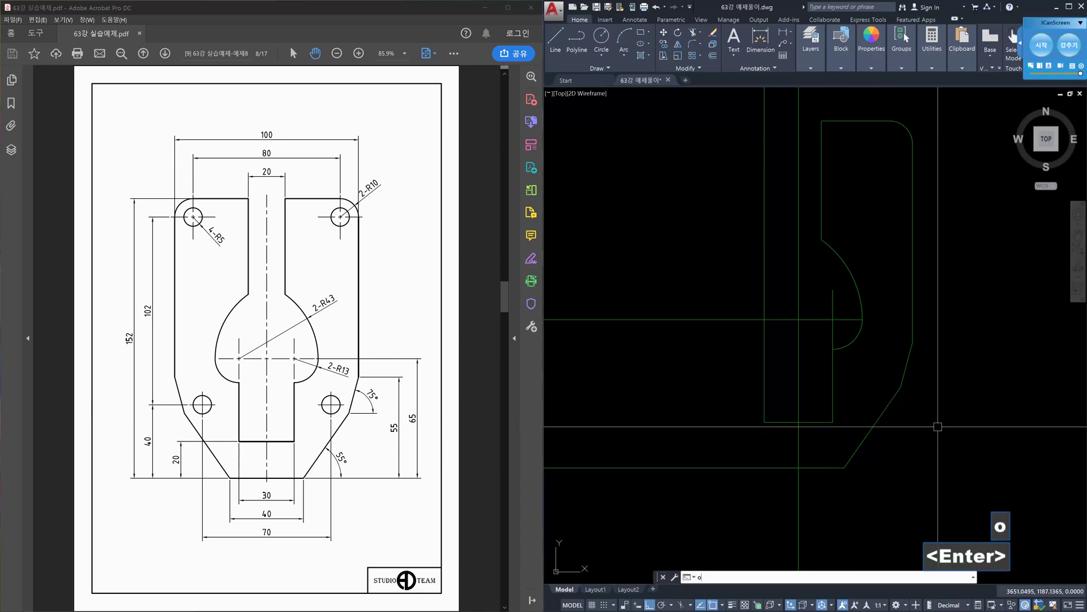
{"action": "type", "text": "40"}
{"action": "key", "text": "Return"}
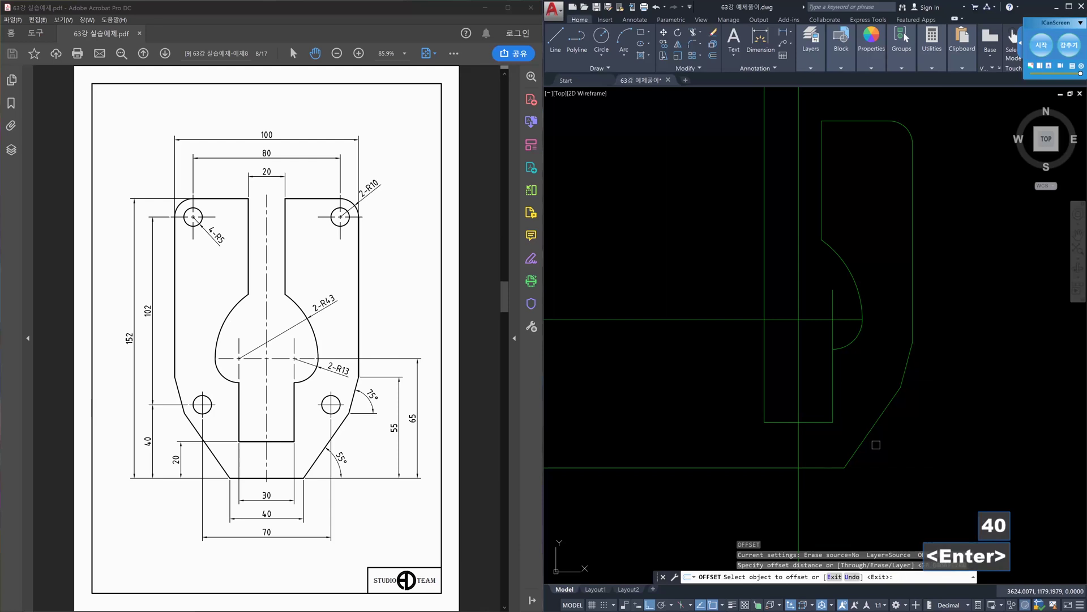
{"action": "left_click", "coordinate": [827, 467]}
{"action": "left_click", "coordinate": [854, 385]}
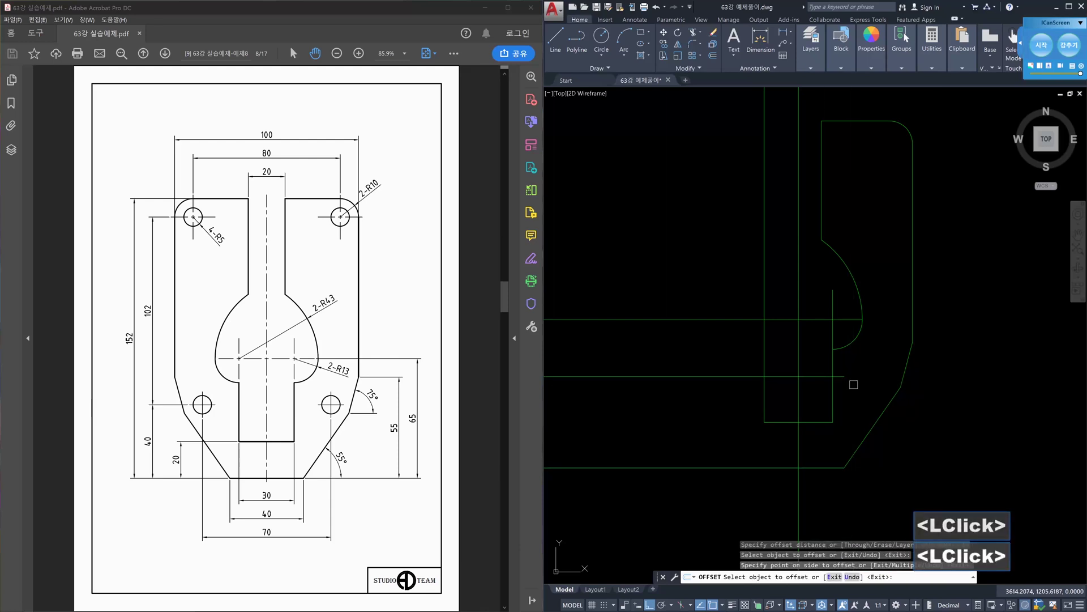
{"action": "key", "text": "Escape"}
{"action": "key", "text": "Escape"}
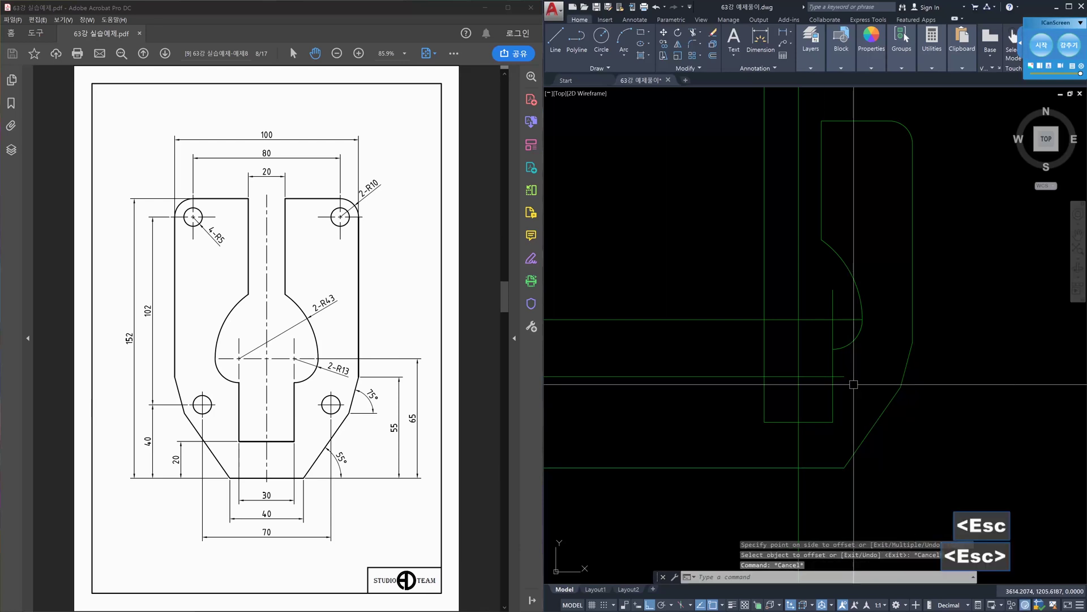
Offset the lower holes' horizontal line 102 upward to locate the upper holes.
{"action": "type", "text": "o"}
{"action": "key", "text": "Return"}
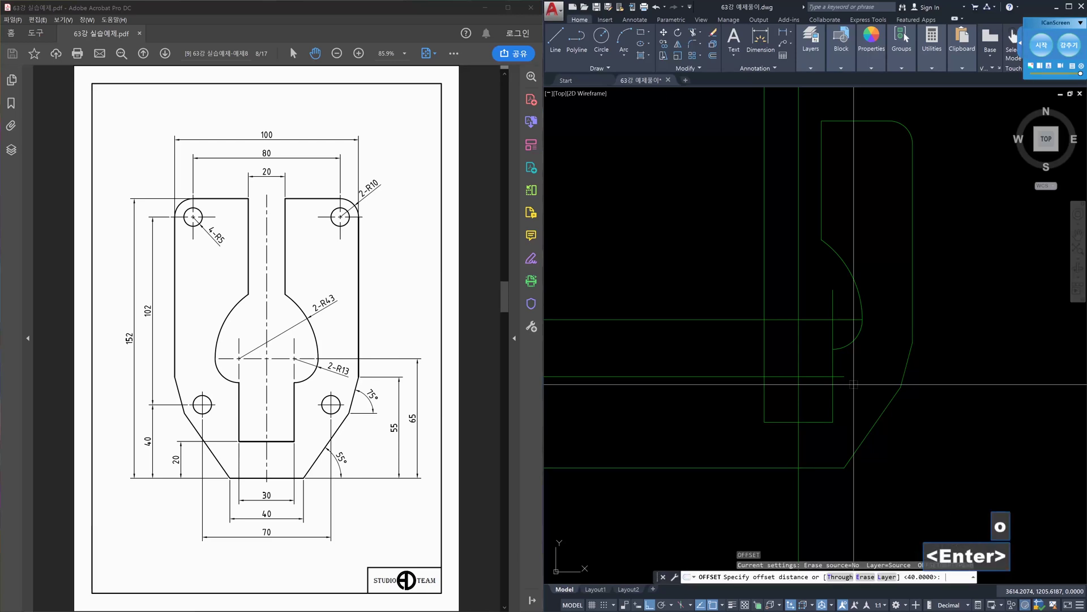
{"action": "type", "text": "102"}
{"action": "key", "text": "Return"}
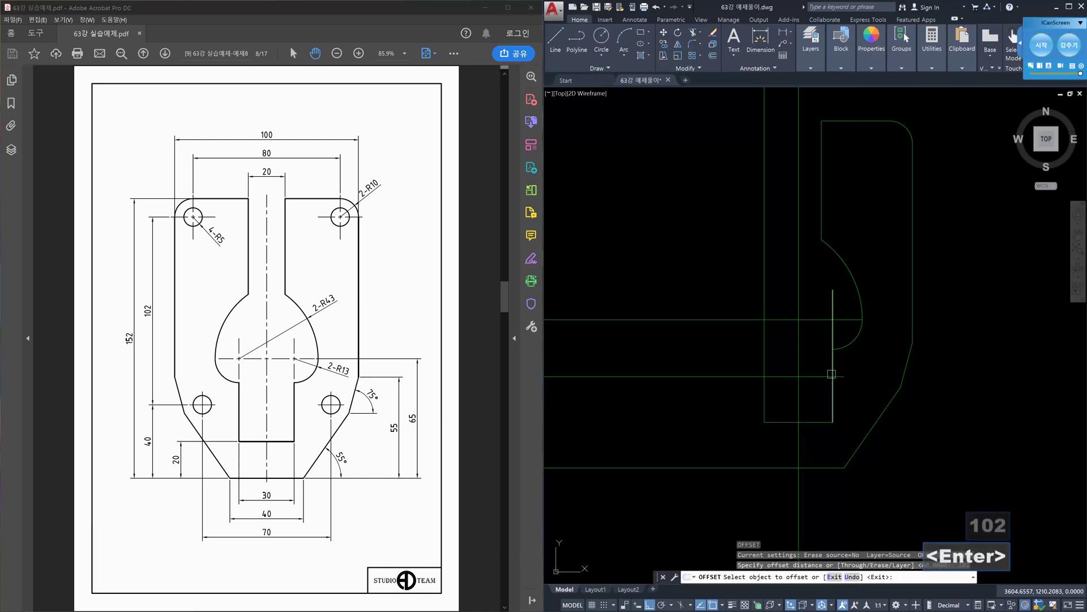
{"action": "left_click", "coordinate": [826, 376]}
{"action": "left_click", "coordinate": [861, 249]}
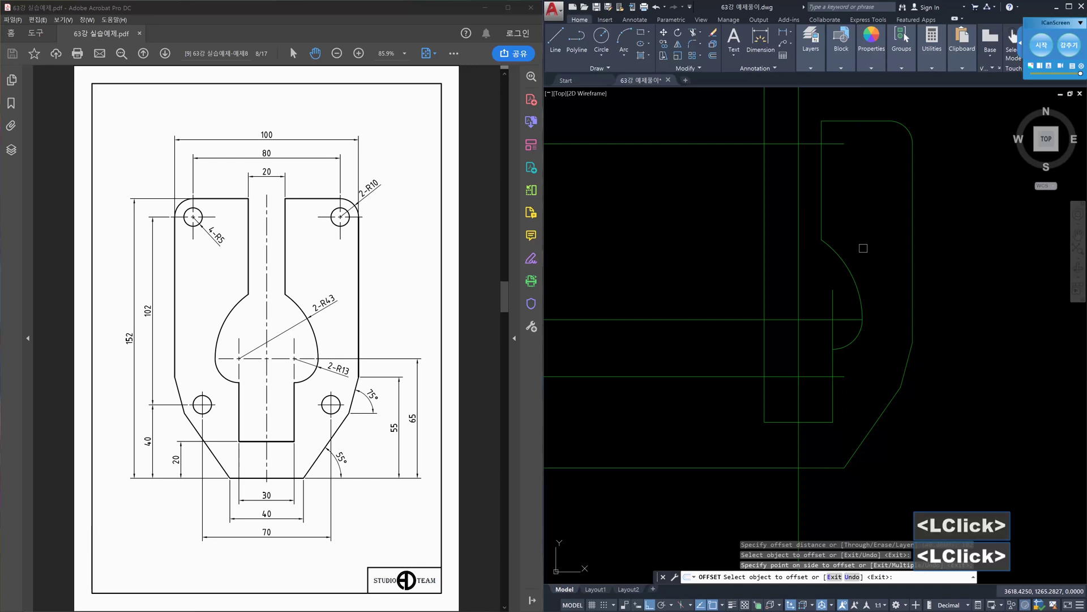
{"action": "key", "text": "Escape"}
{"action": "key", "text": "Escape"}
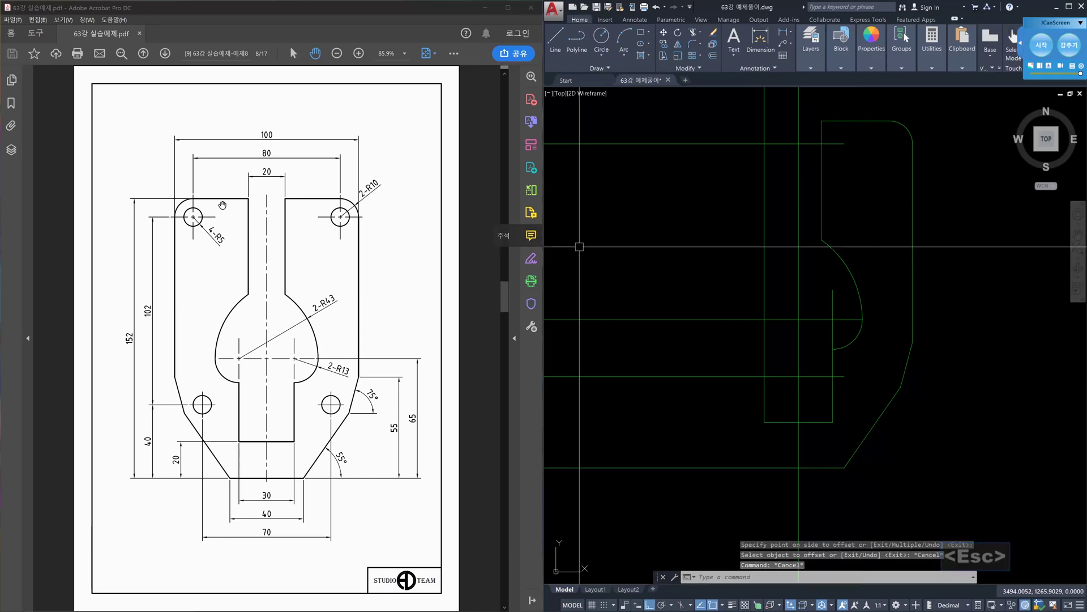
Offset the plate's vertical centerline 40 to the right to locate the upper right hole.
{"action": "type", "text": "o"}
{"action": "key", "text": "Return"}
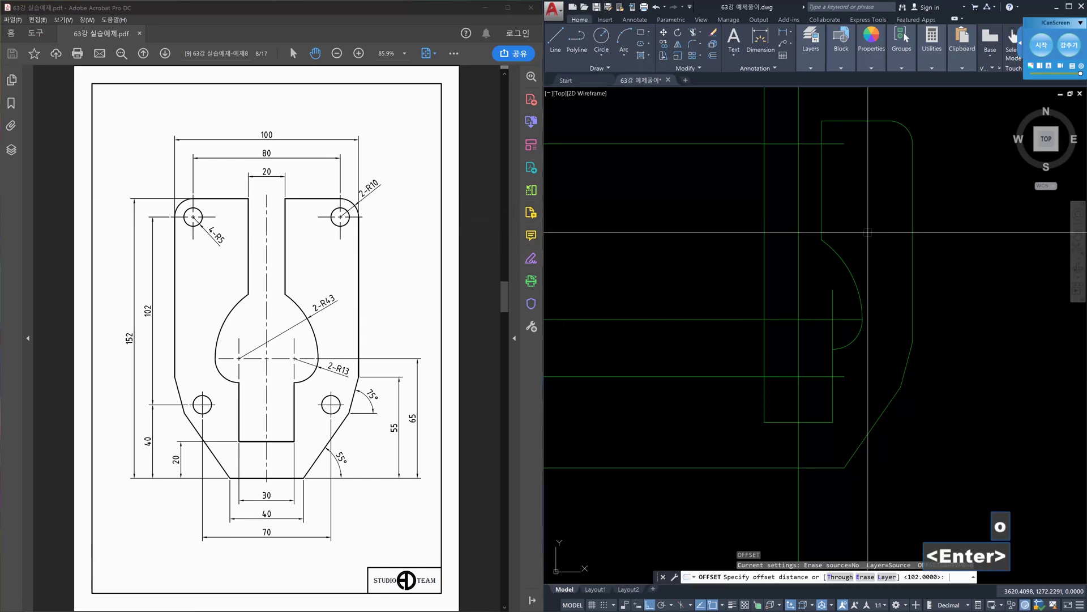
{"action": "type", "text": "40"}
{"action": "key", "text": "Return"}
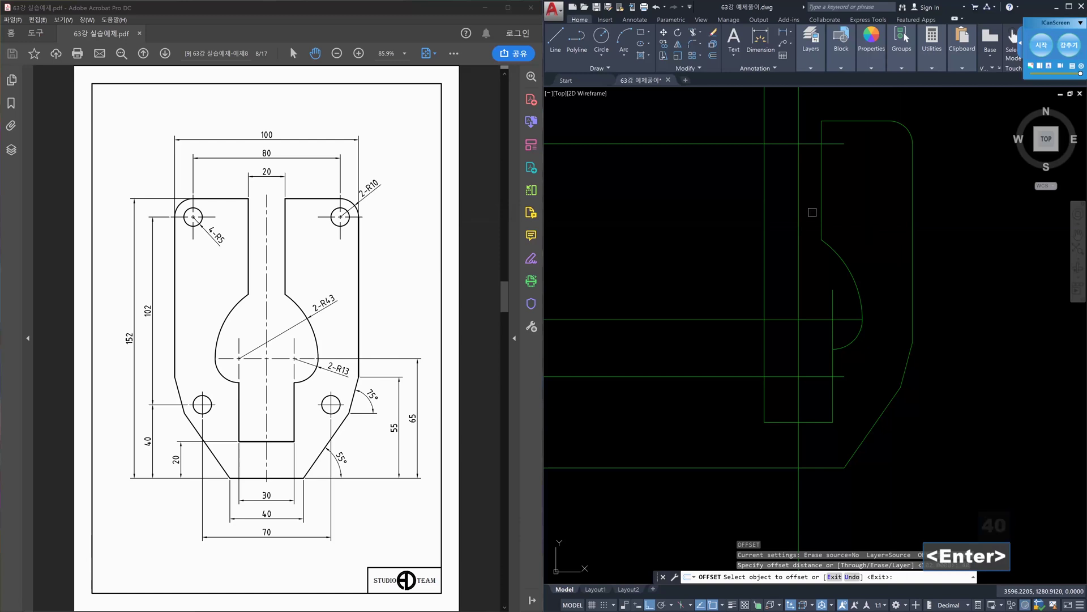
{"action": "left_click", "coordinate": [799, 229]}
{"action": "left_click", "coordinate": [878, 205]}
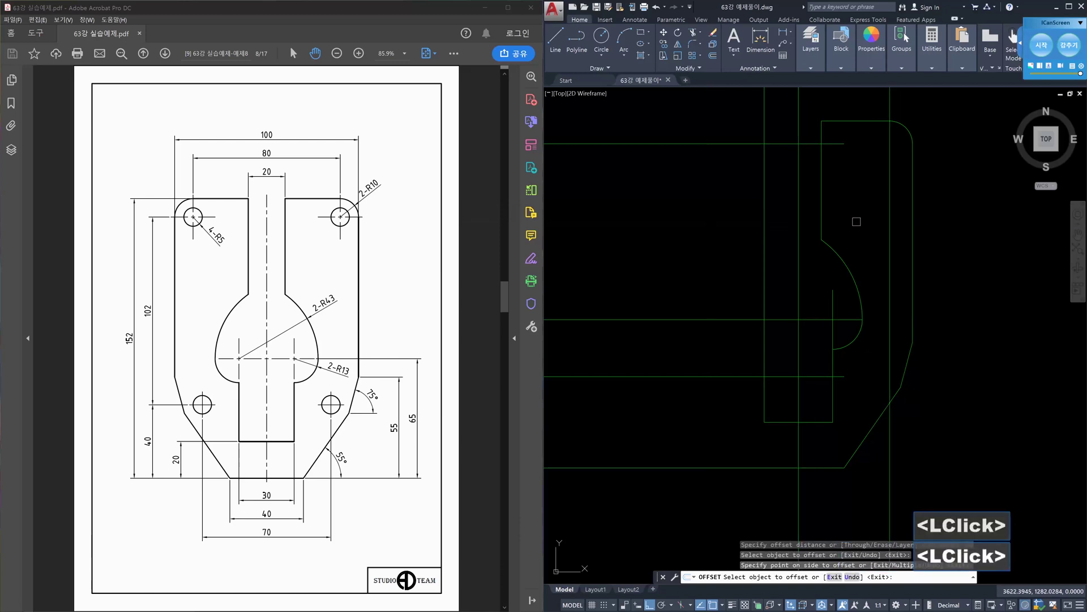
{"action": "key", "text": "Escape"}
{"action": "key", "text": "Escape"}
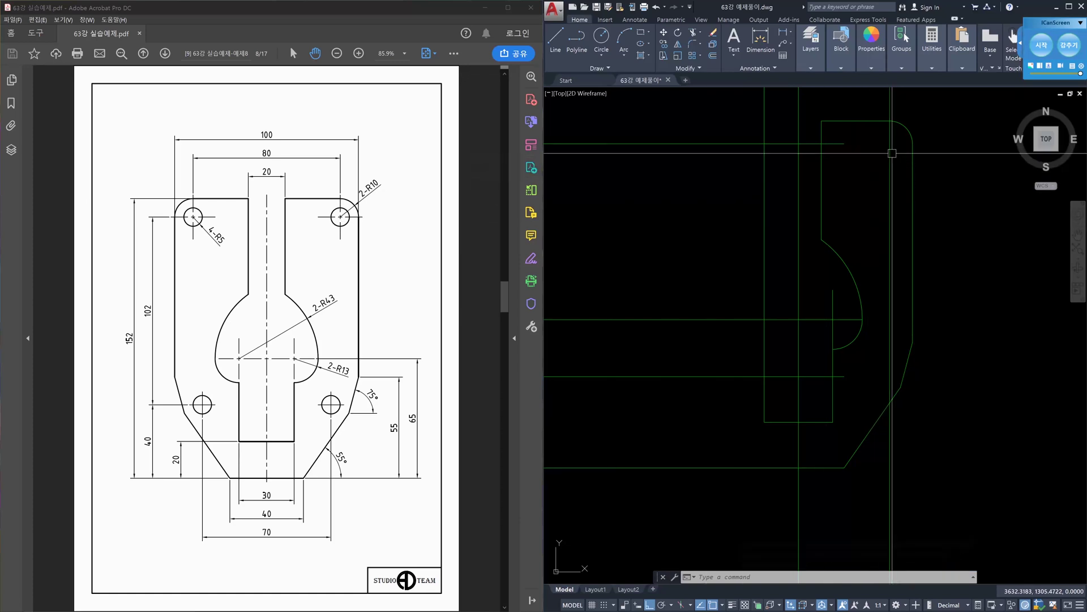
Extend the upper holes' horizontal line to the vertical line of the upper right hole.
{"action": "type", "text": "ex"}
{"action": "key", "text": "space"}
{"action": "left_click", "coordinate": [889, 199]}
{"action": "key", "text": "space"}
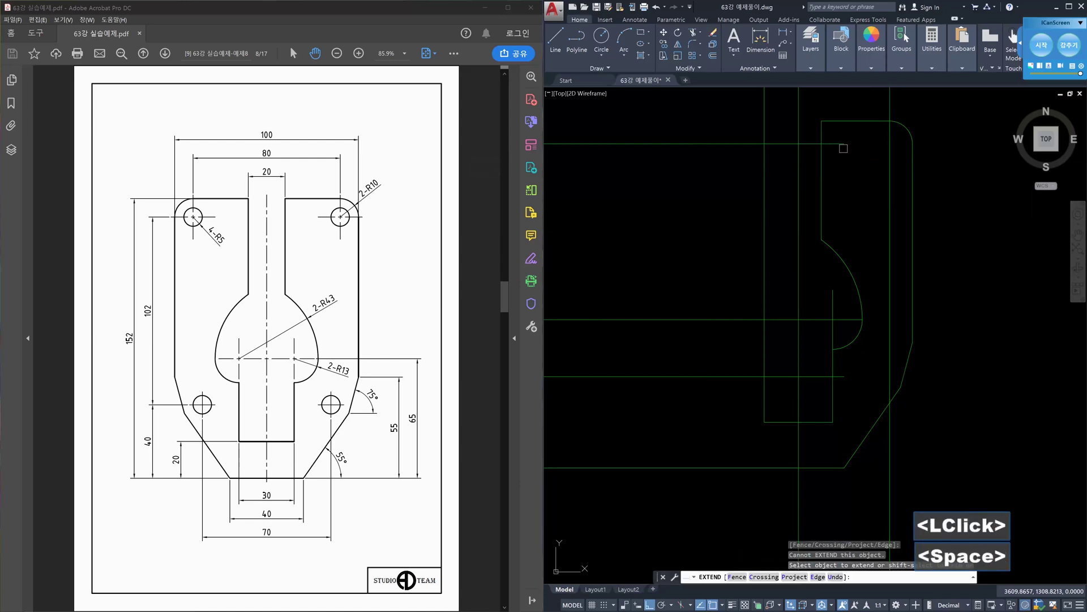
{"action": "left_click", "coordinate": [842, 144]}
{"action": "key", "text": "Escape"}
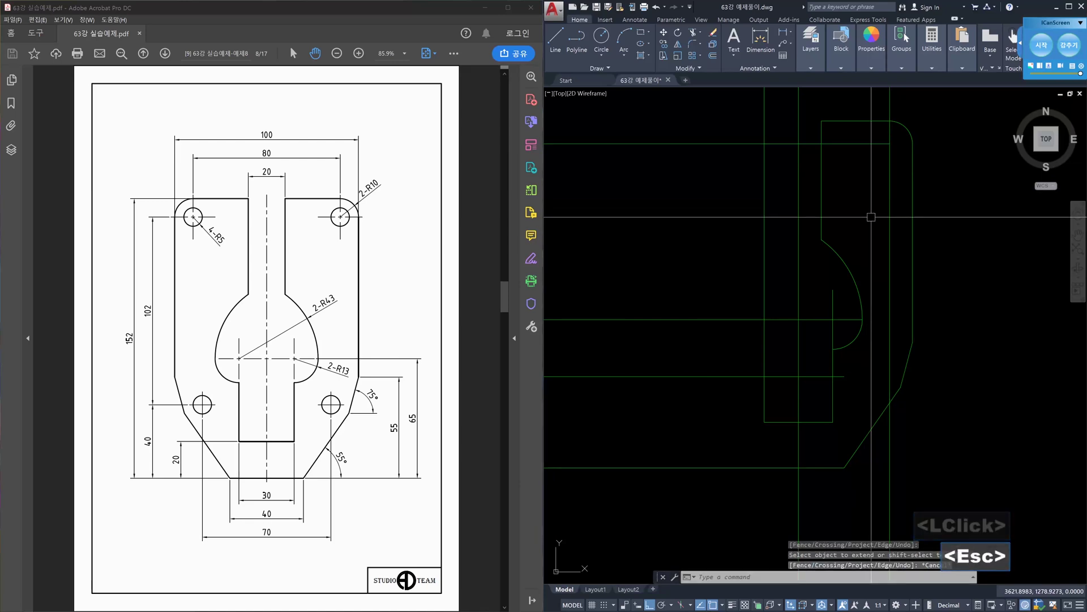
Draw a circle of radius 5 at the intersection of the upper right hole's two location lines.
{"action": "type", "text": "c"}
{"action": "key", "text": "space"}
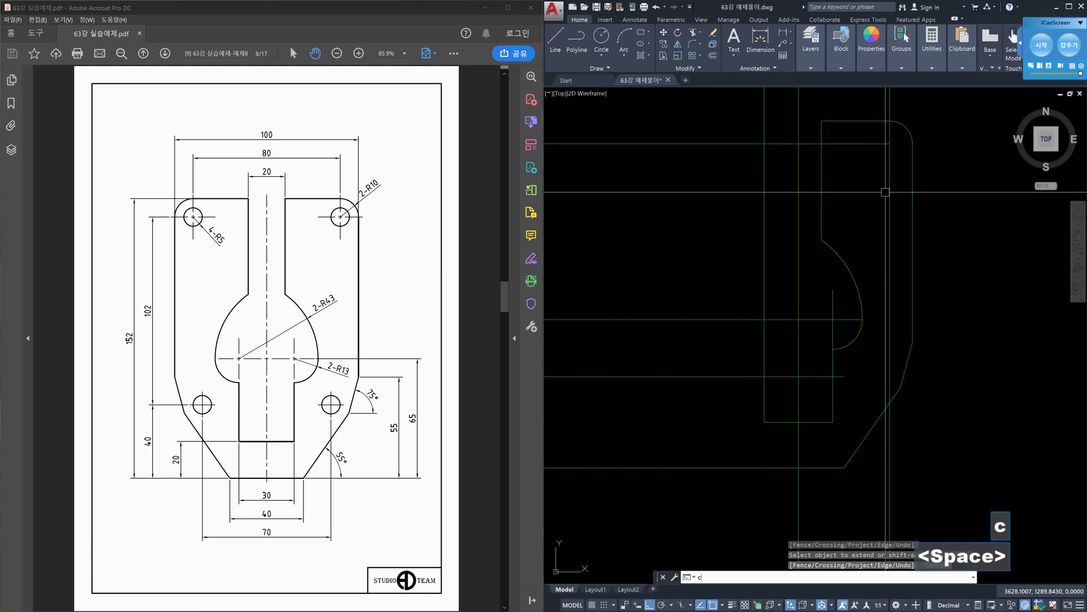
{"action": "left_click", "coordinate": [890, 144]}
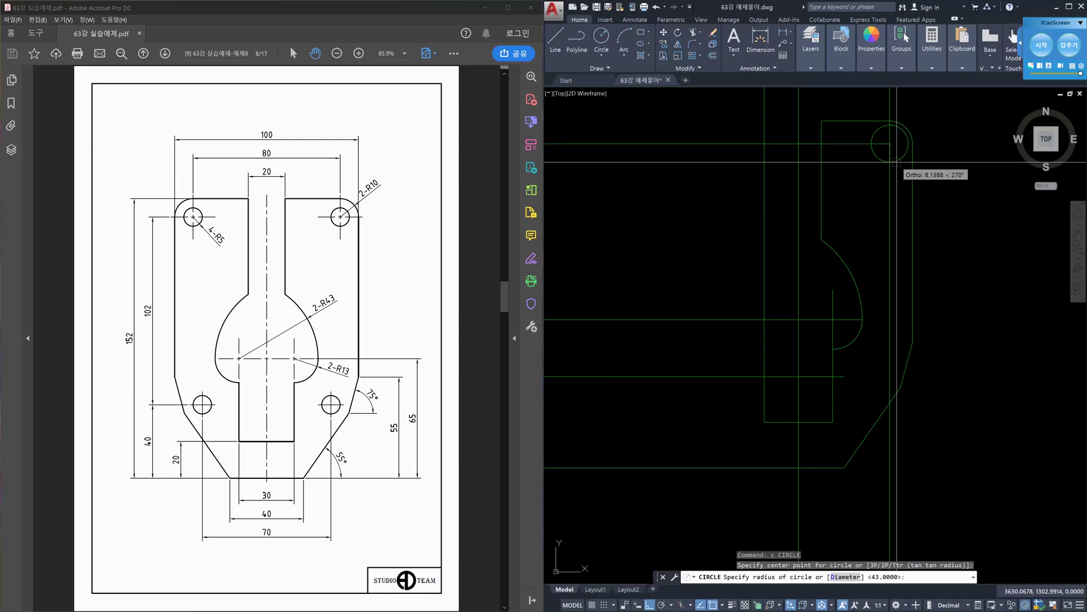
{"action": "type", "text": "5"}
{"action": "key", "text": "Return"}
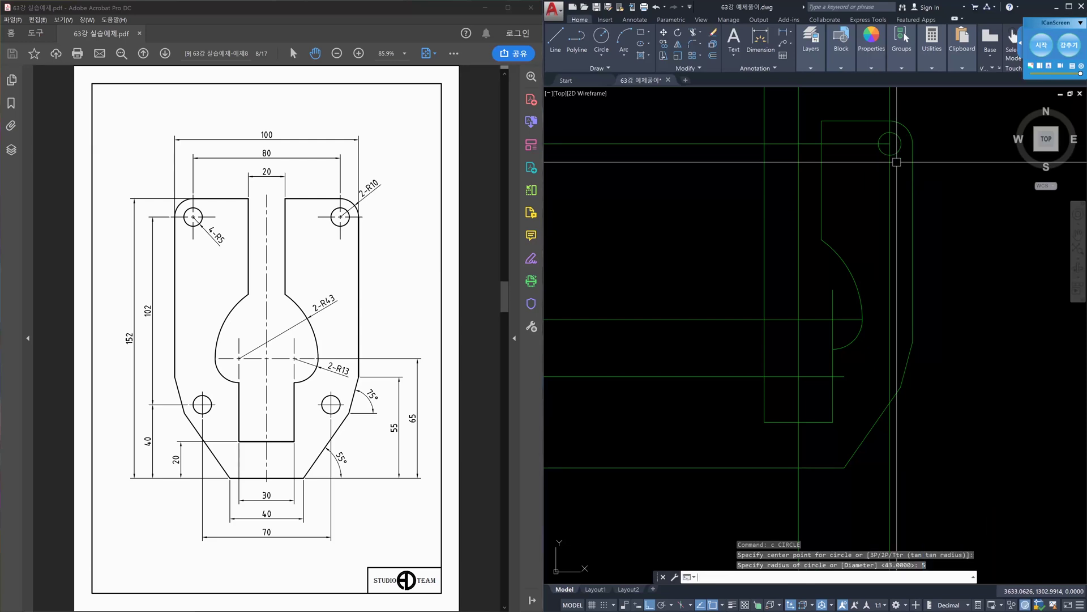
Compare the centre points of the upper right hole and the plate's rounded corner.
{"action": "left_click", "coordinate": [897, 134]}
{"action": "left_click", "coordinate": [908, 135]}
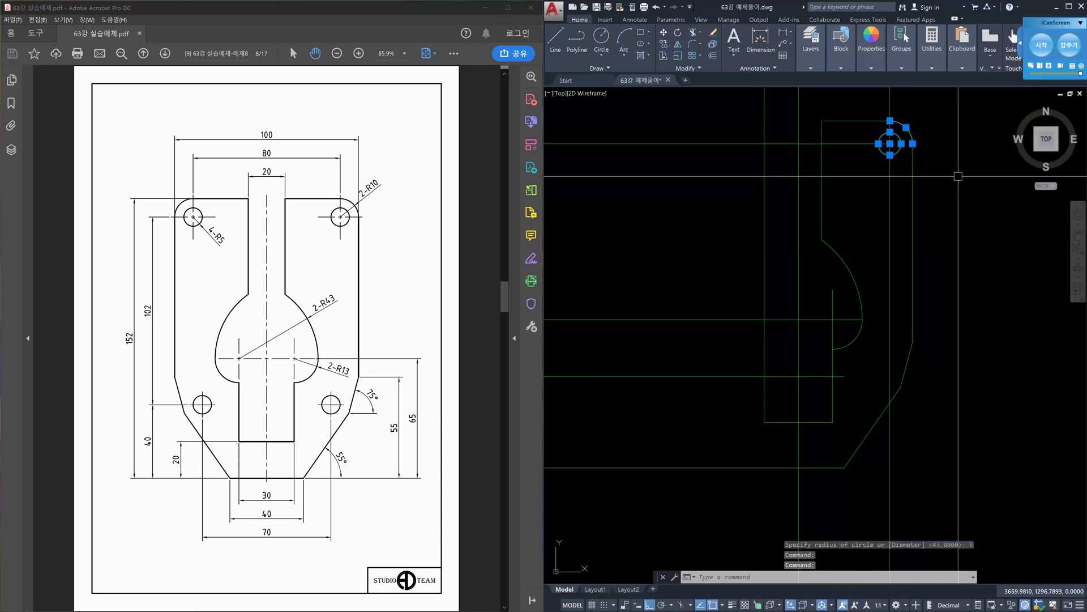
{"action": "key", "text": "Escape"}
{"action": "key", "text": "Escape"}
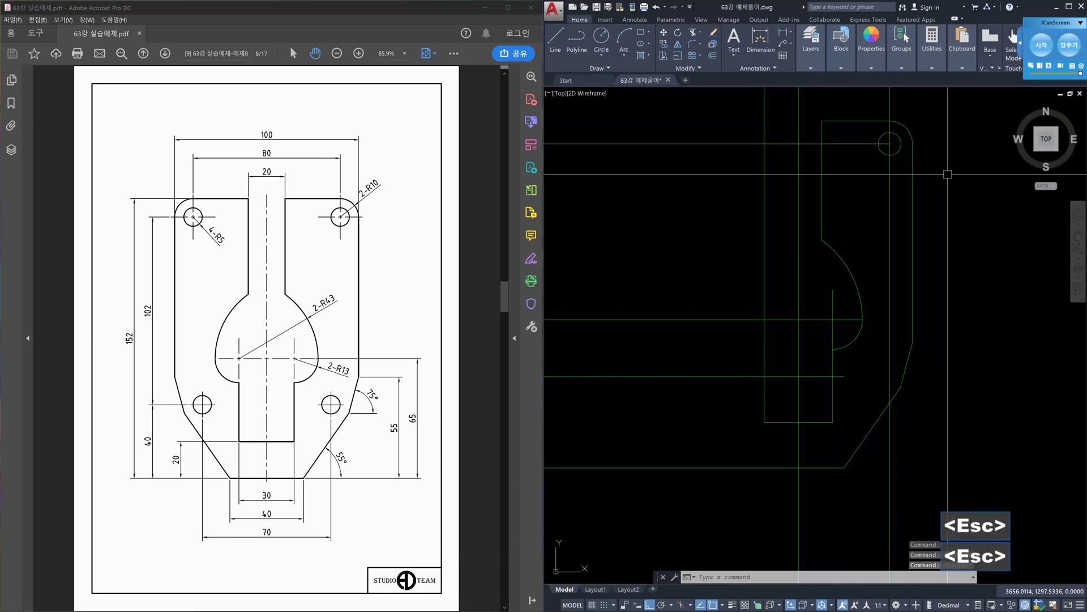
{"action": "left_click", "coordinate": [913, 135]}
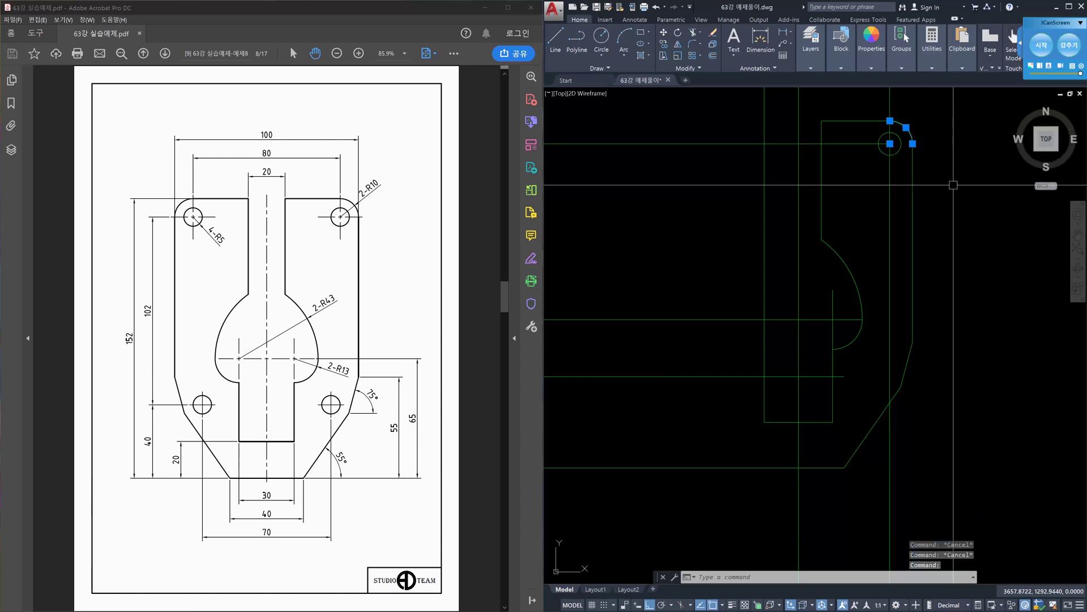
{"action": "key", "text": "Escape"}
Extend the upper right hole's horizontal line to the plate's rounded corner arc.
{"action": "middle_click_drag", "start_coordinate": [937, 167], "coordinate": [887, 227]}
{"action": "scroll", "coordinate": [889, 207], "scroll_direction": "up", "scroll_amount": 3}
{"action": "type", "text": "ex"}
{"action": "key", "text": "space"}
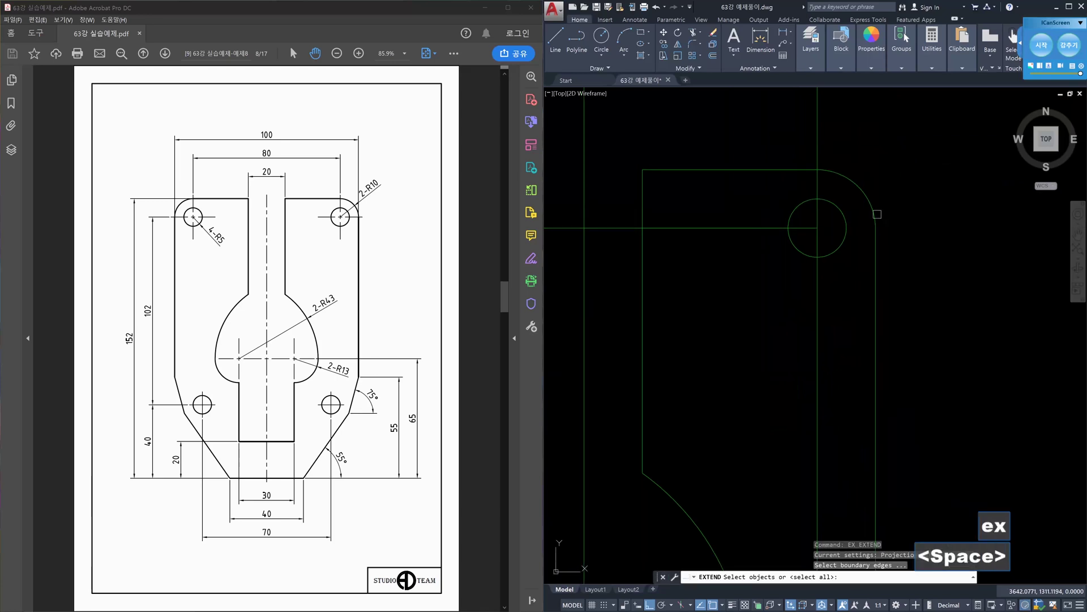
{"action": "left_click", "coordinate": [871, 205]}
{"action": "key", "text": "space"}
{"action": "left_click", "coordinate": [807, 228]}
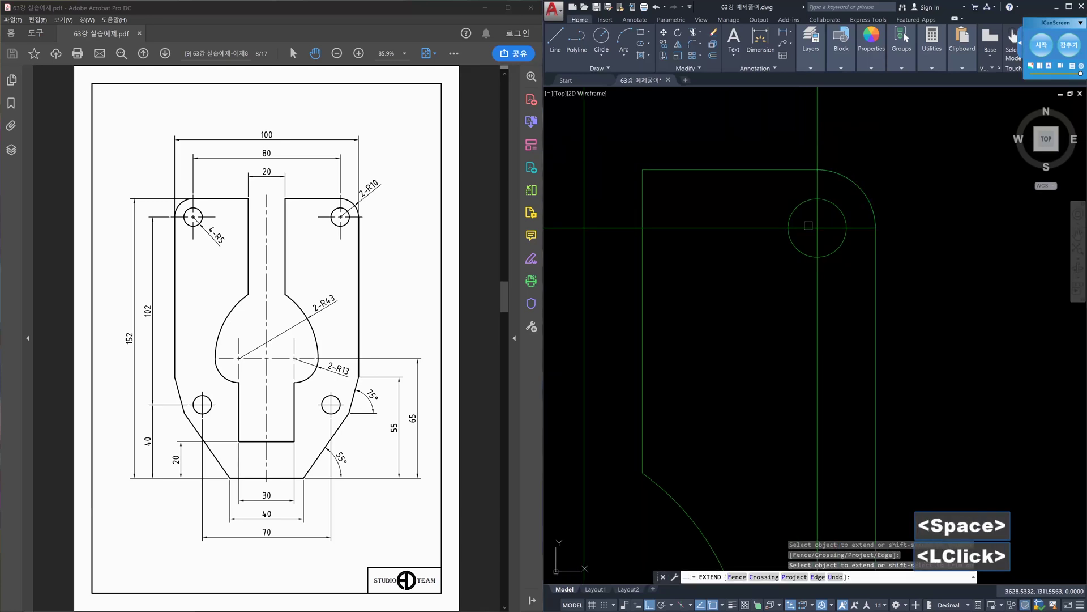
{"action": "key", "text": "Escape"}
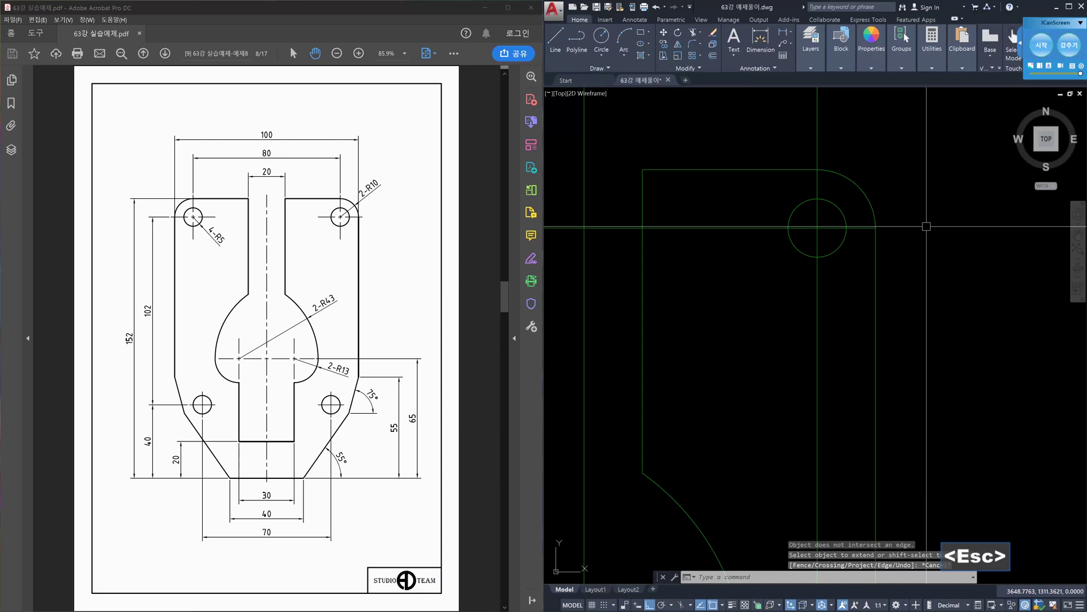
Trim the upper right hole's horizontal and vertical location lines to the plate's rounded corner arc, with implied edge extension set to Extend.
{"action": "type", "text": "tr"}
{"action": "key", "text": "space"}
{"action": "left_click", "coordinate": [874, 207]}
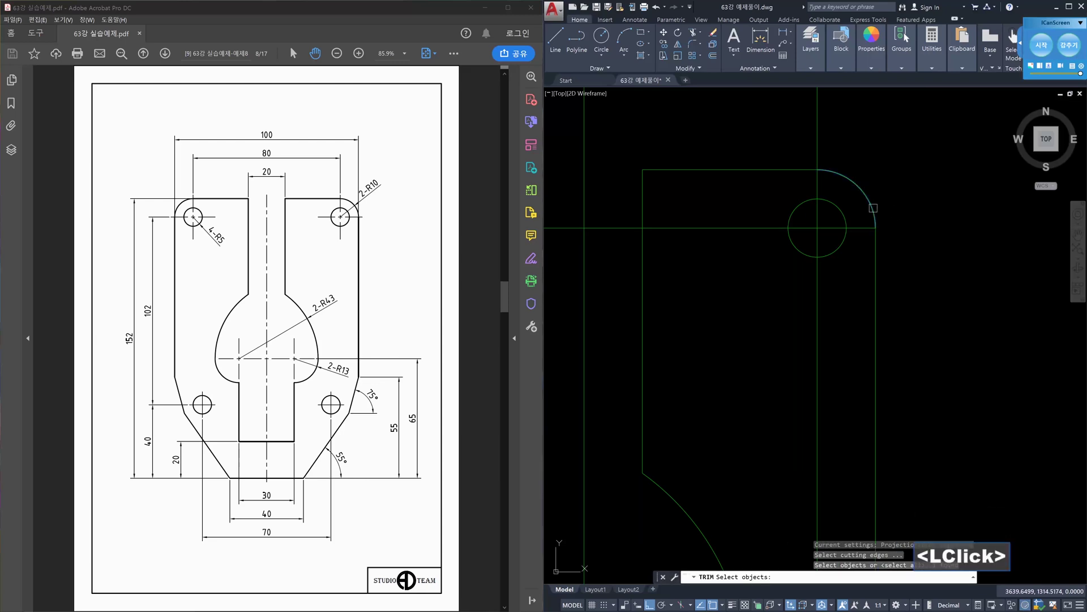
{"action": "key", "text": "space"}
{"action": "left_click", "coordinate": [879, 204]}
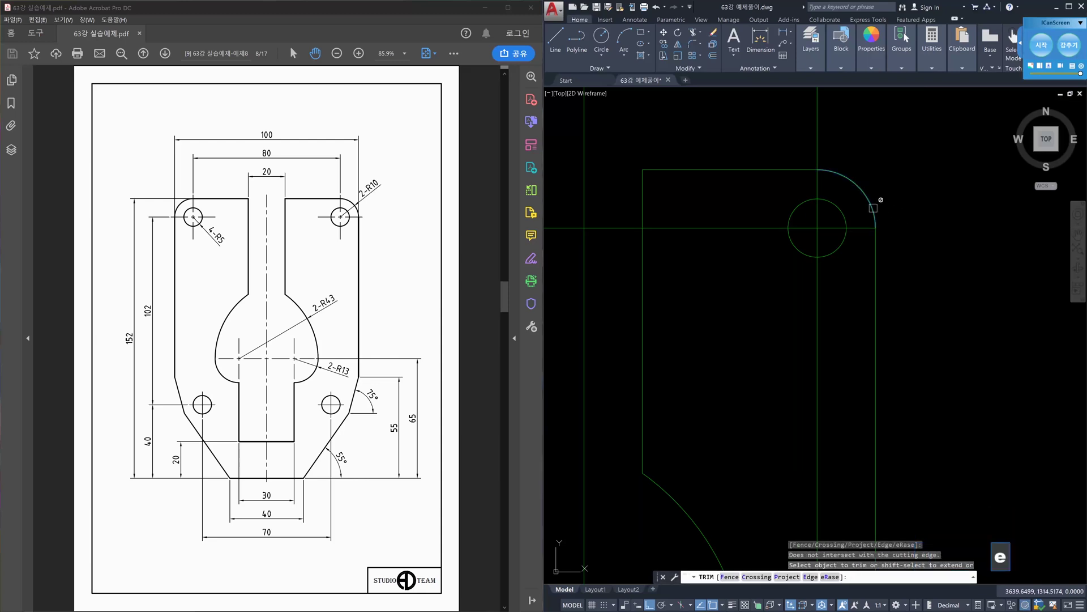
{"action": "type", "text": "e"}
{"action": "key", "text": "space"}
{"action": "type", "text": "e"}
{"action": "key", "text": "space"}
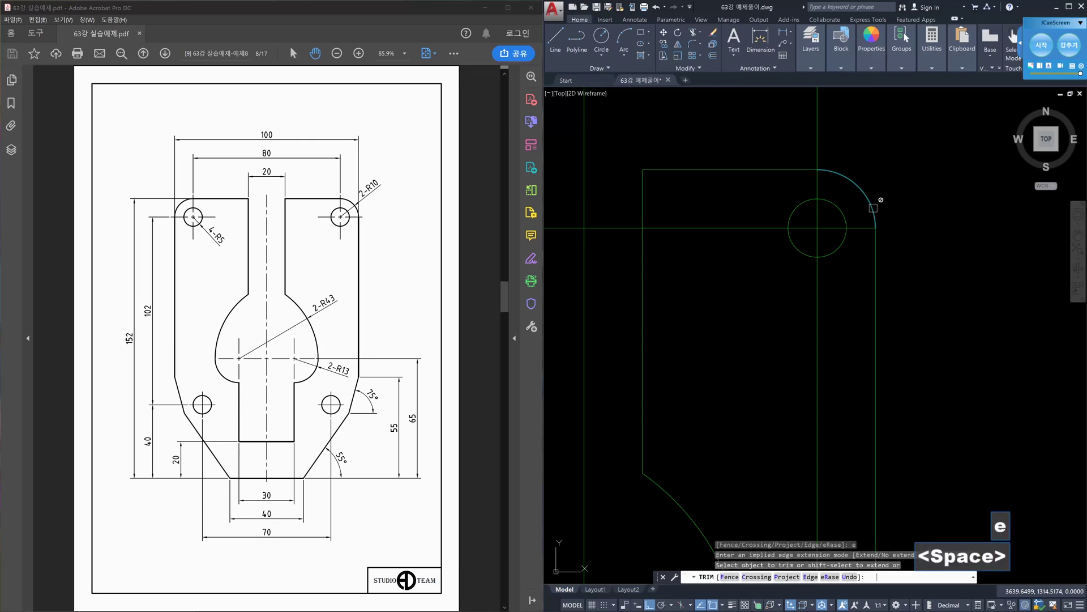
{"action": "left_click", "coordinate": [819, 161]}
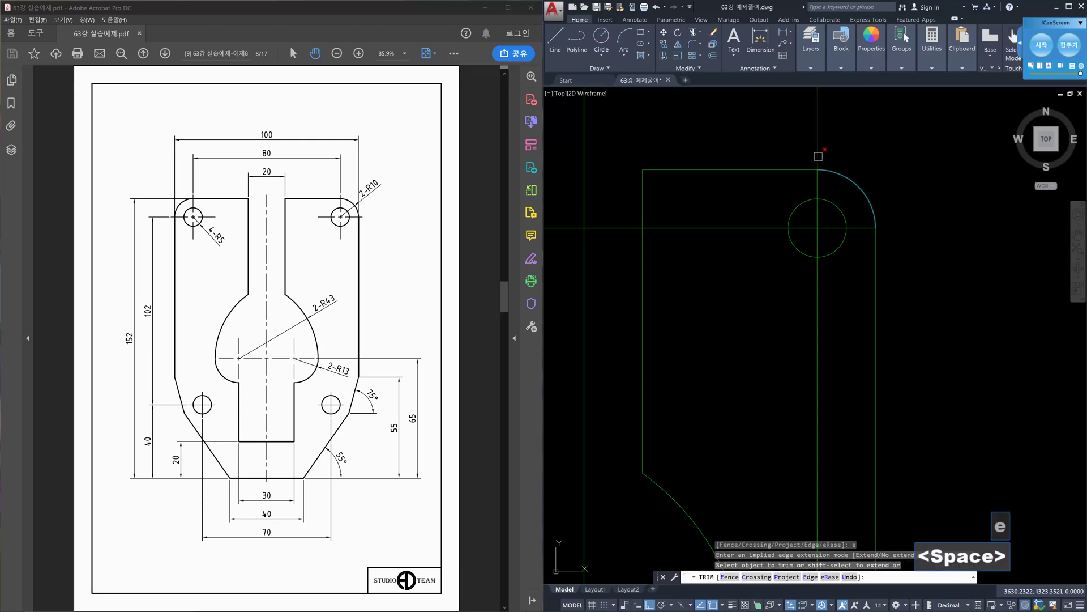
{"action": "left_click", "coordinate": [736, 227]}
{"action": "left_click", "coordinate": [816, 309]}
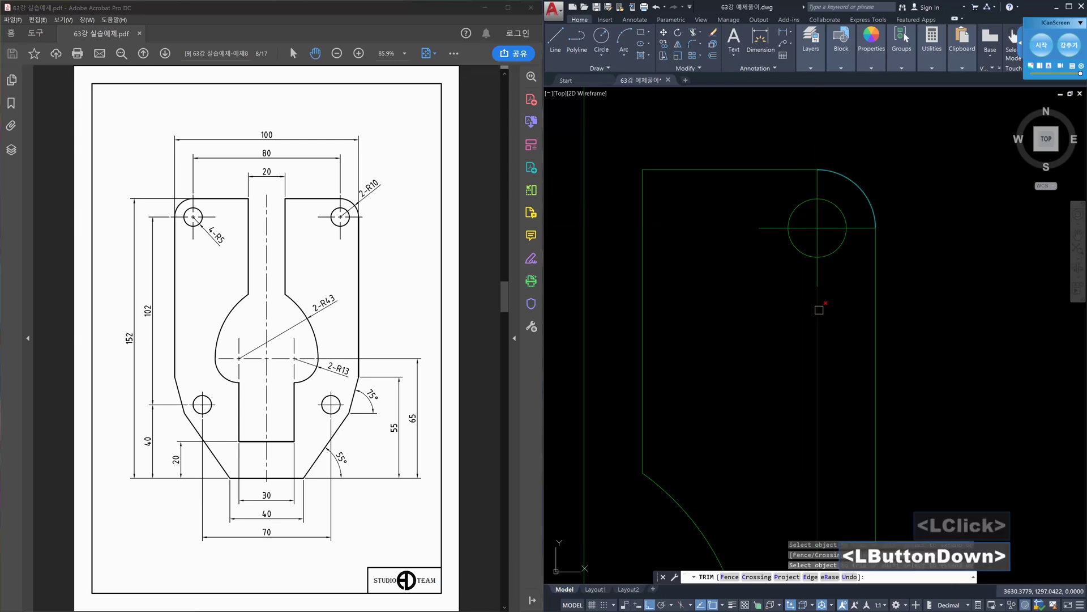
{"action": "key", "text": "Escape"}
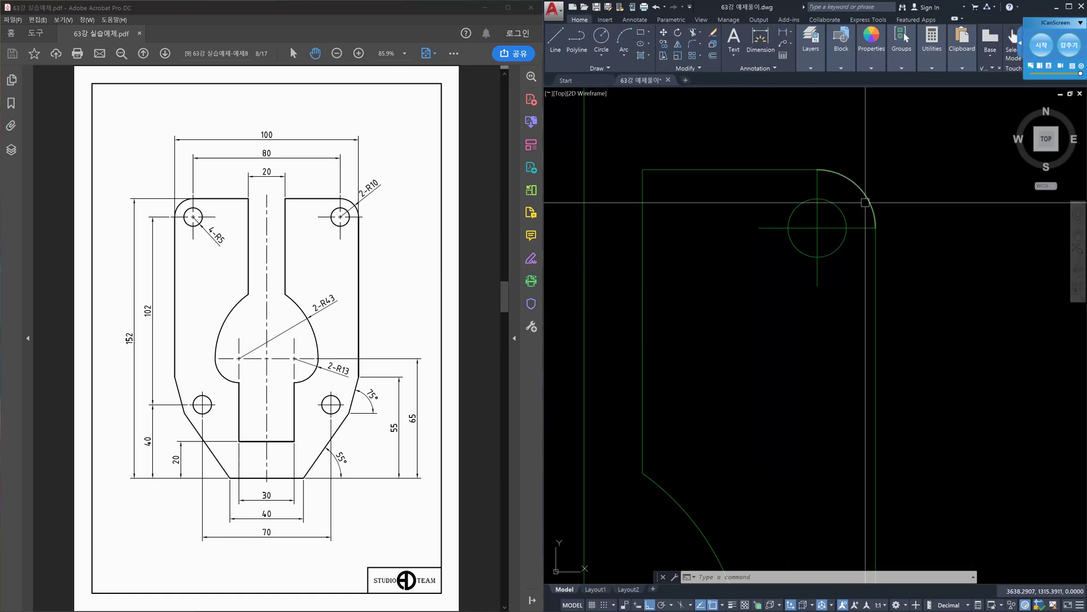
Trim the upper right hole's two location lines where they extend below and to the left of its circle.
{"action": "type", "text": "tr"}
{"action": "key", "text": "space"}
{"action": "left_click", "coordinate": [844, 245]}
{"action": "key", "text": "space"}
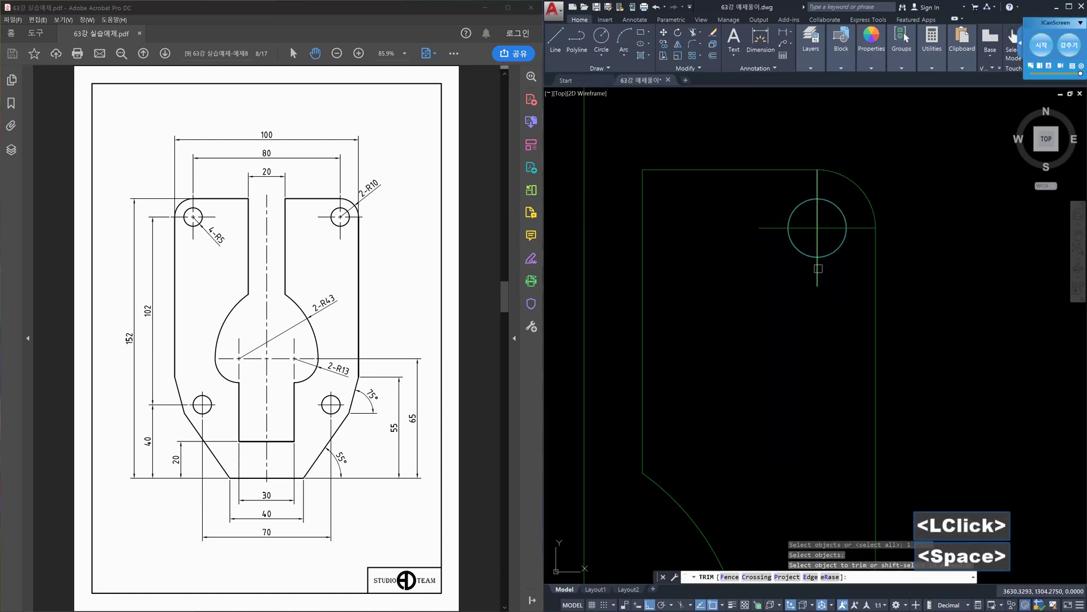
{"action": "left_click", "coordinate": [818, 268]}
{"action": "left_click", "coordinate": [775, 228]}
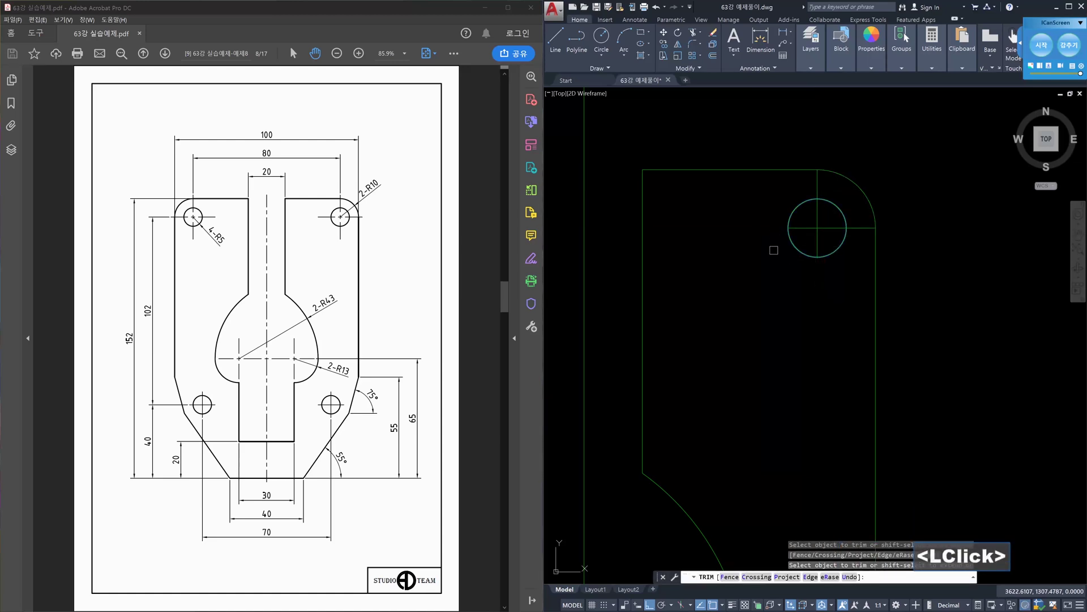
{"action": "key", "text": "Escape"}
{"action": "key", "text": "Escape"}
Lengthen all four ends of the upper right hole's location lines by a delta of 2.
{"action": "type", "text": "le"}
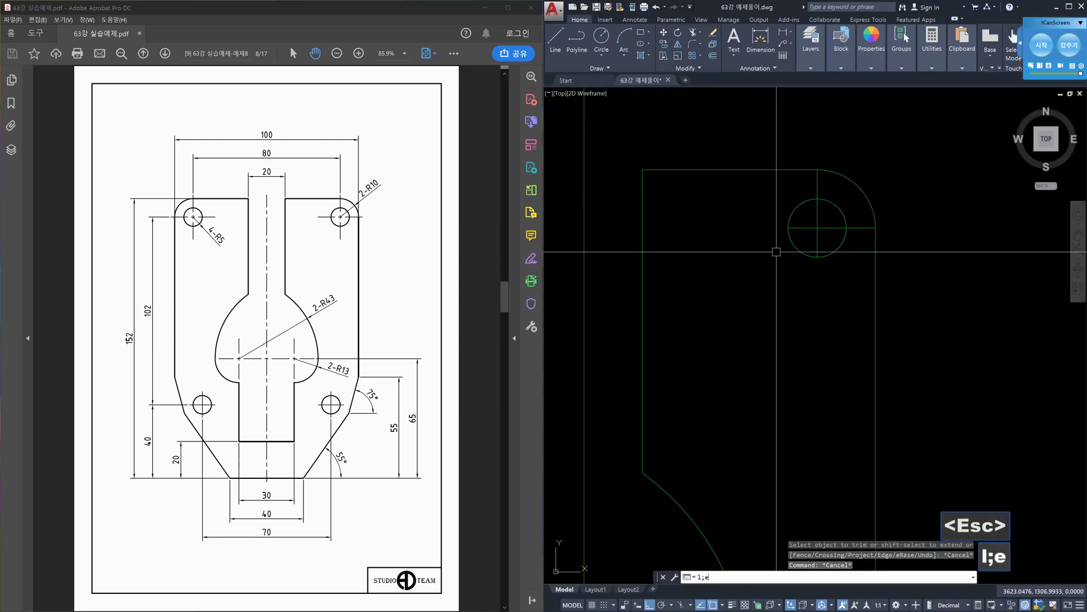
{"action": "key", "text": "Escape"}
{"action": "type", "text": "lect an"}
{"action": "key", "text": "Return"}
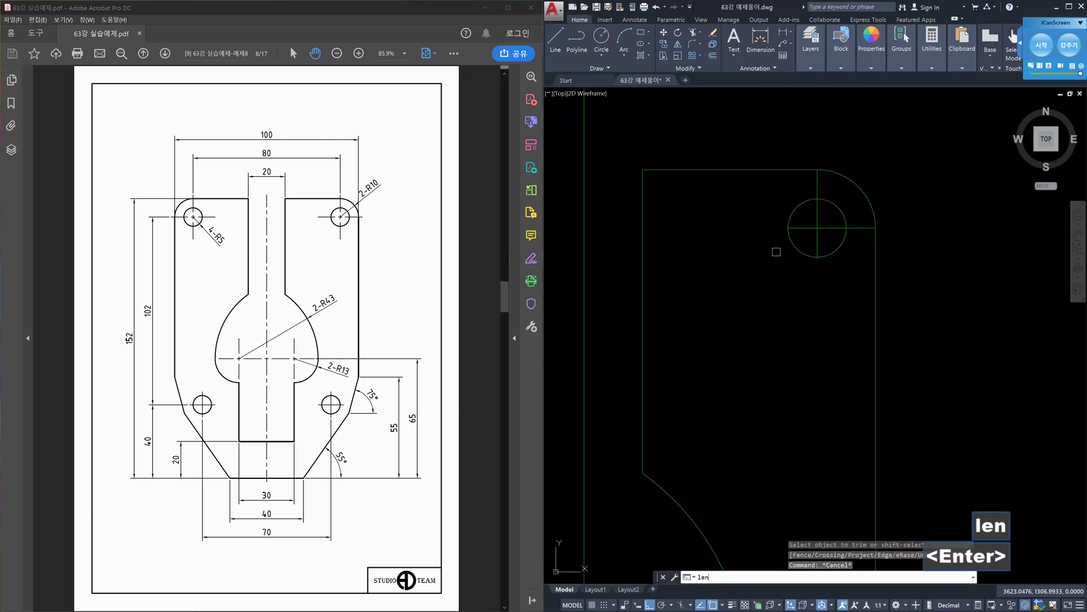
{"action": "type", "text": "de"}
{"action": "key", "text": "Return"}
{"action": "type", "text": "2"}
{"action": "key", "text": "Return"}
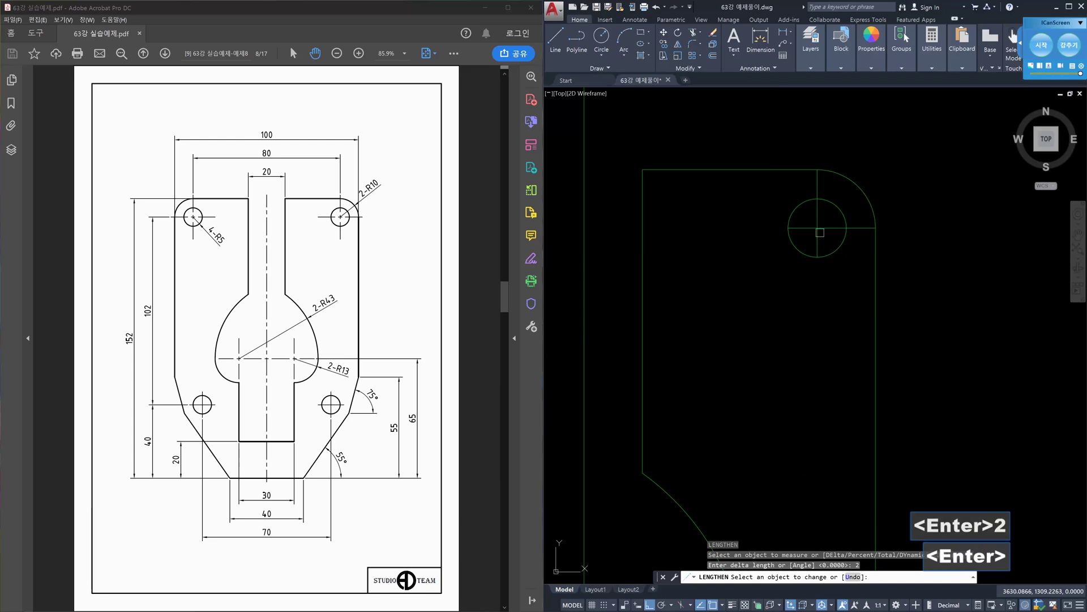
{"action": "left_click", "coordinate": [790, 228]}
{"action": "left_click", "coordinate": [814, 238]}
{"action": "left_click", "coordinate": [862, 228]}
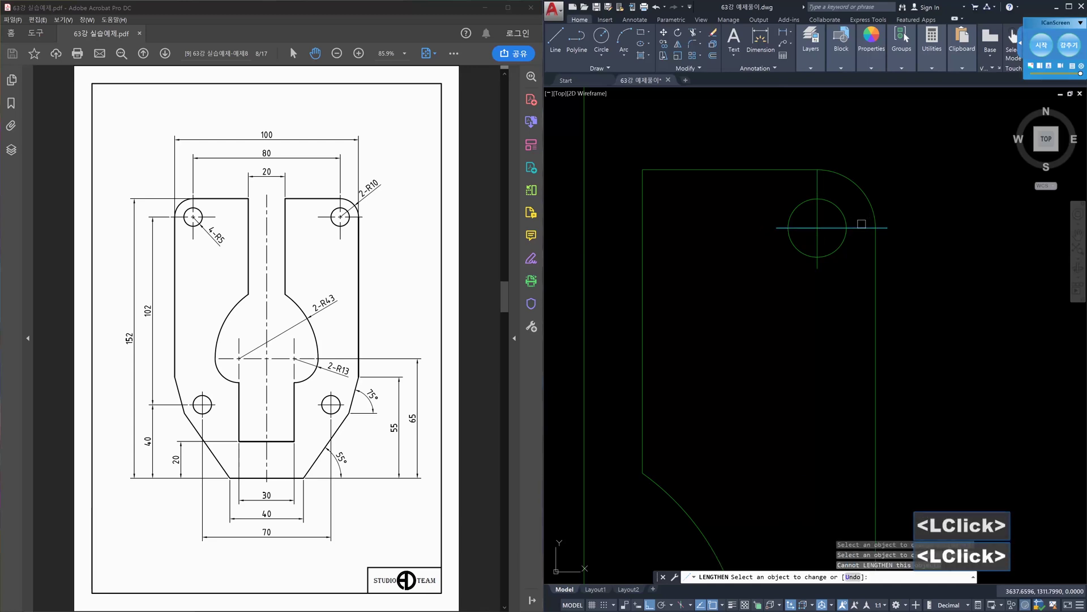
{"action": "left_click", "coordinate": [820, 184]}
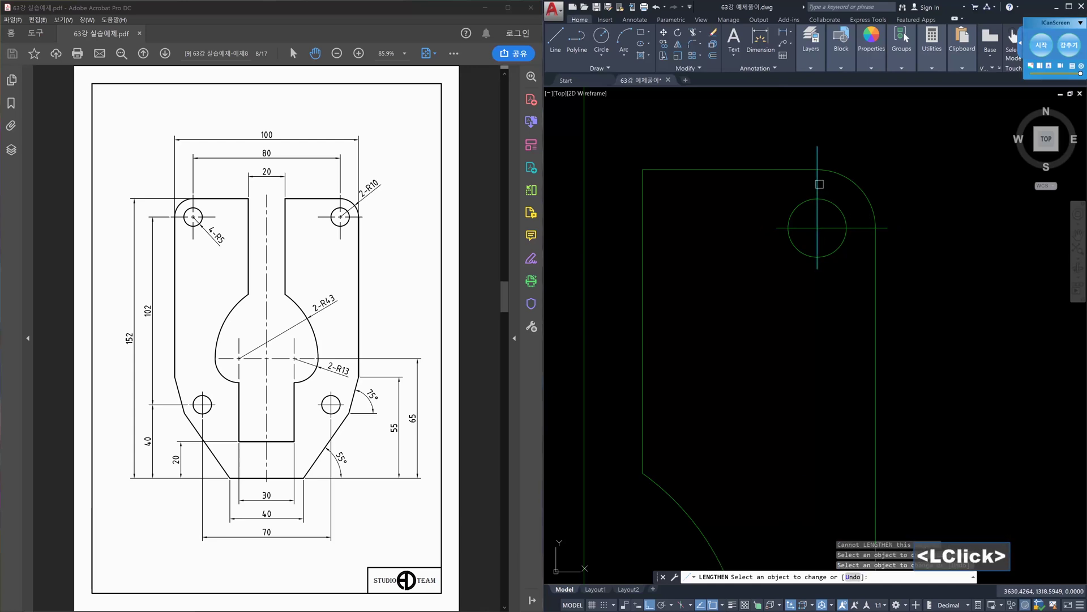
{"action": "key", "text": "Escape"}
{"action": "scroll", "coordinate": [854, 226], "scroll_direction": "down", "scroll_amount": 2}
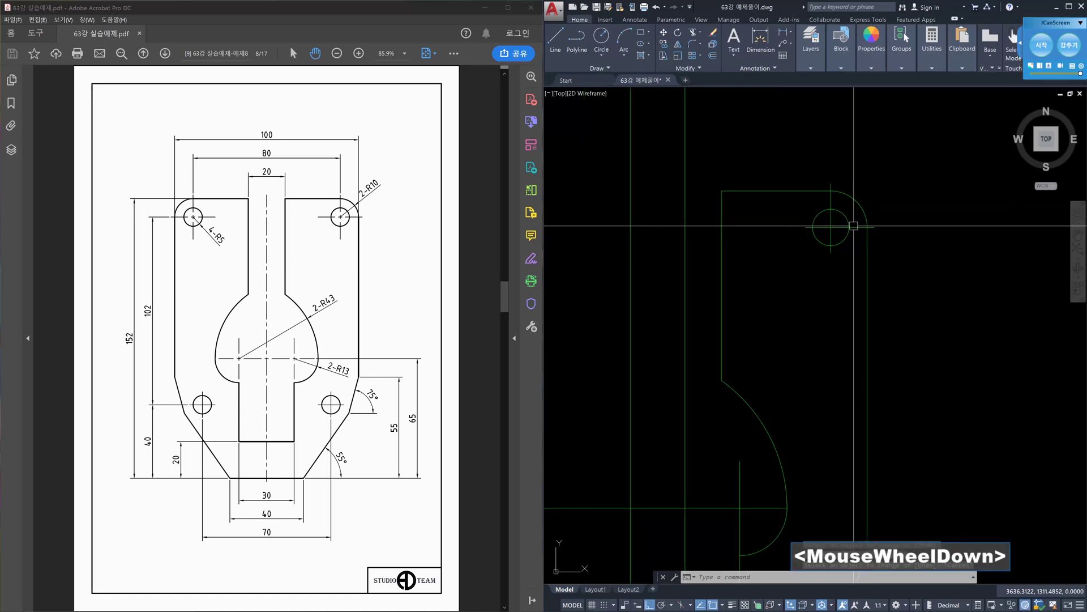
{"action": "scroll", "coordinate": [845, 233], "scroll_direction": "up", "scroll_amount": 4}
{"action": "scroll", "coordinate": [845, 233], "scroll_direction": "down", "scroll_amount": 2}
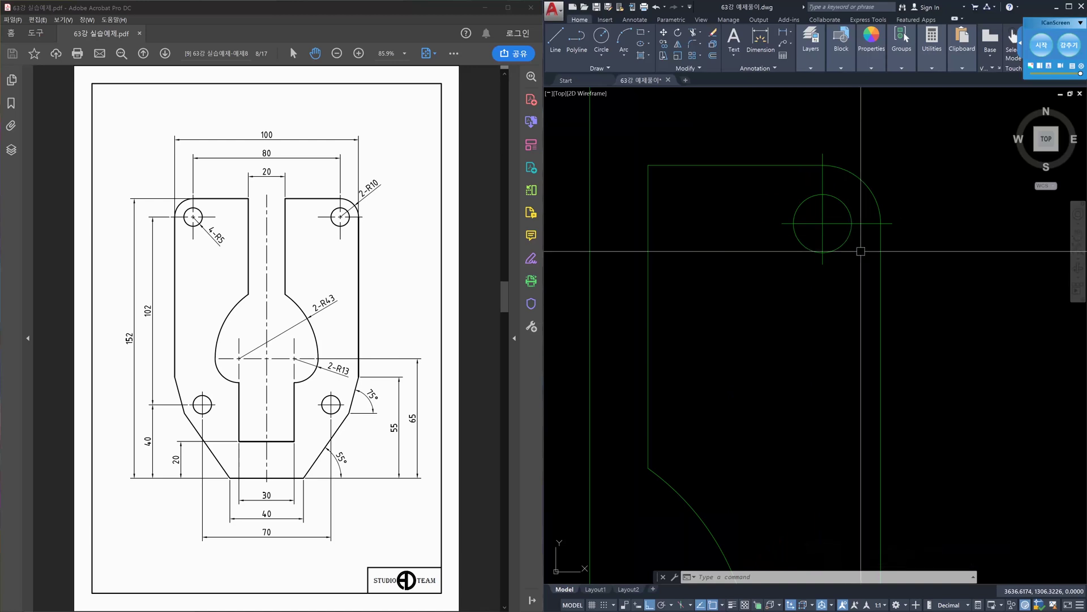
{"action": "key", "text": "space"}
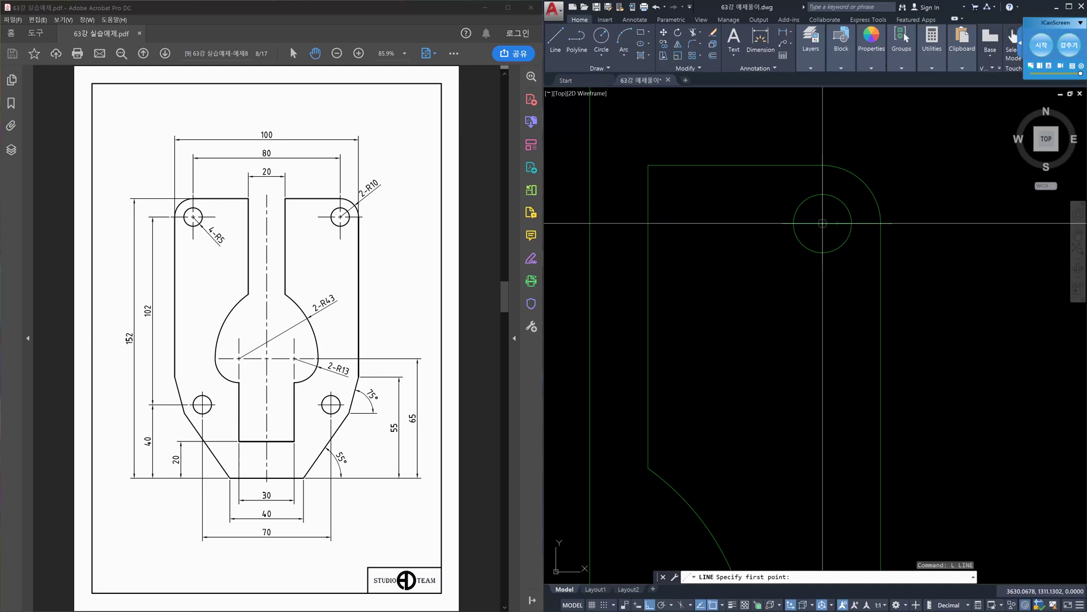
{"action": "scroll", "coordinate": [823, 223], "scroll_direction": "down", "scroll_amount": 2}
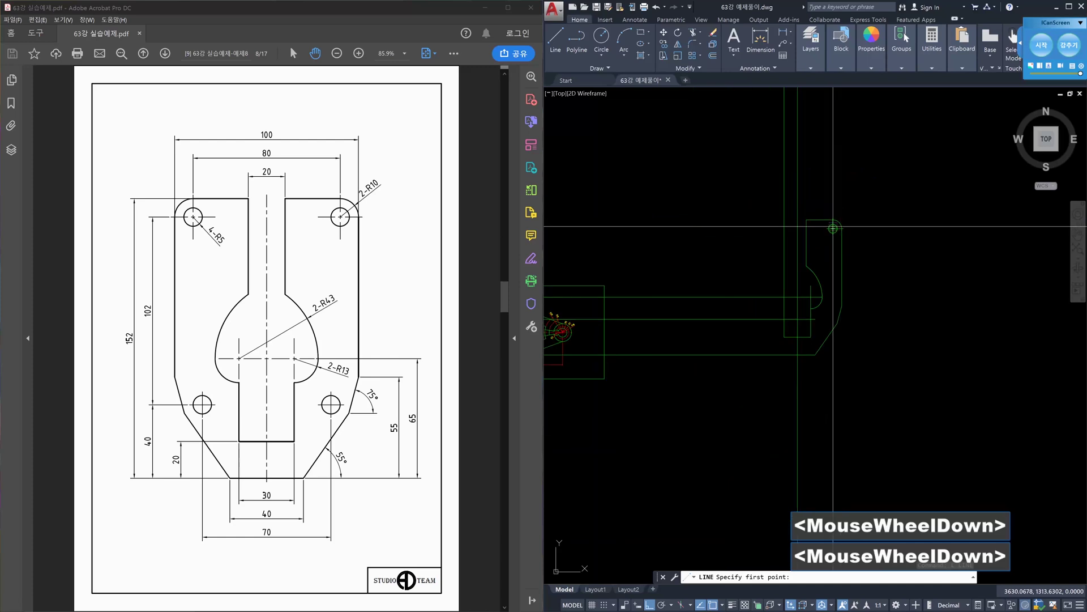
{"action": "scroll", "coordinate": [833, 229], "scroll_direction": "up", "scroll_amount": 2}
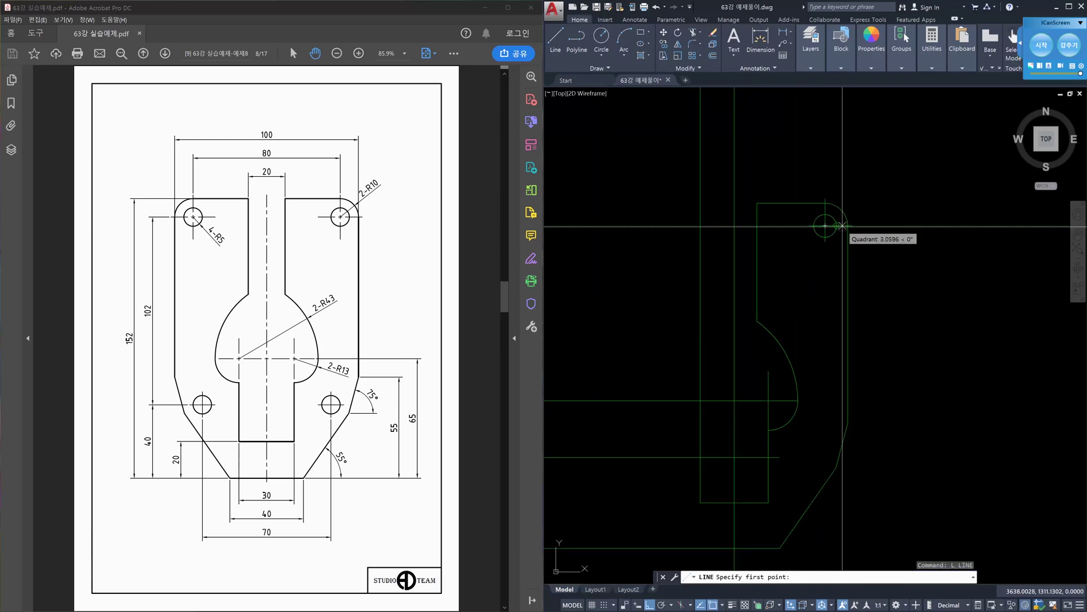
{"action": "scroll", "coordinate": [832, 225], "scroll_direction": "up", "scroll_amount": 2}
{"action": "left_click", "coordinate": [827, 223]}
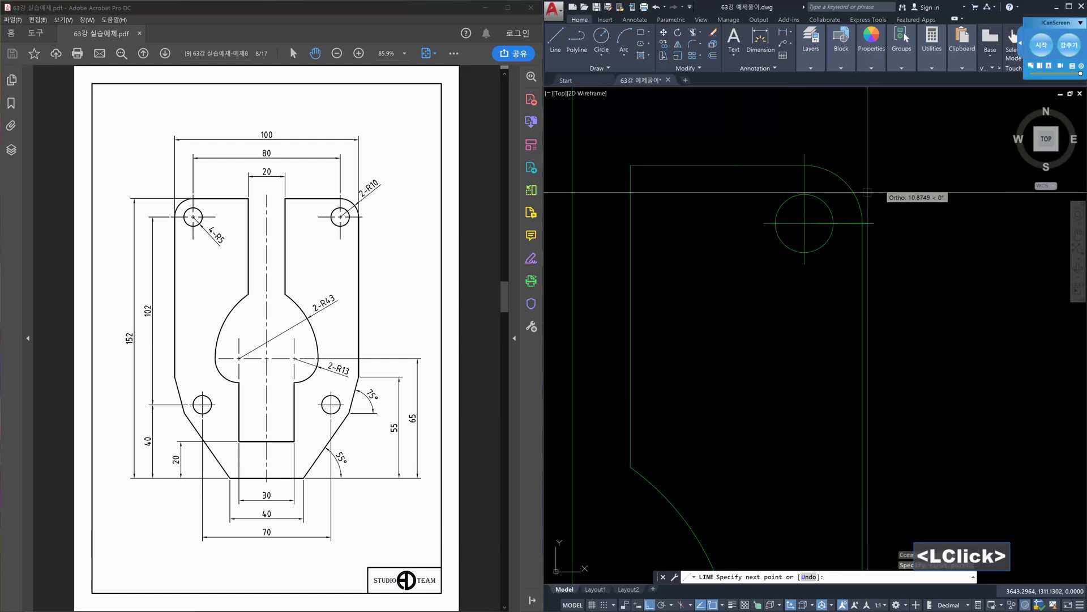
{"action": "key", "text": "Escape"}
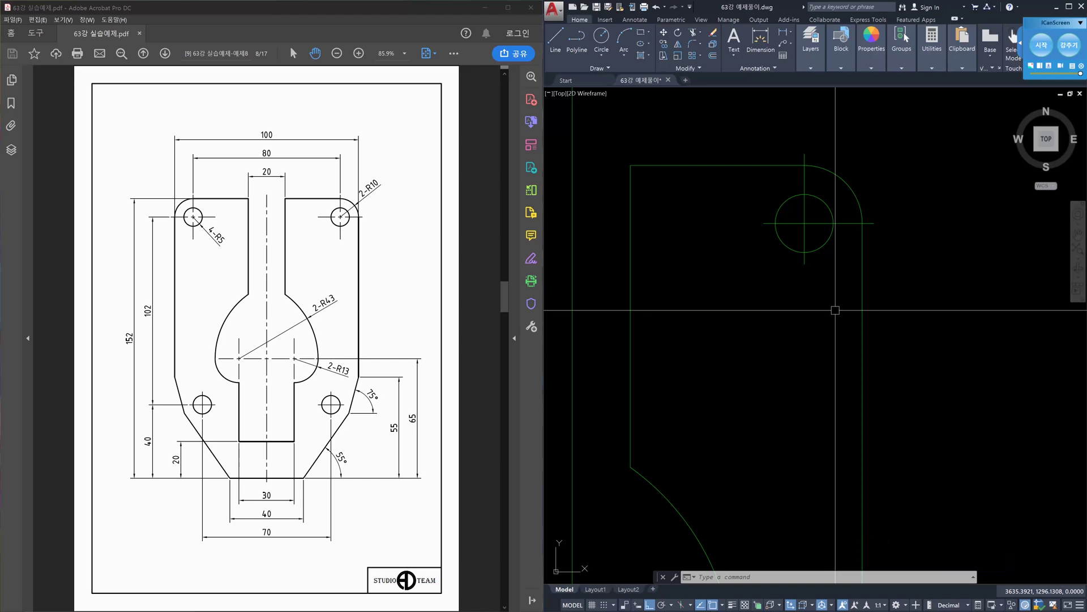
Undo the lengthening of the upper right hole's location lines and their trim to the hole's circle.
{"action": "key", "text": "ctrl+z"}
{"action": "key", "text": "ctrl+z"}
{"action": "key", "text": "ctrl+z"}
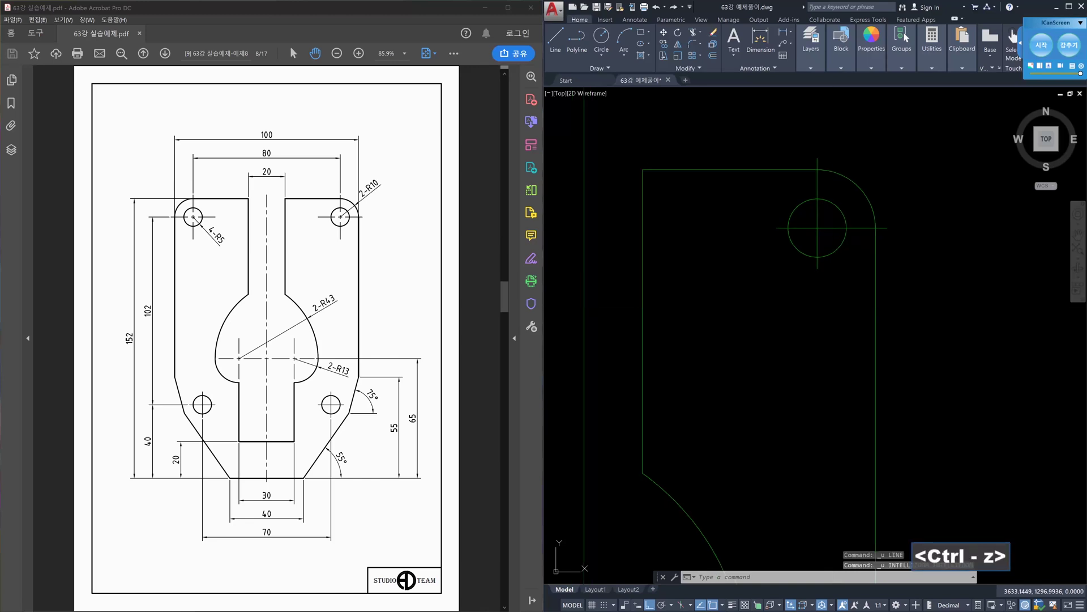
{"action": "key", "text": "ctrl+z"}
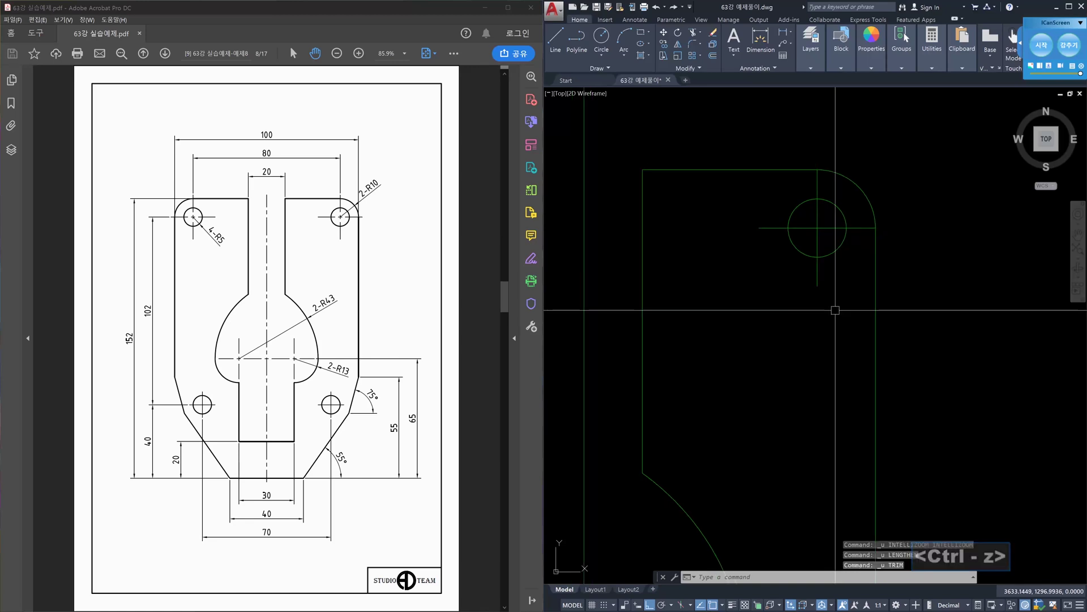
Lengthen the arc-trimmed location lines of the upper right hole by a delta of 2 at all four ends.
{"action": "type", "text": "lect an"}
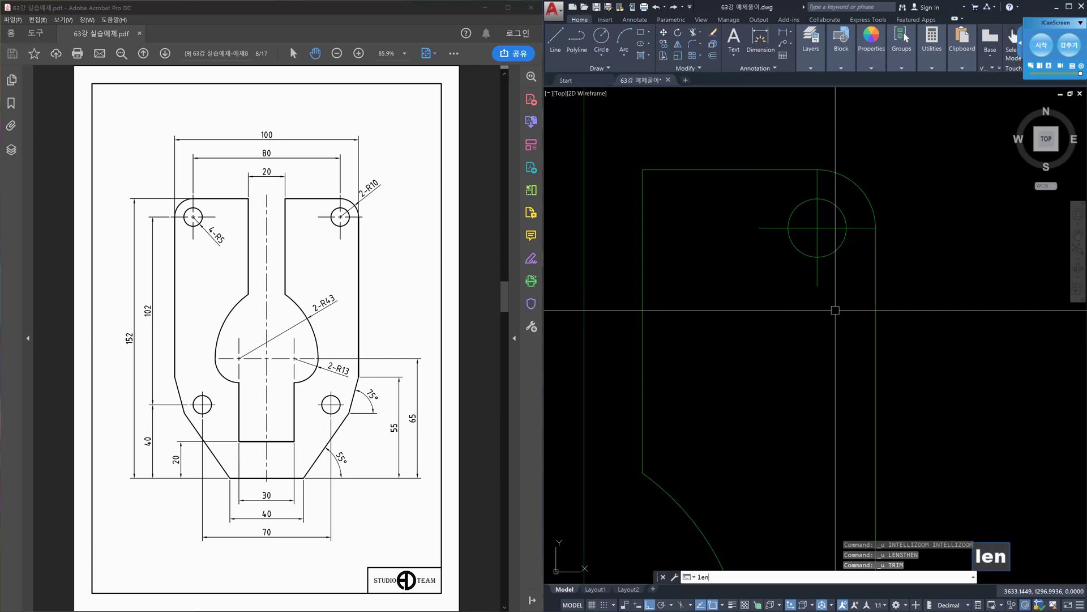
{"action": "key", "text": "Return"}
{"action": "type", "text": "de"}
{"action": "key", "text": "Return"}
{"action": "type", "text": "2"}
{"action": "key", "text": "Return"}
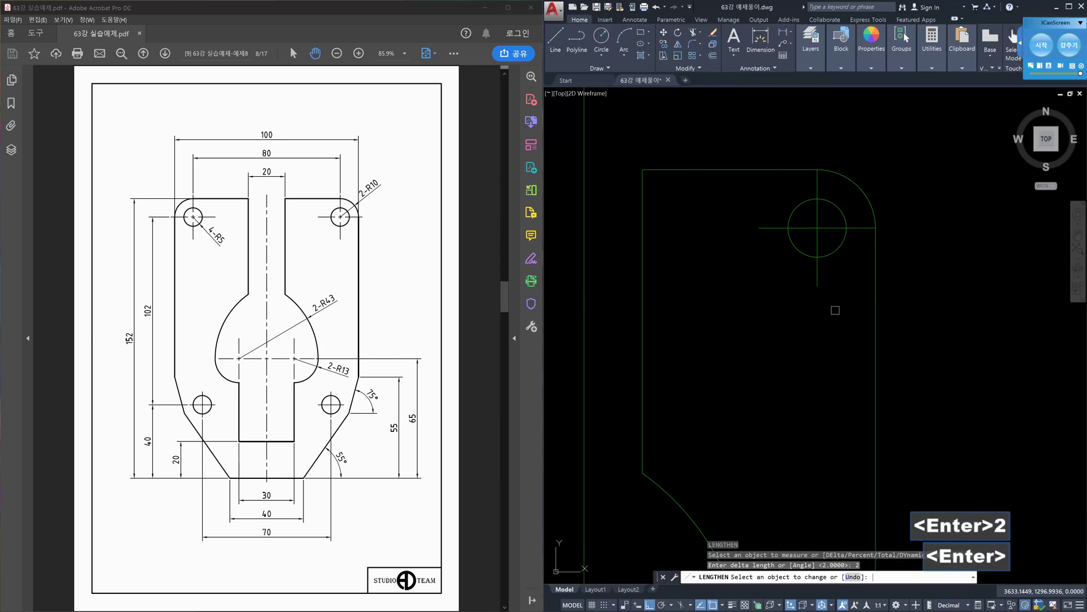
{"action": "left_click", "coordinate": [817, 269]}
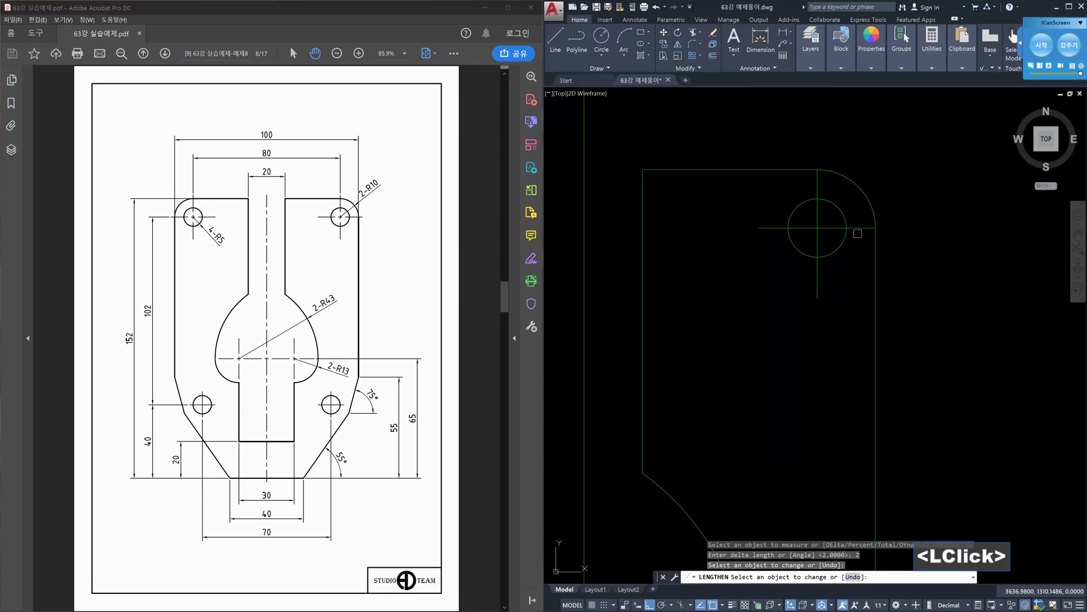
{"action": "left_click", "coordinate": [859, 228]}
{"action": "left_click", "coordinate": [819, 181]}
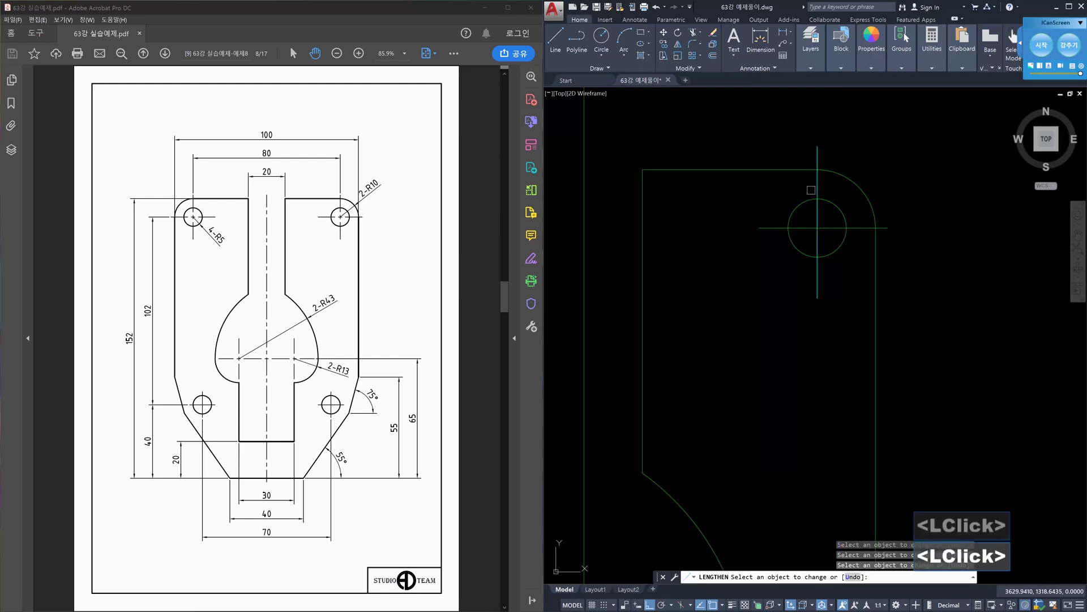
{"action": "left_click", "coordinate": [769, 231]}
{"action": "key", "text": "Escape"}
{"action": "key", "text": "Escape"}
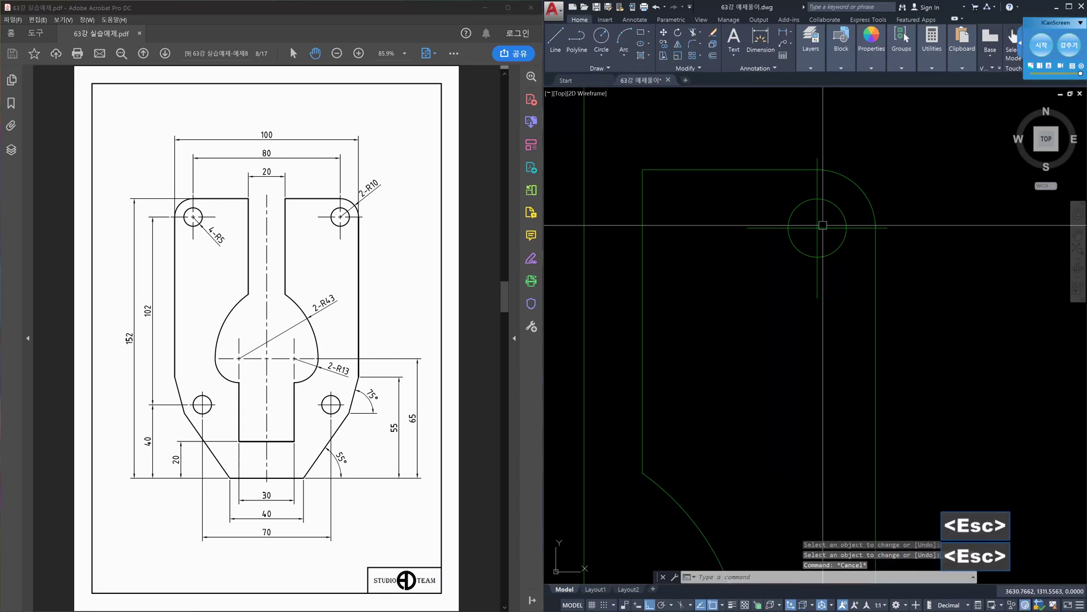
{"action": "left_click", "coordinate": [768, 229]}
{"action": "key", "text": "Escape"}
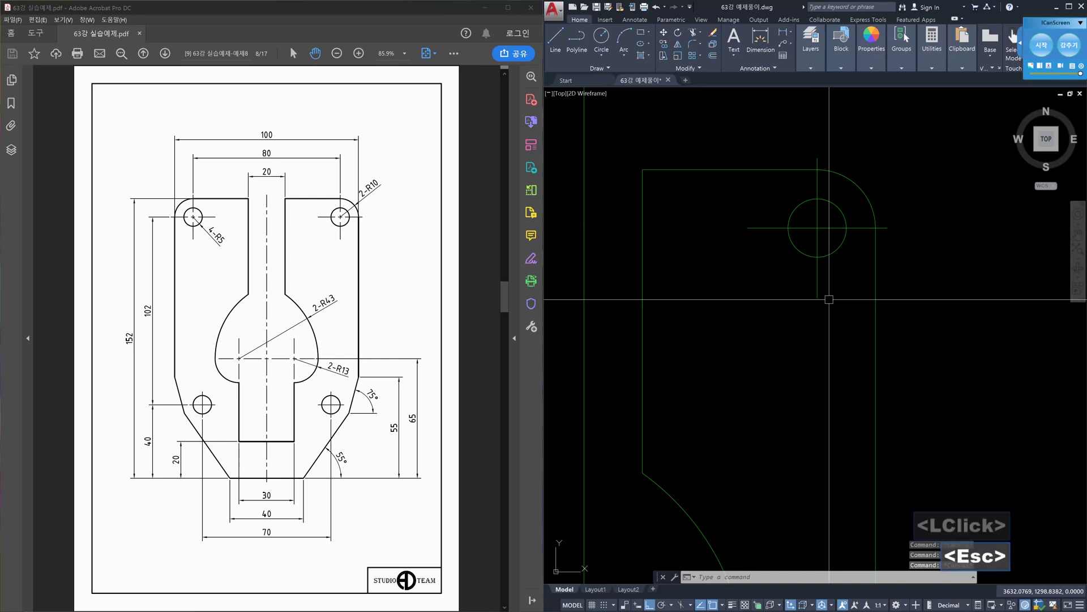
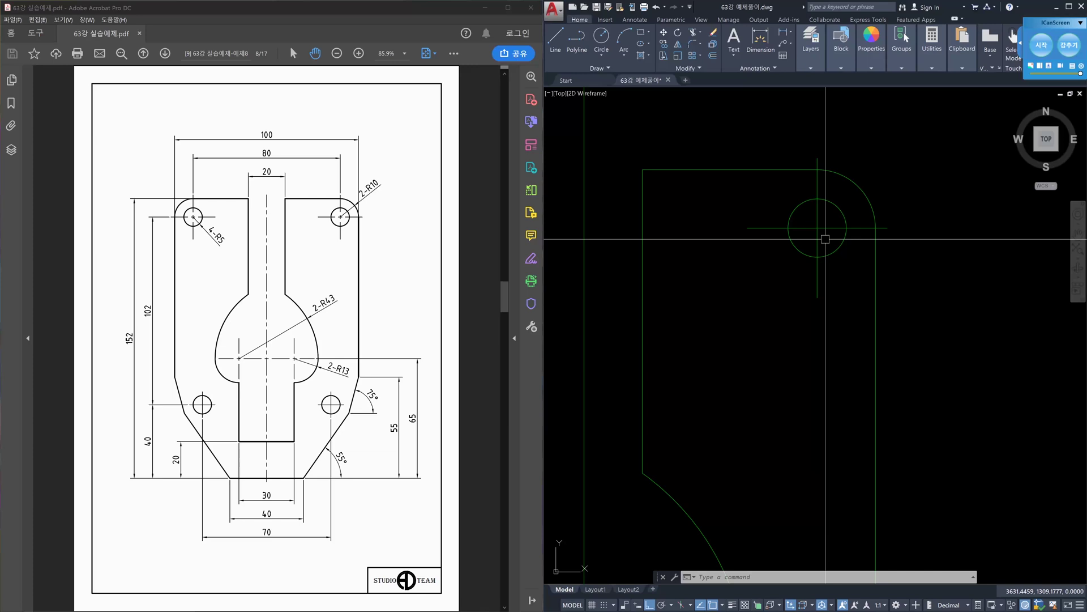
Move the upper right hole's horizontal and vertical location lines to the 중심선 layer.
{"action": "left_click", "coordinate": [826, 238]}
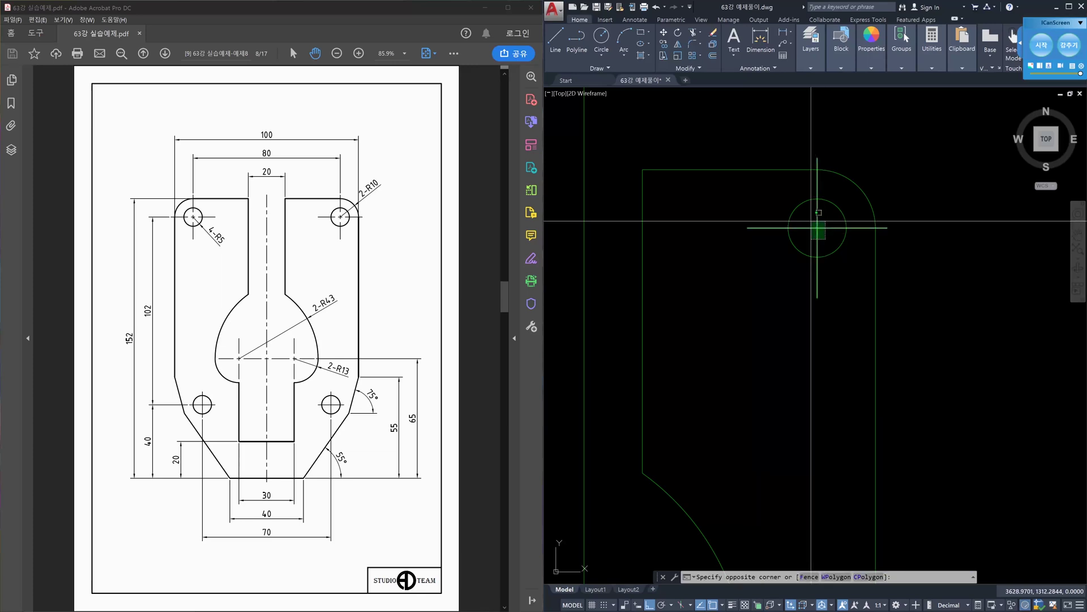
{"action": "left_click", "coordinate": [811, 221]}
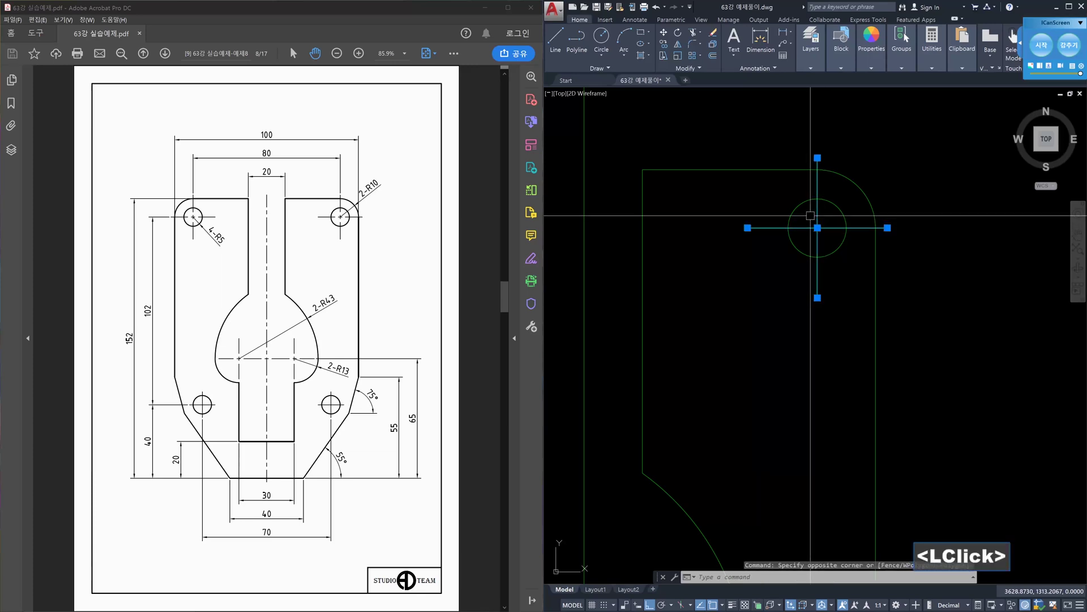
{"action": "left_click", "coordinate": [811, 69]}
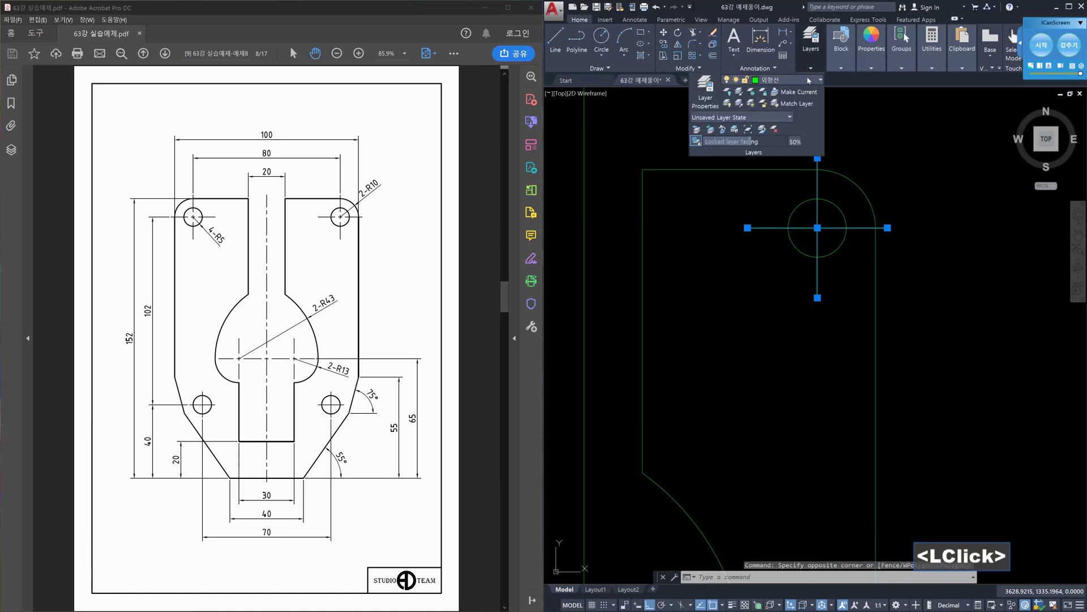
{"action": "left_click", "coordinate": [808, 79]}
{"action": "left_click", "coordinate": [787, 175]}
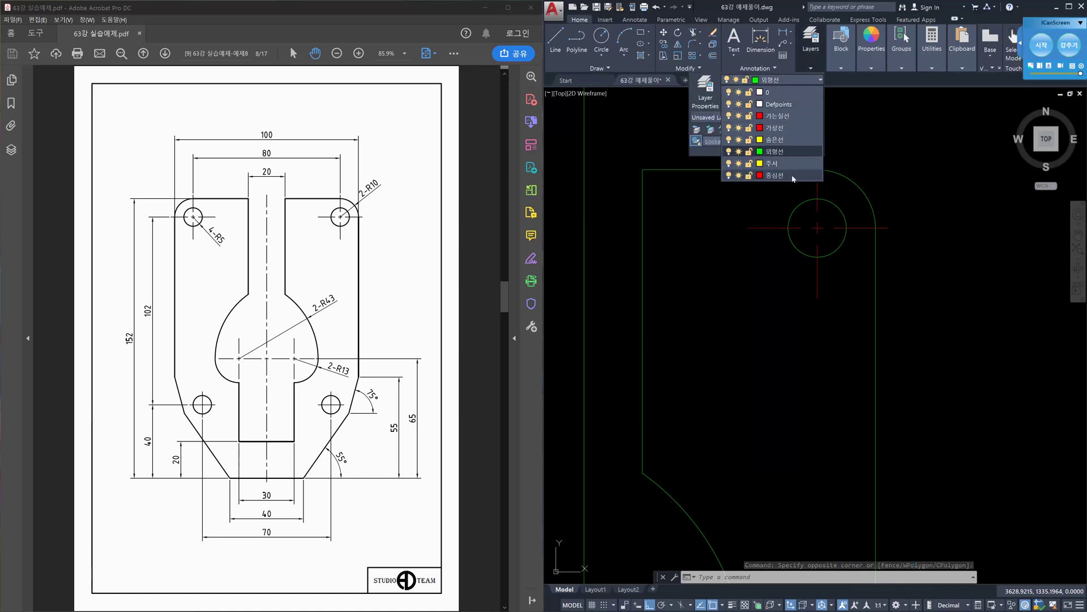
{"action": "left_click", "coordinate": [817, 229]}
{"action": "key", "text": "Escape"}
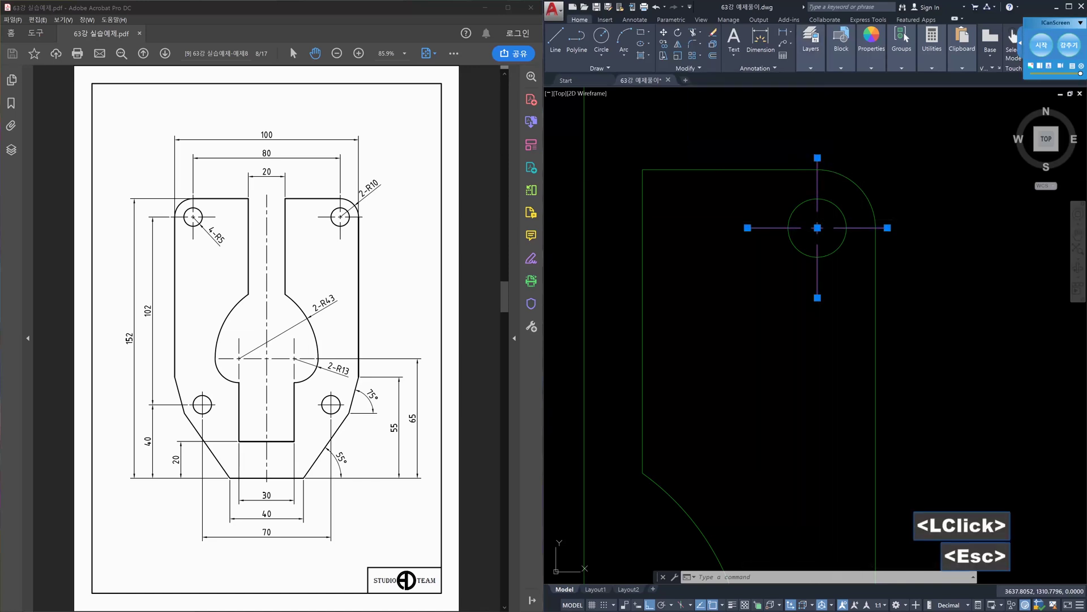
{"action": "key", "text": "Escape"}
{"action": "scroll", "coordinate": [905, 220], "scroll_direction": "down", "scroll_amount": 2}
{"action": "middle_click_drag", "start_coordinate": [905, 246], "coordinate": [917, 145]}
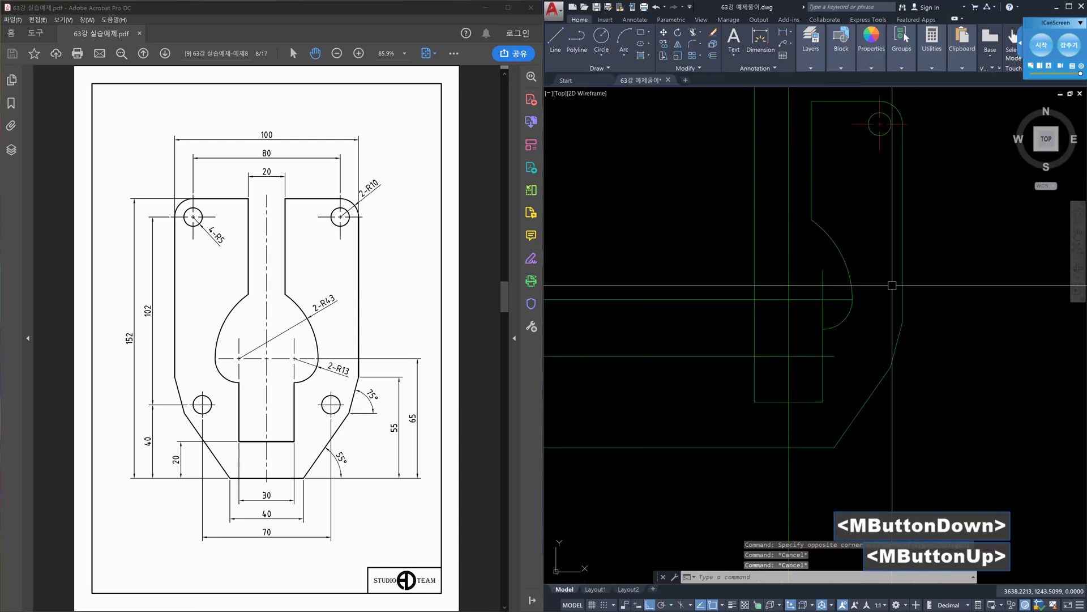
Offset the plate's vertical centre axis 35 to the right to locate the lower right hole.
{"action": "mouse_move", "coordinate": [866, 307]}
{"action": "middle_mouse_down"}
{"action": "mouse_move", "coordinate": [871, 340]}
{"action": "mouse_move", "coordinate": [870, 231]}
{"action": "middle_mouse_up"}
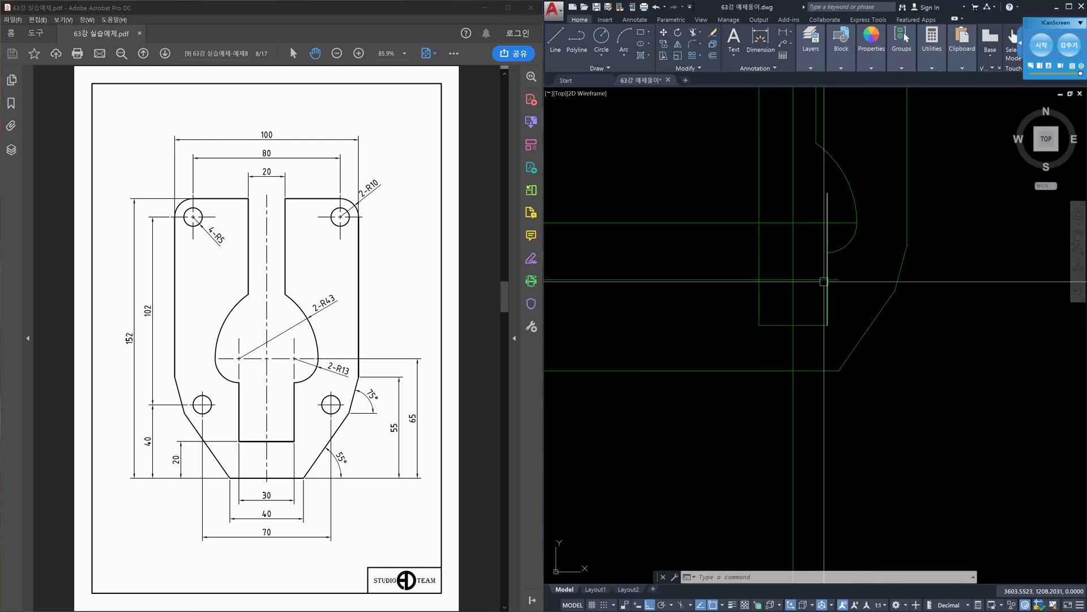
{"action": "key", "text": "Escape"}
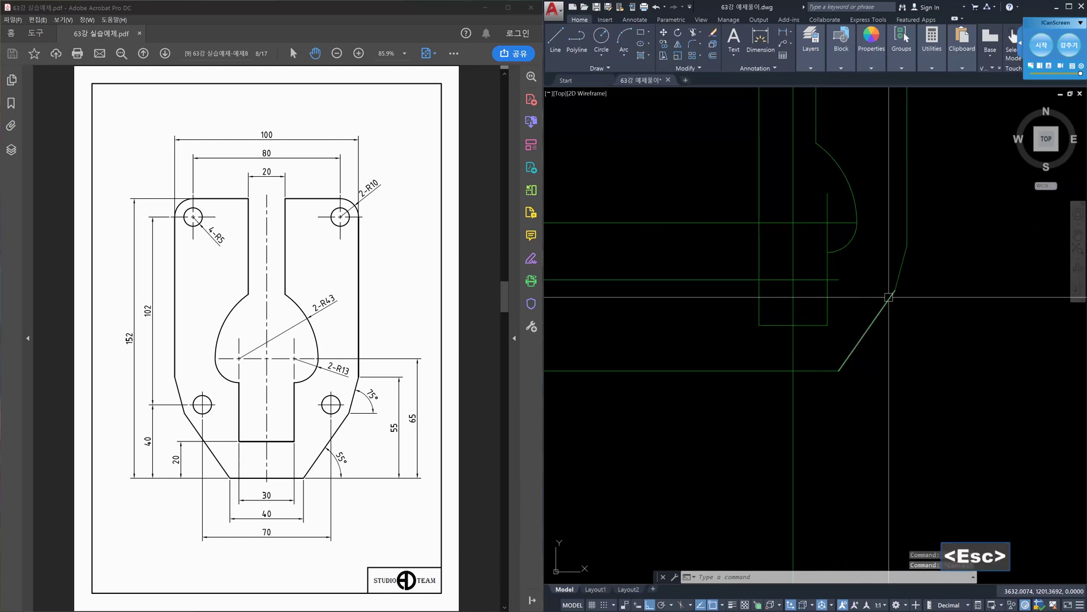
{"action": "key", "text": "Escape"}
{"action": "type", "text": "o"}
{"action": "key", "text": "Return"}
{"action": "type", "text": "3"}
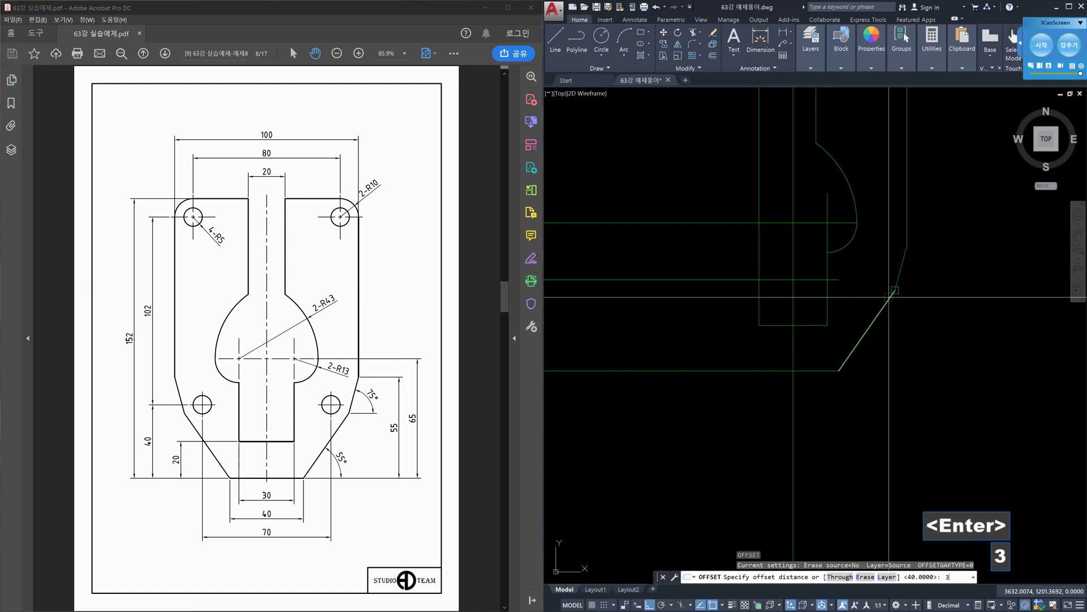
{"action": "type", "text": "5"}
{"action": "key", "text": "Return"}
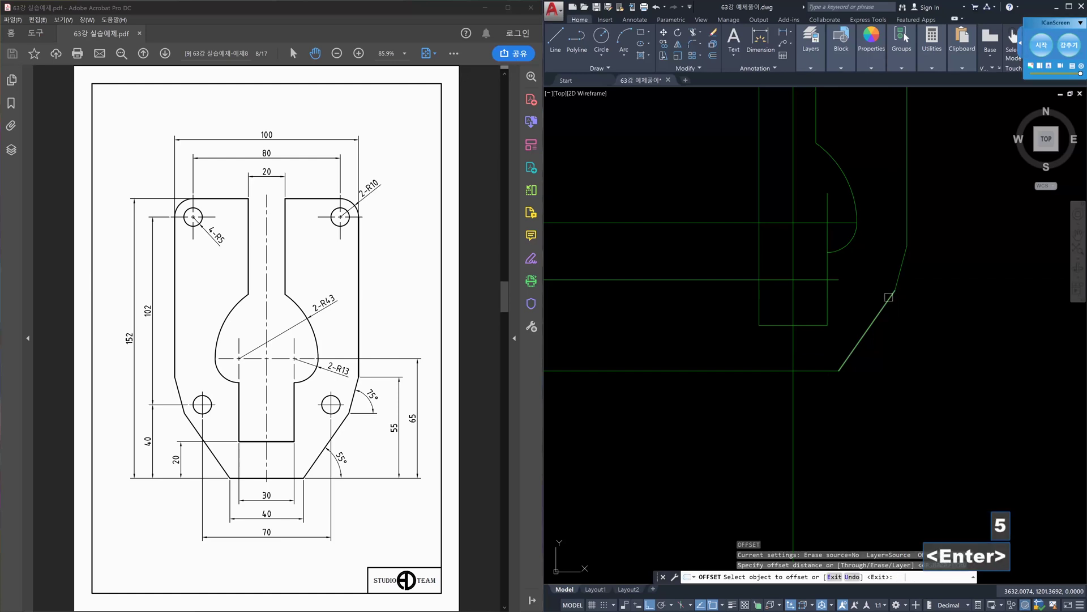
{"action": "left_click", "coordinate": [793, 349]}
{"action": "left_click", "coordinate": [894, 348]}
{"action": "key", "text": "Escape"}
{"action": "key", "text": "Escape"}
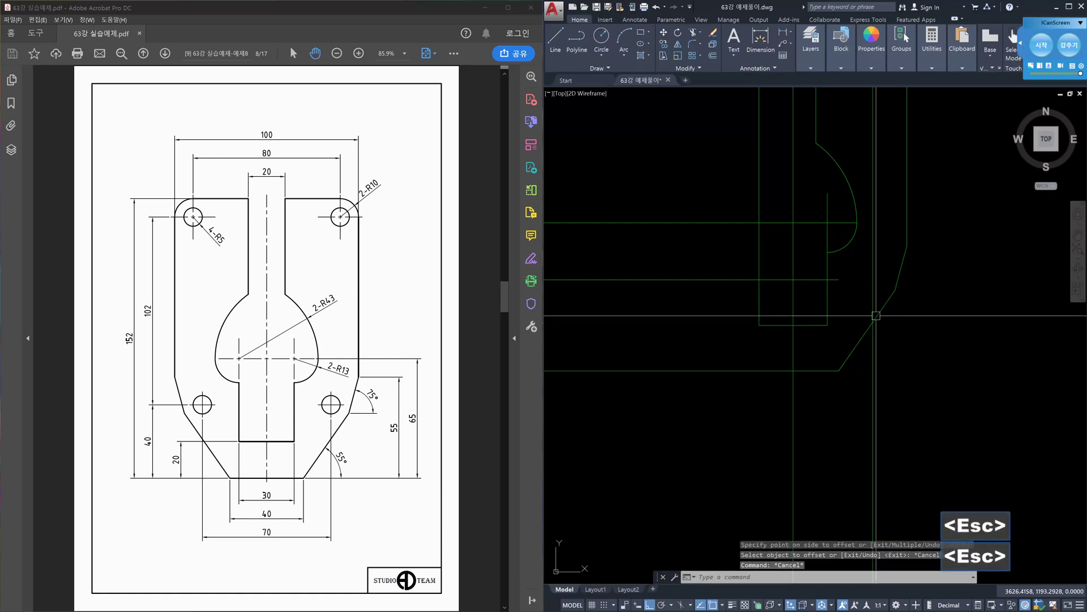
Extend the lower hole's horizontal location line to the new vertical offset line.
{"action": "type", "text": "ex"}
{"action": "key", "text": "space"}
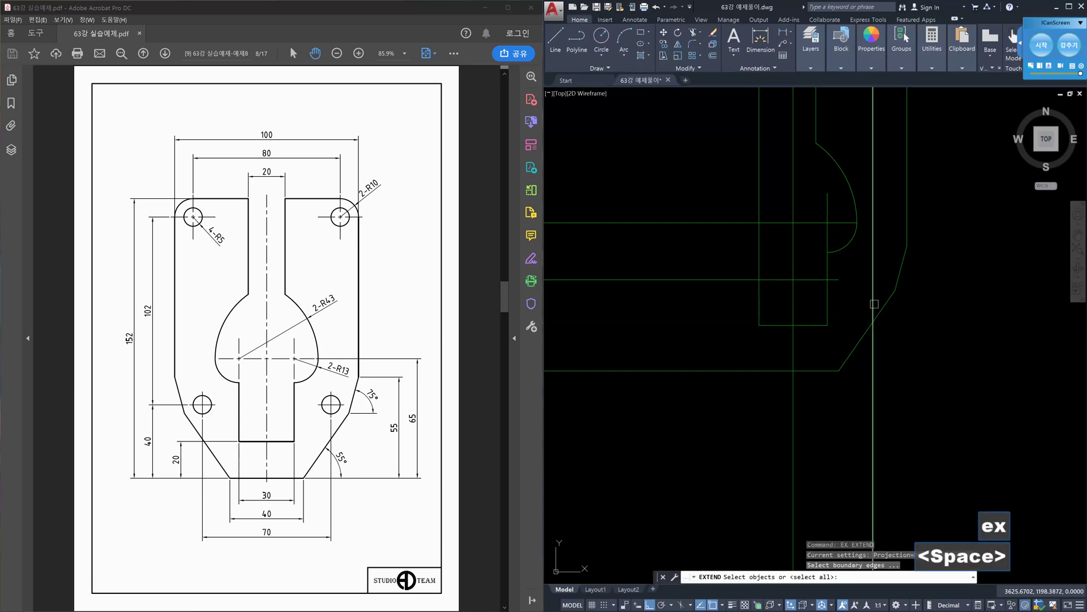
{"action": "left_click", "coordinate": [873, 284]}
{"action": "key", "text": "space"}
{"action": "left_click", "coordinate": [851, 282]}
{"action": "key", "text": "Escape"}
{"action": "key", "text": "Escape"}
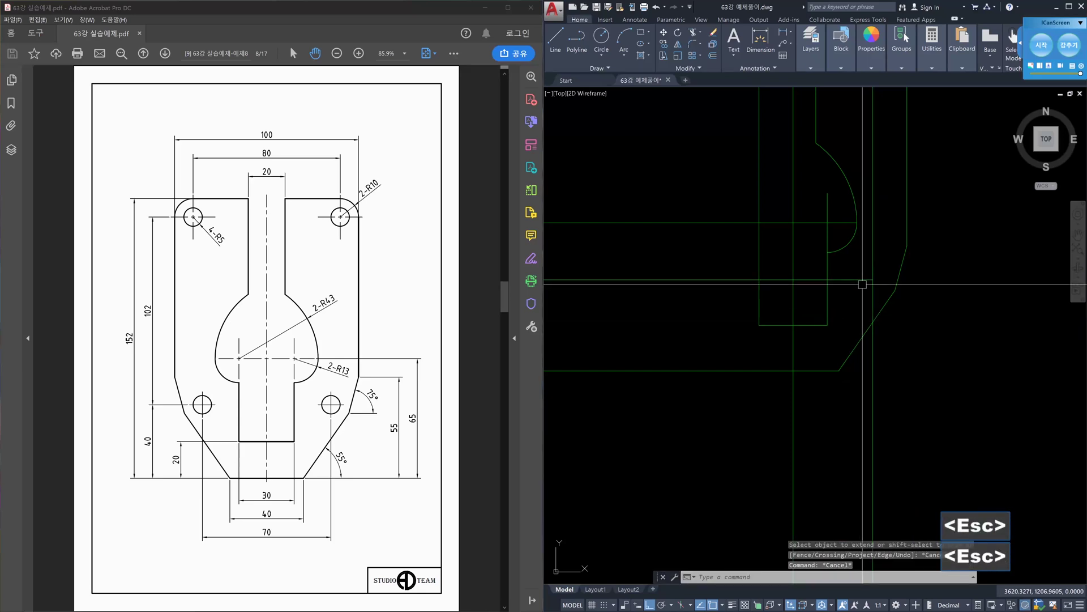
Draw a circle of radius 5 centred where the lower right hole's location lines meet.
{"action": "type", "text": "c"}
{"action": "key", "text": "space"}
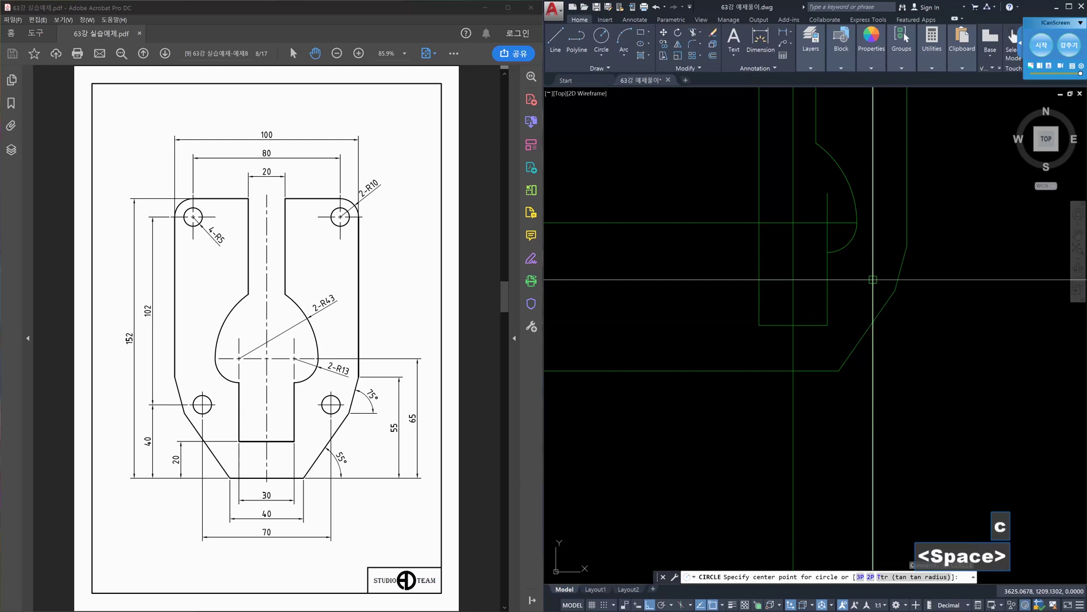
{"action": "left_click", "coordinate": [872, 279]}
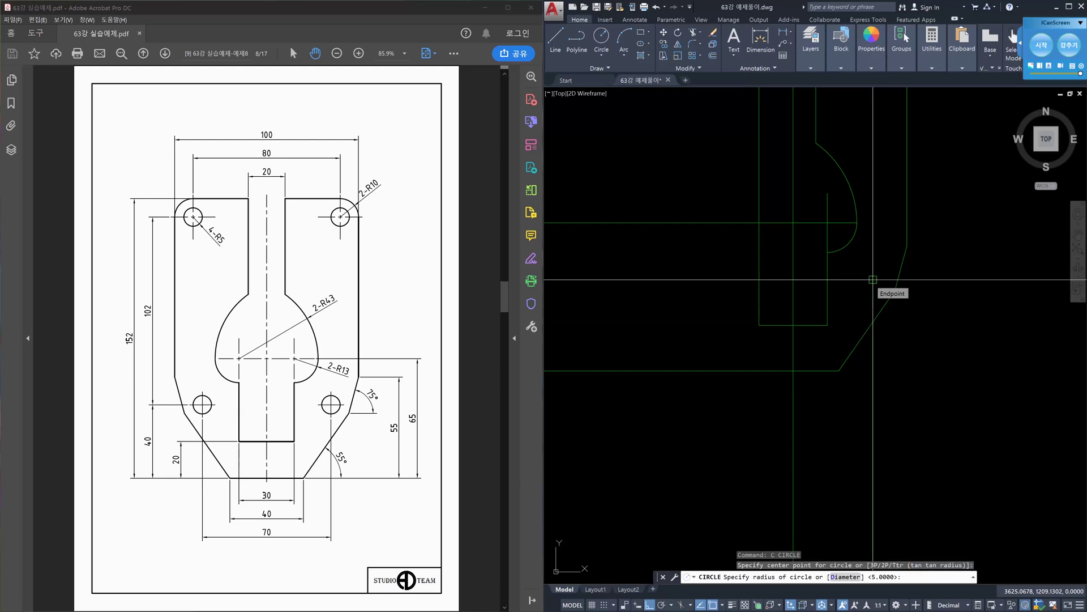
{"action": "key", "text": "Return"}
Trim the lower right hole's horizontal and vertical location lines back to its circle.
{"action": "scroll", "coordinate": [871, 280], "scroll_direction": "up", "scroll_amount": 2}
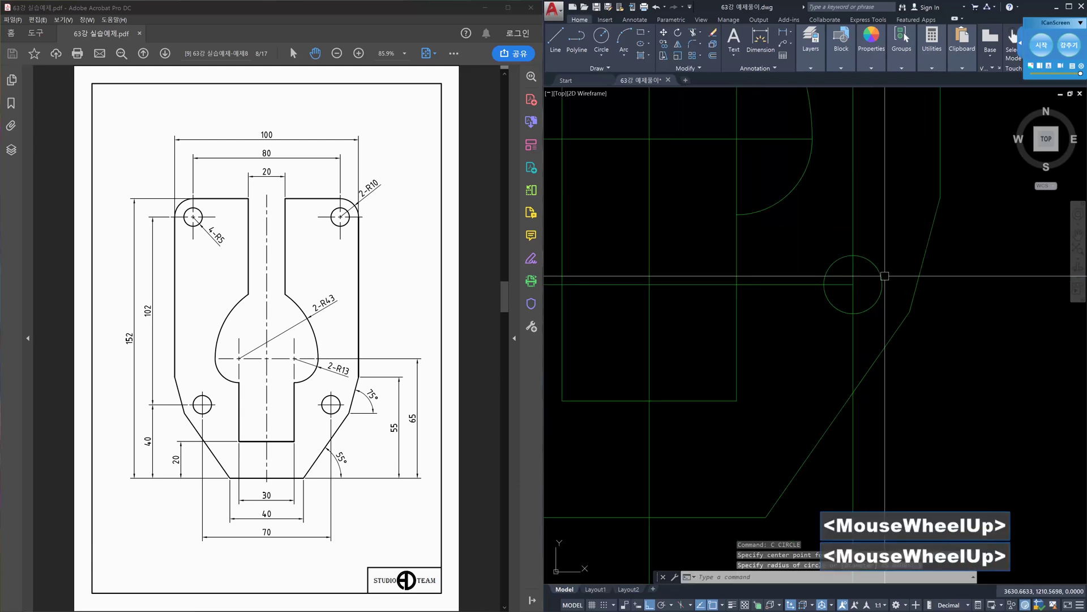
{"action": "type", "text": "tr"}
{"action": "key", "text": "space"}
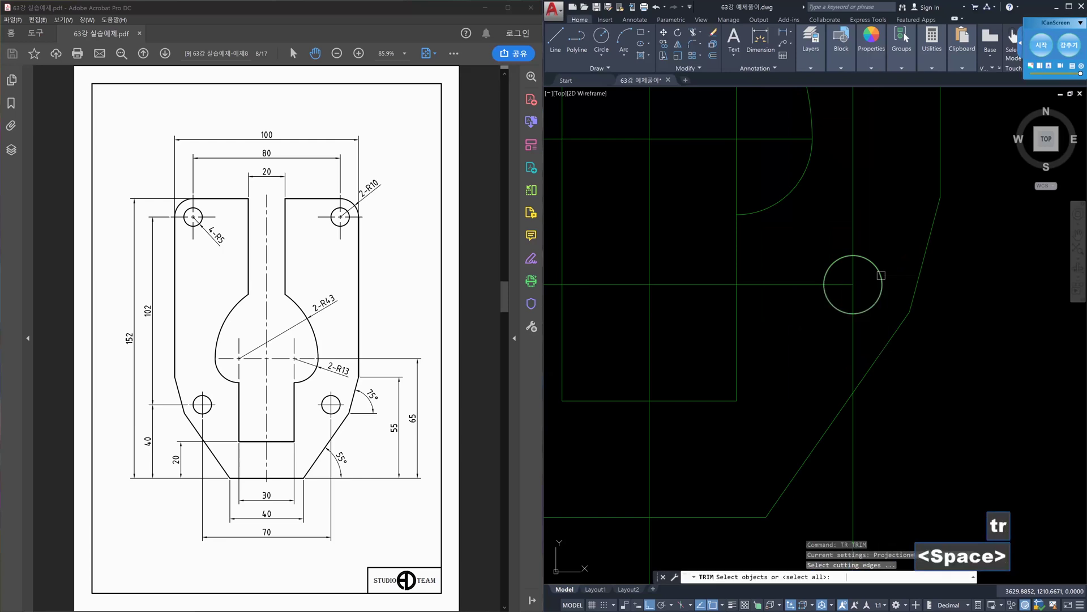
{"action": "left_click", "coordinate": [887, 315]}
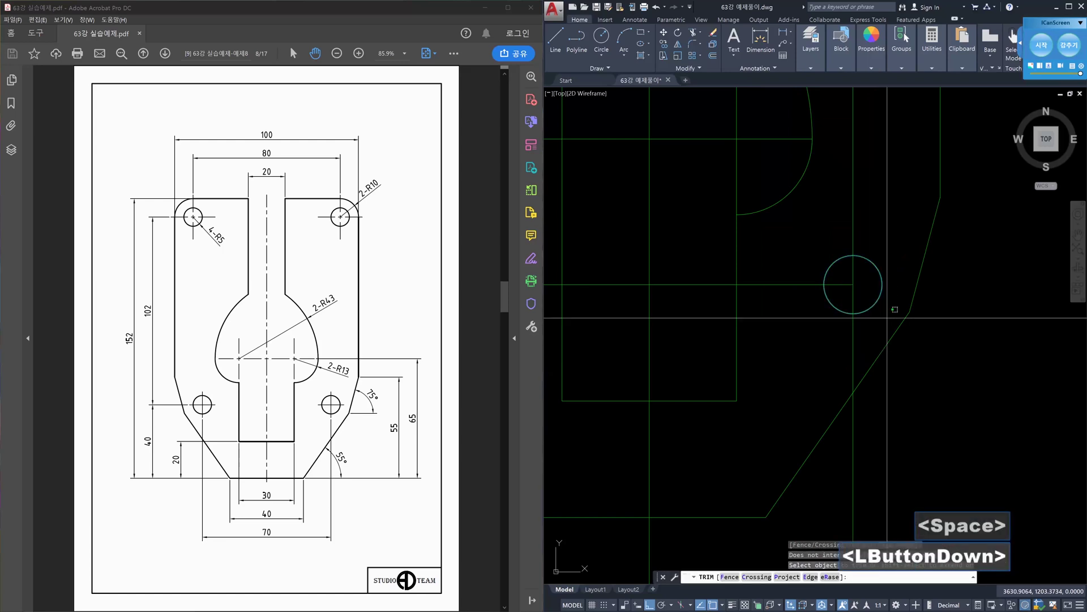
{"action": "left_click", "coordinate": [806, 239]}
{"action": "key", "text": "Return"}
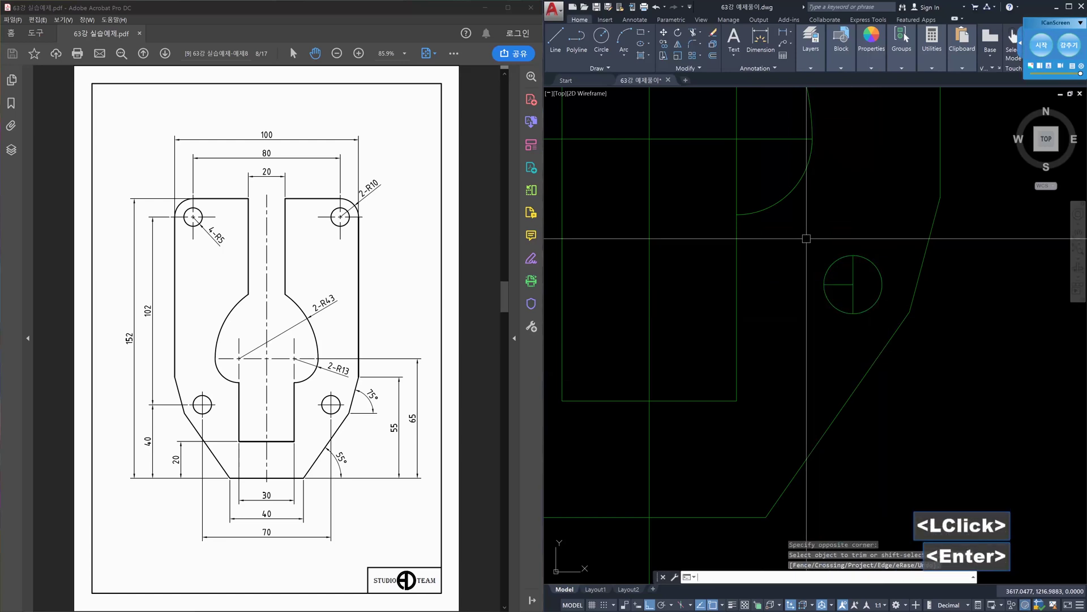
Extend the lower right hole's horizontal location line across to the right side of its circle.
{"action": "type", "text": "ex"}
{"action": "key", "text": "space"}
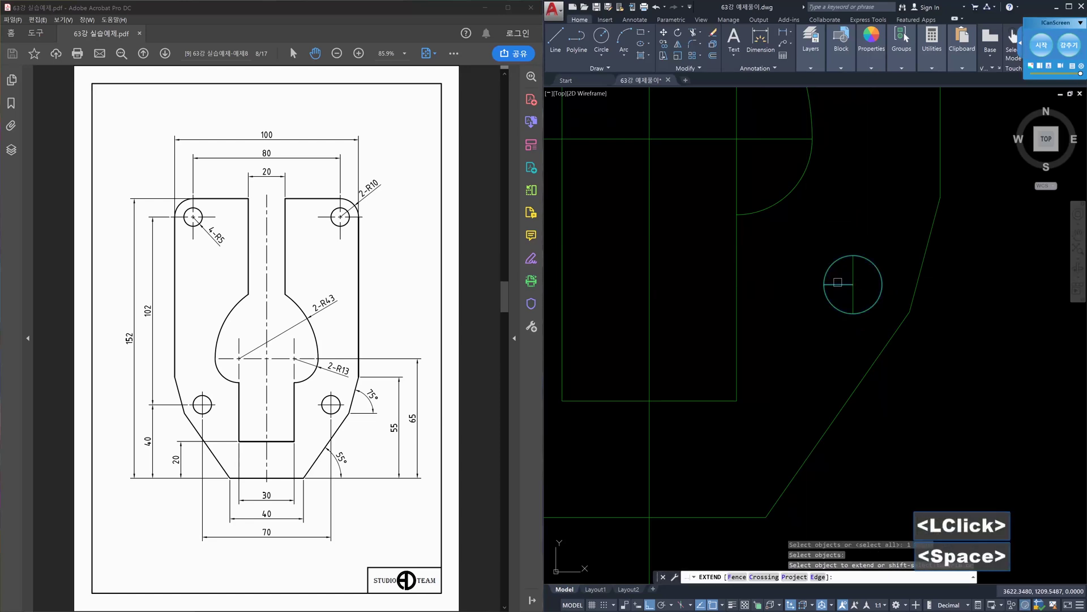
{"action": "left_click", "coordinate": [843, 283]}
{"action": "key", "text": "Escape"}
{"action": "key", "text": "Escape"}
Lengthen the lower right hole's location lines by a delta of 2 at all four ends.
{"action": "type", "text": "l"}
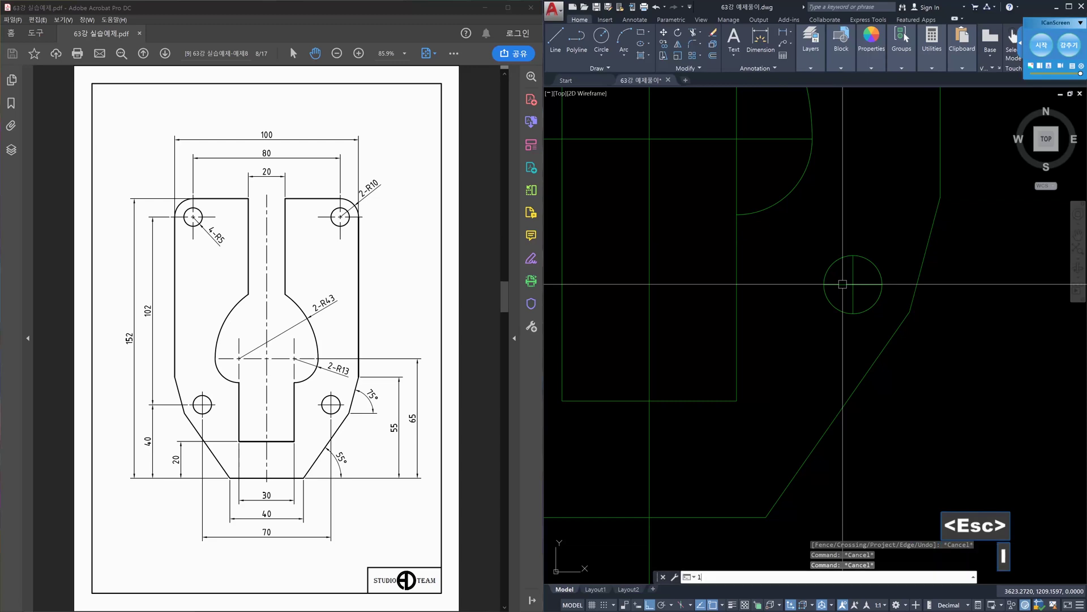
{"action": "type", "text": "en"}
{"action": "key", "text": "Return"}
{"action": "type", "text": "de"}
{"action": "key", "text": "Return"}
{"action": "type", "text": "2"}
{"action": "key", "text": "Return"}
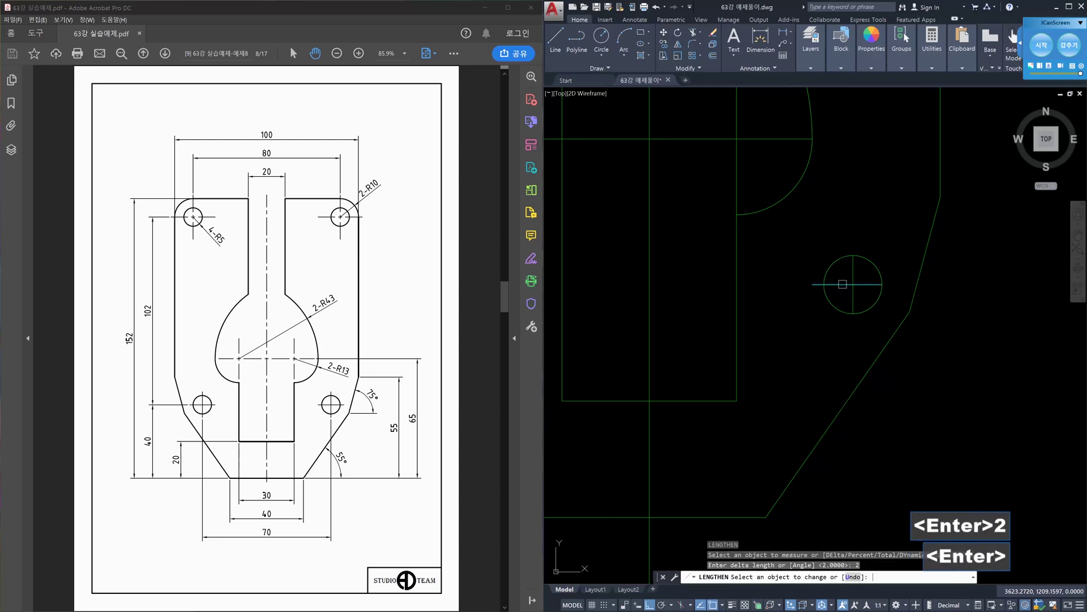
{"action": "left_click", "coordinate": [852, 272]}
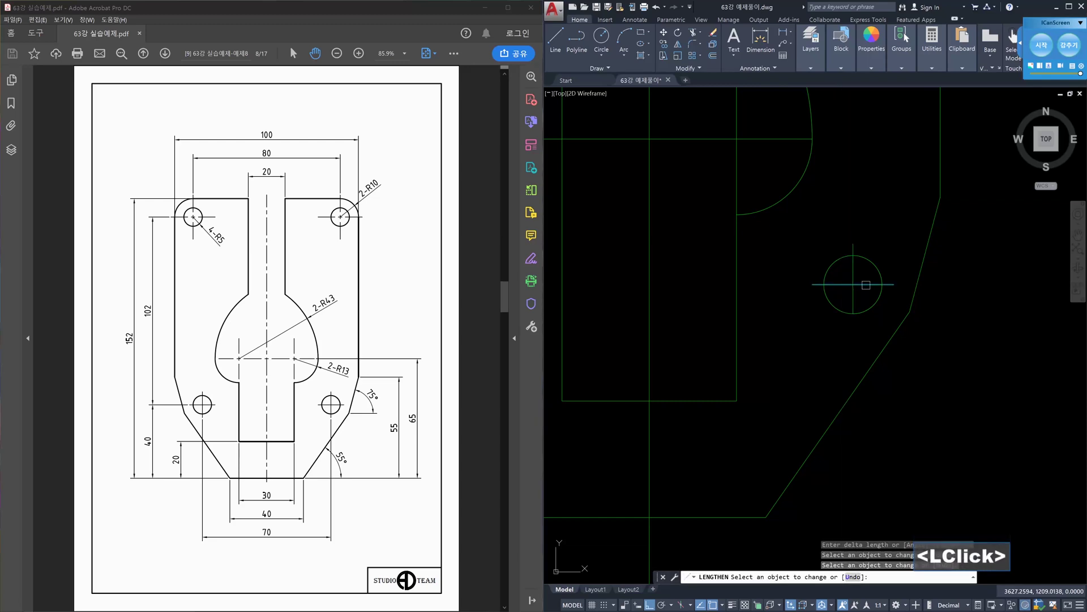
{"action": "key", "text": "Escape"}
Move the lower right hole's horizontal and vertical location lines to the 중심선 layer.
{"action": "left_click", "coordinate": [865, 294]}
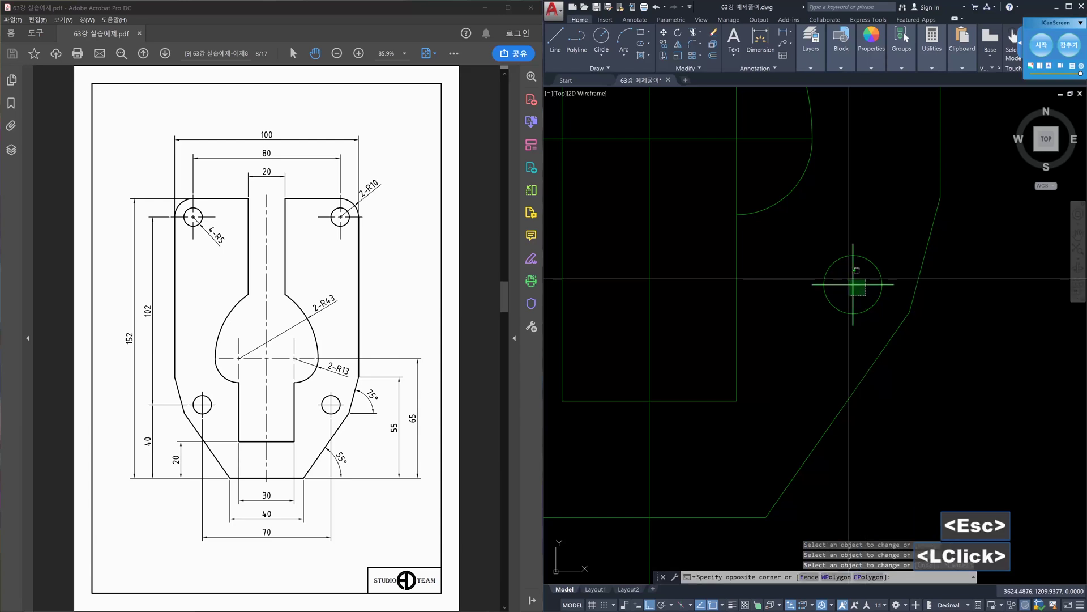
{"action": "left_click", "coordinate": [853, 284]}
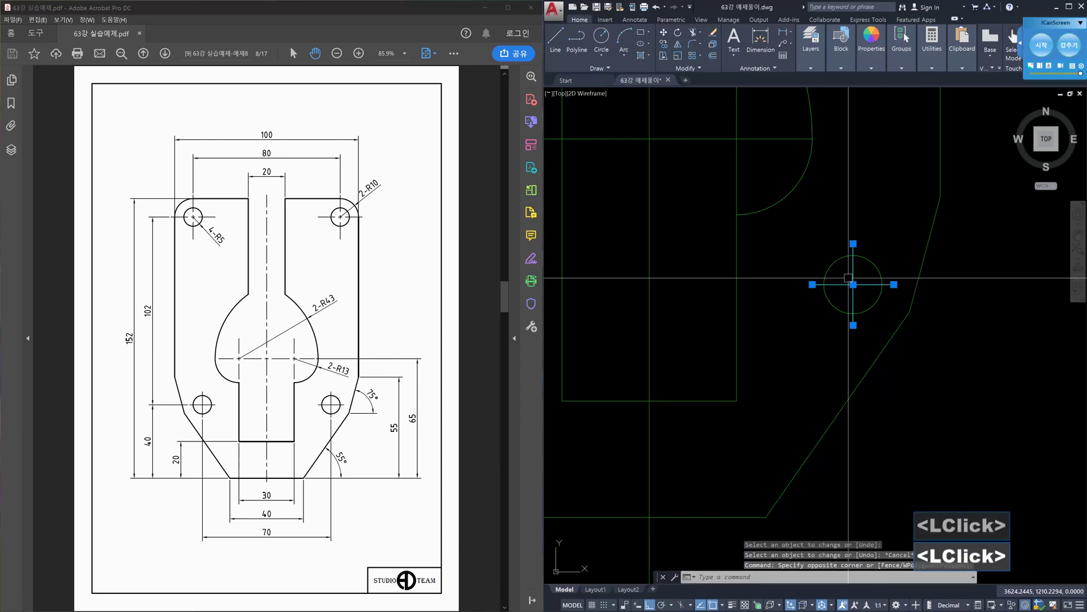
{"action": "left_click", "coordinate": [812, 69]}
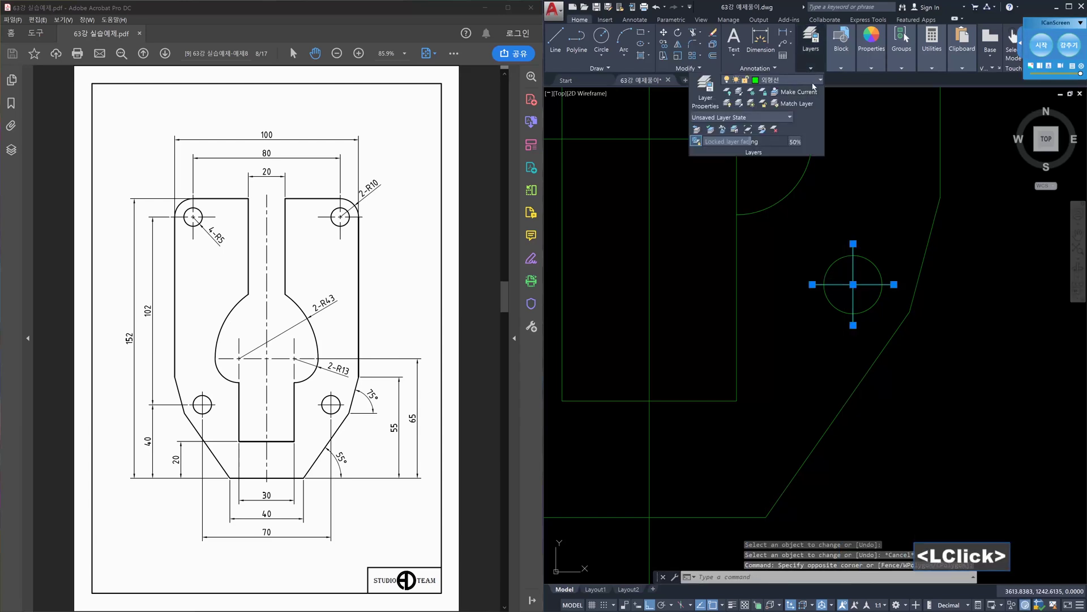
{"action": "left_click", "coordinate": [814, 82]}
{"action": "left_click", "coordinate": [776, 162]}
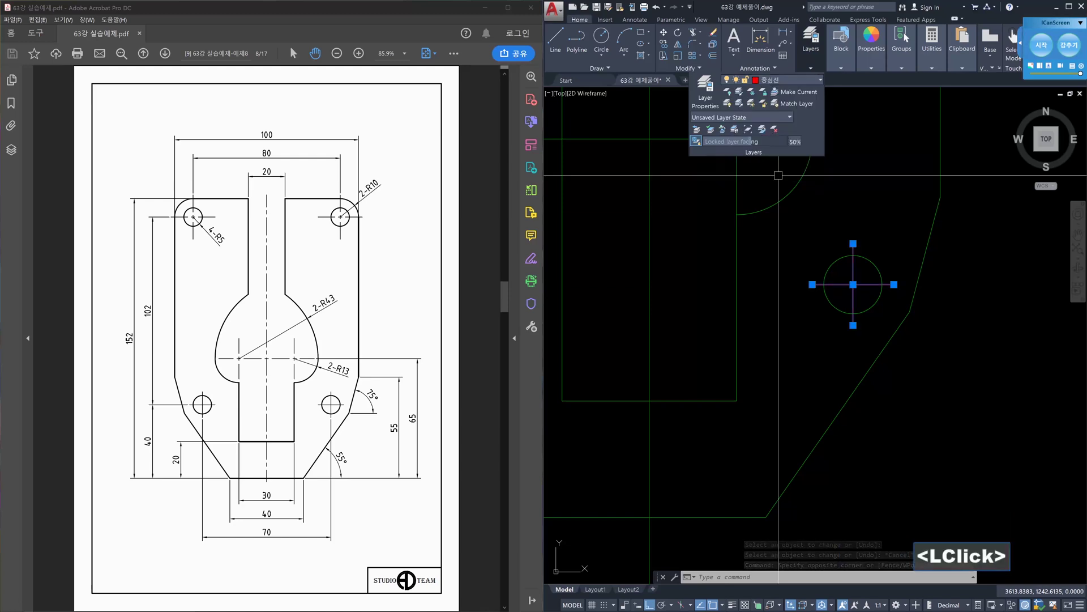
{"action": "scroll", "coordinate": [828, 181], "scroll_direction": "down", "scroll_amount": 3}
{"action": "middle_click_drag", "start_coordinate": [829, 181], "coordinate": [834, 277]}
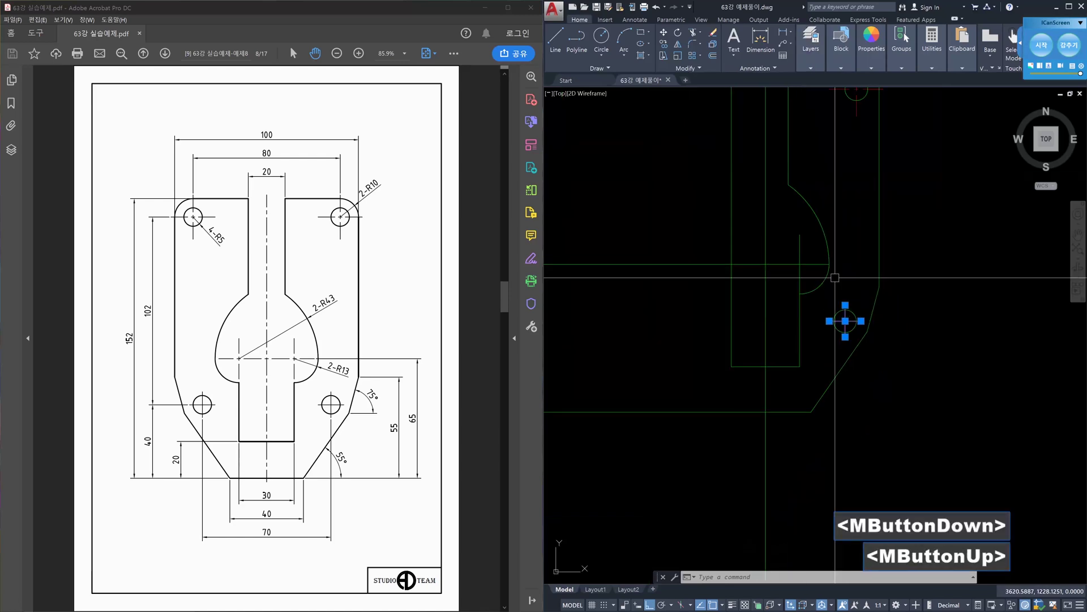
{"action": "scroll", "coordinate": [838, 252], "scroll_direction": "down", "scroll_amount": 2}
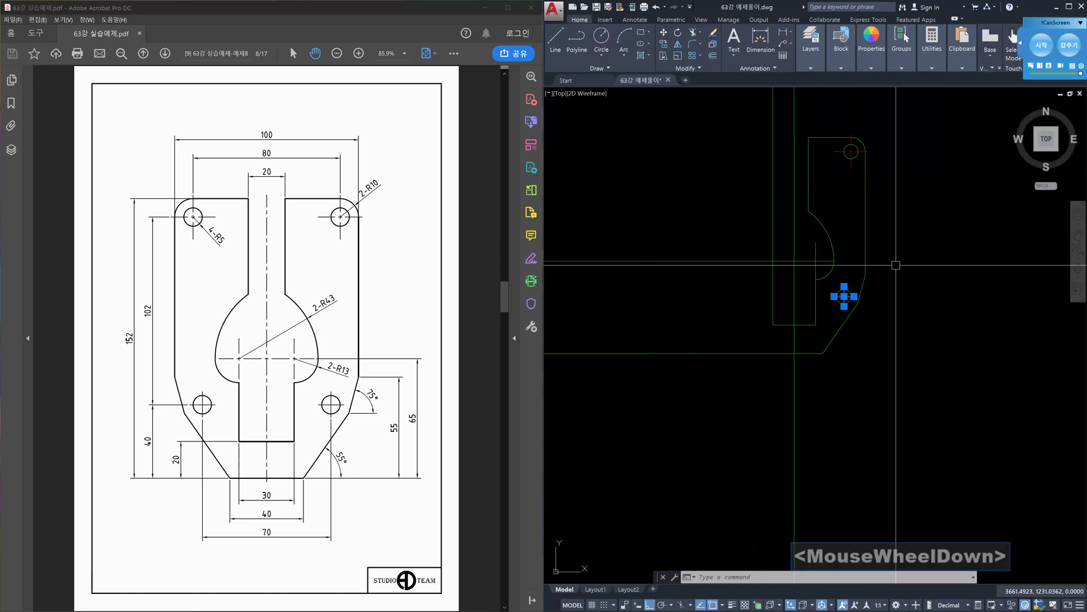
{"action": "key", "text": "Escape"}
{"action": "key", "text": "Escape"}
{"action": "scroll", "coordinate": [831, 271], "scroll_direction": "up", "scroll_amount": 4}
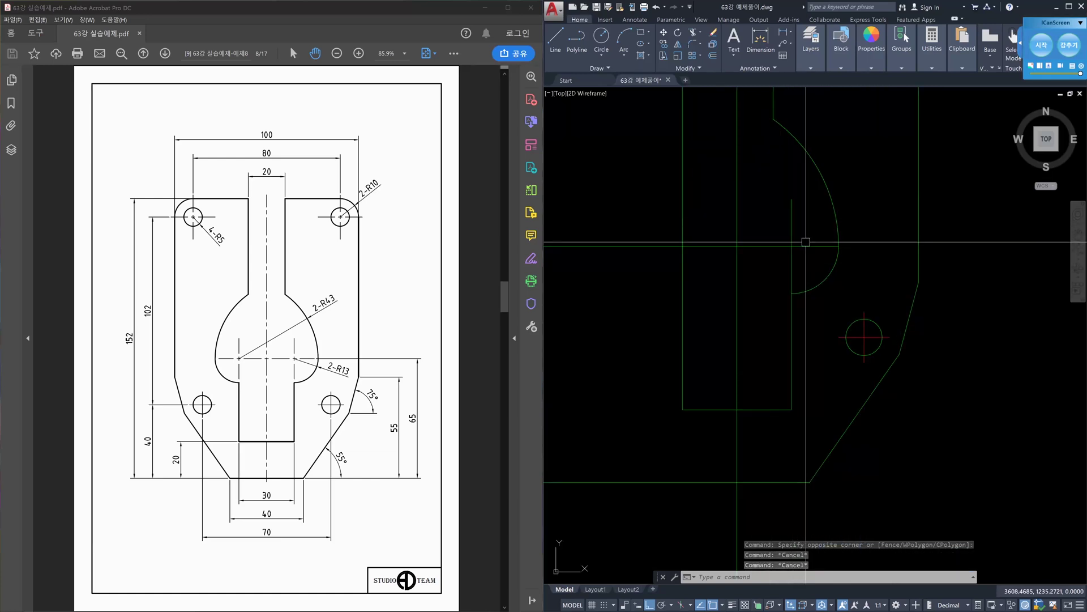
{"action": "middle_click_drag", "start_coordinate": [805, 242], "coordinate": [819, 265]}
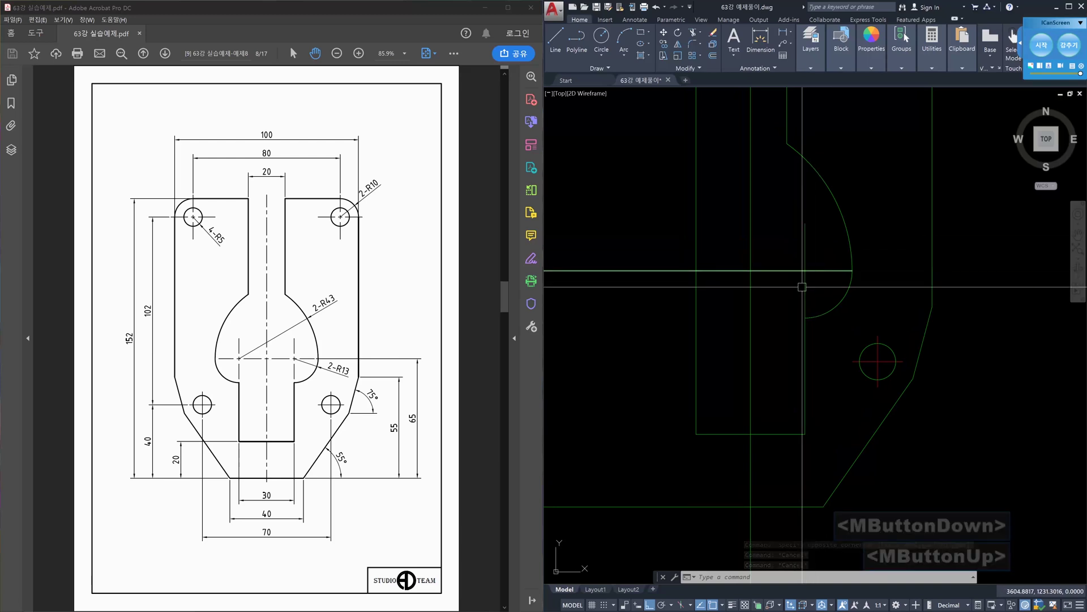
{"action": "left_click", "coordinate": [805, 324]}
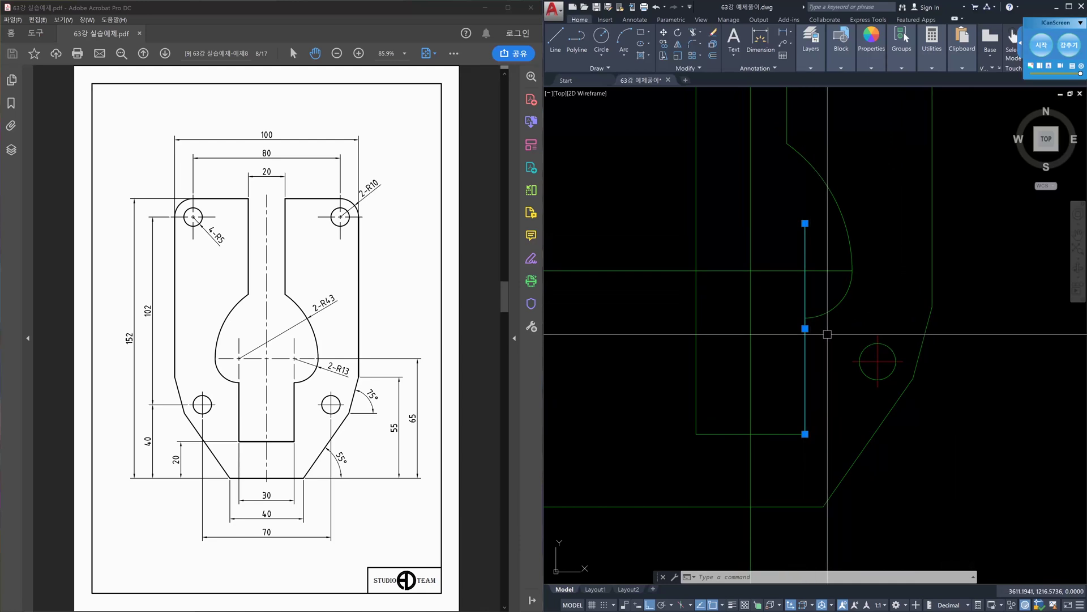
{"action": "key", "text": "Escape"}
{"action": "scroll", "coordinate": [827, 334], "scroll_direction": "up", "scroll_amount": 2}
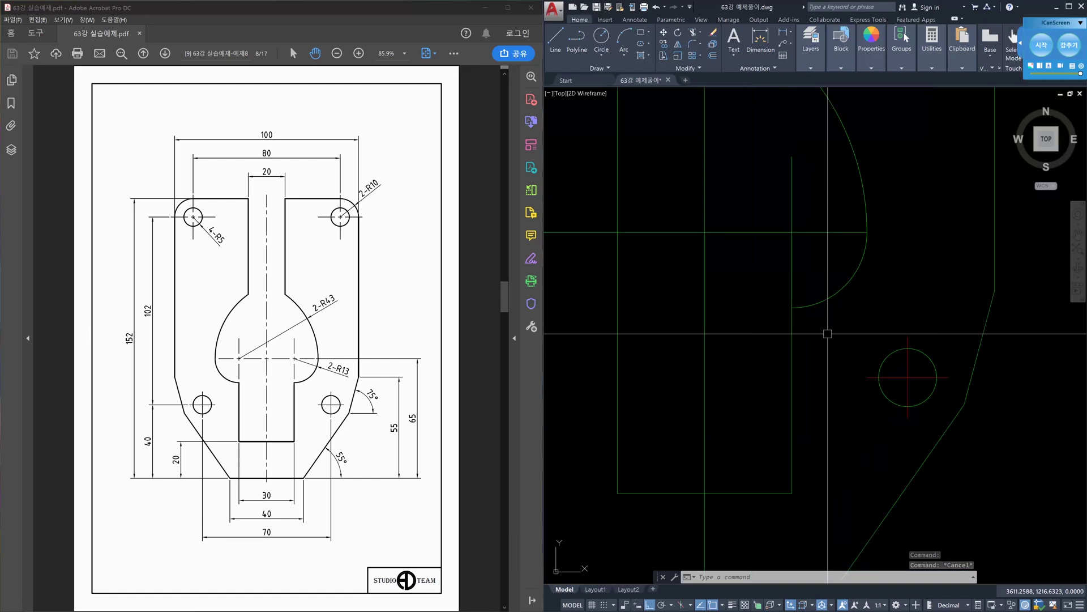
Break the right vertical line at the lower end of the R13 arc and check the two resulting pieces.
{"action": "type", "text": "br"}
{"action": "key", "text": "Return"}
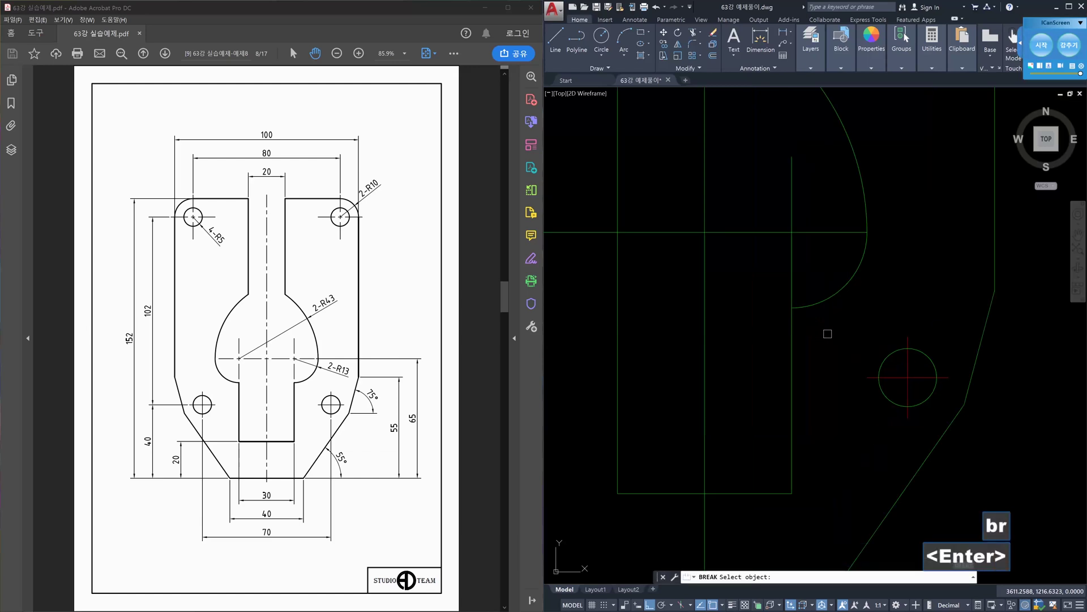
{"action": "left_click", "coordinate": [793, 328]}
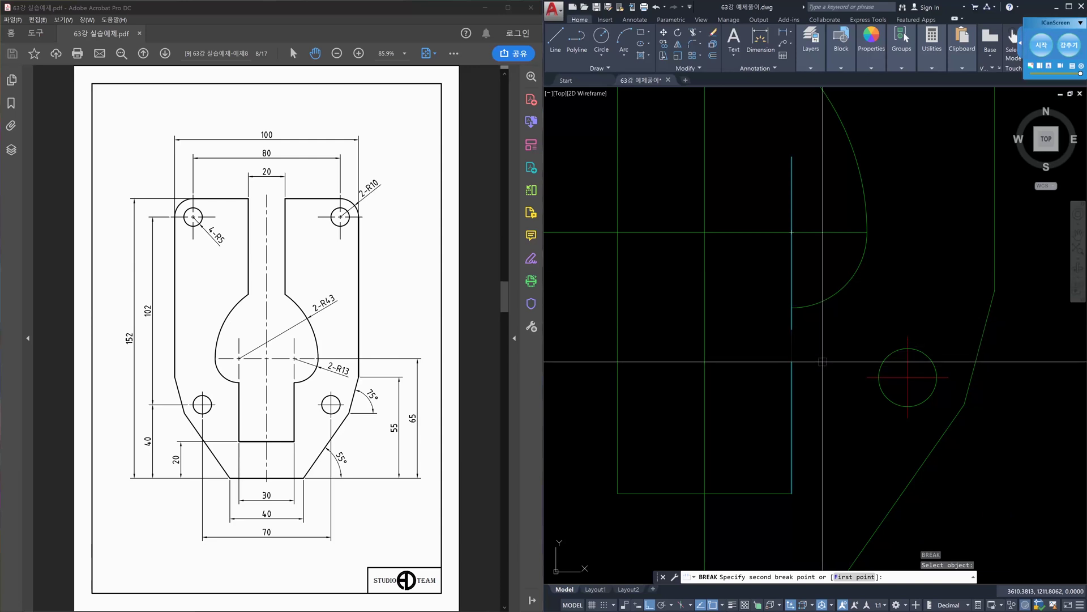
{"action": "key", "text": "space"}
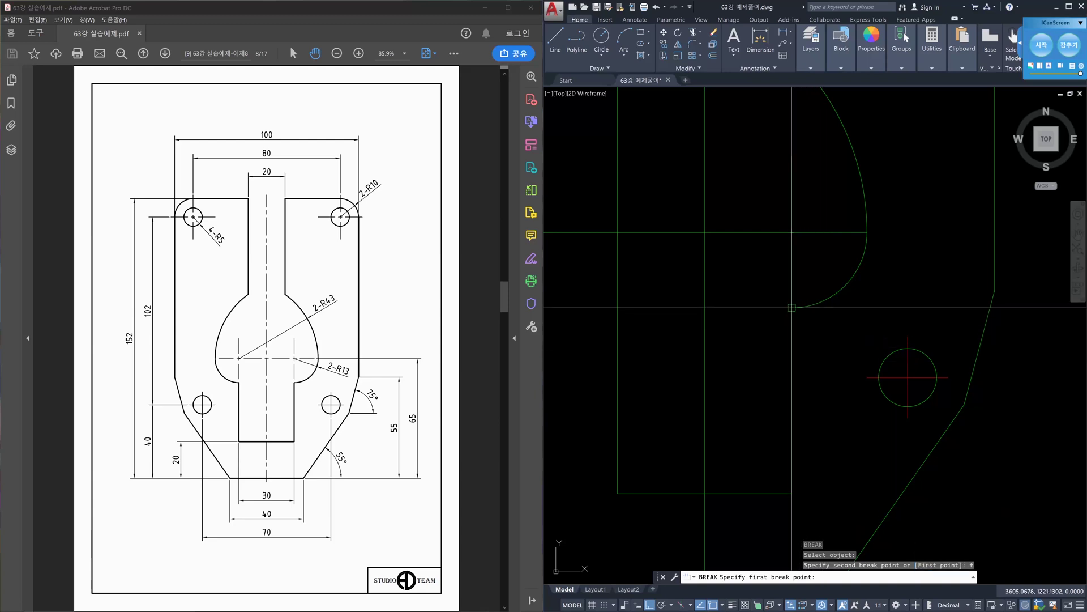
{"action": "left_click", "coordinate": [792, 308]}
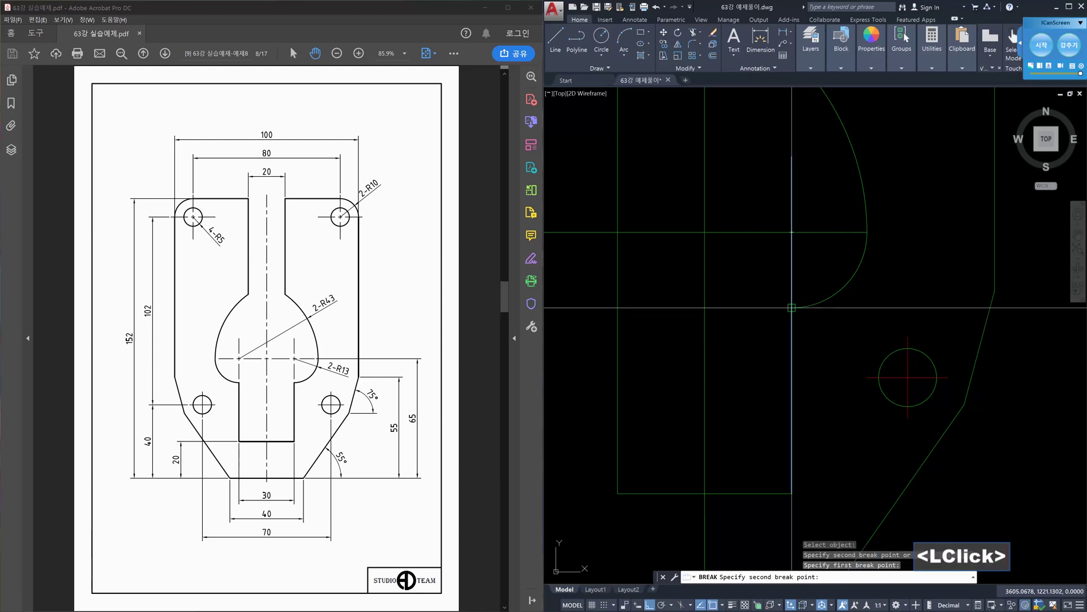
{"action": "left_click", "coordinate": [791, 308]}
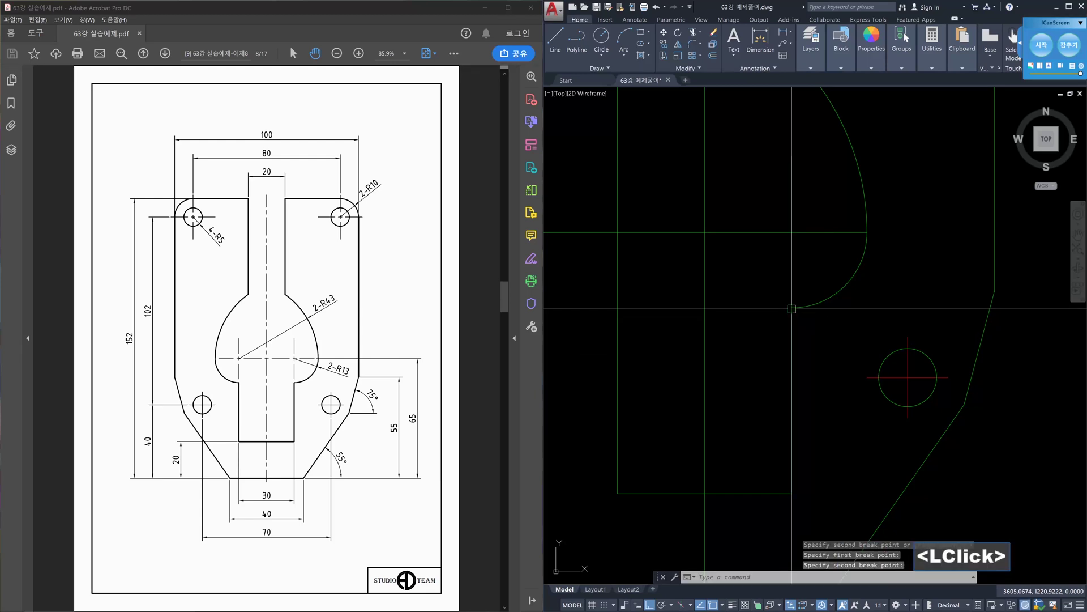
{"action": "left_click", "coordinate": [809, 291]}
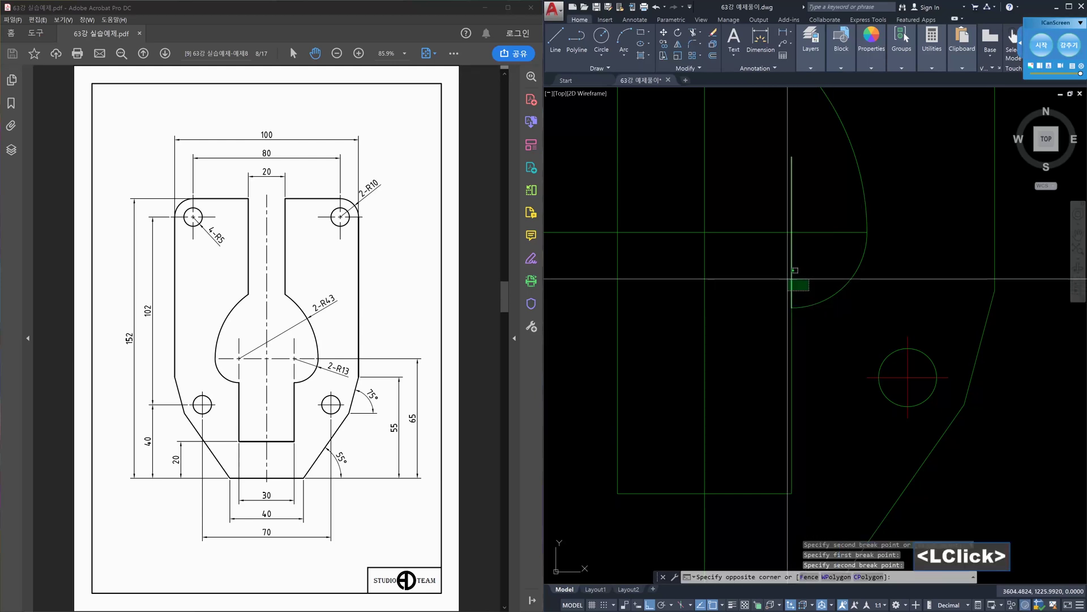
{"action": "left_click", "coordinate": [793, 281]}
{"action": "left_click", "coordinate": [815, 340]}
{"action": "left_click", "coordinate": [783, 329]}
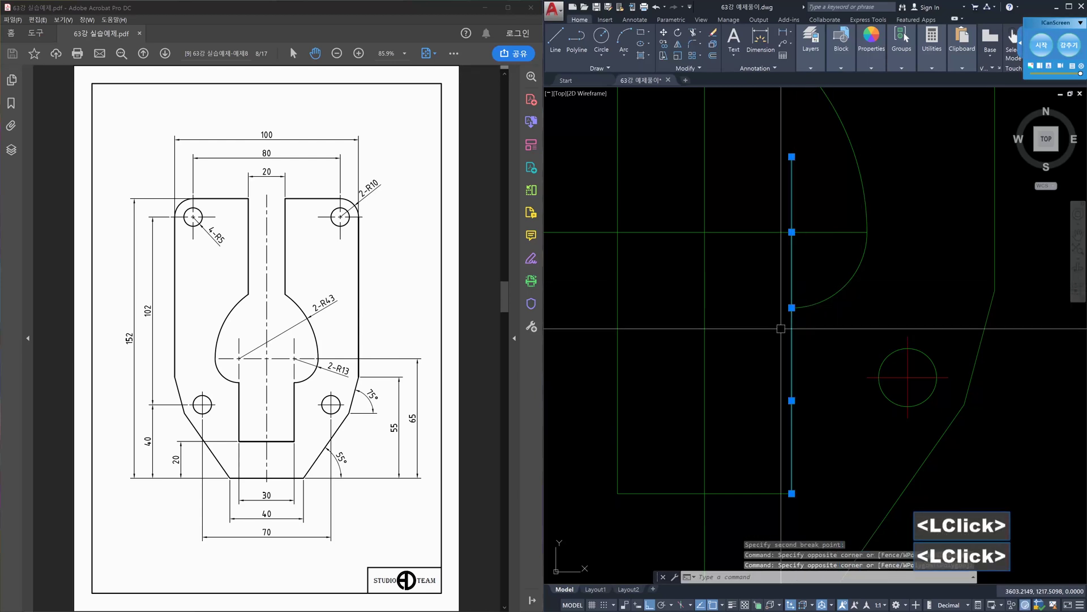
{"action": "left_click", "coordinate": [810, 337]}
{"action": "key", "text": "Escape"}
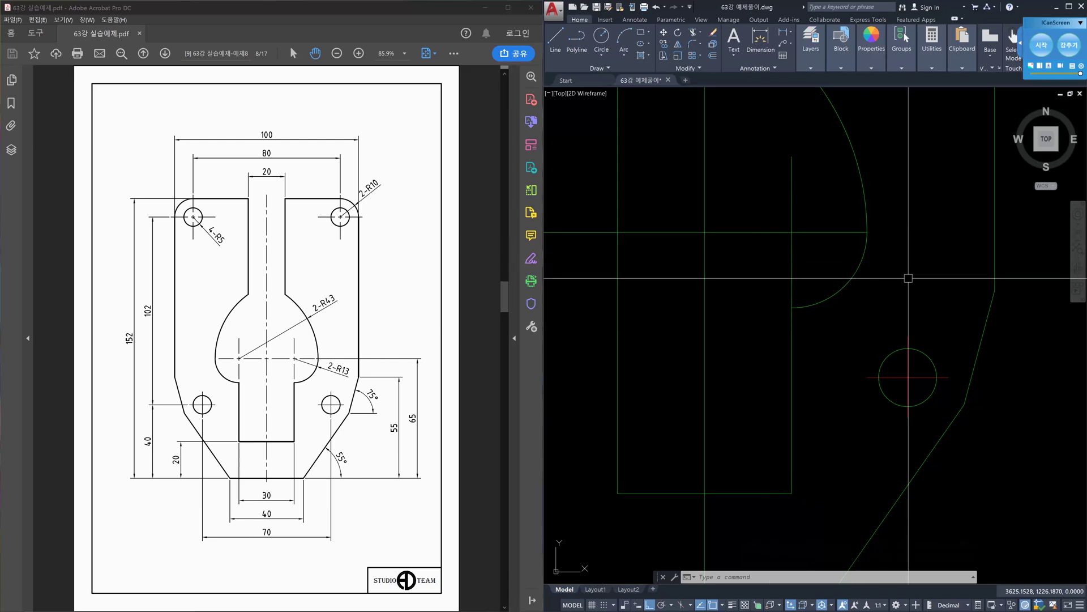
Try to shorten the horizontal line through the R13 arc's centre using Lengthen with a delta of -1.
{"action": "scroll", "coordinate": [907, 278], "scroll_direction": "down", "scroll_amount": 2}
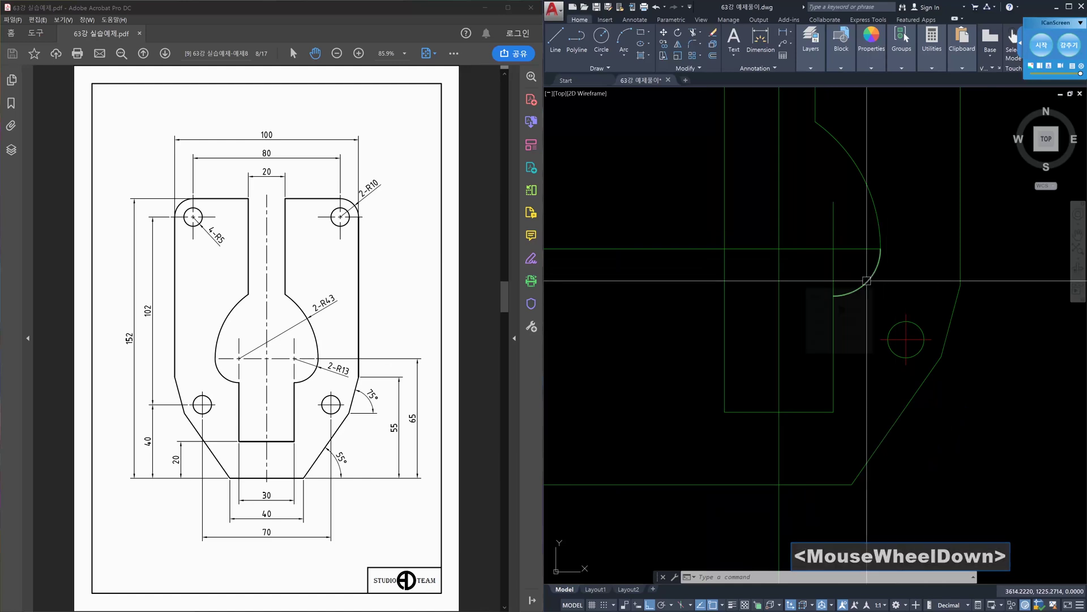
{"action": "left_click", "coordinate": [852, 249]}
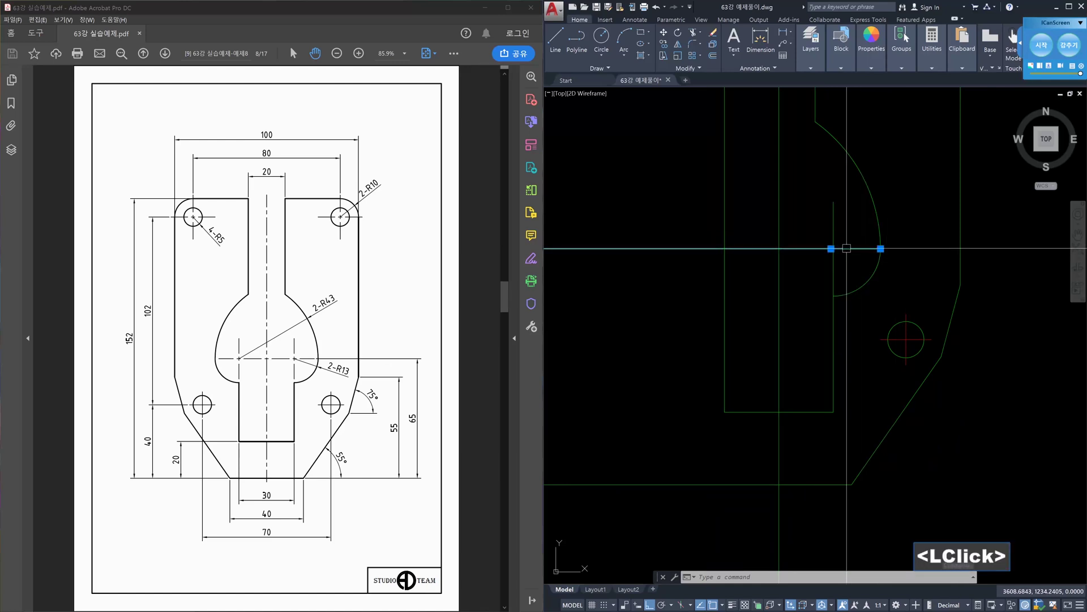
{"action": "key", "text": "Escape"}
{"action": "key", "text": "Escape"}
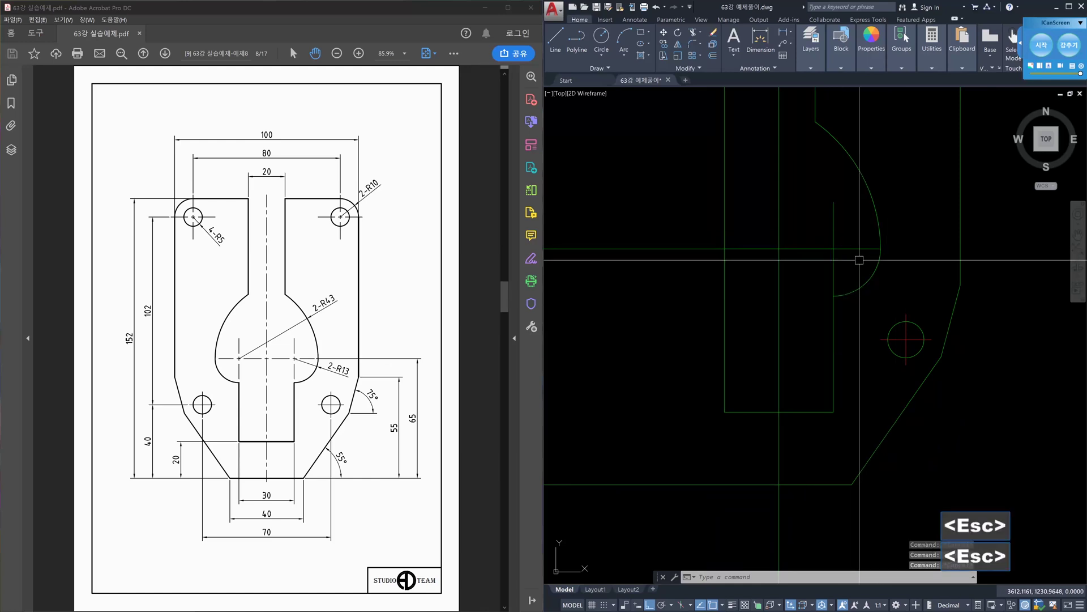
{"action": "scroll", "coordinate": [674, 245], "scroll_direction": "down", "scroll_amount": 2}
{"action": "scroll", "coordinate": [883, 247], "scroll_direction": "up", "scroll_amount": 2}
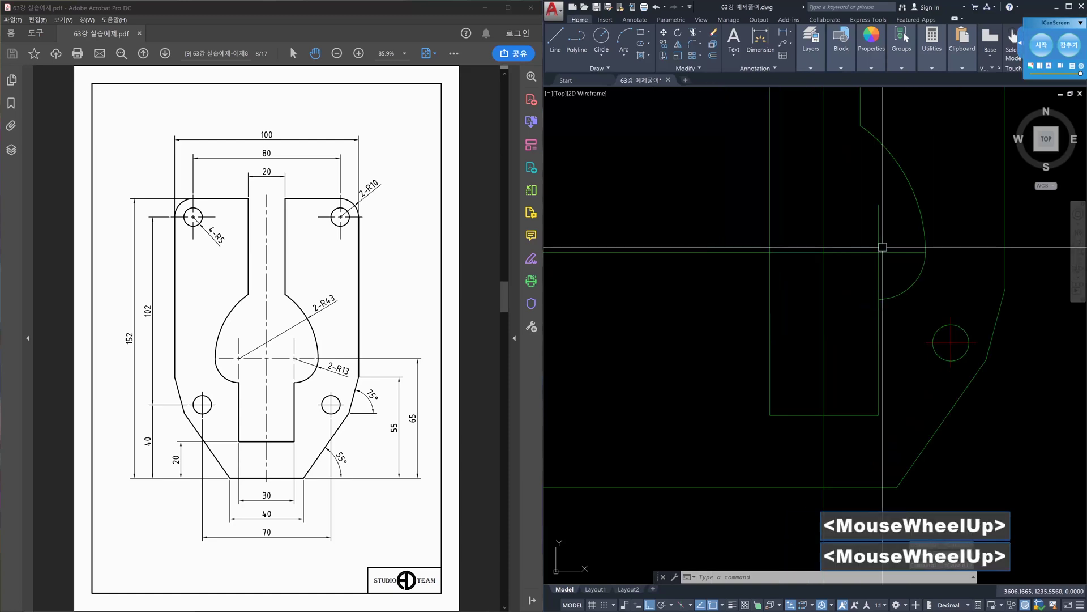
{"action": "scroll", "coordinate": [882, 247], "scroll_direction": "up", "scroll_amount": 2}
{"action": "type", "text": "len"}
{"action": "key", "text": "Return"}
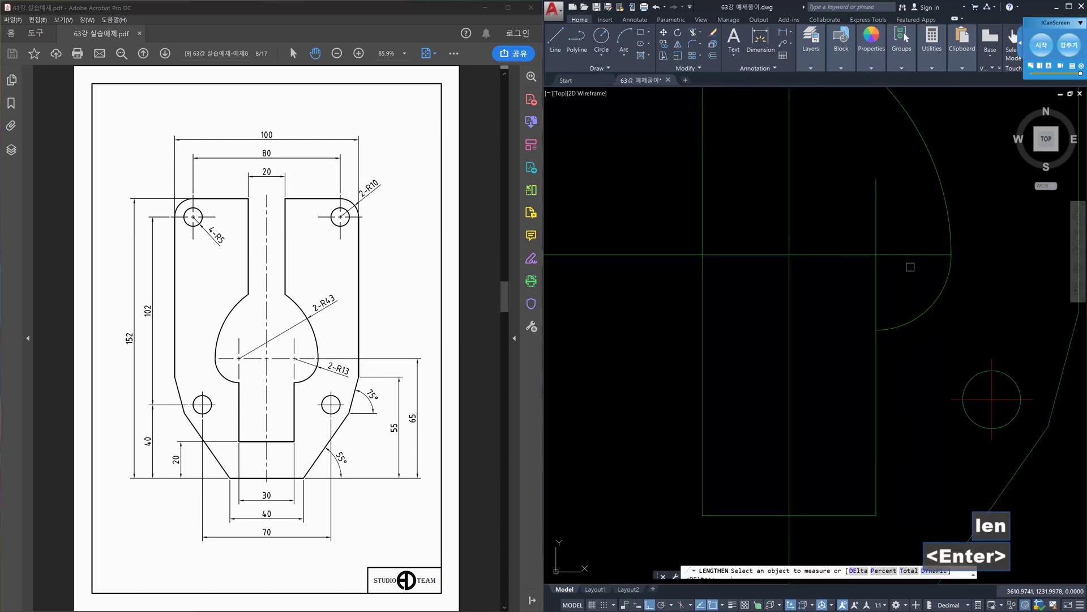
{"action": "type", "text": "de"}
{"action": "key", "text": "Return"}
{"action": "type", "text": "-1"}
{"action": "key", "text": "Return"}
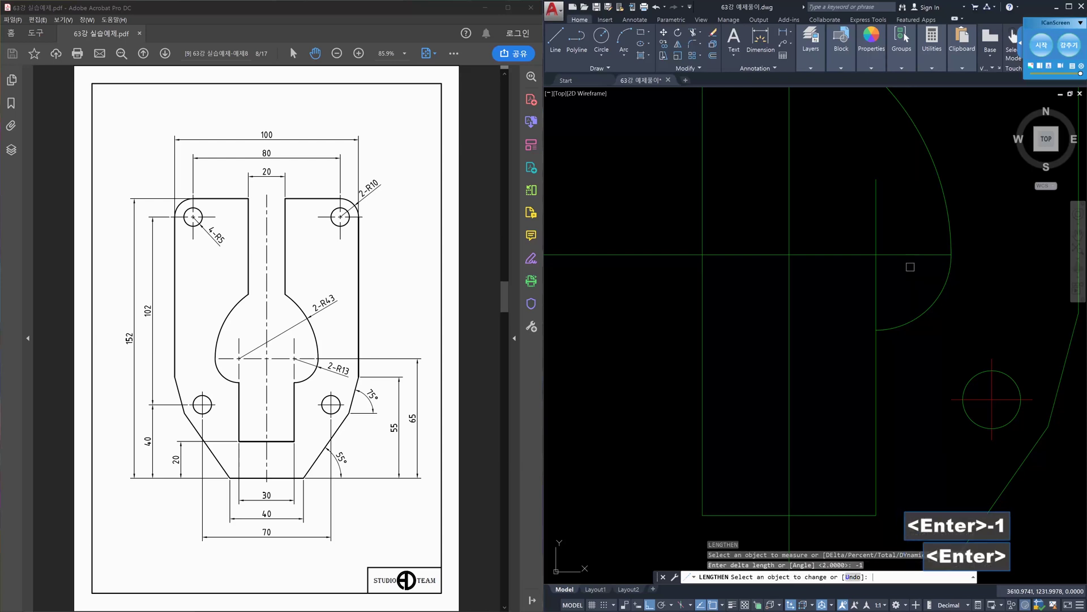
{"action": "left_click", "coordinate": [942, 256]}
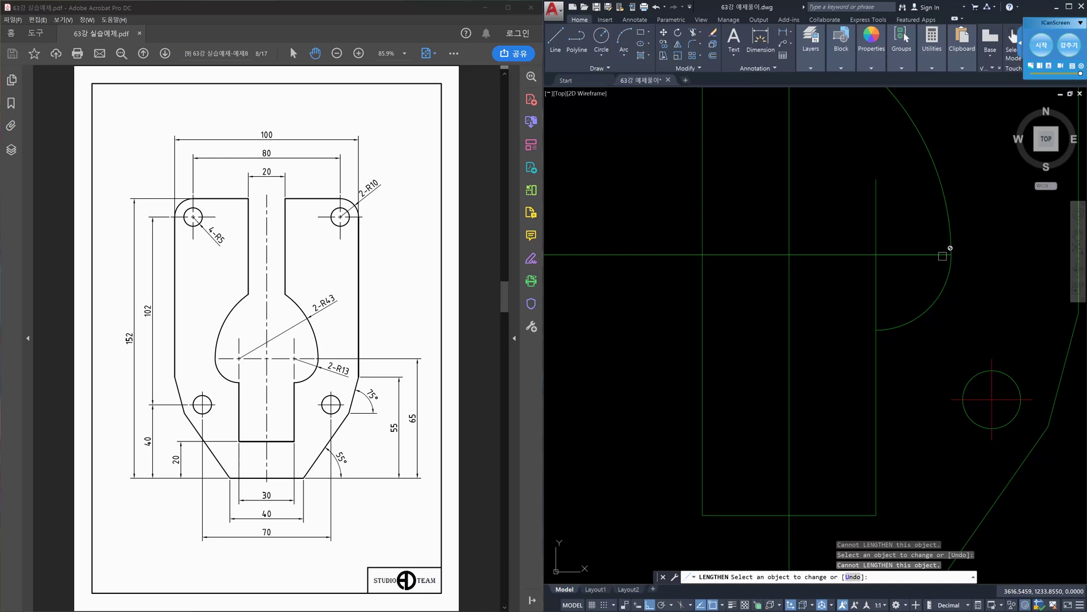
{"action": "key", "text": "Escape"}
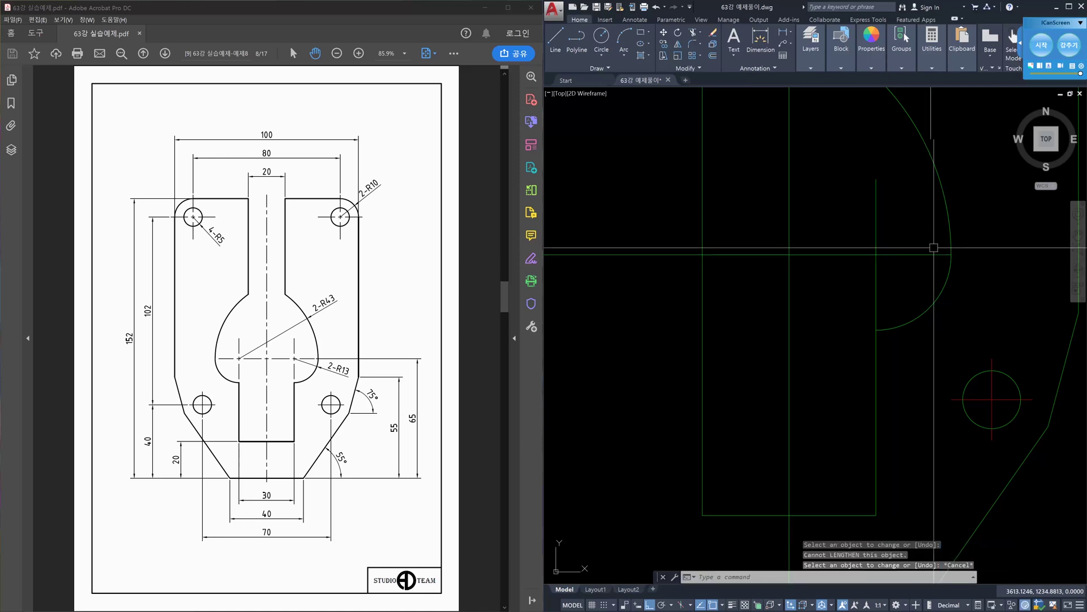
Shorten both ends of the upper vertical piece through the R13 arc's centre with a Lengthen delta of -1.
{"action": "left_click", "coordinate": [878, 280]}
{"action": "left_click", "coordinate": [861, 280]}
{"action": "key", "text": "Escape"}
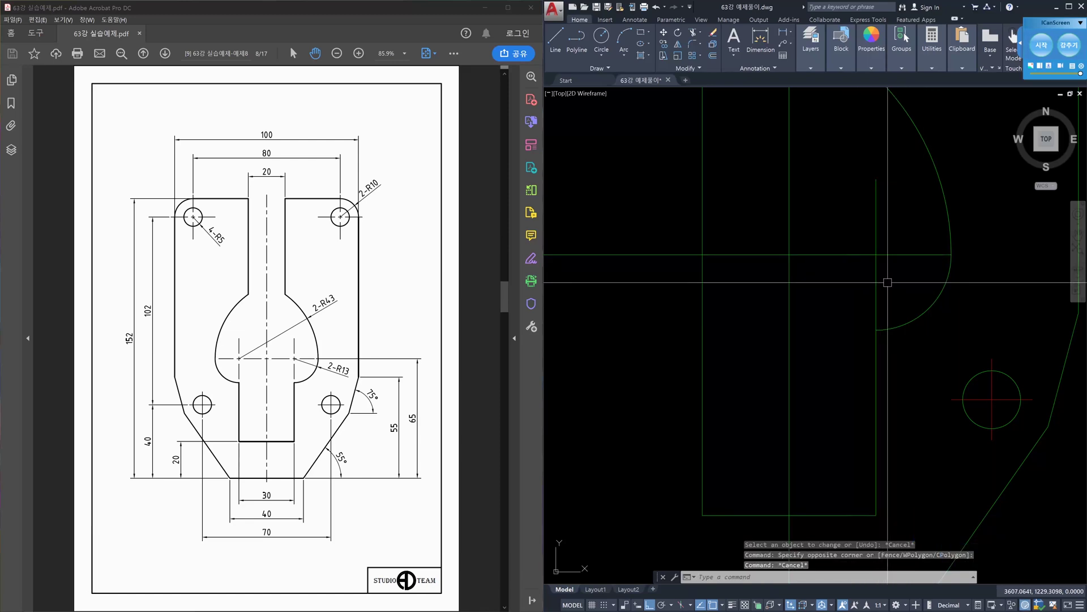
{"action": "type", "text": "len"}
{"action": "key", "text": "Return"}
{"action": "type", "text": "de"}
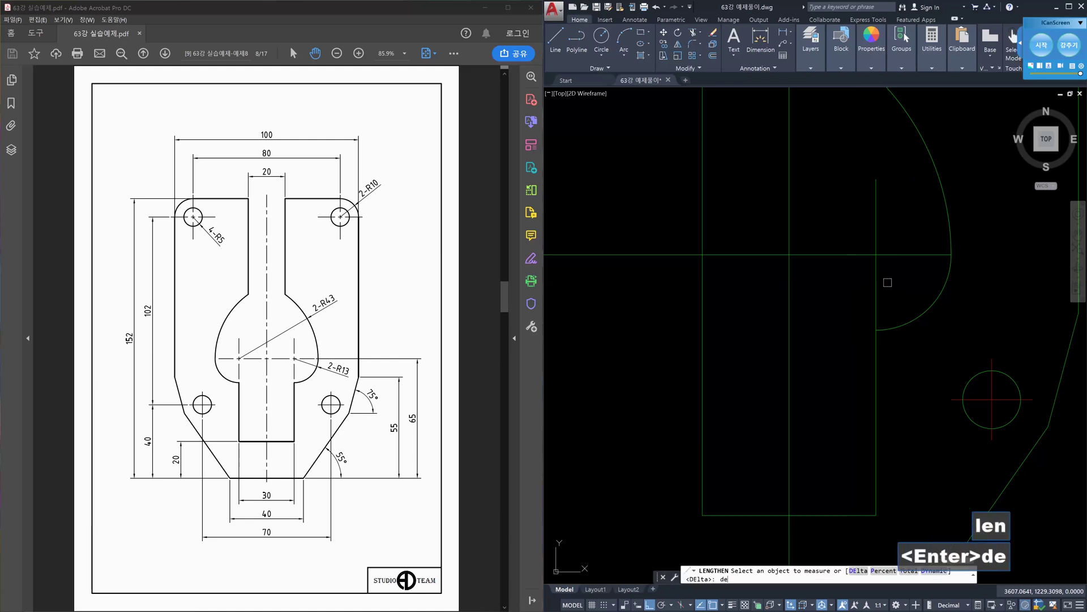
{"action": "key", "text": "Return"}
{"action": "type", "text": "-1"}
{"action": "key", "text": "Return"}
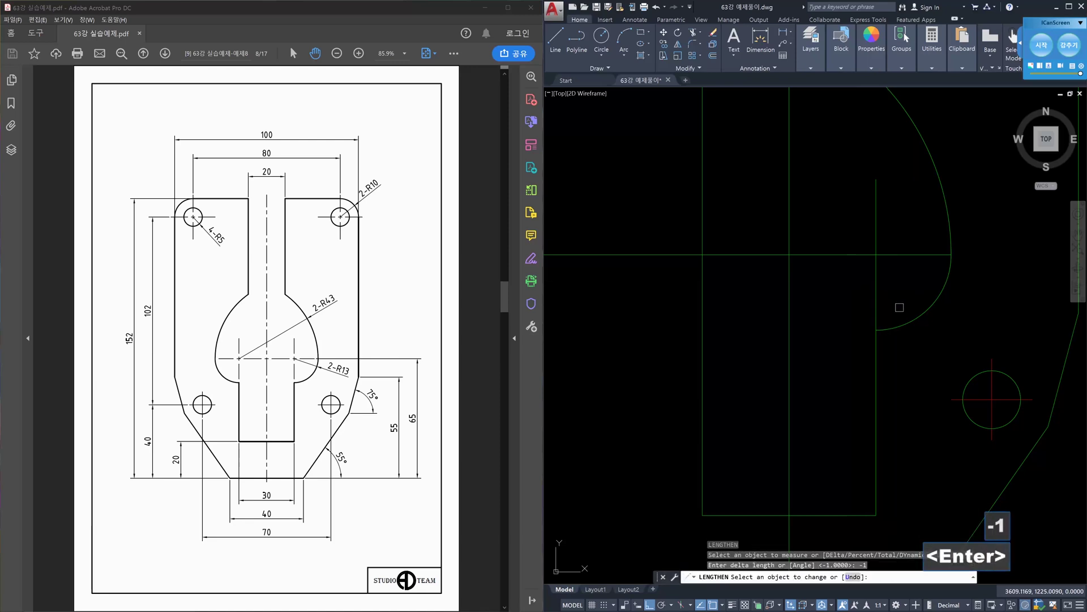
{"action": "left_click", "coordinate": [877, 309]}
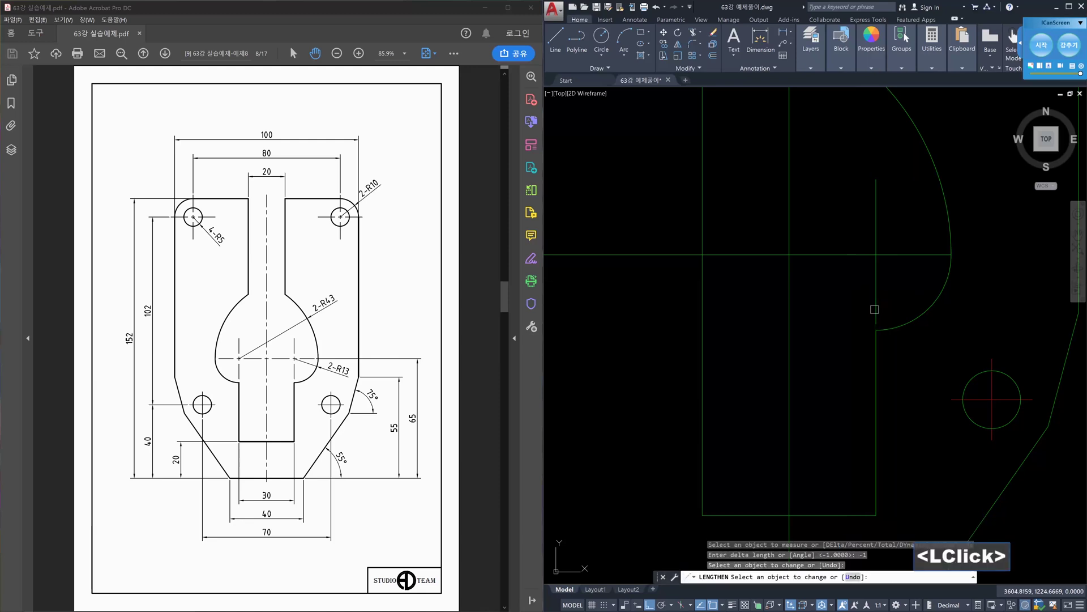
{"action": "left_click", "coordinate": [877, 204]}
{"action": "key", "text": "Escape"}
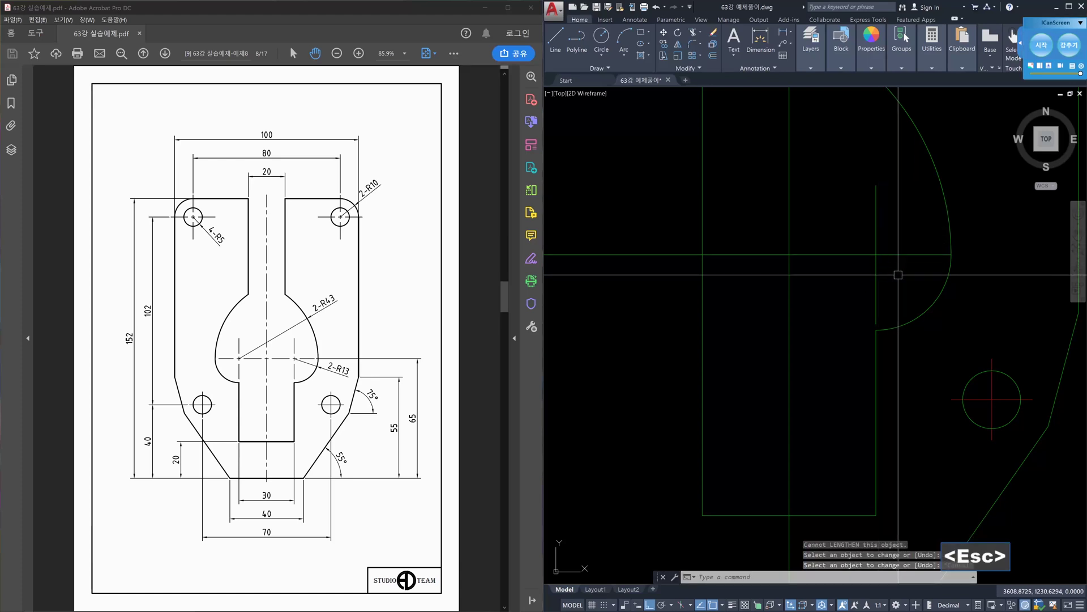
Match the properties of the lower hole's red centre line onto the shortened vertical line at the R13 arc.
{"action": "type", "text": "ma"}
{"action": "key", "text": "Escape"}
{"action": "key", "text": "Escape"}
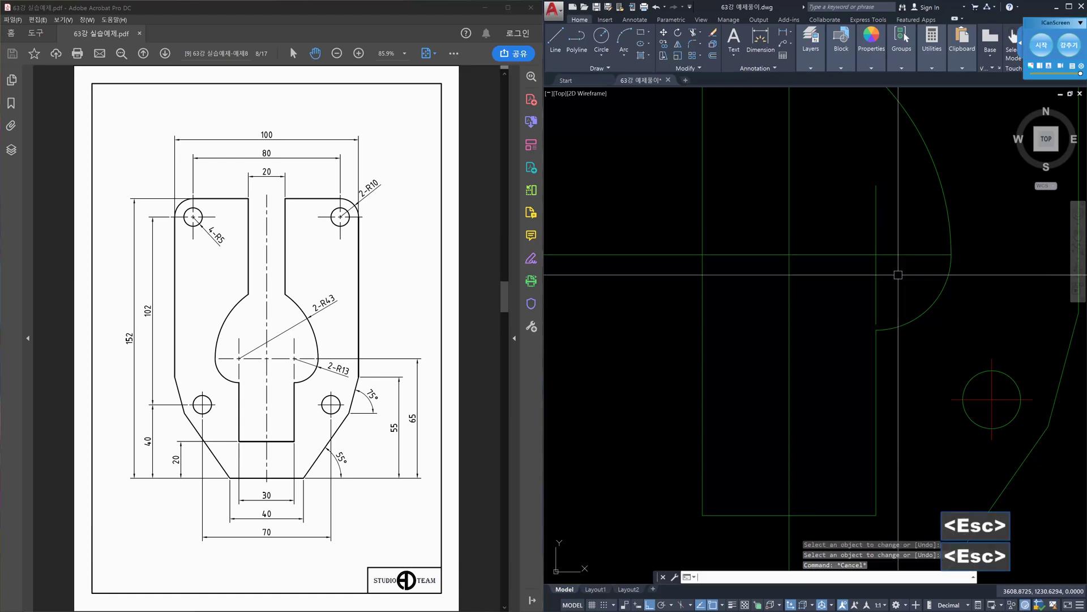
{"action": "type", "text": "ma"}
{"action": "key", "text": "space"}
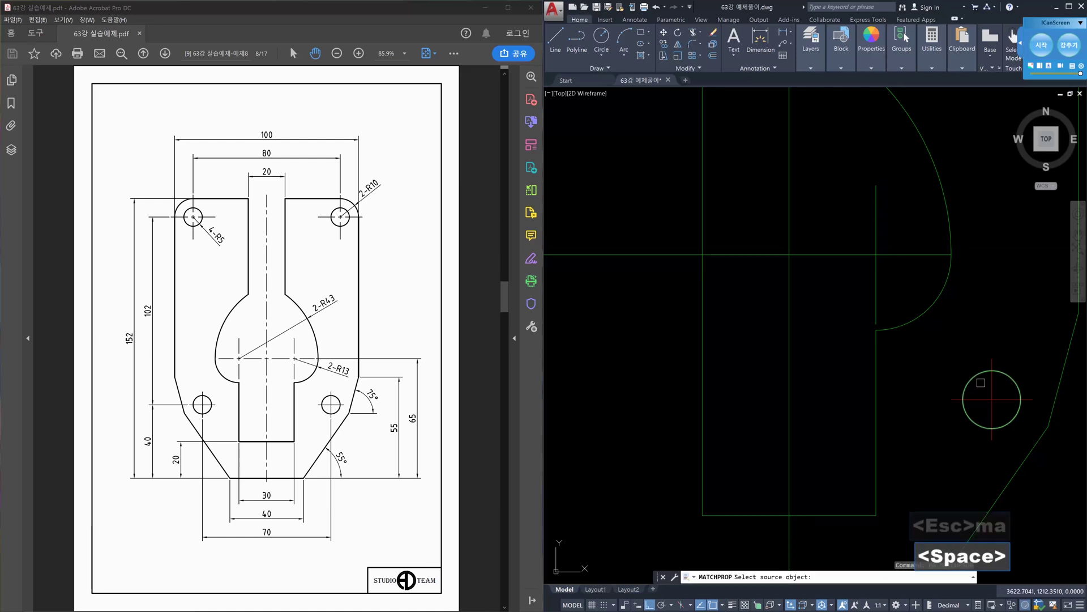
{"action": "left_click", "coordinate": [990, 387]}
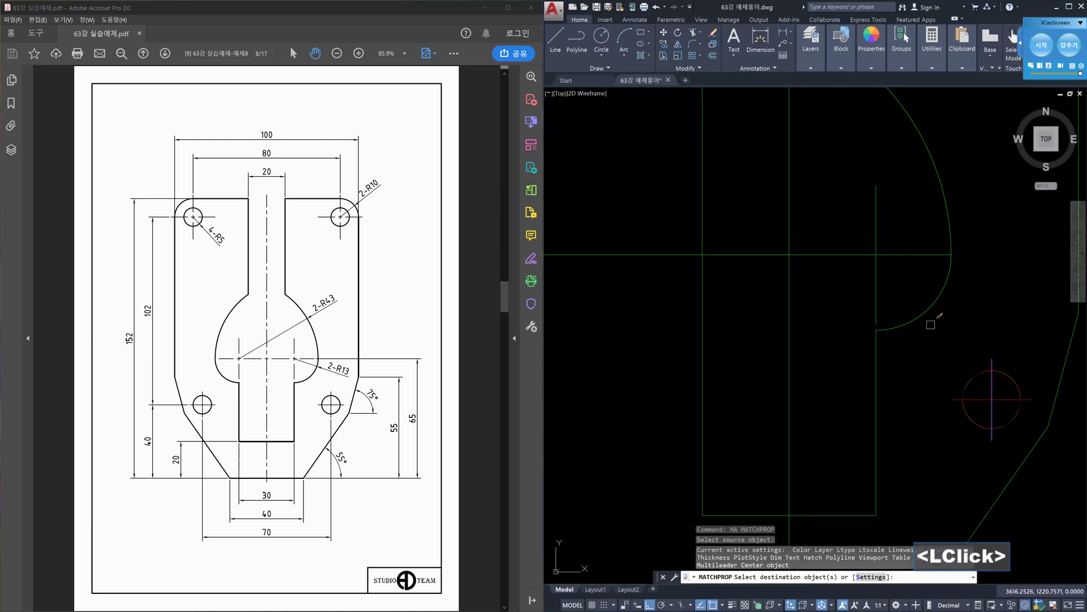
{"action": "left_click", "coordinate": [876, 297]}
{"action": "key", "text": "Escape"}
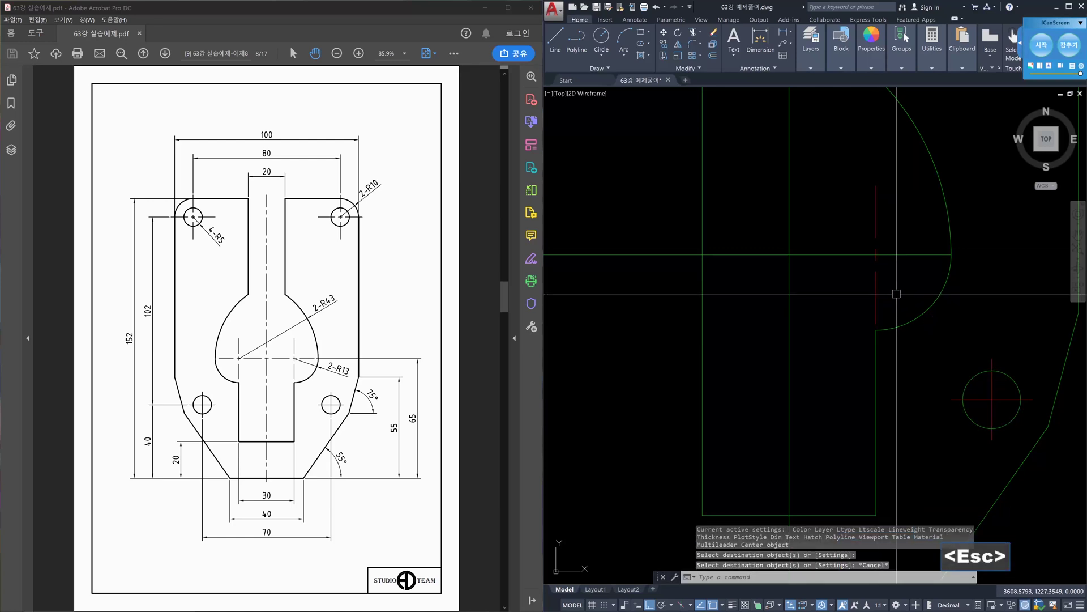
Erase the long vertical construction line on the left side of the central axis.
{"action": "scroll", "coordinate": [897, 294], "scroll_direction": "down", "scroll_amount": 2}
{"action": "scroll", "coordinate": [896, 293], "scroll_direction": "down", "scroll_amount": 2}
{"action": "middle_click_drag", "start_coordinate": [896, 293], "coordinate": [866, 344]}
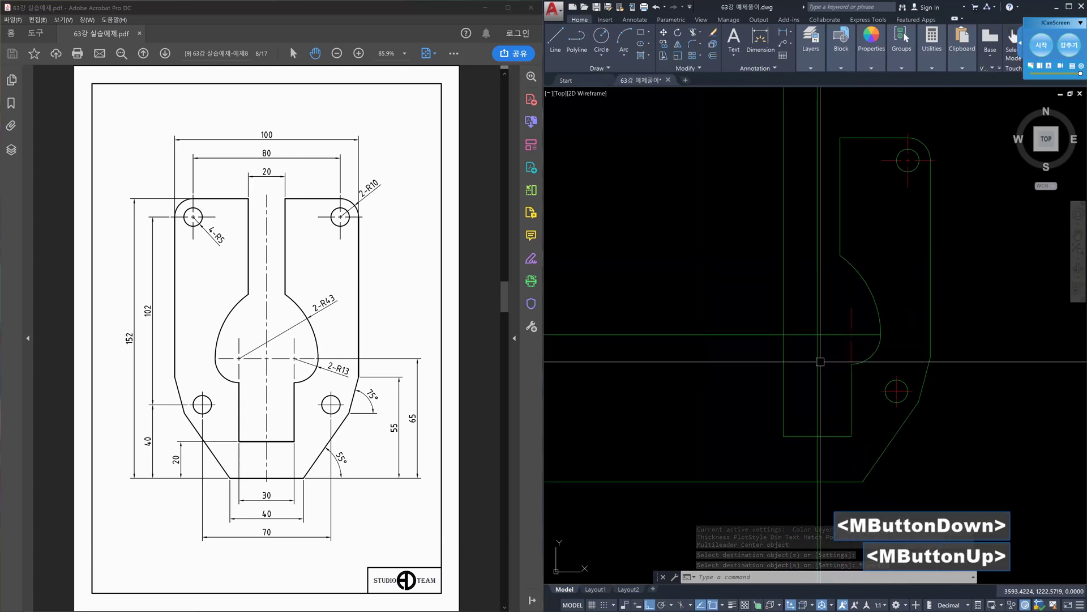
{"action": "left_click", "coordinate": [801, 362]}
{"action": "left_click", "coordinate": [777, 365]}
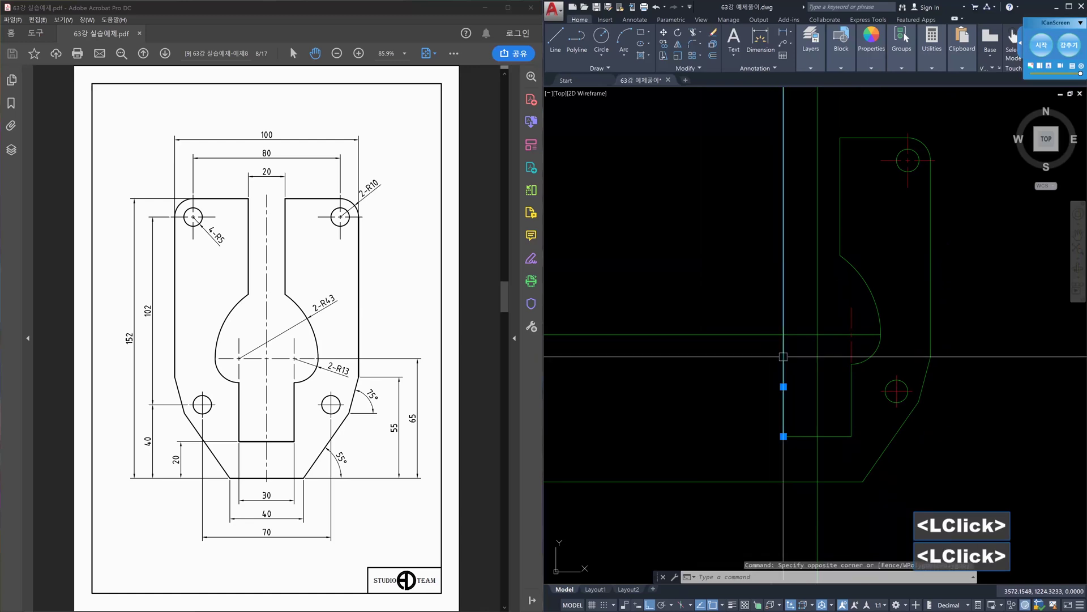
{"action": "left_click", "coordinate": [852, 373]}
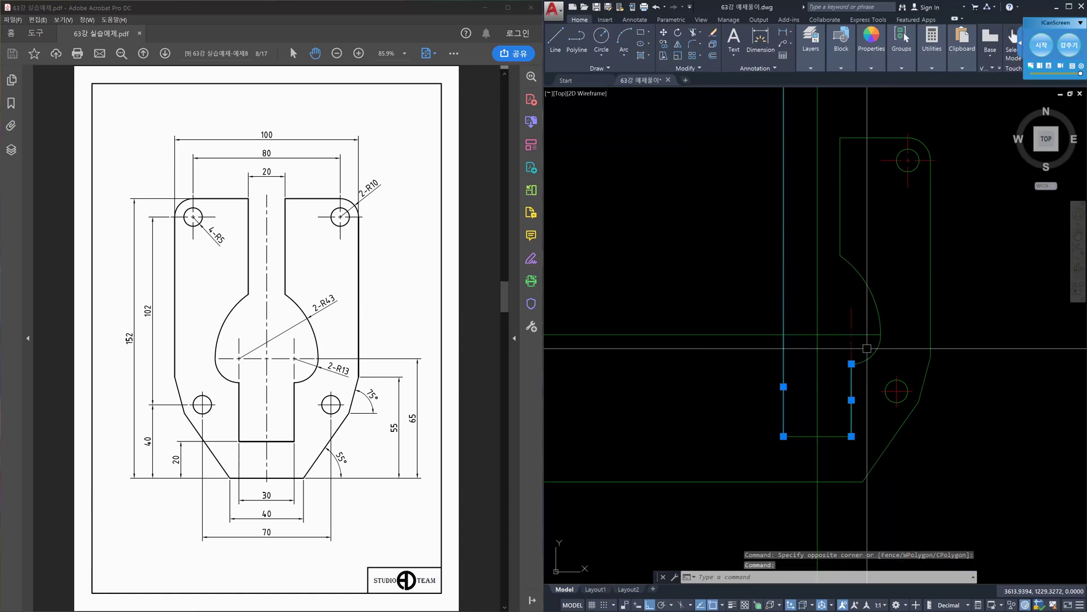
{"action": "key", "text": "Escape"}
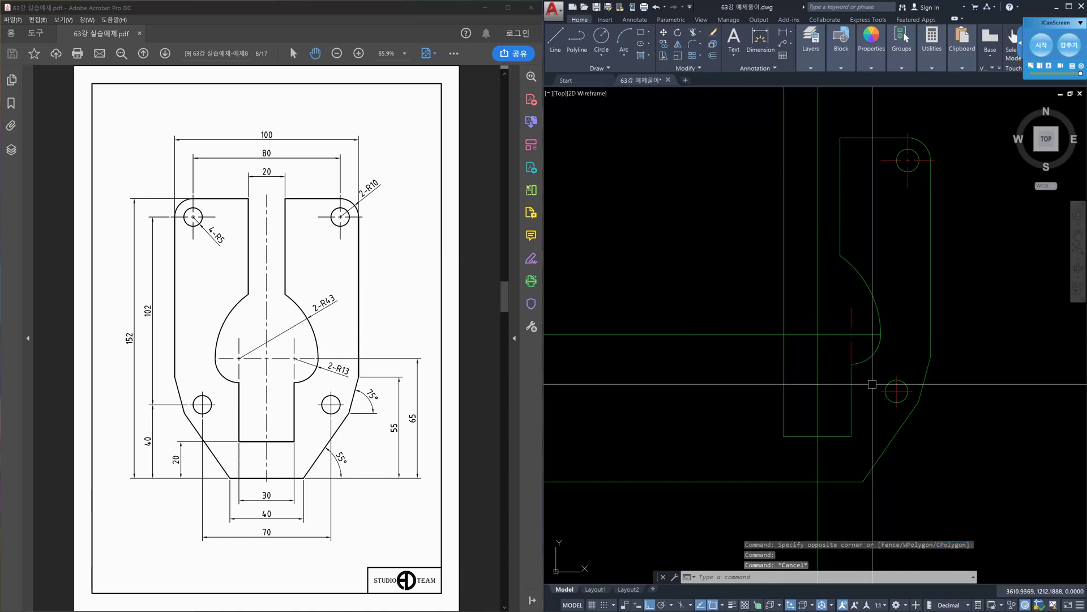
{"action": "left_click", "coordinate": [801, 372]}
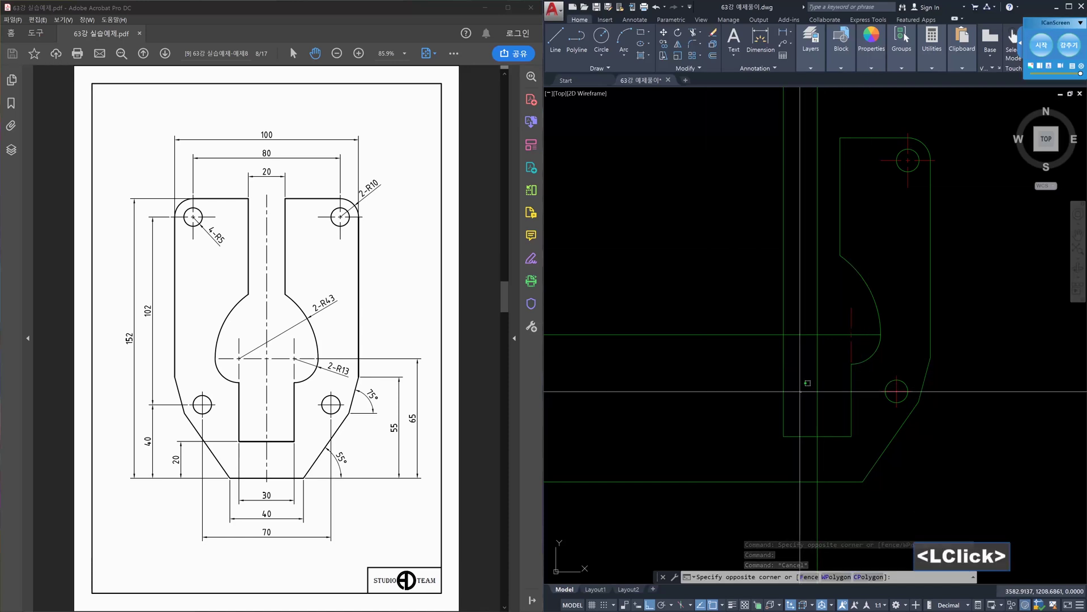
{"action": "left_click", "coordinate": [764, 382]}
{"action": "key", "text": "Delete"}
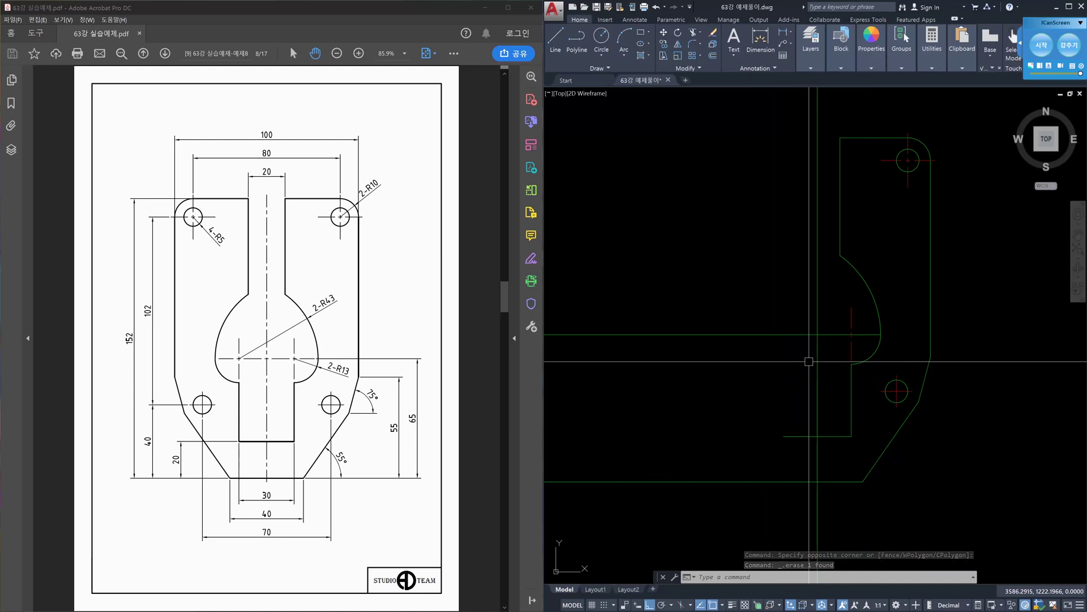
Trim the three horizontal lines left of the central vertical axis, using the axis as the cutting edge.
{"action": "type", "text": "tr"}
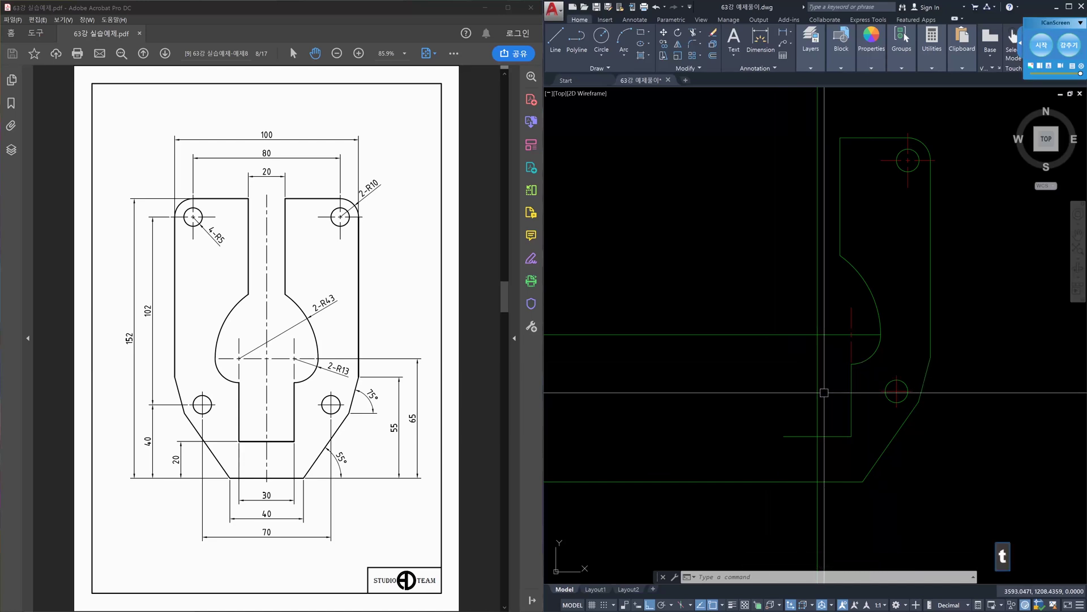
{"action": "key", "text": "space"}
{"action": "left_click", "coordinate": [818, 395]}
{"action": "key", "text": "space"}
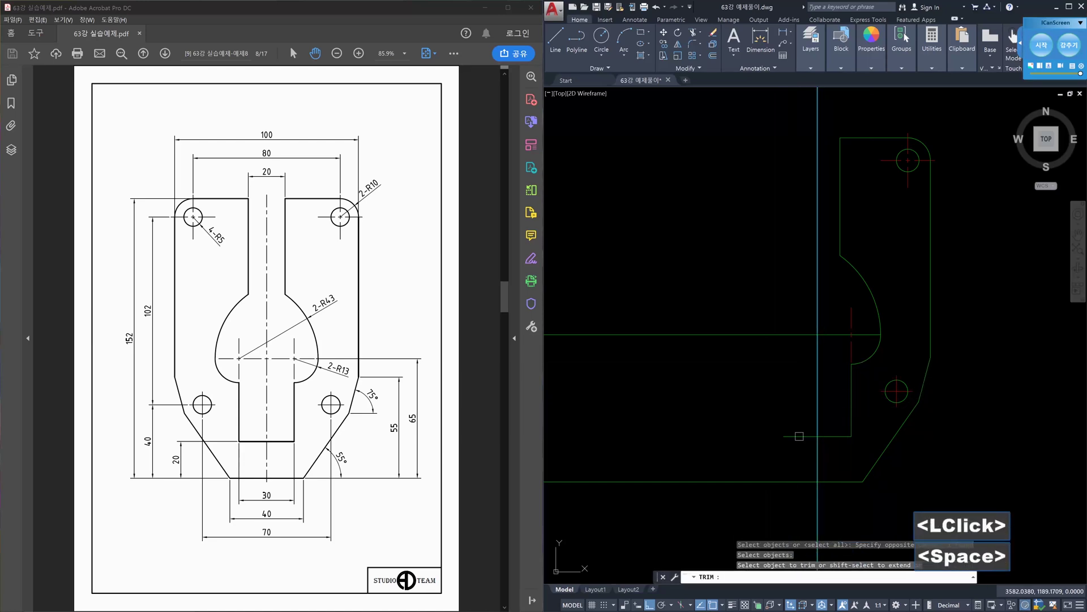
{"action": "left_click", "coordinate": [797, 485]}
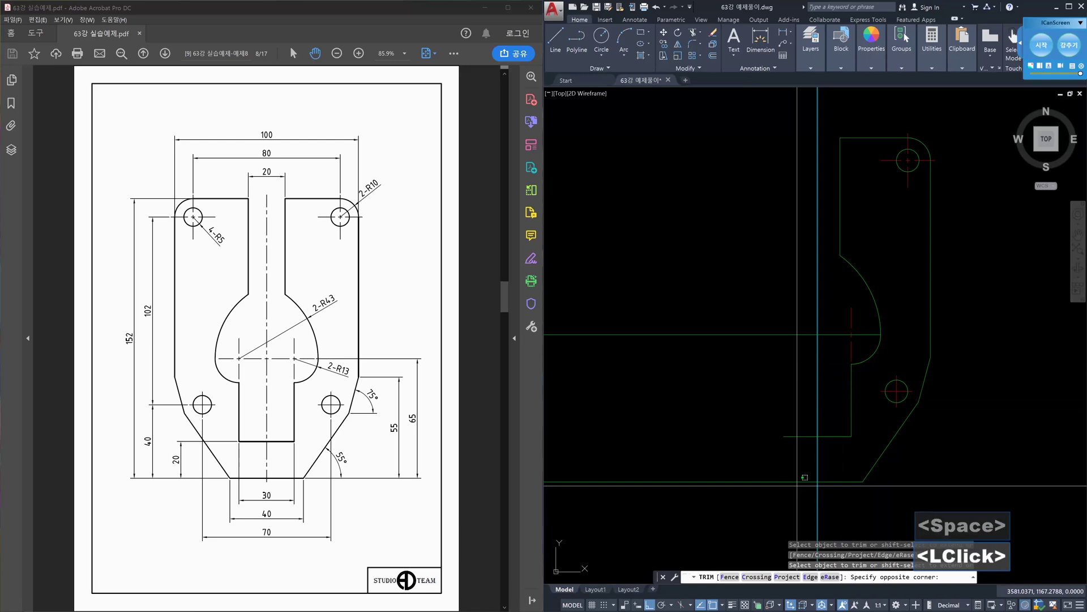
{"action": "left_click", "coordinate": [745, 304]}
{"action": "key", "text": "Escape"}
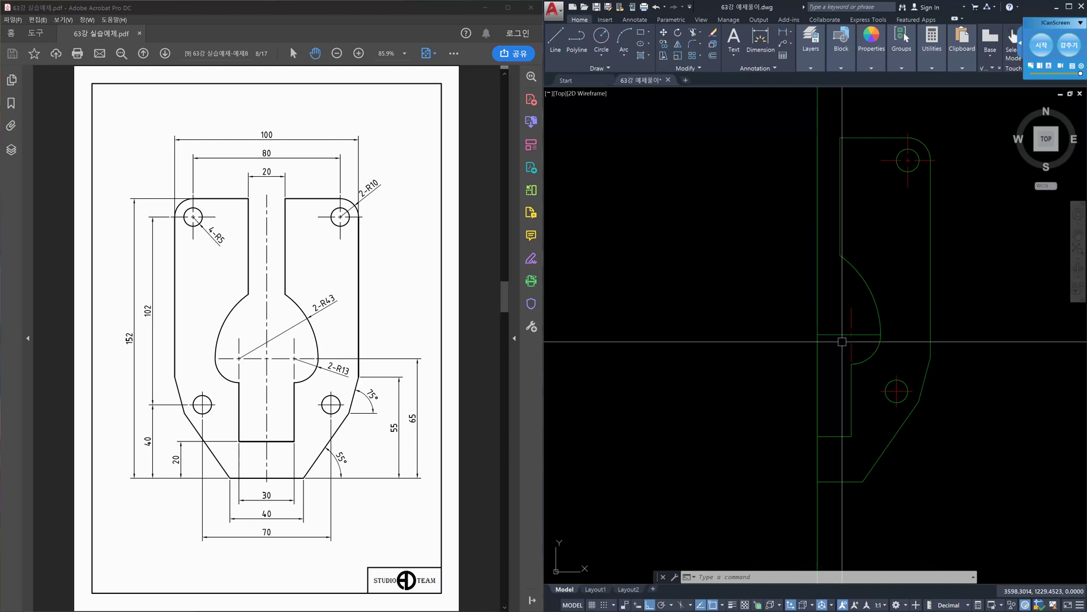
Undo the last trim of the three horizontal lines left of the central axis.
{"action": "left_click", "coordinate": [822, 335]}
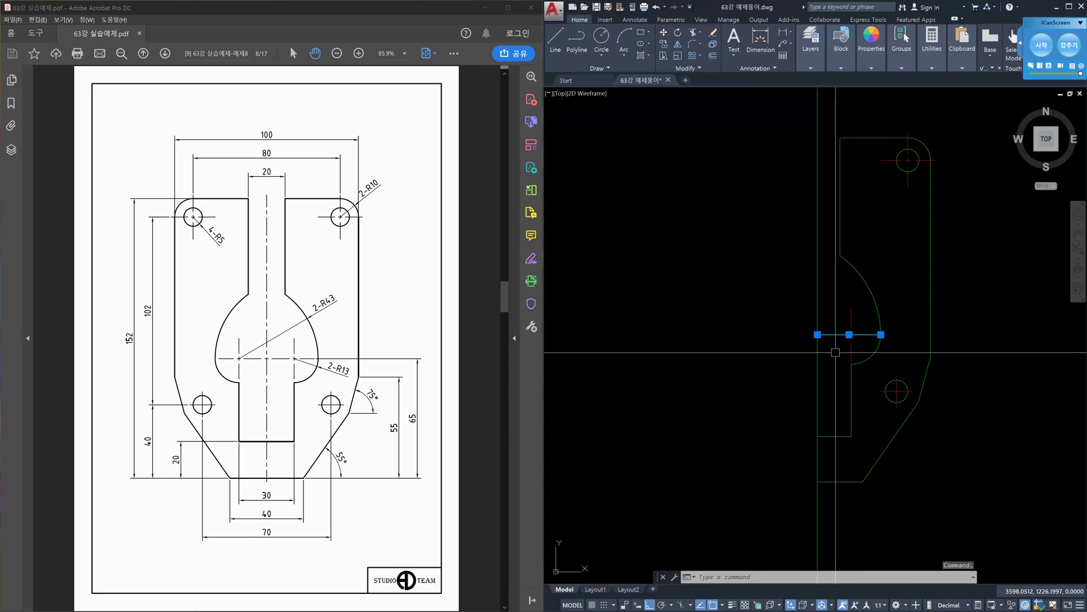
{"action": "key", "text": "Escape"}
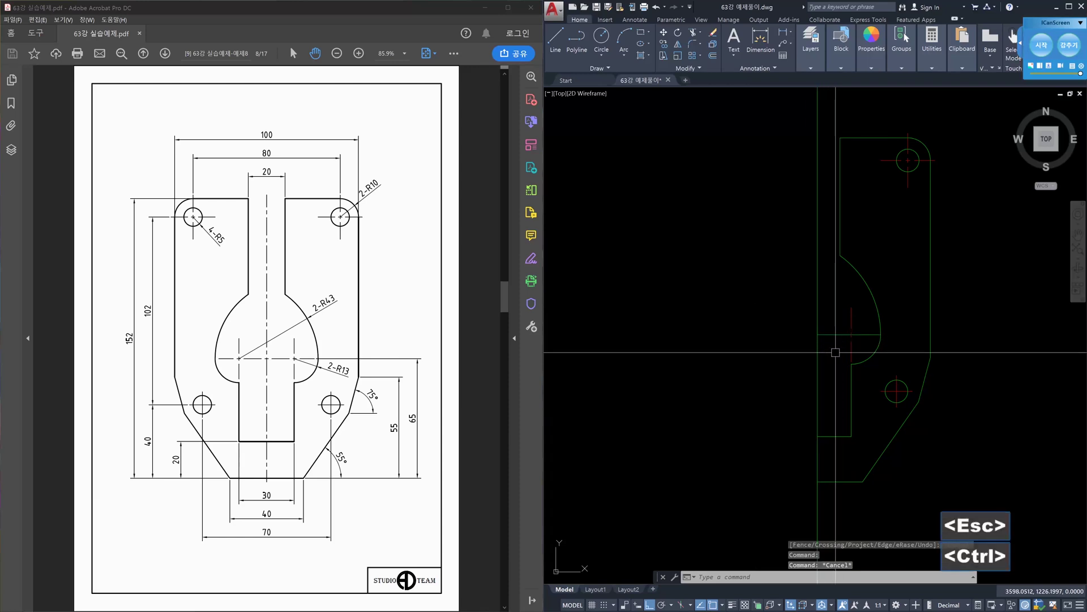
{"action": "key", "text": "ctrl+z"}
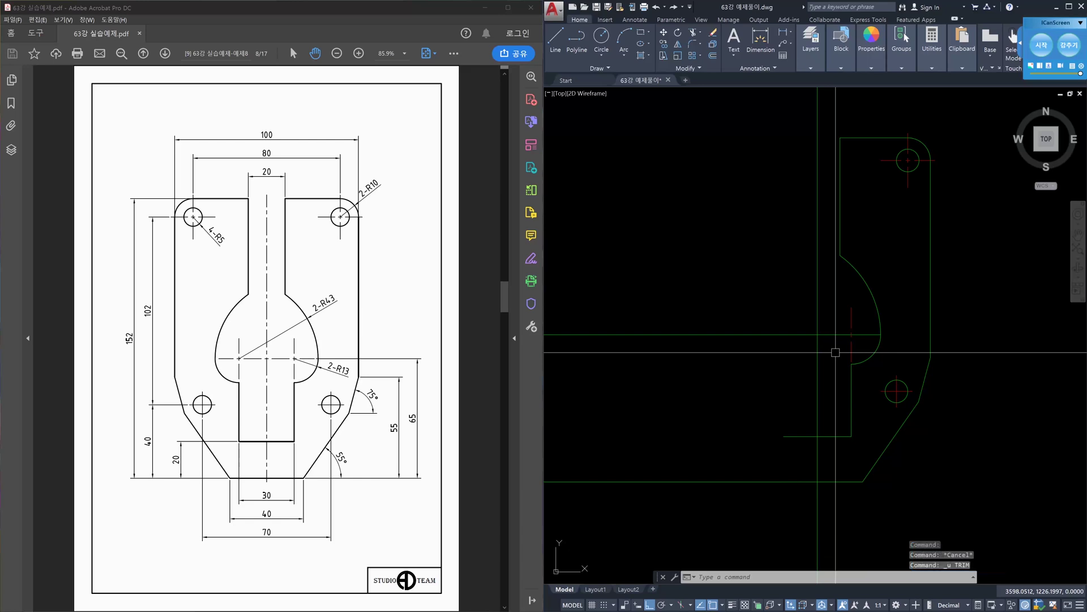
Mirror the right half's outline, holes and centre lines about the vertical central axis, keeping the source objects.
{"action": "type", "text": "mi"}
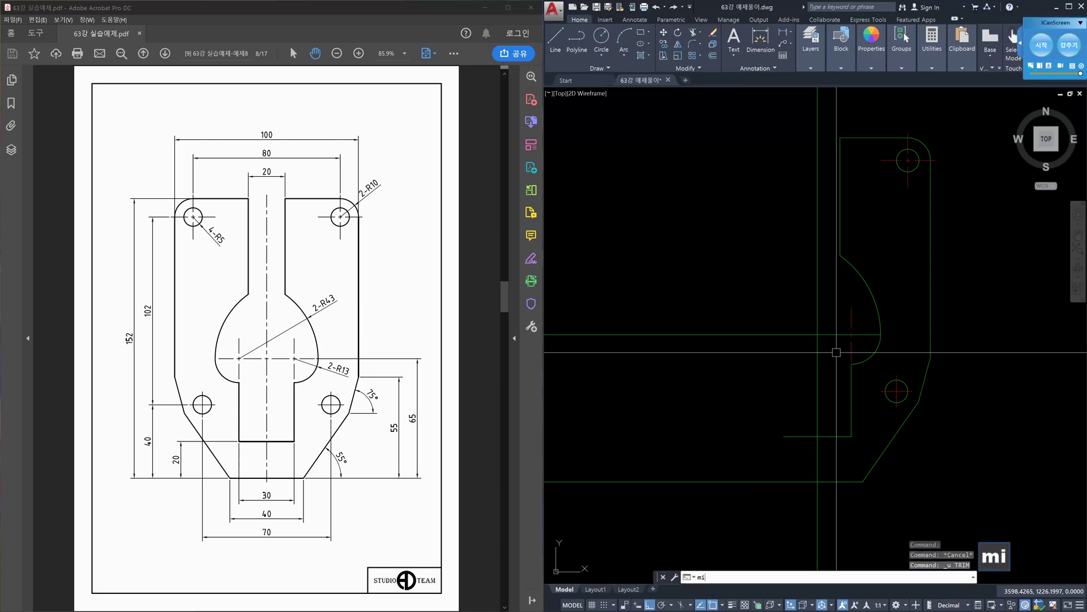
{"action": "key", "text": "space"}
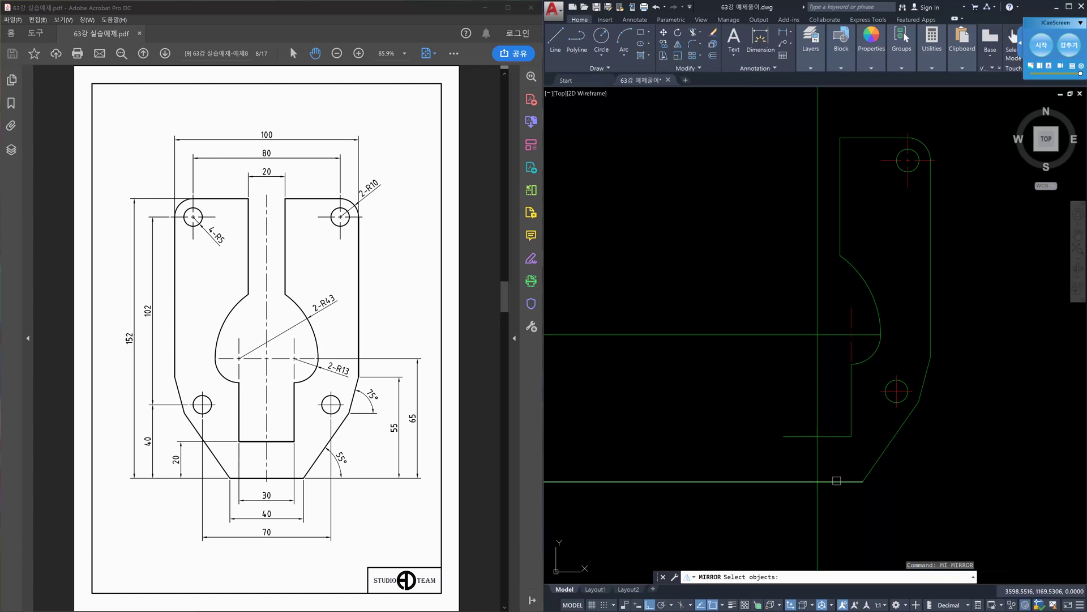
{"action": "left_click", "coordinate": [832, 120]}
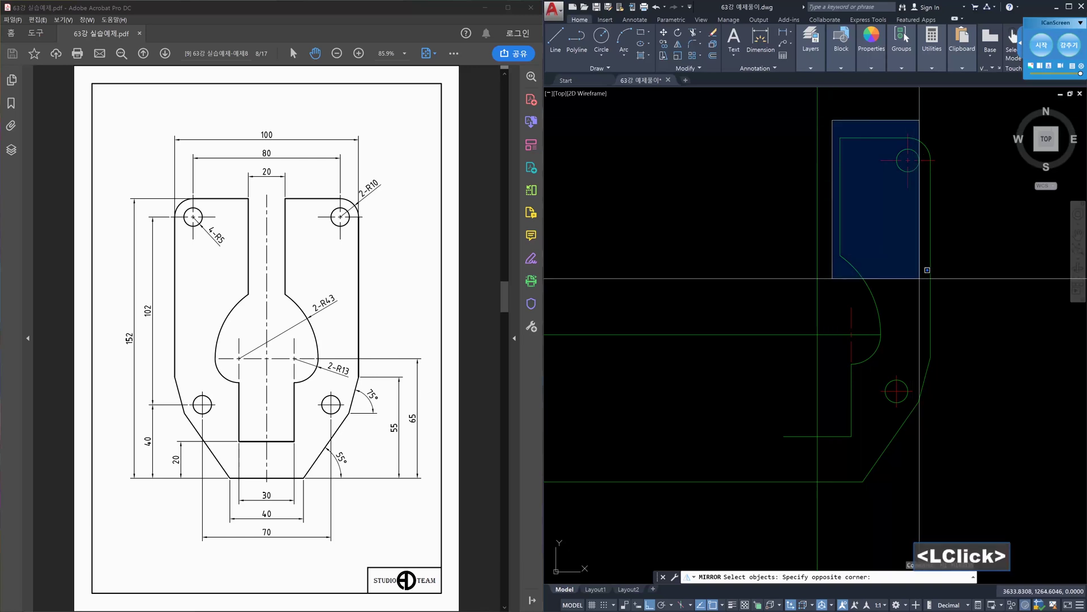
{"action": "left_click", "coordinate": [962, 503]}
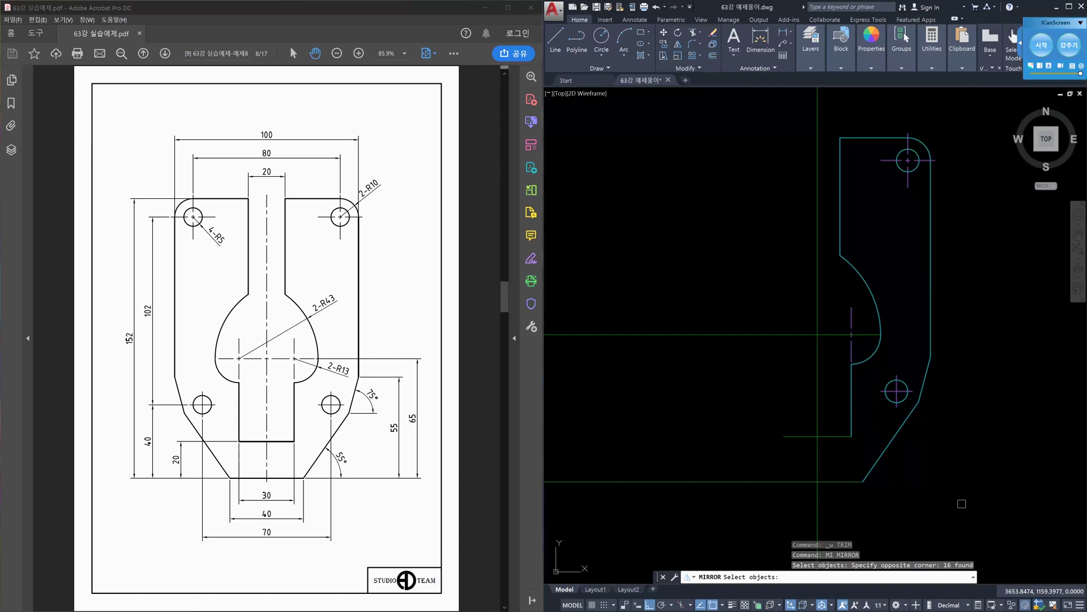
{"action": "key", "text": "Return"}
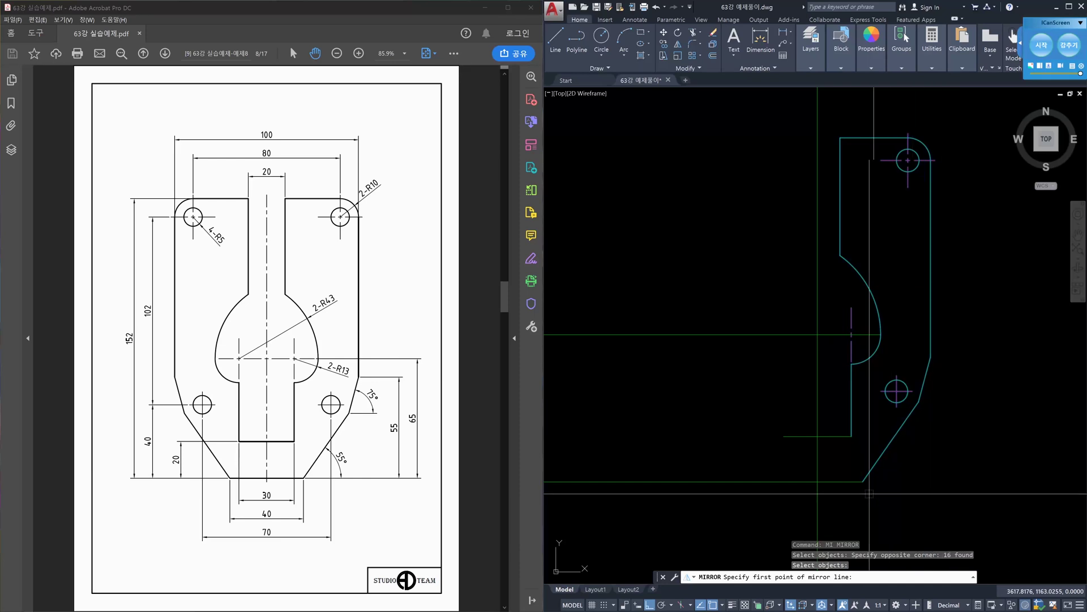
{"action": "left_click", "coordinate": [817, 482]}
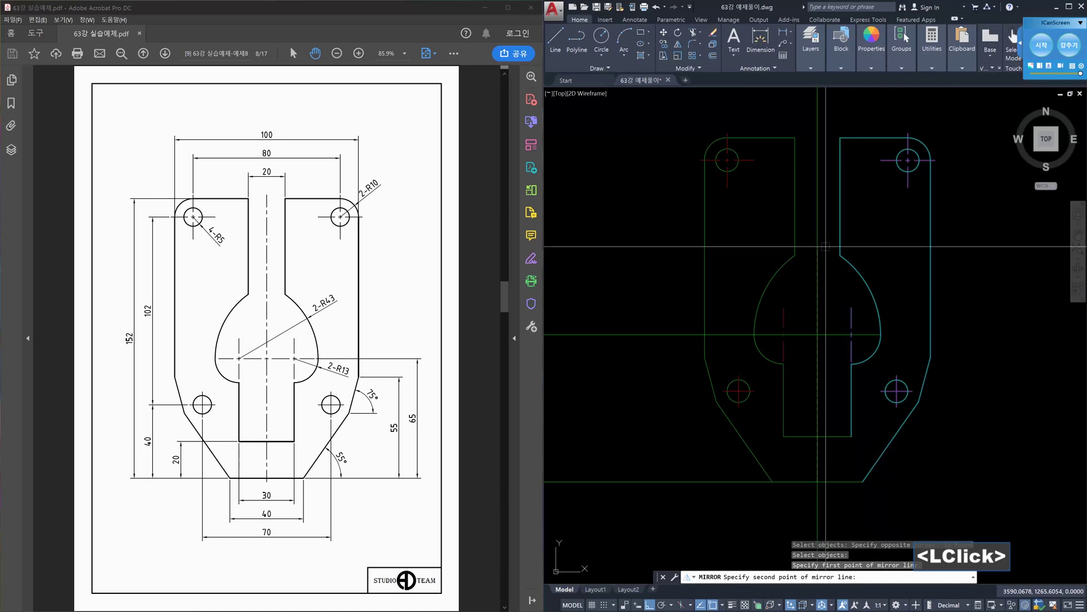
{"action": "left_click", "coordinate": [830, 177]}
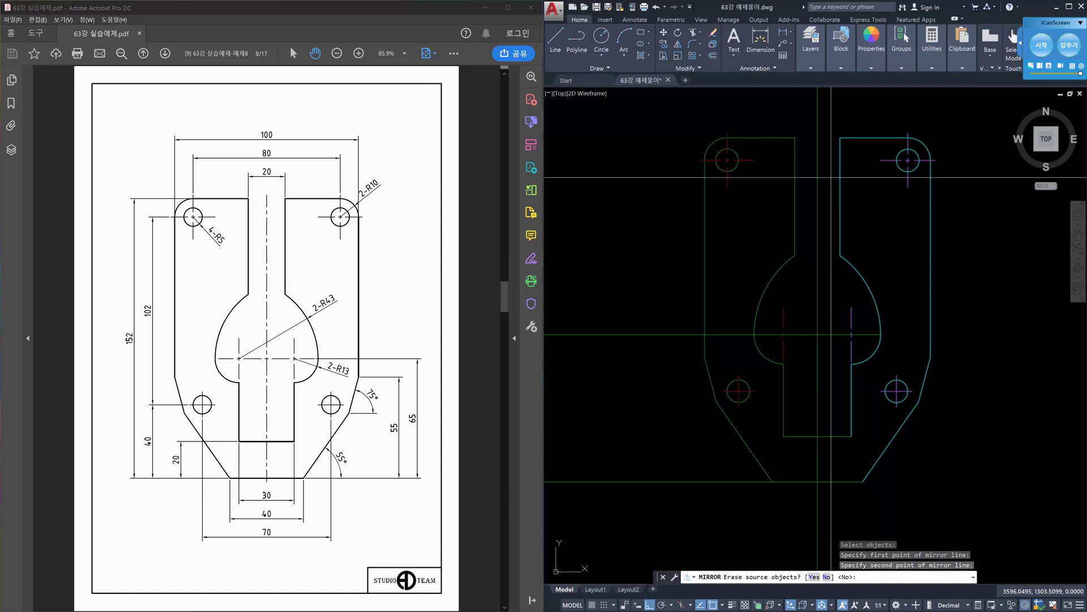
{"action": "key", "text": "Return"}
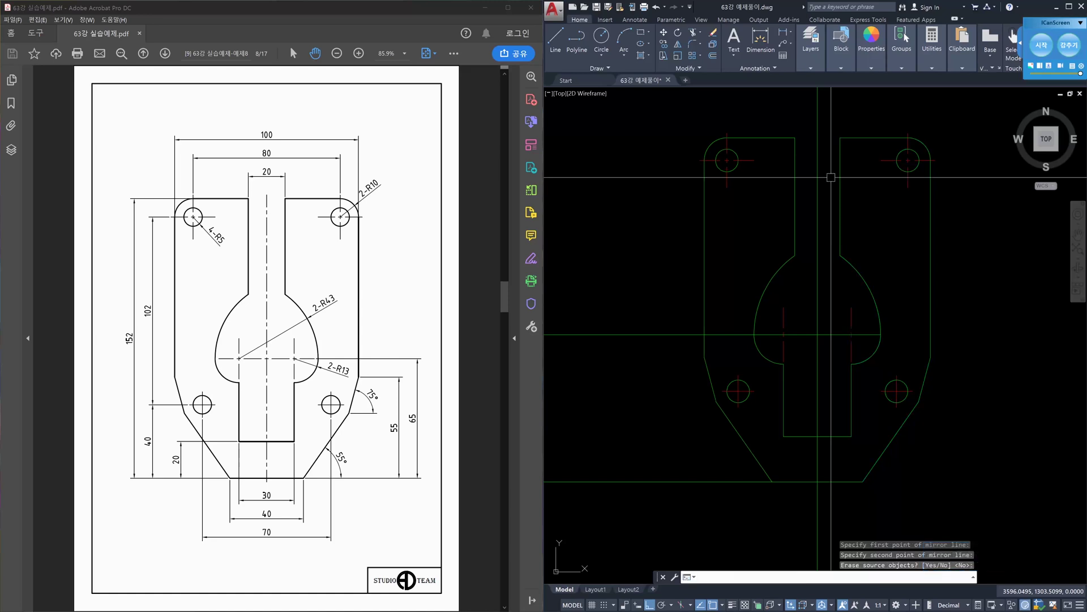
Trim the bottom line beyond the left slanted edge and the middle horizontal line beyond the left R13 arc.
{"action": "type", "text": "tr"}
{"action": "key", "text": "space"}
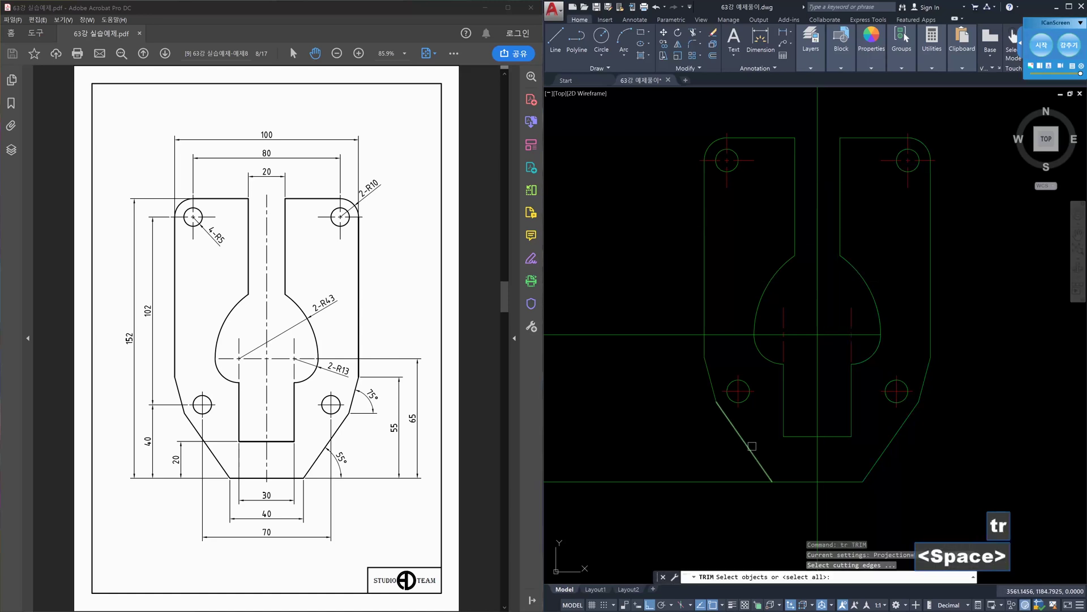
{"action": "left_click", "coordinate": [751, 445]}
{"action": "key", "text": "space"}
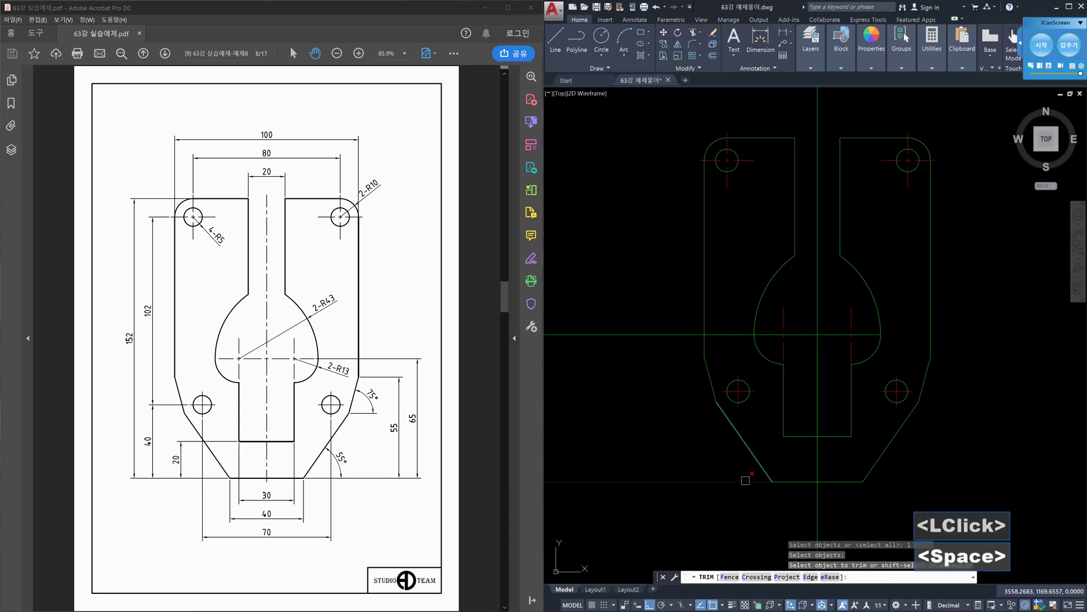
{"action": "key", "text": "Escape"}
{"action": "key", "text": "space"}
{"action": "left_click", "coordinate": [756, 343]}
{"action": "key", "text": "space"}
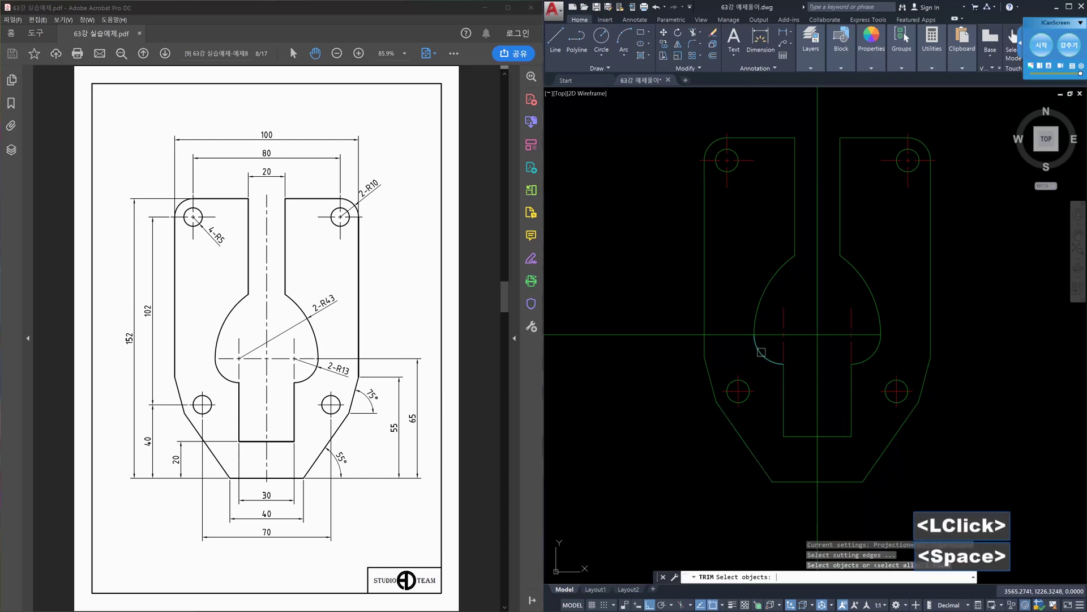
{"action": "left_click", "coordinate": [741, 335]}
{"action": "key", "text": "Escape"}
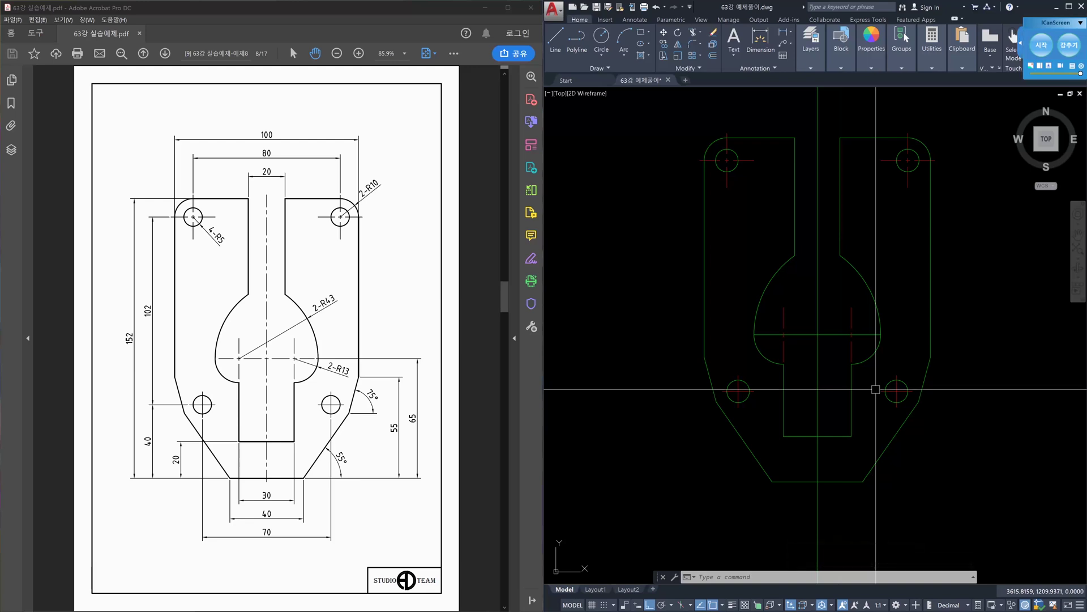
Shorten both ends of the horizontal line through the R13 arc centres with a Lengthen delta of -1.
{"action": "scroll", "coordinate": [878, 359], "scroll_direction": "up", "scroll_amount": 3}
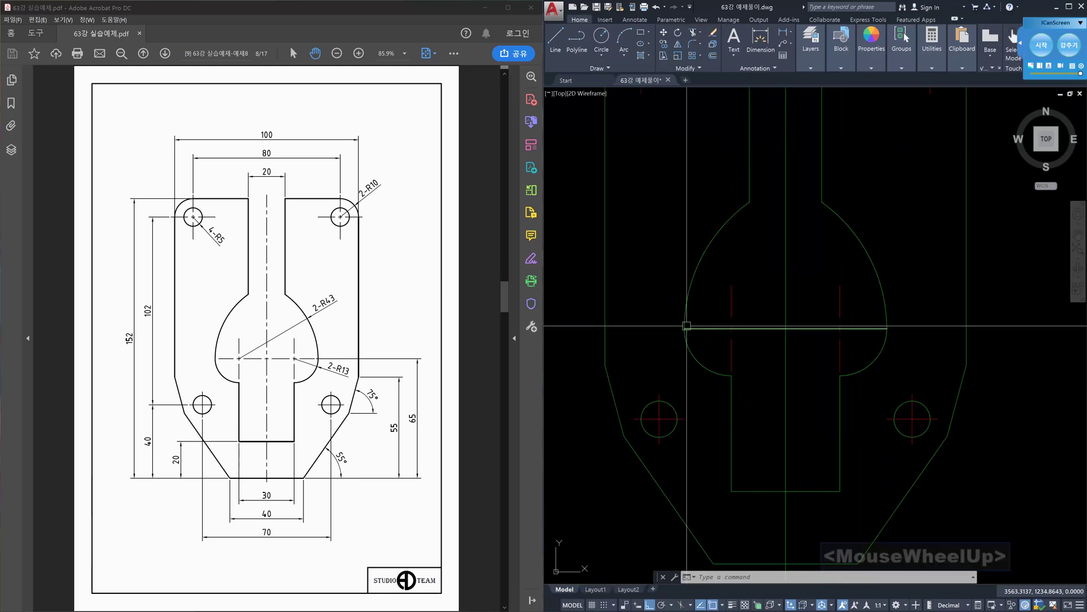
{"action": "type", "text": "len"}
{"action": "key", "text": "Return"}
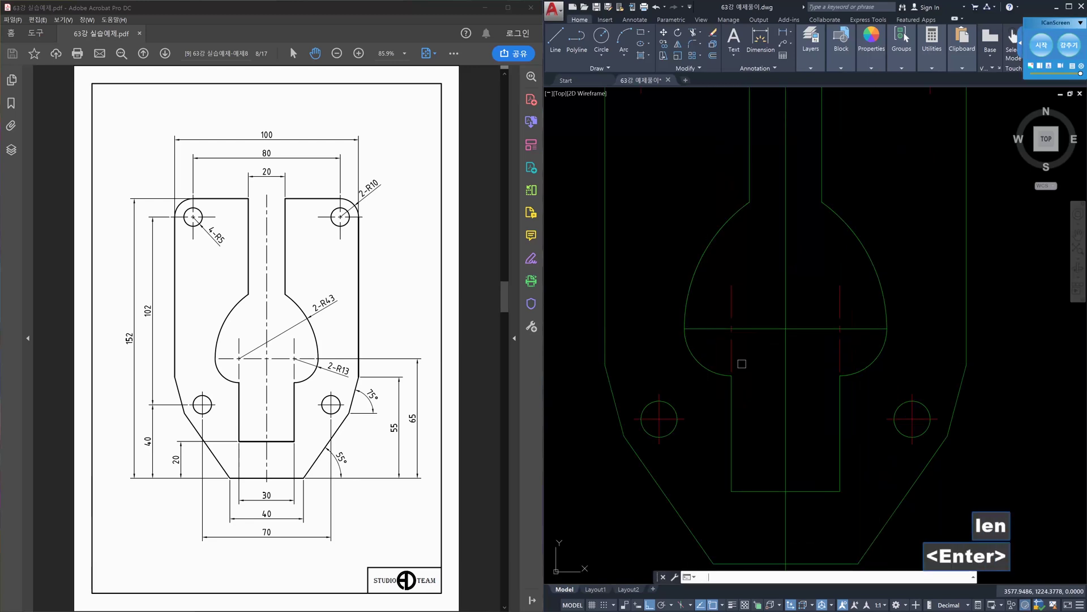
{"action": "type", "text": "de"}
{"action": "key", "text": "Return"}
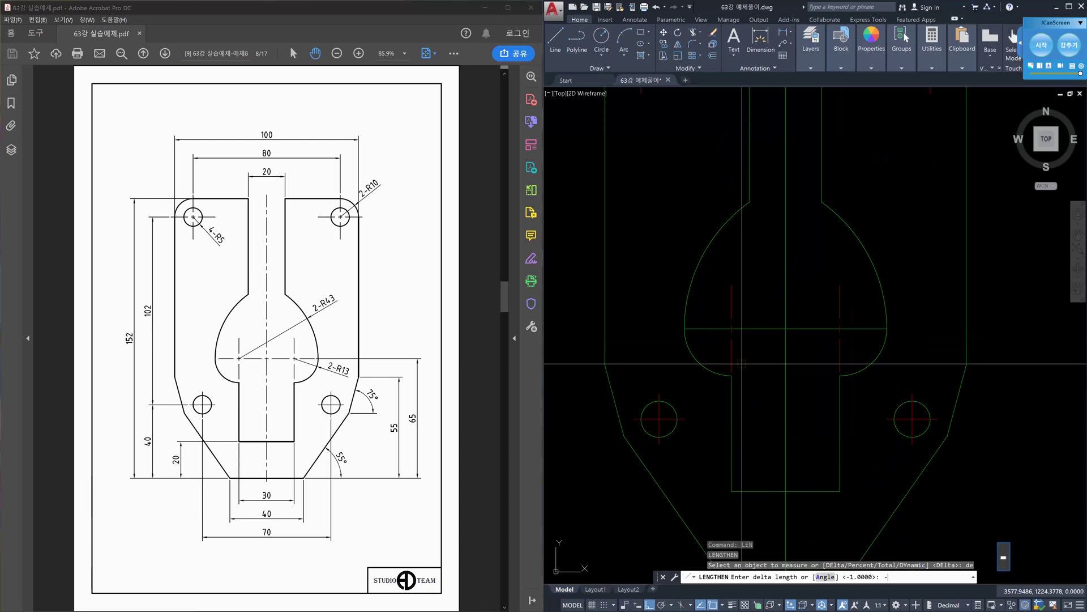
{"action": "type", "text": "-1"}
{"action": "key", "text": "Return"}
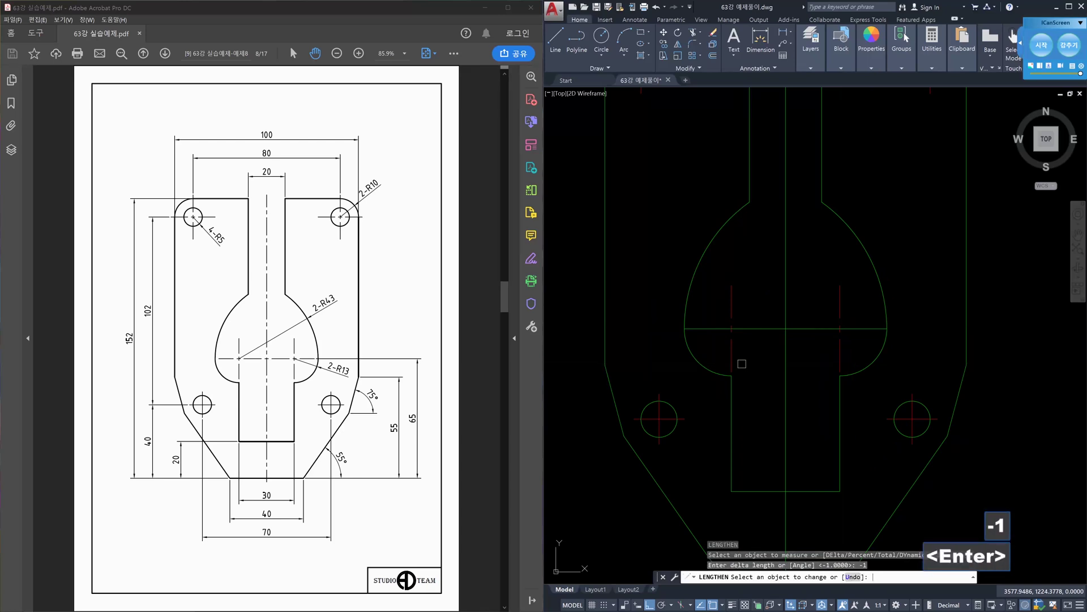
{"action": "left_click", "coordinate": [698, 328]}
{"action": "left_click", "coordinate": [853, 328]}
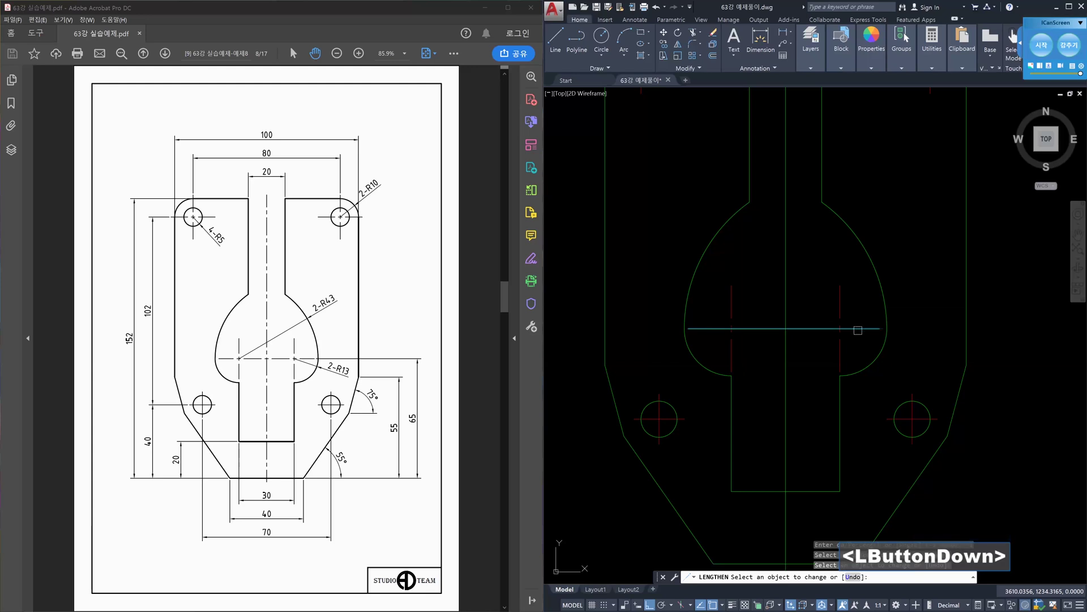
{"action": "key", "text": "Escape"}
{"action": "key", "text": "Escape"}
Match the properties of the right R13 arc's red vertical centre line onto the horizontal centre line and the central axis.
{"action": "type", "text": "ma"}
{"action": "key", "text": "space"}
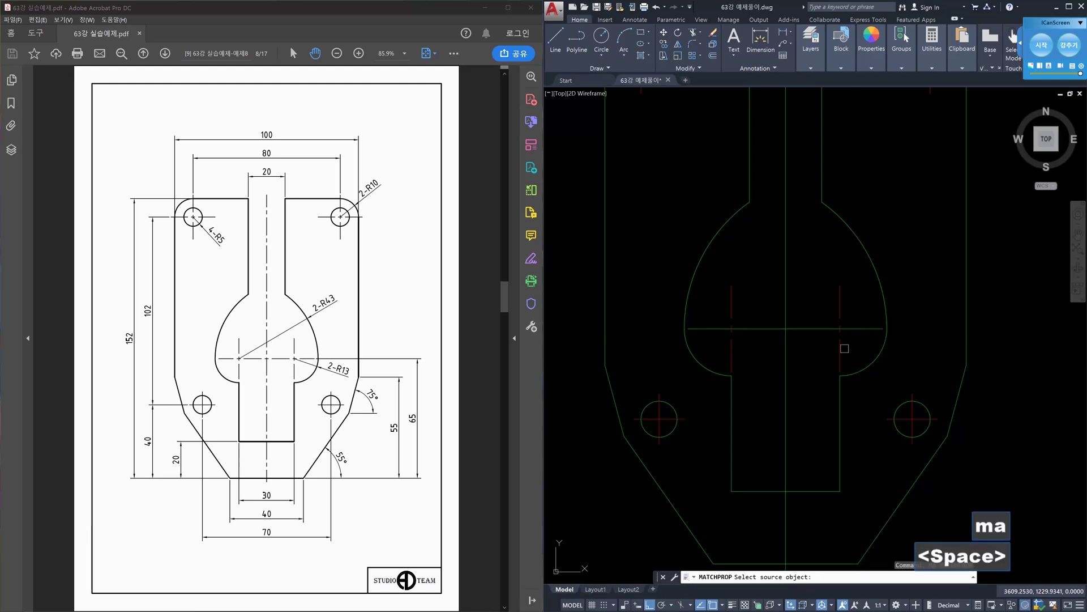
{"action": "left_click", "coordinate": [842, 348]}
{"action": "left_click", "coordinate": [847, 330]}
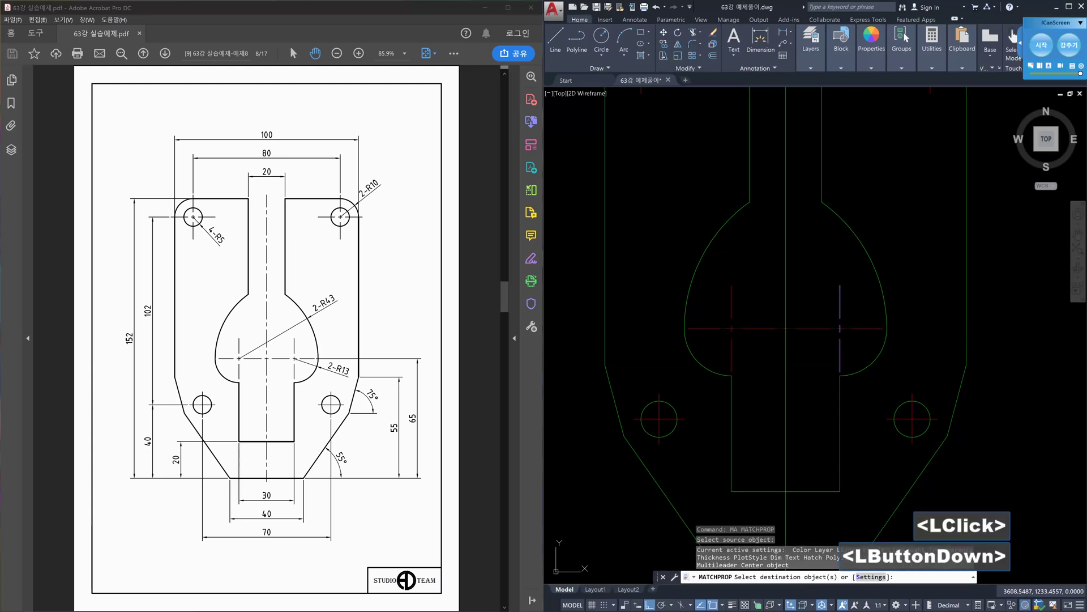
{"action": "left_click", "coordinate": [787, 354]}
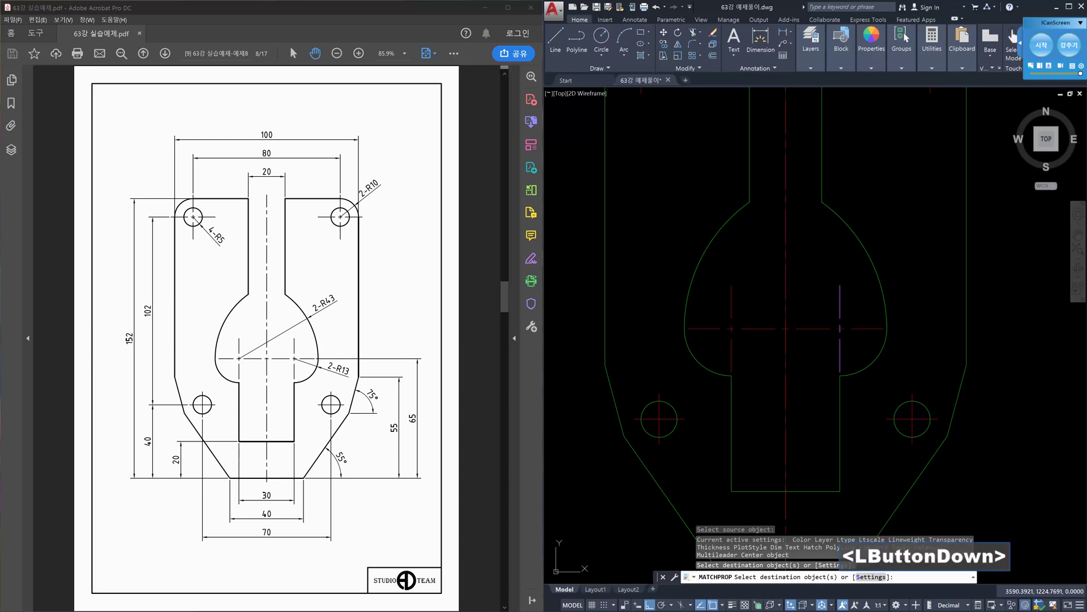
{"action": "scroll", "coordinate": [809, 359], "scroll_direction": "down", "scroll_amount": 2}
{"action": "key", "text": "Escape"}
{"action": "key", "text": "Escape"}
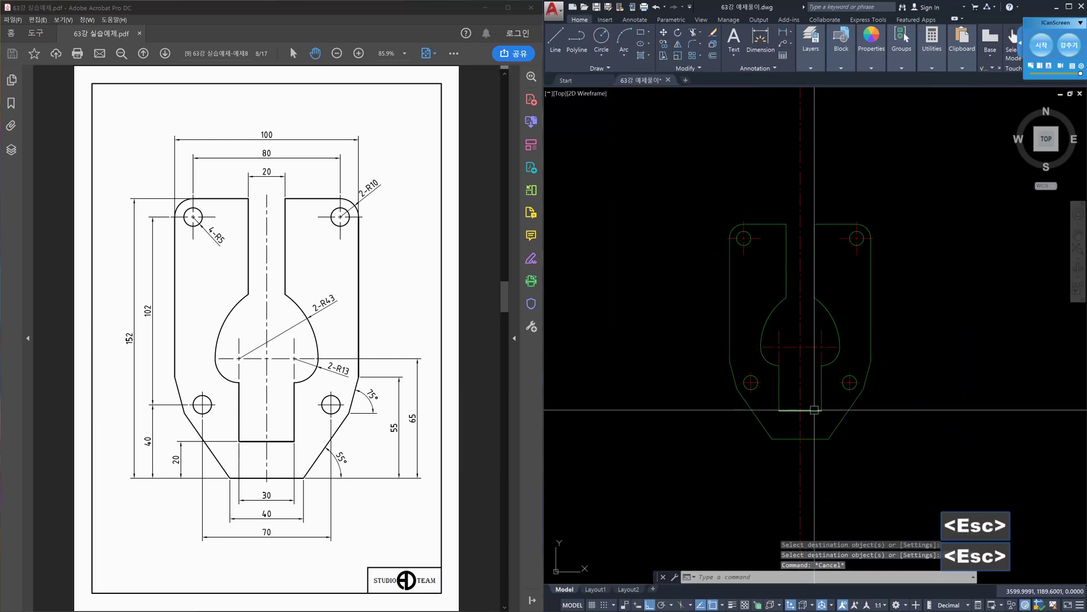
Trim the central axis below the plate's bottom edge and above its top edge.
{"action": "type", "text": "tr"}
{"action": "key", "text": "space"}
{"action": "left_click", "coordinate": [801, 438]}
{"action": "key", "text": "space"}
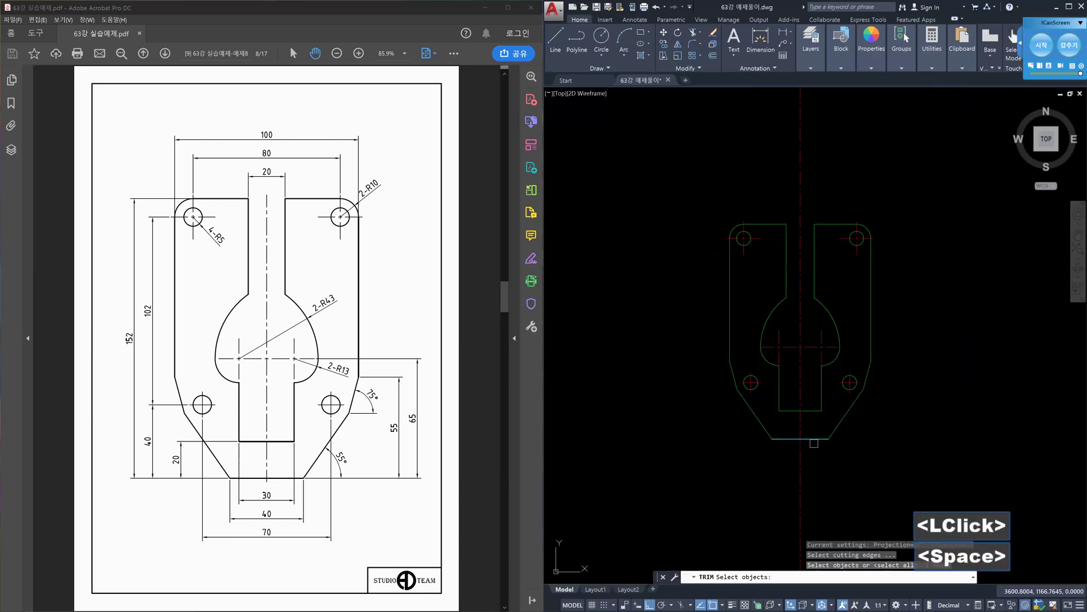
{"action": "left_click", "coordinate": [802, 455]}
{"action": "key", "text": "Escape"}
{"action": "key", "text": "space"}
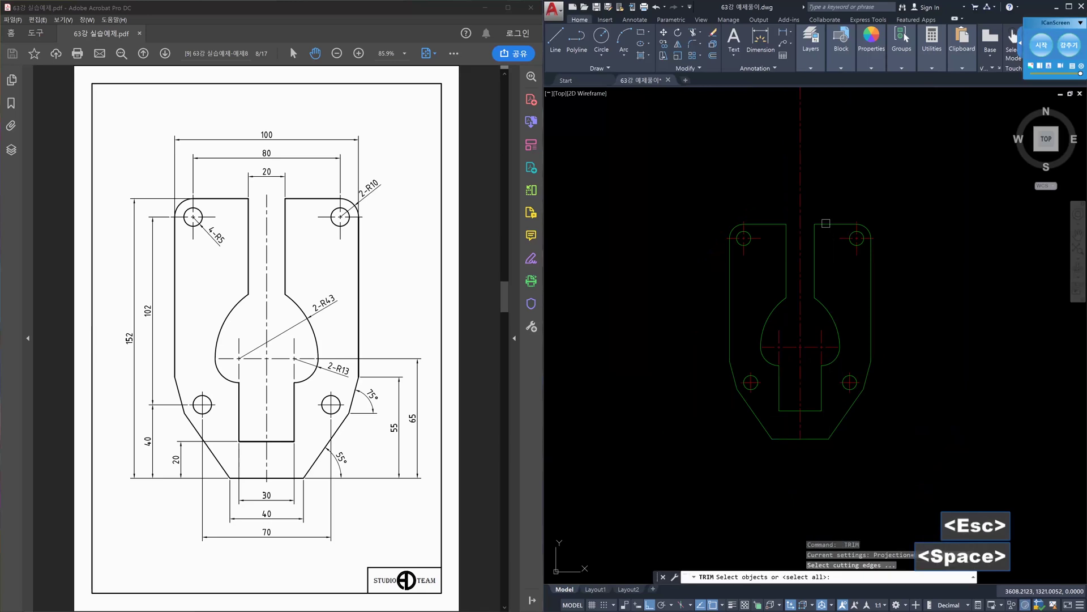
{"action": "left_click", "coordinate": [826, 223]}
{"action": "key", "text": "space"}
{"action": "key", "text": "Escape"}
{"action": "key", "text": "Escape"}
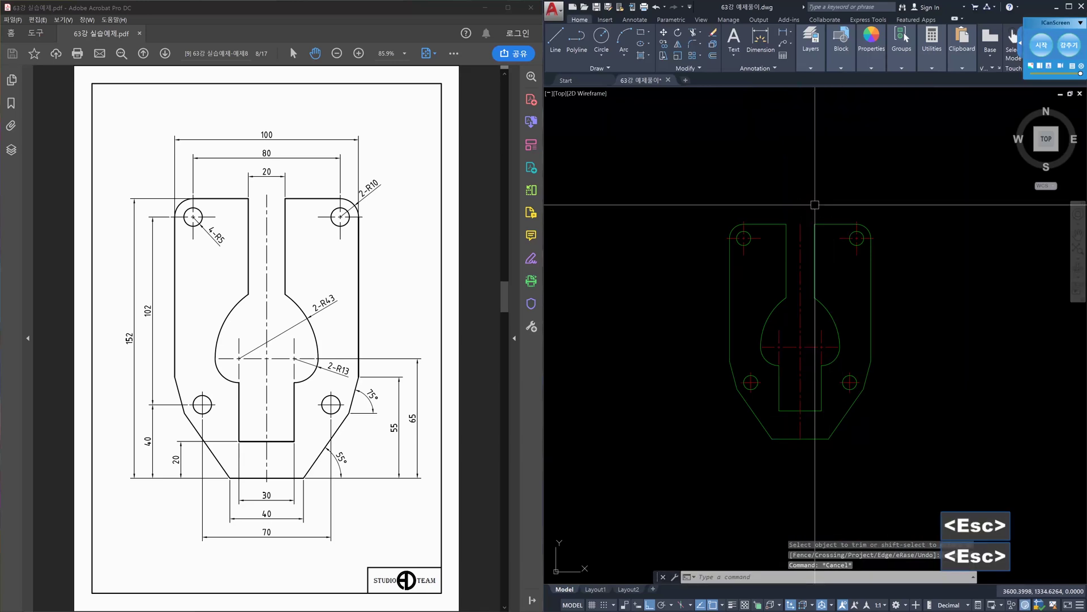
Extend both ends of the central axis with a Lengthen delta of 2.
{"action": "type", "text": "len"}
{"action": "key", "text": "Return"}
{"action": "type", "text": "de"}
{"action": "key", "text": "Return"}
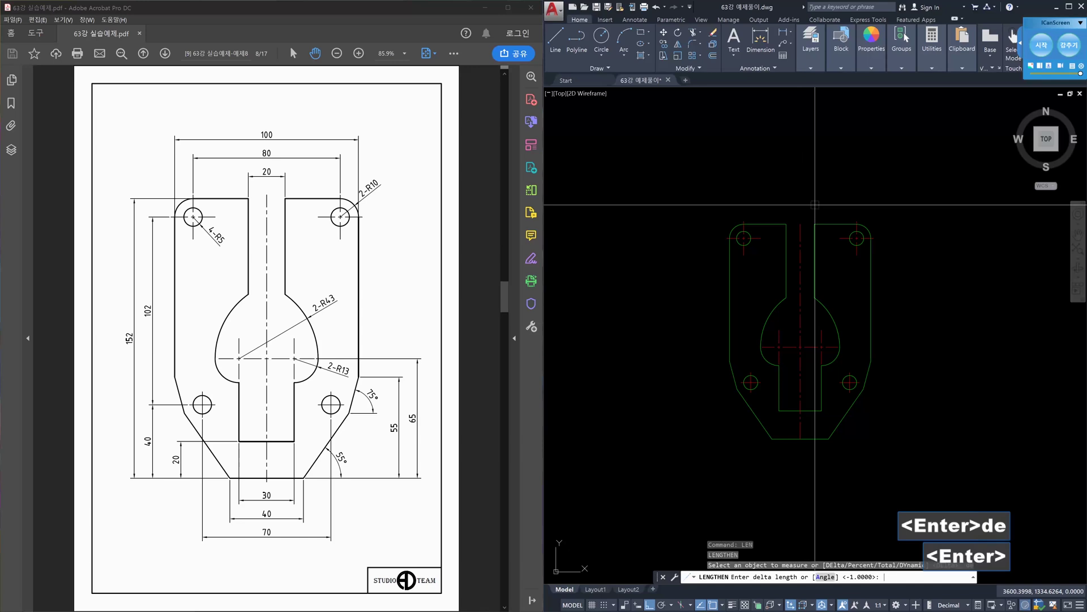
{"action": "type", "text": "2"}
{"action": "key", "text": "Return"}
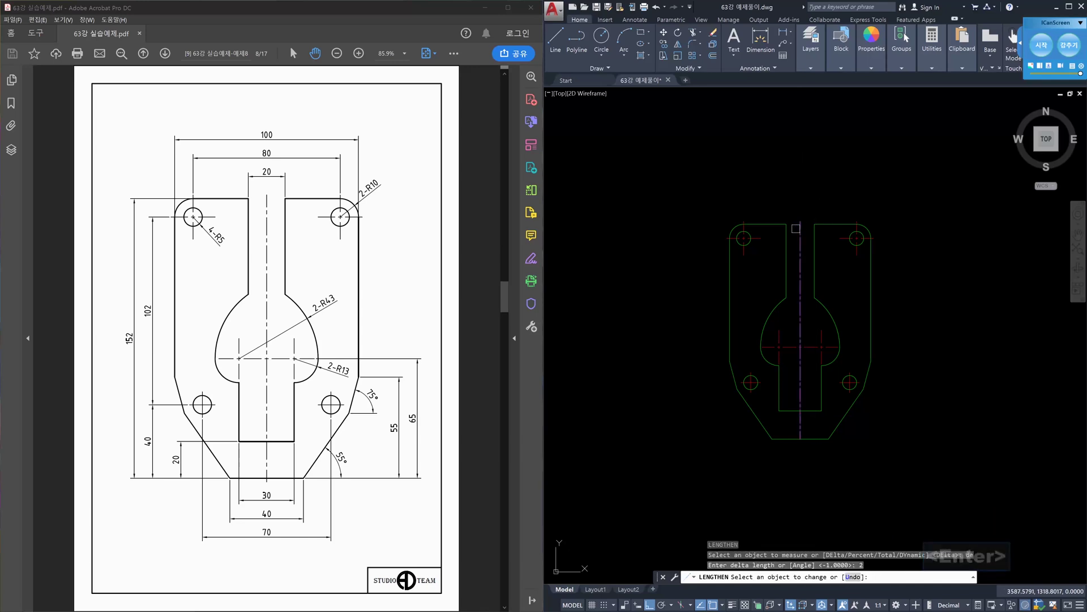
{"action": "left_click", "coordinate": [800, 229]}
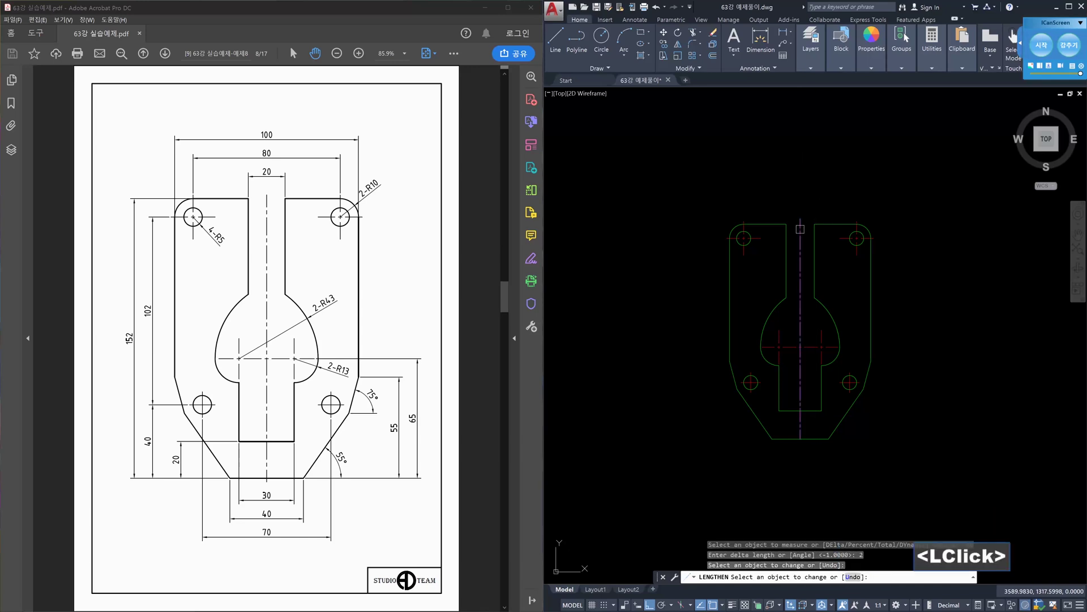
{"action": "left_click", "coordinate": [799, 419]}
{"action": "key", "text": "Escape"}
{"action": "key", "text": "Escape"}
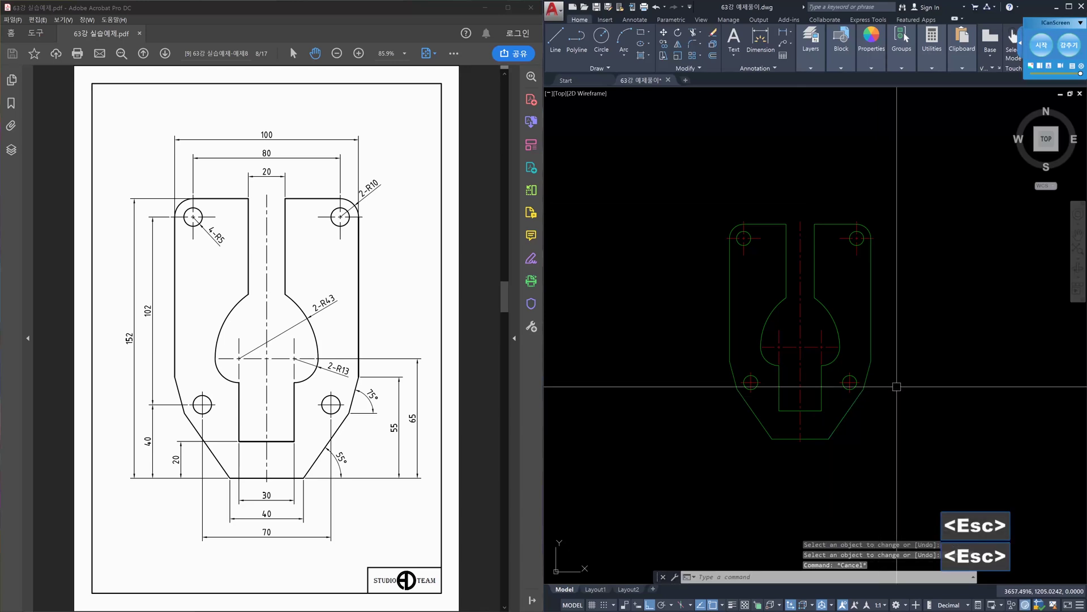
Move the whole plate drawing horizontally to the right, farther away from the earlier framed drawings.
{"action": "scroll", "coordinate": [896, 387], "scroll_direction": "down", "scroll_amount": 2}
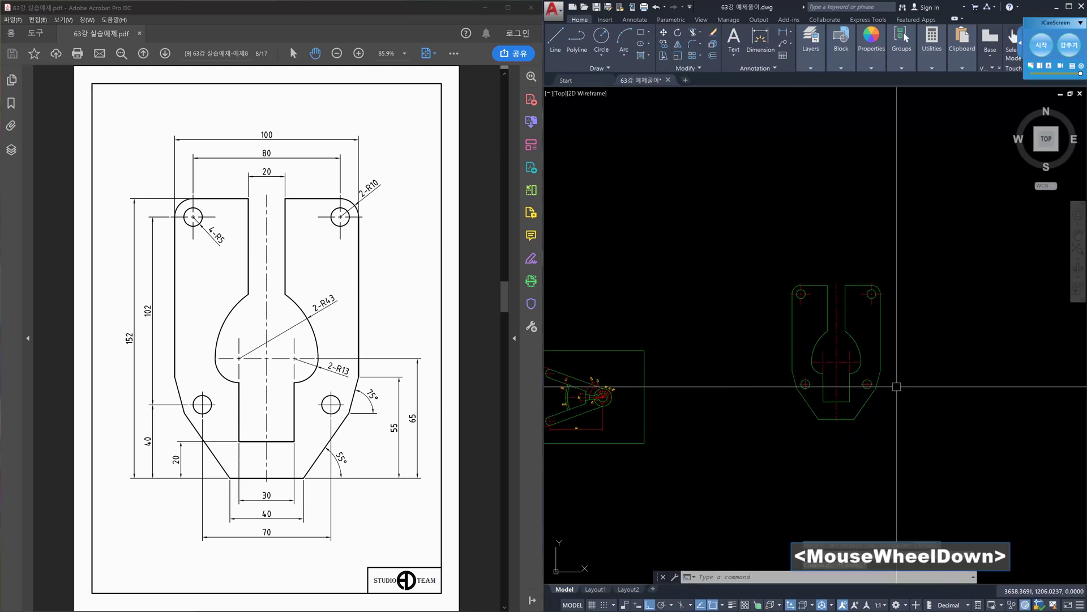
{"action": "scroll", "coordinate": [897, 387], "scroll_direction": "down", "scroll_amount": 2}
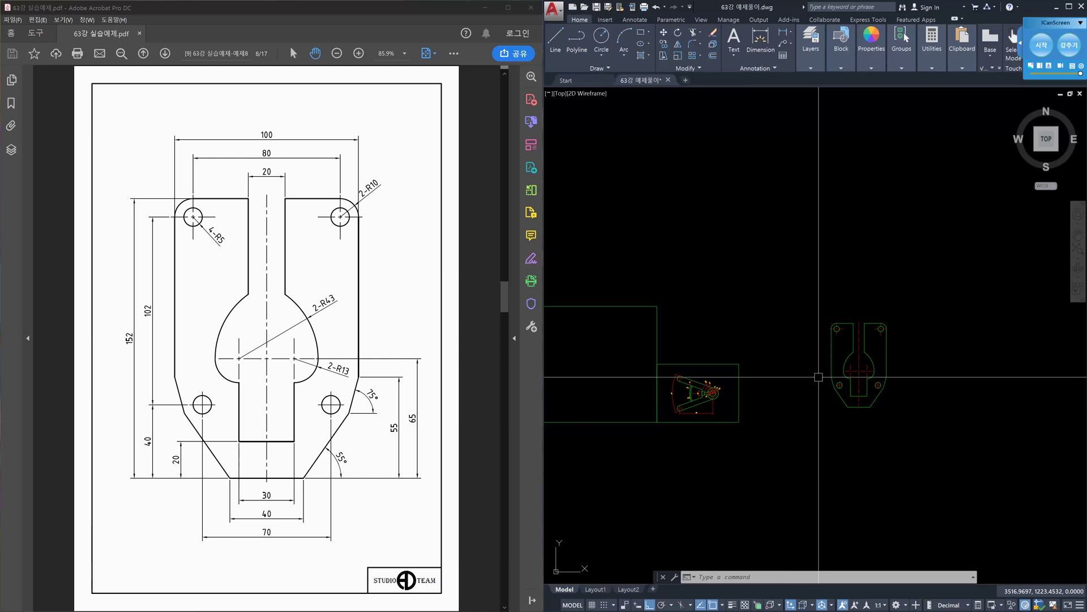
{"action": "type", "text": "m"}
{"action": "key", "text": "space"}
{"action": "left_click", "coordinate": [820, 296]}
{"action": "left_click", "coordinate": [946, 443]}
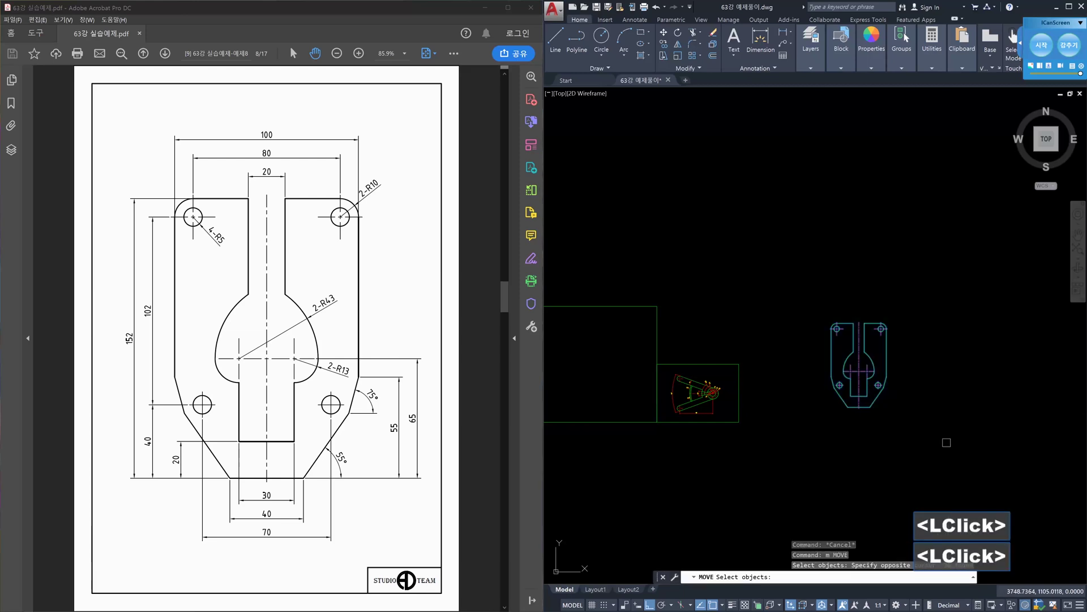
{"action": "key", "text": "space"}
{"action": "left_click", "coordinate": [856, 440]}
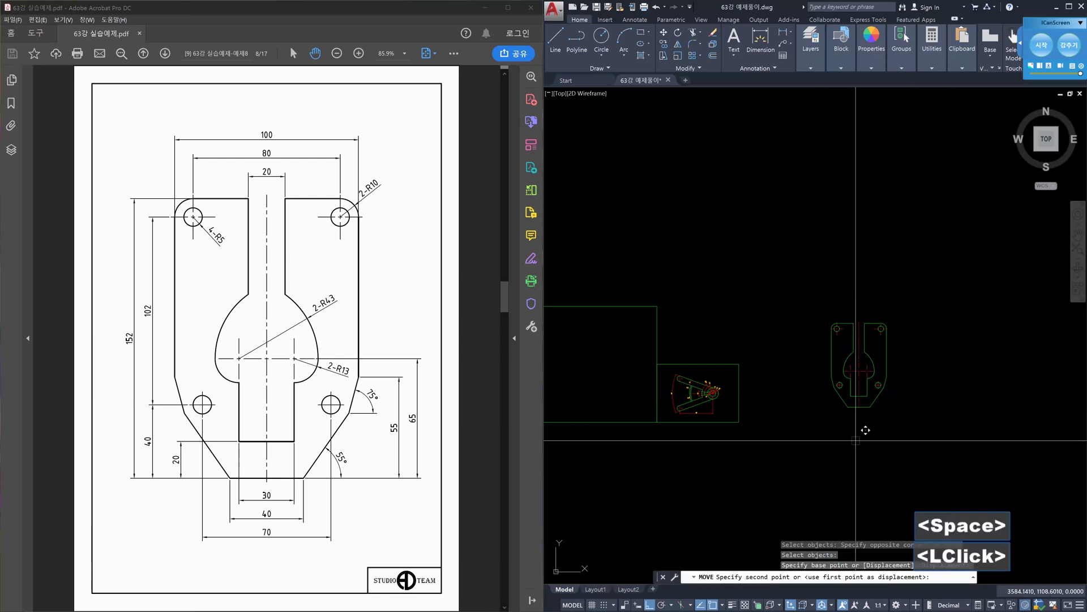
{"action": "left_click", "coordinate": [969, 439]}
{"action": "key", "text": "Escape"}
Copy the large empty frame from its lower-left corner to the lower-right corner of the small framed drawing.
{"action": "middle_click_drag", "start_coordinate": [595, 436], "coordinate": [713, 439]}
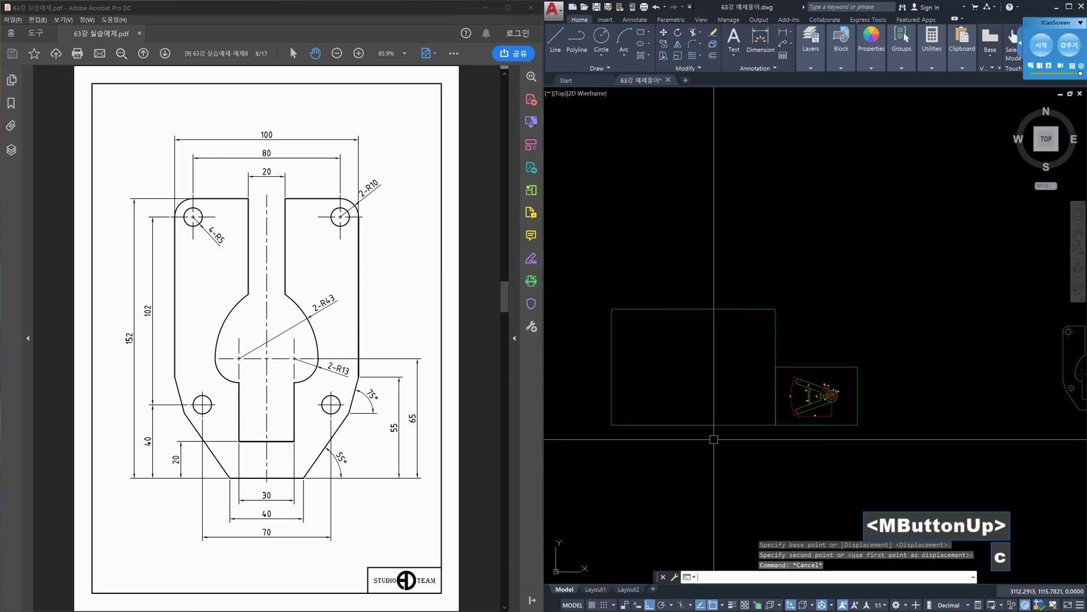
{"action": "type", "text": "co"}
{"action": "key", "text": "space"}
{"action": "left_click", "coordinate": [711, 440]}
{"action": "left_click", "coordinate": [670, 396]}
{"action": "key", "text": "space"}
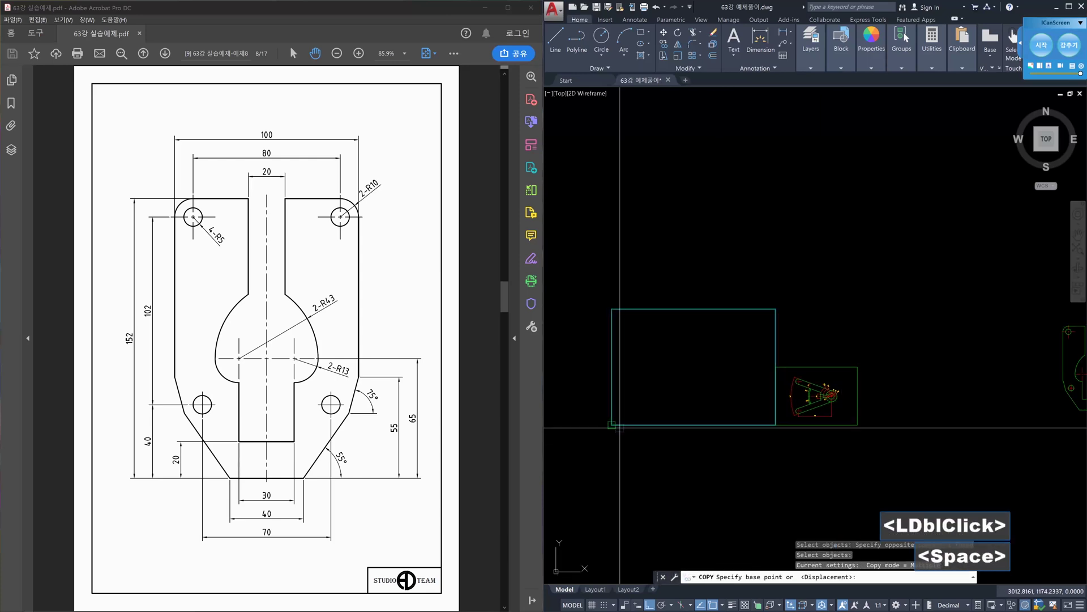
{"action": "left_click", "coordinate": [617, 426]}
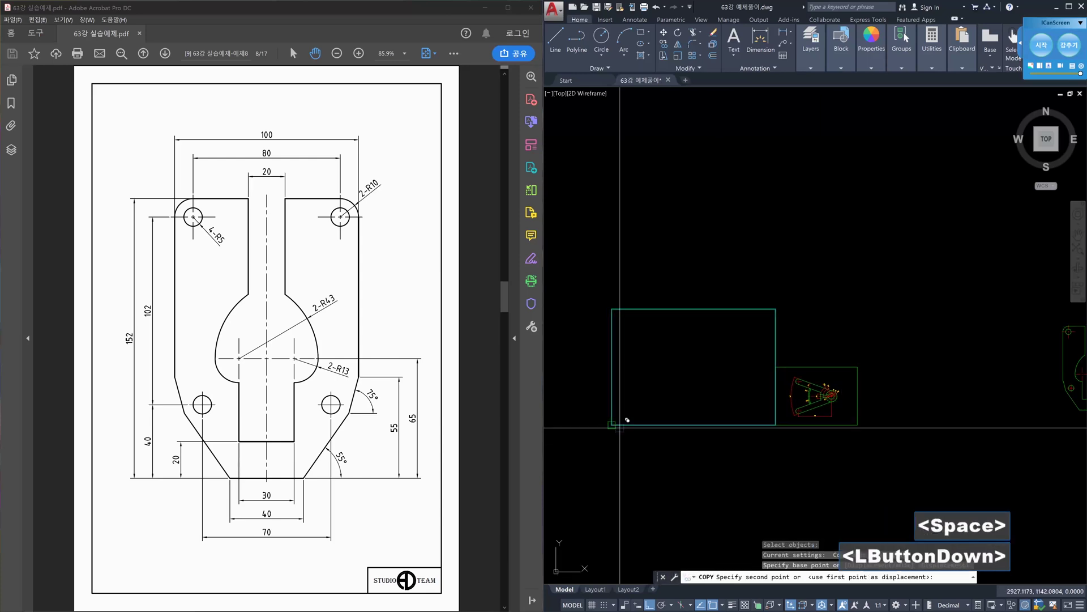
{"action": "left_click", "coordinate": [856, 423]}
{"action": "key", "text": "Escape"}
Move the whole plate drawing horizontally to the left into the middle of the copied frame.
{"action": "middle_click_drag", "start_coordinate": [1018, 387], "coordinate": [812, 379]}
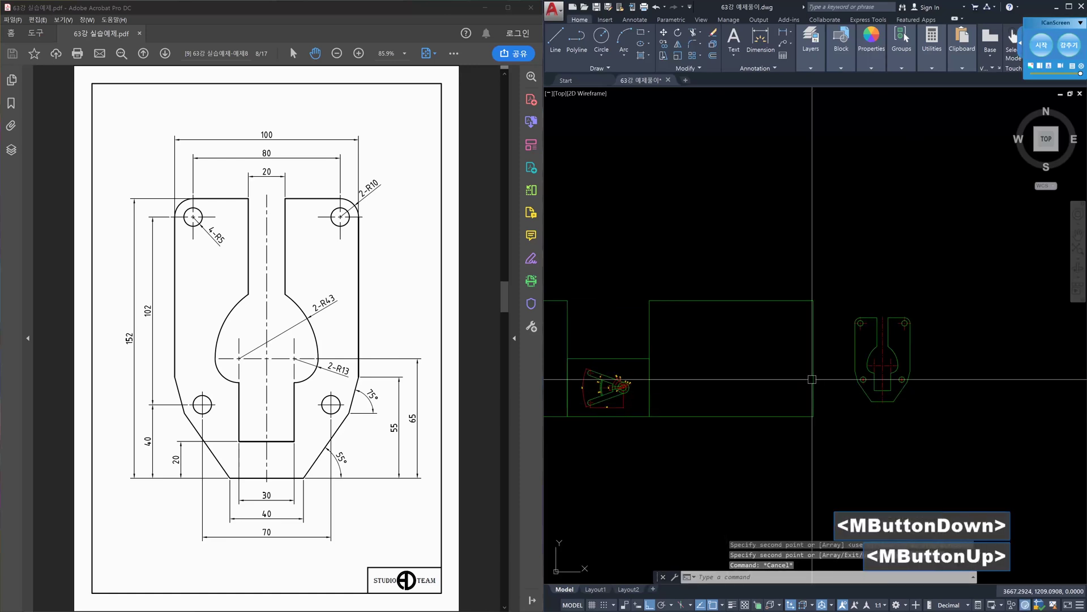
{"action": "type", "text": "m"}
{"action": "key", "text": "space"}
{"action": "left_click", "coordinate": [838, 300]}
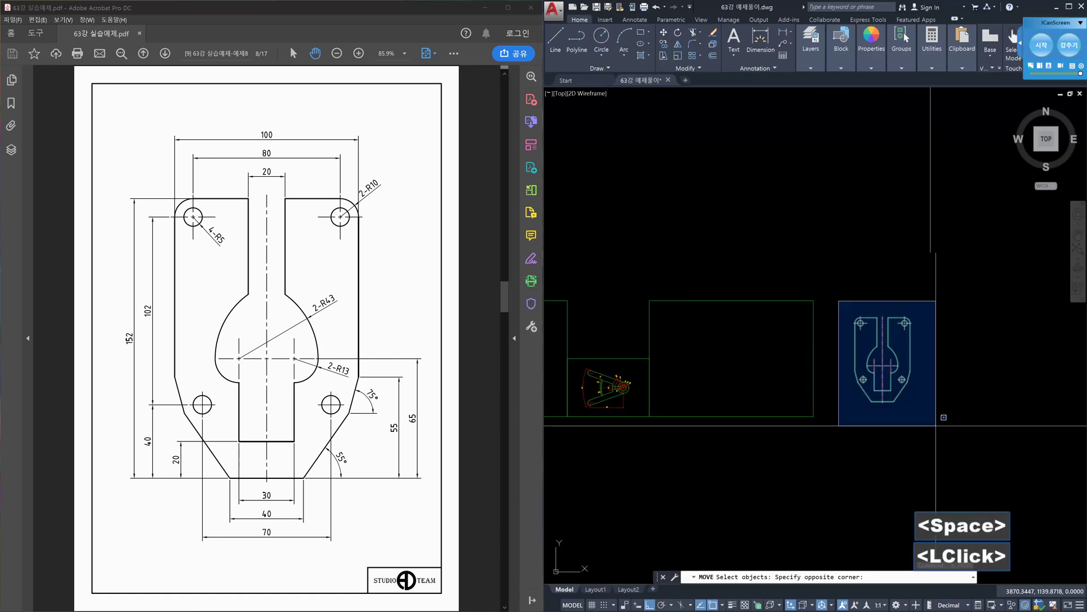
{"action": "left_click", "coordinate": [935, 425]}
{"action": "key", "text": "space"}
{"action": "left_click", "coordinate": [930, 449]}
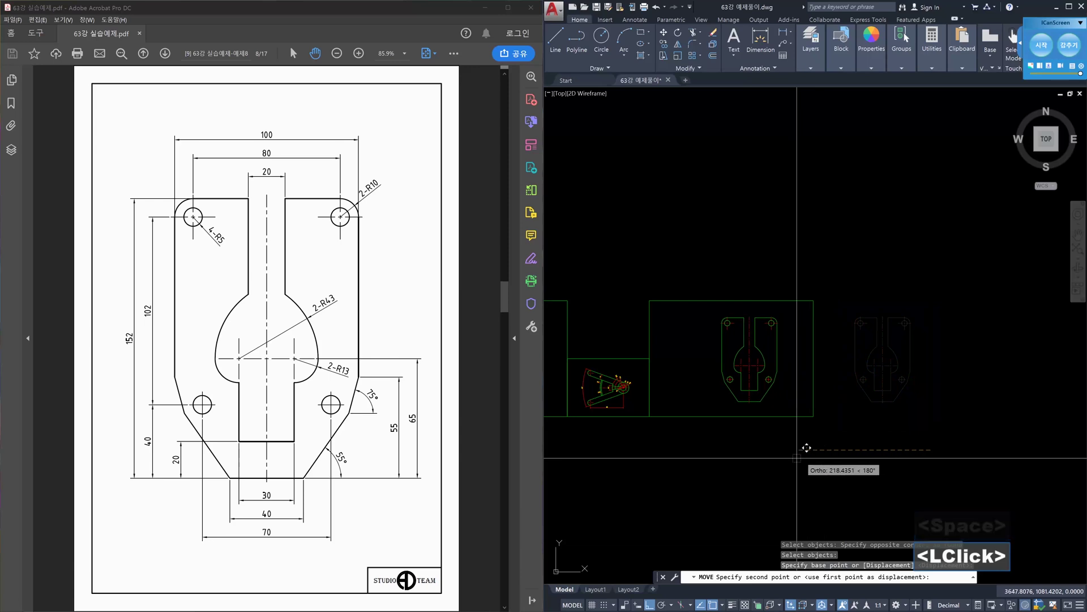
{"action": "left_click", "coordinate": [776, 461]}
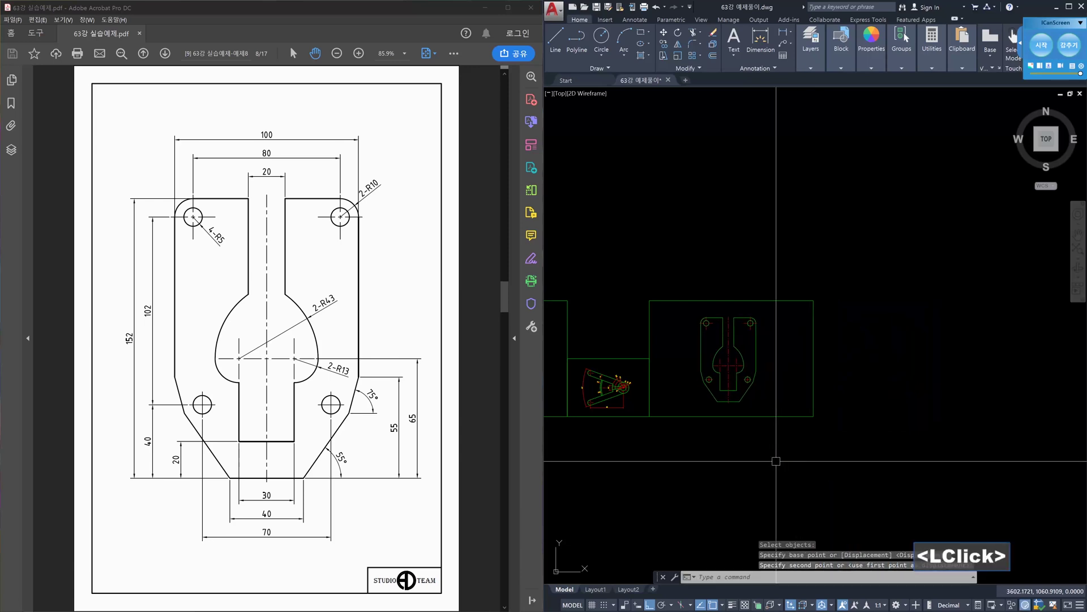
{"action": "key", "text": "Escape"}
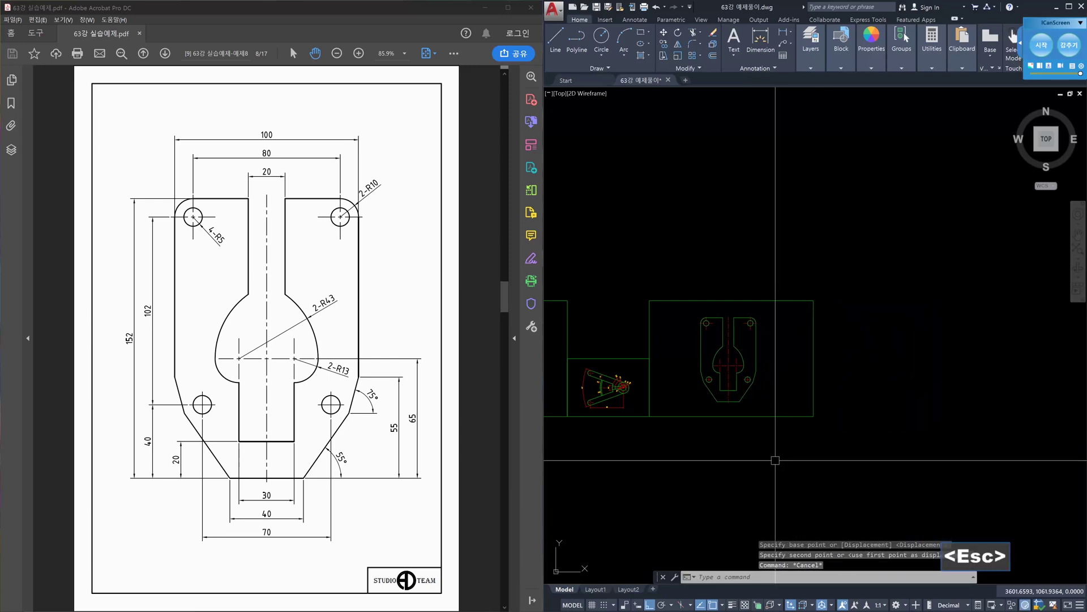
Set dimension style 1 as the current dimension style.
{"action": "scroll", "coordinate": [726, 413], "scroll_direction": "up", "scroll_amount": 3}
{"action": "middle_click_drag", "start_coordinate": [721, 400], "coordinate": [842, 413]}
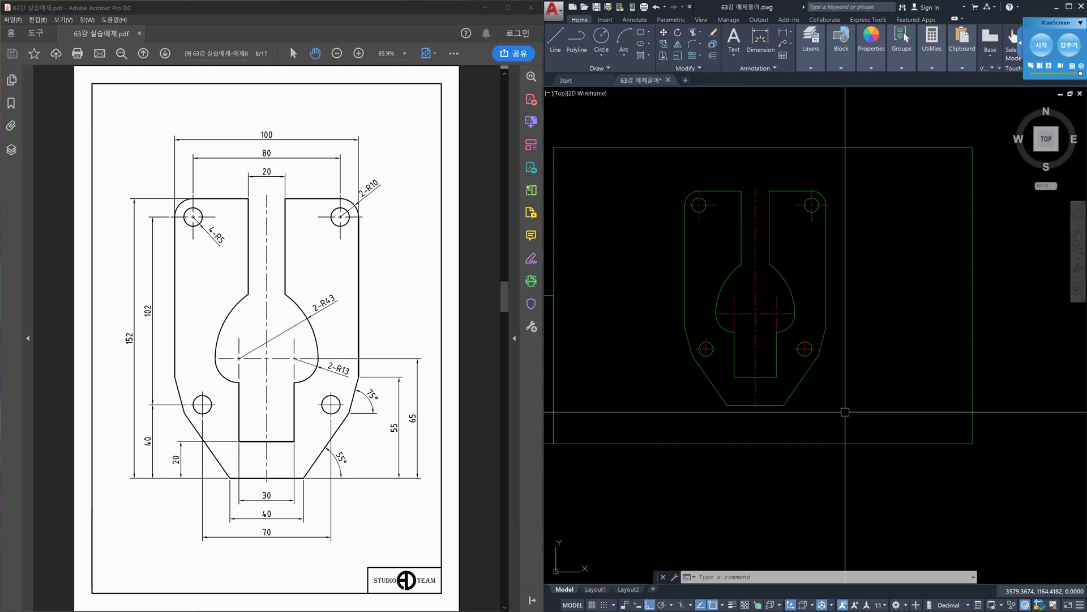
{"action": "type", "text": "d"}
{"action": "key", "text": "Return"}
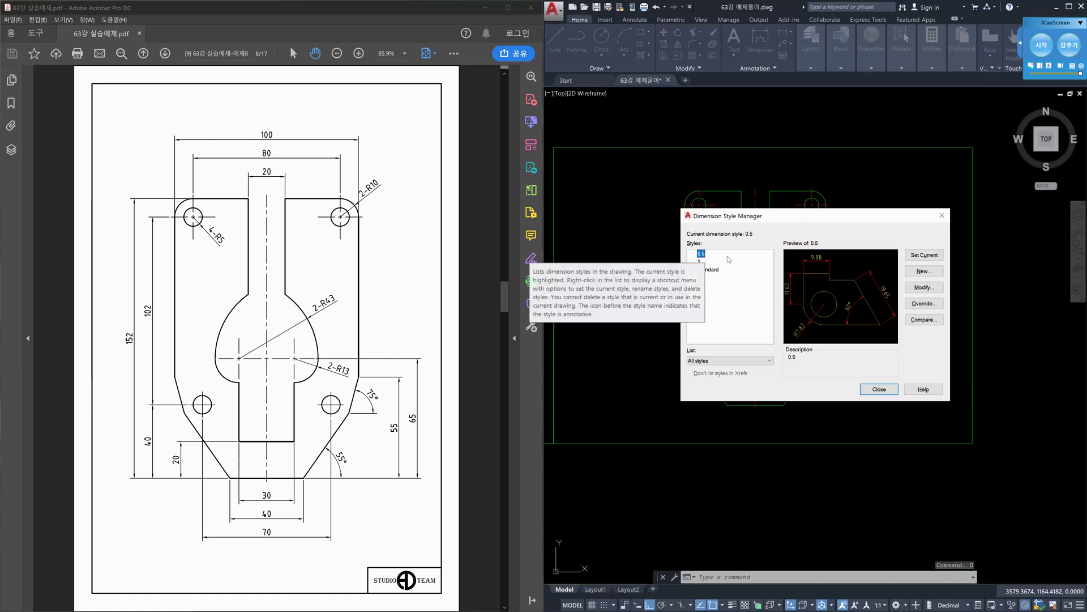
{"action": "double_click", "coordinate": [700, 261]}
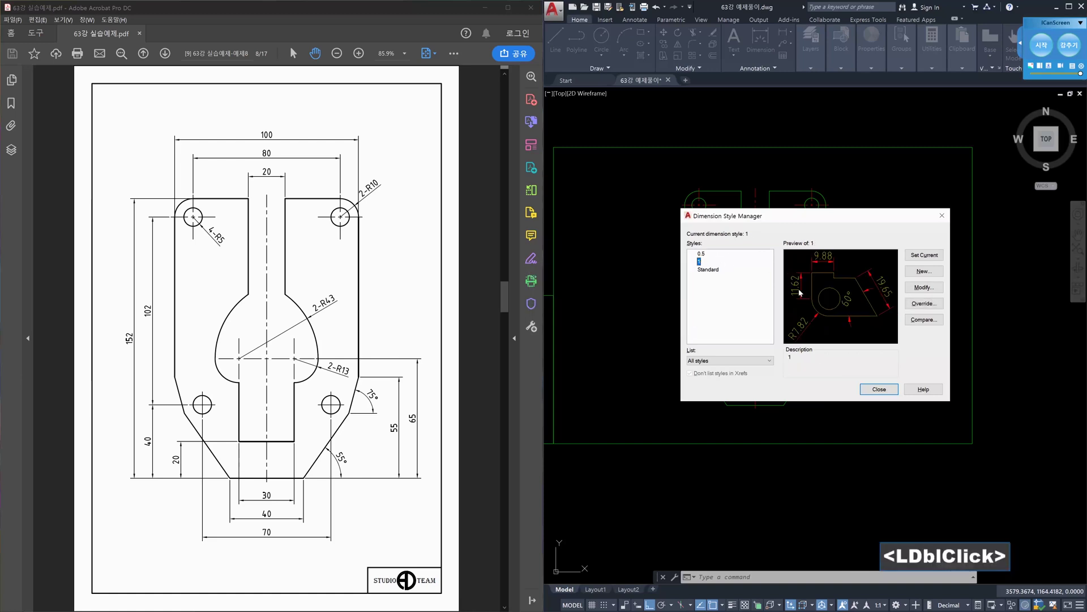
{"action": "left_click", "coordinate": [878, 389]}
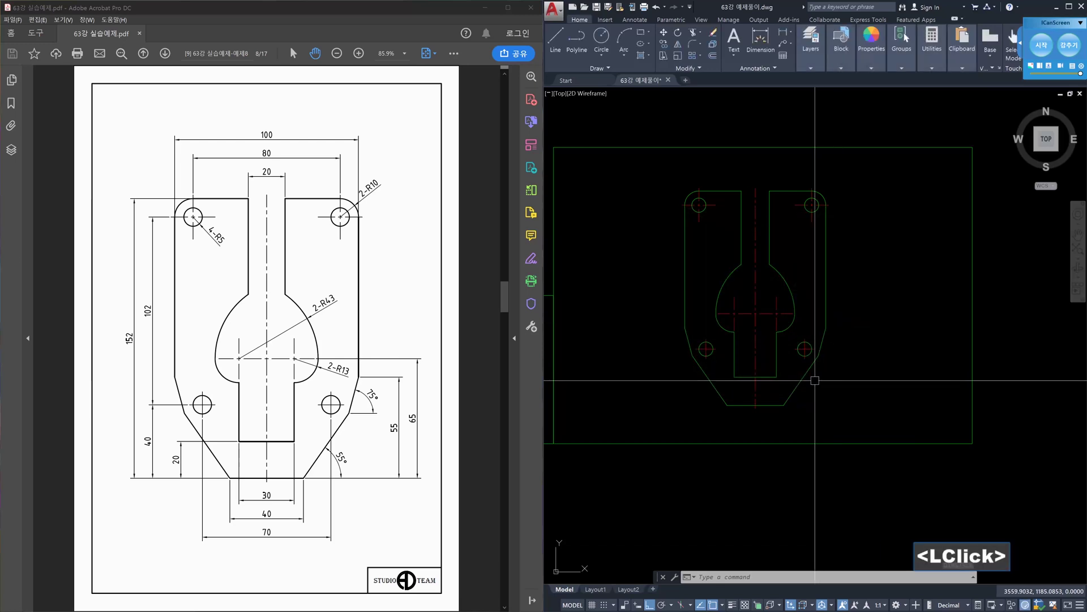
Add a linear dimension across the rectangular slot's bottom edge, with its dimension line level with the plate's bottom edge.
{"action": "scroll", "coordinate": [775, 371], "scroll_direction": "up", "scroll_amount": 3}
{"action": "middle_click_drag", "start_coordinate": [756, 382], "coordinate": [785, 377]}
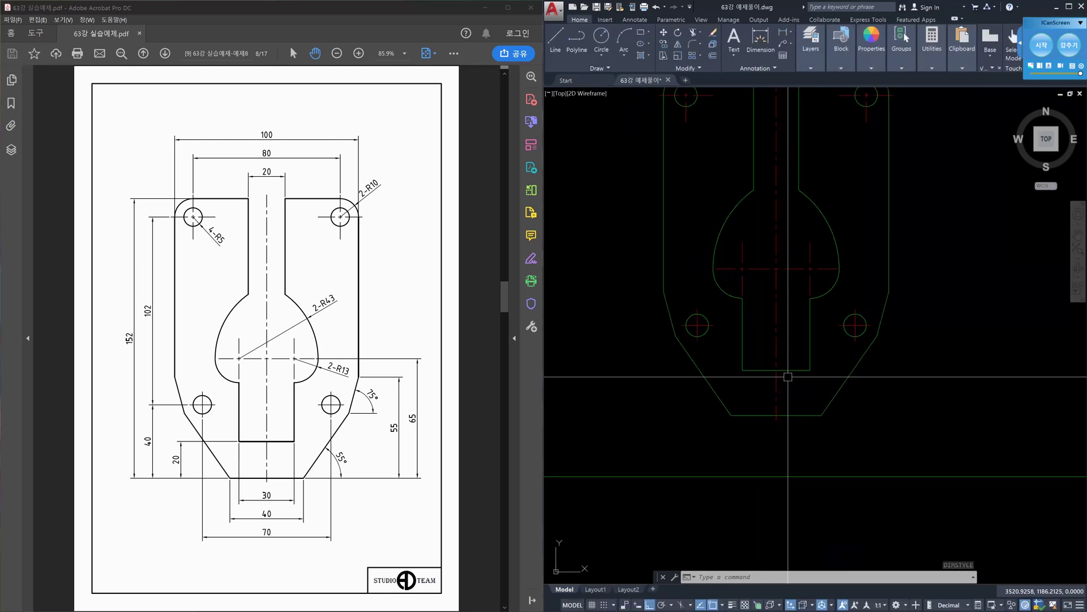
{"action": "type", "text": "dli"}
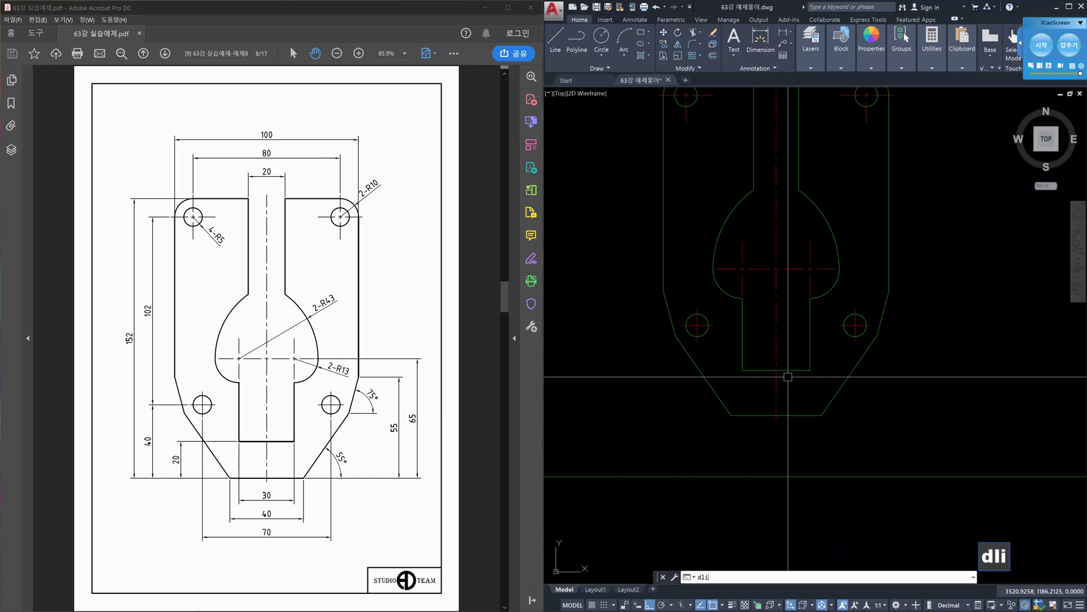
{"action": "key", "text": "Return"}
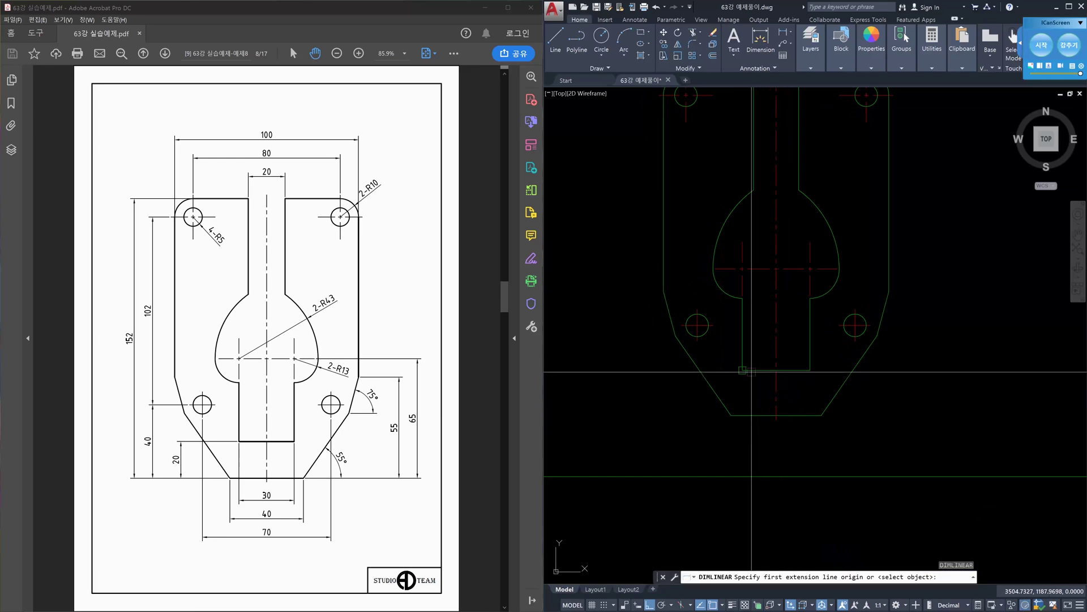
{"action": "left_click", "coordinate": [806, 371]}
{"action": "left_click", "coordinate": [743, 371]}
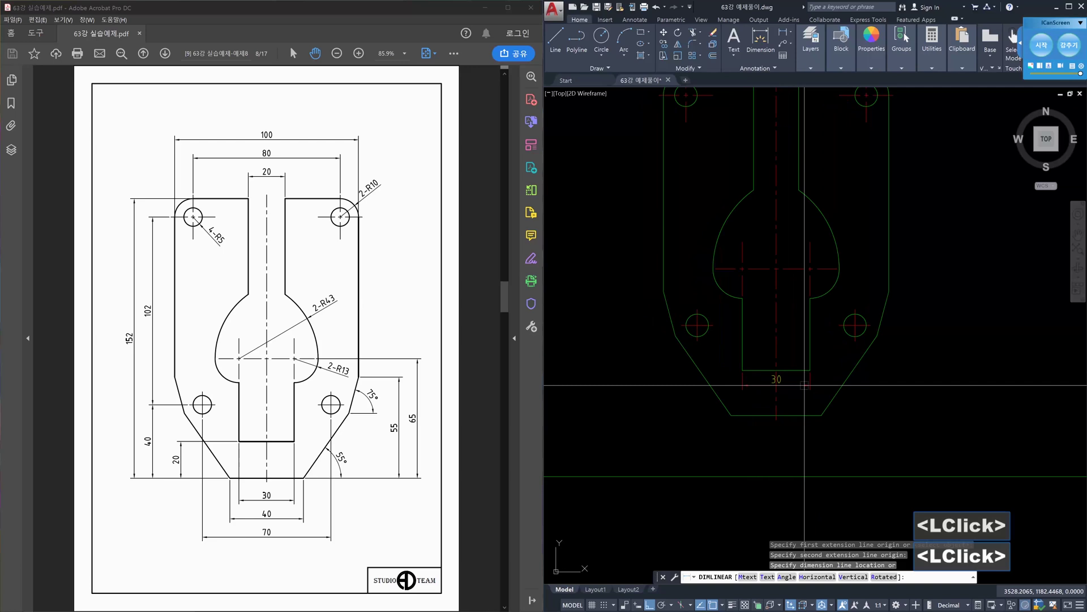
{"action": "left_click", "coordinate": [804, 413]}
Stretch the slot width dimension's line 12 straight down, below the plate's bottom edge.
{"action": "left_click", "coordinate": [804, 413]}
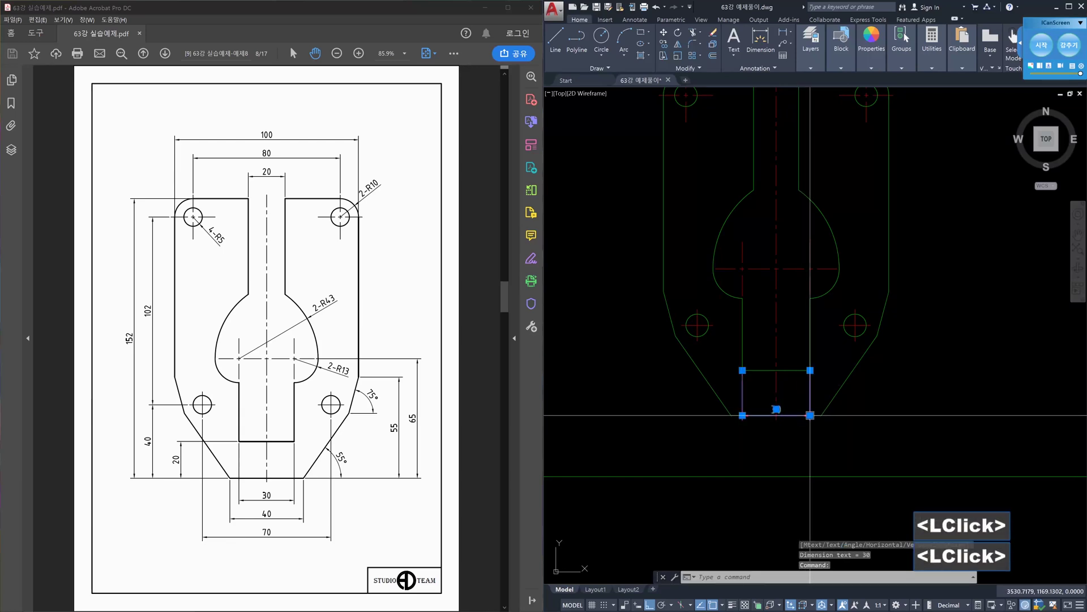
{"action": "left_click", "coordinate": [809, 415]}
{"action": "type", "text": "12"}
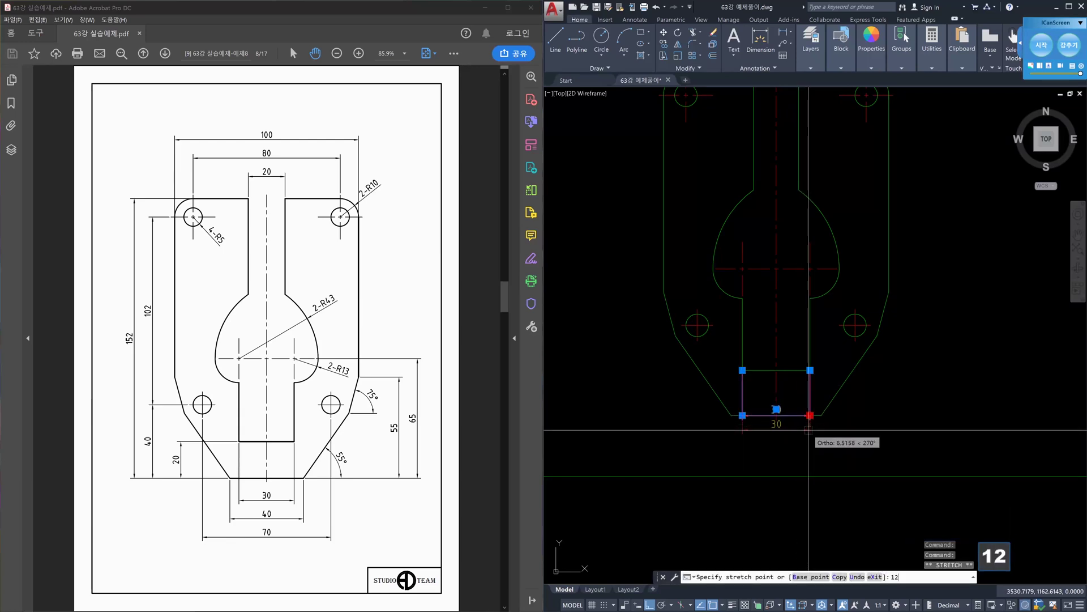
{"action": "key", "text": "Return"}
{"action": "key", "text": "Escape"}
{"action": "key", "text": "Escape"}
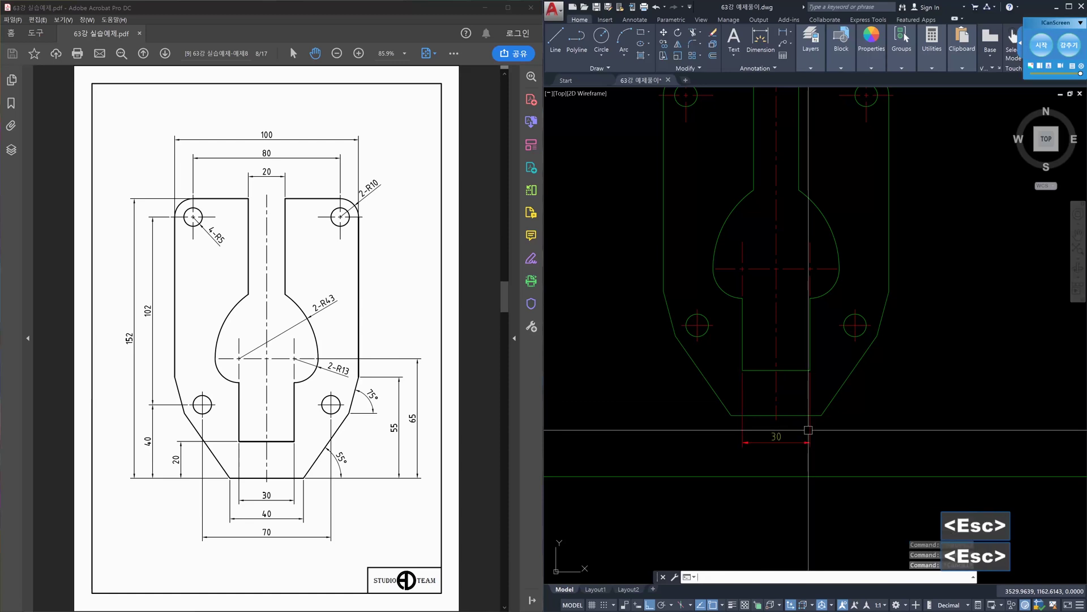
Dimension the horizontal distance between the two lower holes' centre lines, placing it level with the slot width dimension.
{"action": "type", "text": "dli"}
{"action": "key", "text": "Return"}
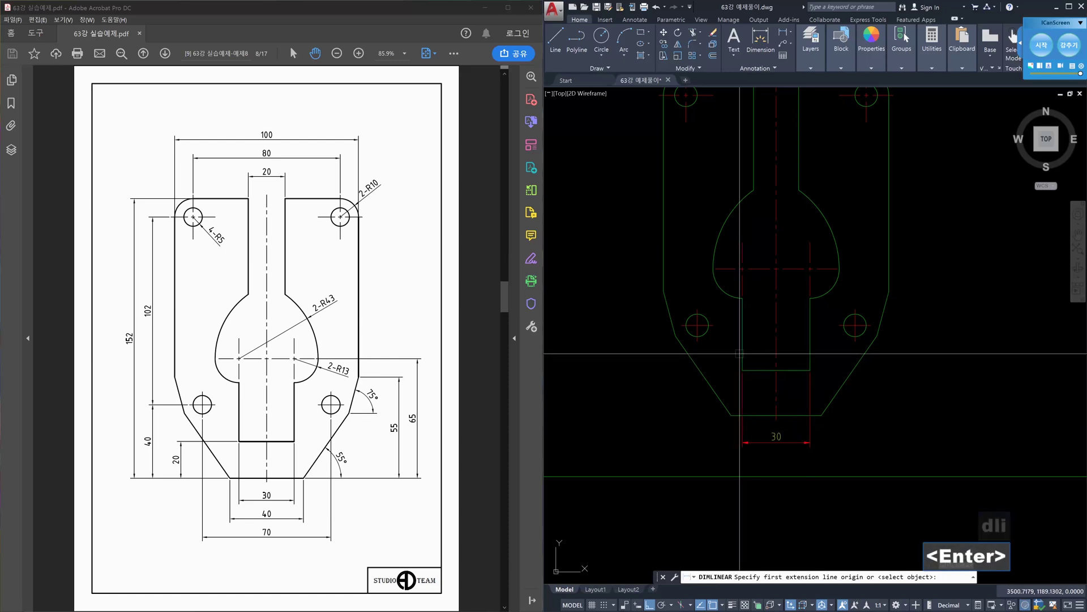
{"action": "left_click", "coordinate": [697, 340]}
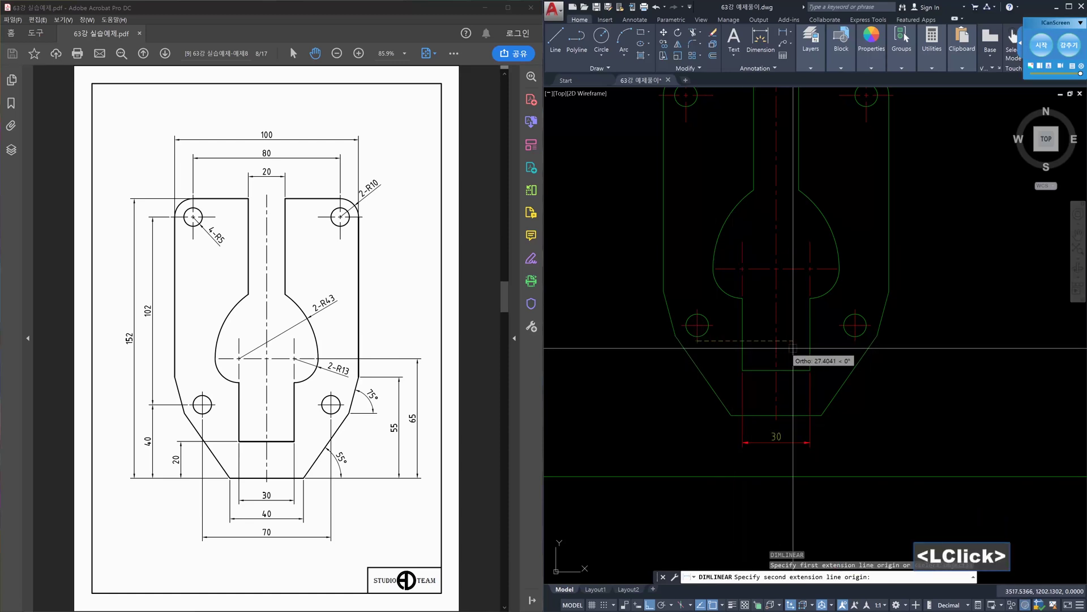
{"action": "left_click", "coordinate": [855, 341]}
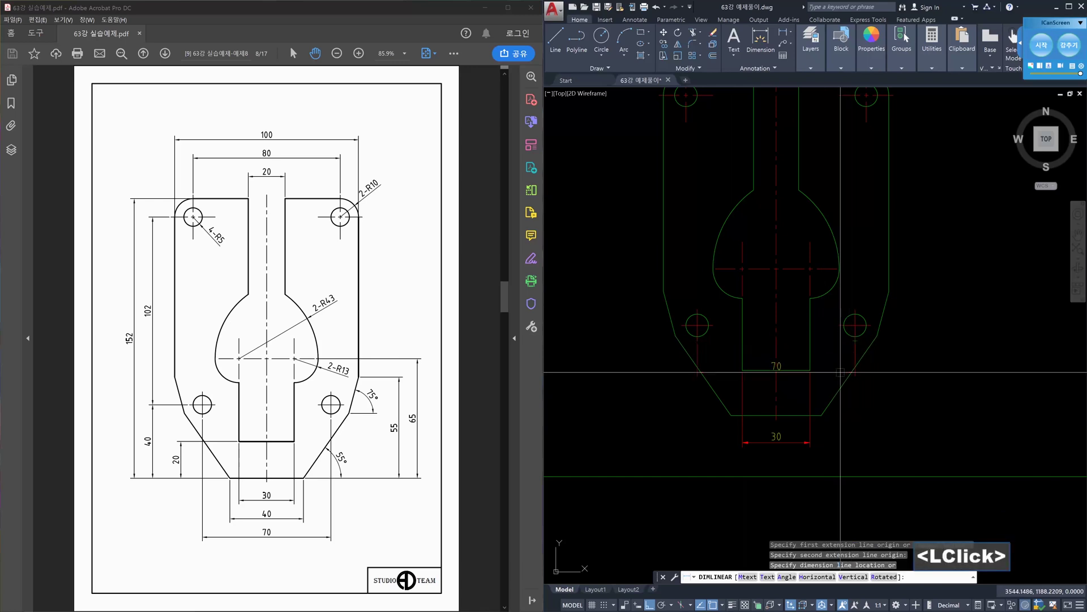
{"action": "left_click", "coordinate": [851, 452]}
Stretch the lower hole spacing dimension's line 10 straight down, below the slot width dimension.
{"action": "left_click", "coordinate": [861, 437]}
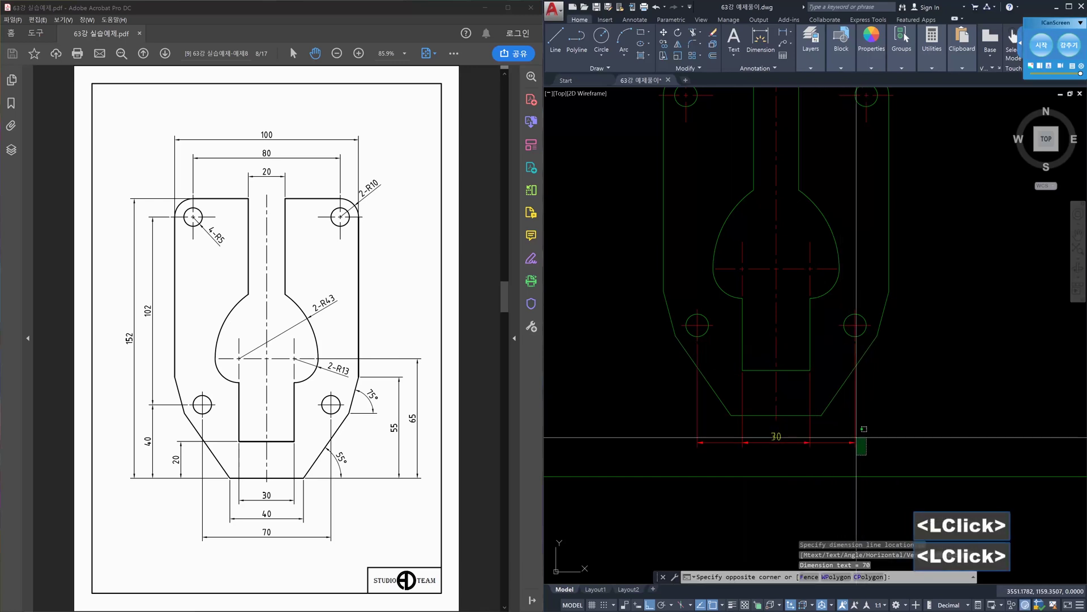
{"action": "left_click", "coordinate": [844, 454]}
{"action": "left_click", "coordinate": [855, 442]}
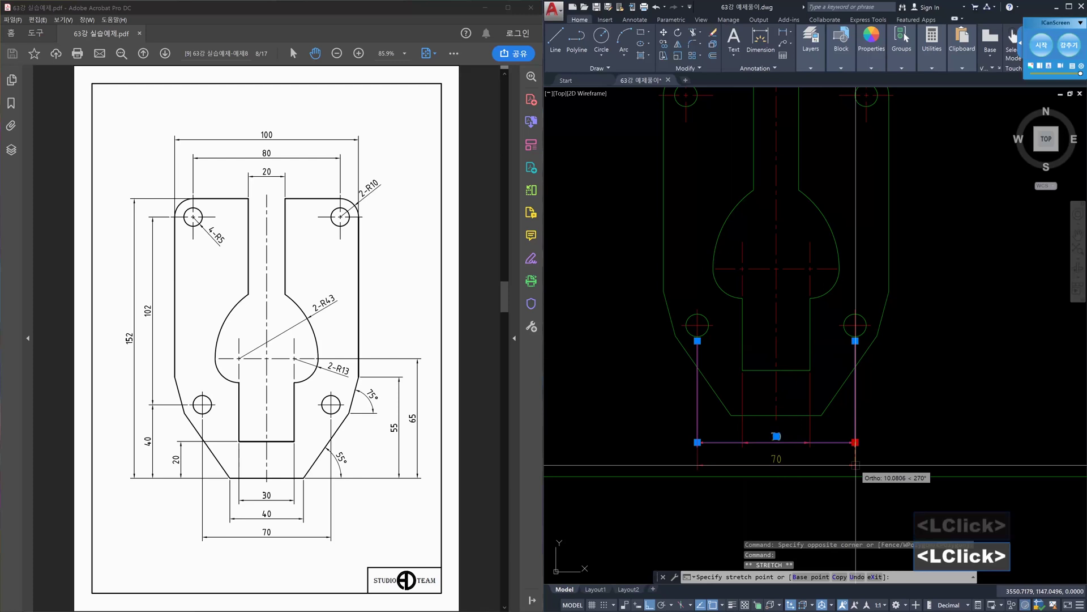
{"action": "type", "text": "10"}
{"action": "key", "text": "Return"}
{"action": "key", "text": "Escape"}
{"action": "key", "text": "Escape"}
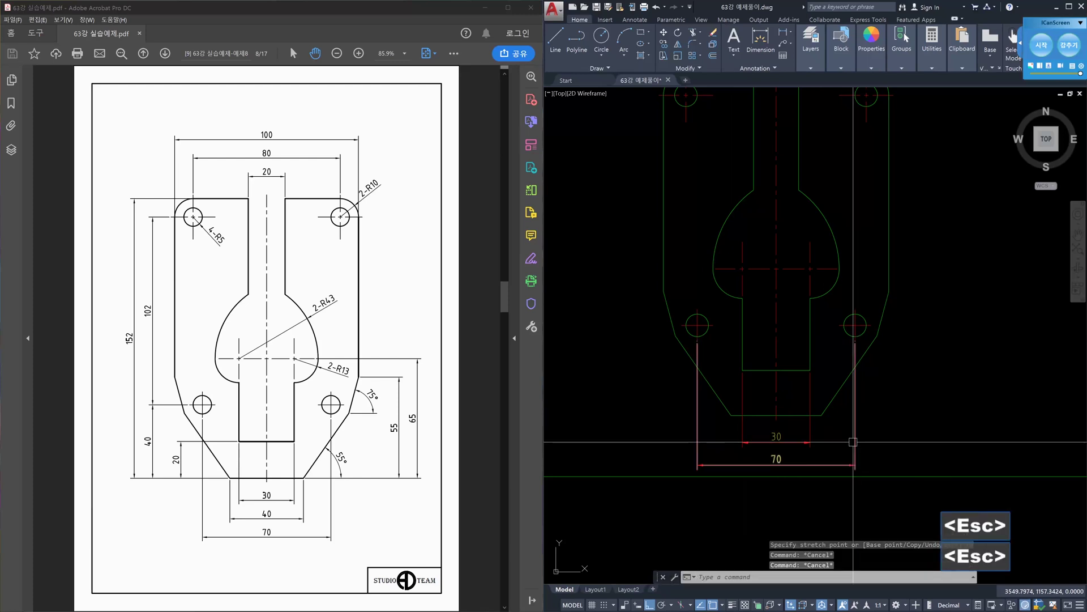
Dimension the length of the plate's bottom edge, placing it level with the lower hole spacing dimension.
{"action": "type", "text": "dli"}
{"action": "key", "text": "Return"}
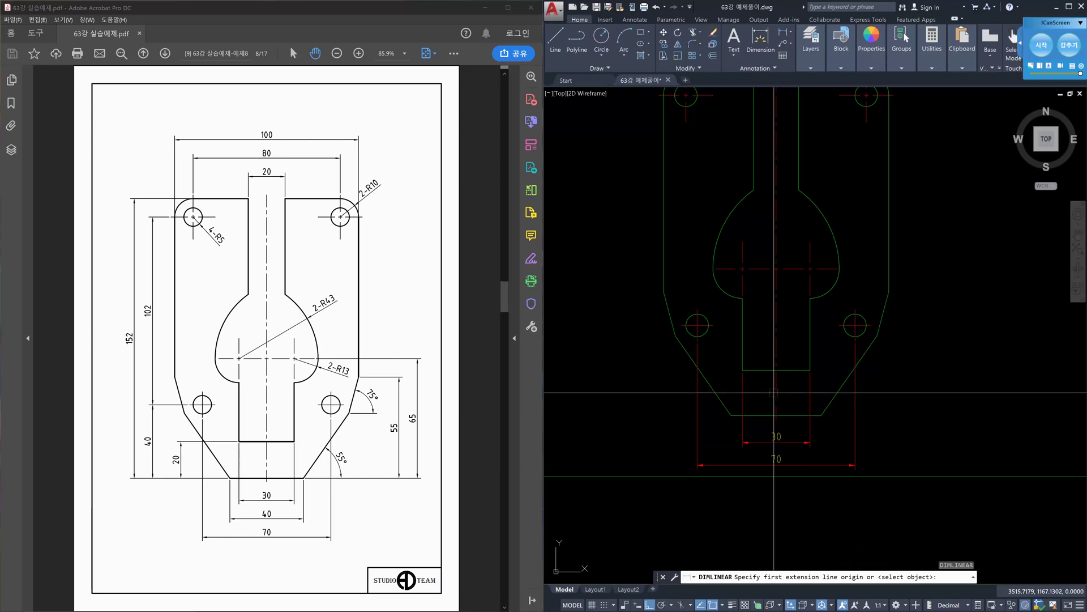
{"action": "left_click", "coordinate": [732, 414]}
{"action": "left_click", "coordinate": [821, 415]}
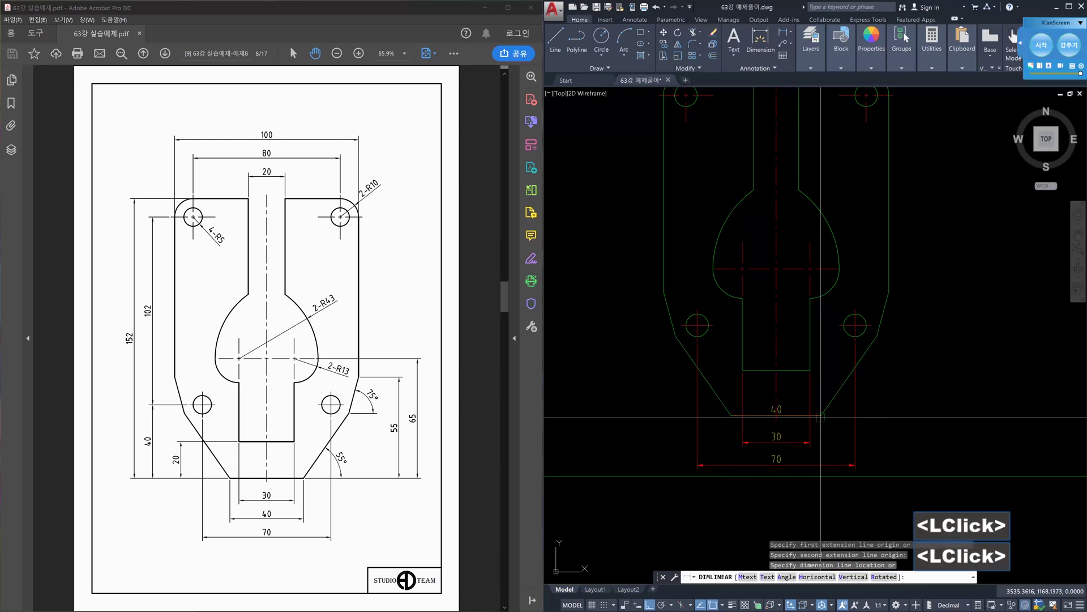
{"action": "left_click", "coordinate": [820, 466]}
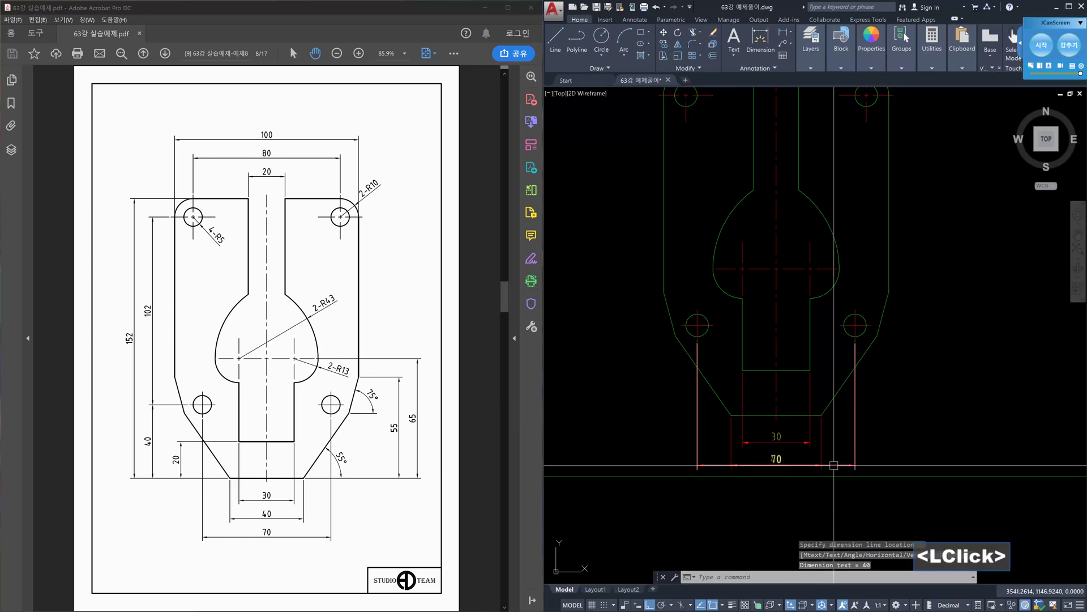
Stretch the lower hole spacing dimension's line another 10 down, below the bottom edge dimension.
{"action": "left_click", "coordinate": [838, 466]}
{"action": "left_click", "coordinate": [855, 466]}
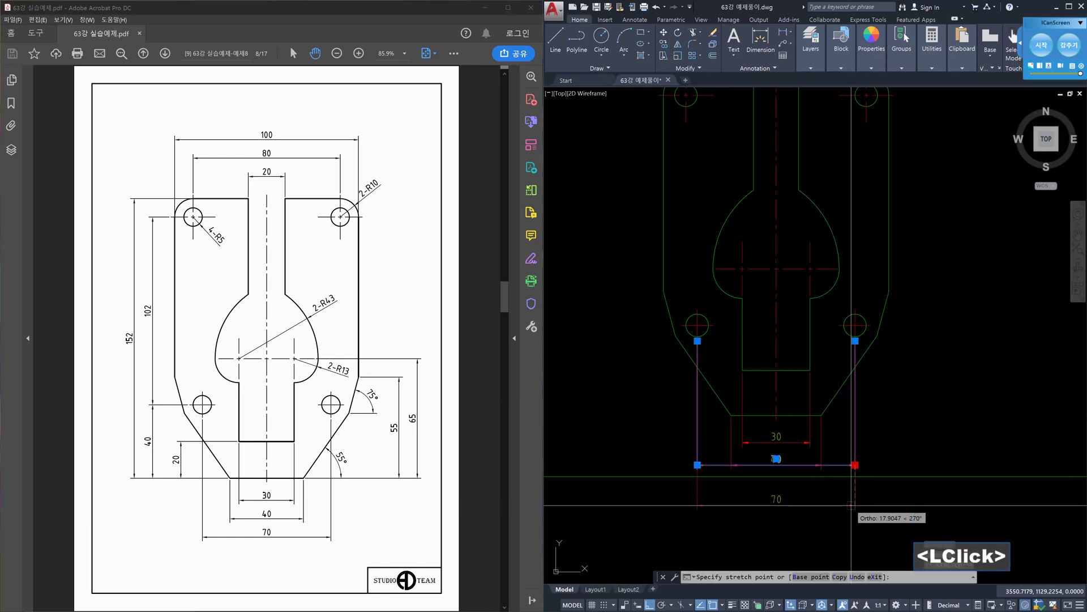
{"action": "type", "text": "10"}
{"action": "key", "text": "Return"}
{"action": "key", "text": "Escape"}
{"action": "key", "text": "Escape"}
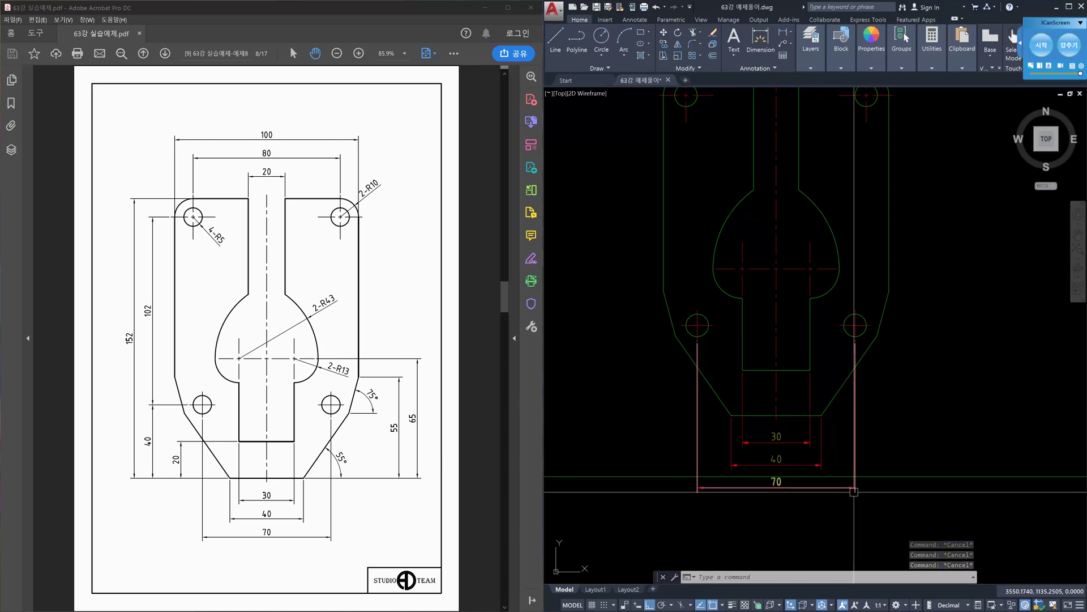
{"action": "scroll", "coordinate": [854, 492], "scroll_direction": "down", "scroll_amount": 3}
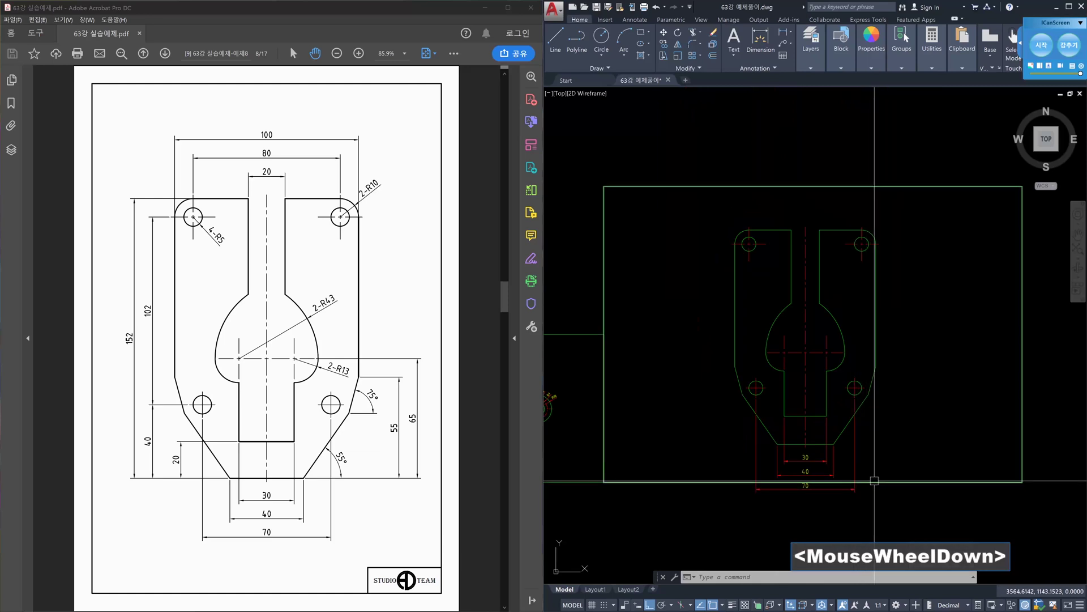
{"action": "type", "text": "m"}
{"action": "key", "text": "space"}
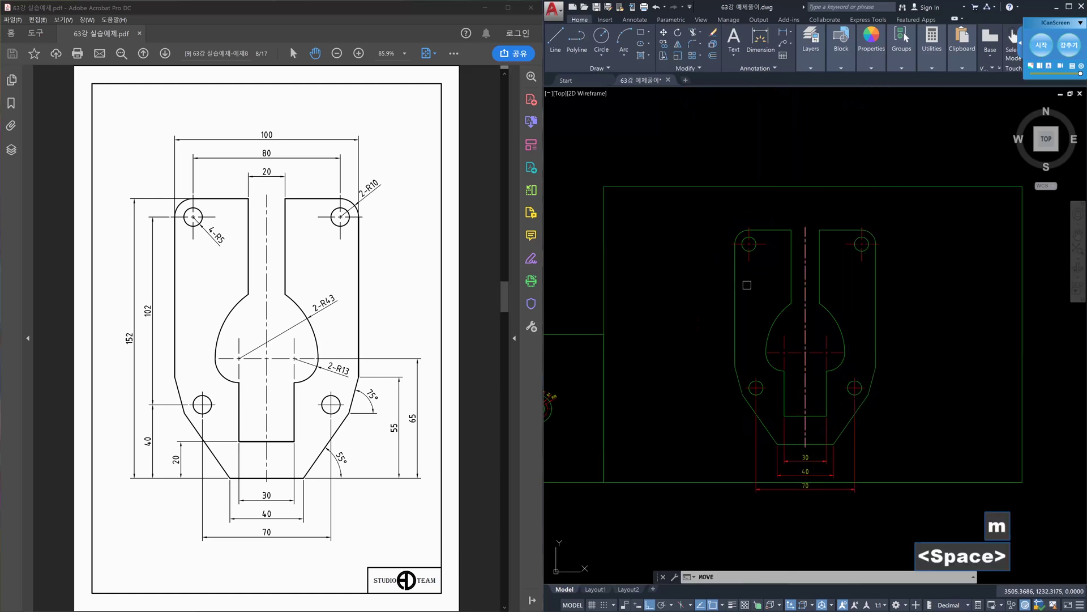
{"action": "left_click", "coordinate": [721, 213]}
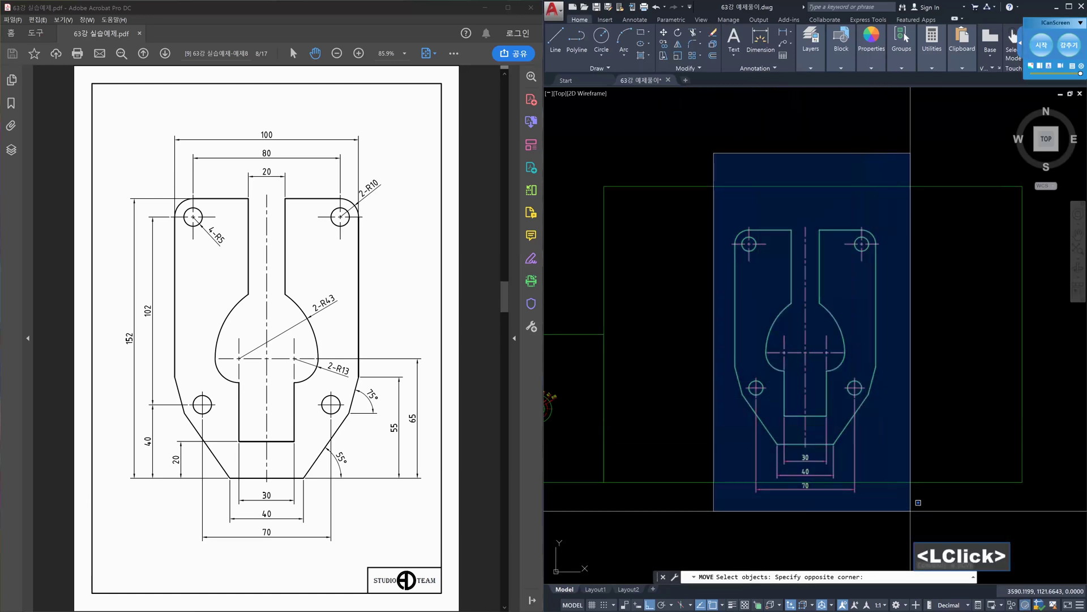
{"action": "left_click", "coordinate": [910, 506]}
{"action": "key", "text": "space"}
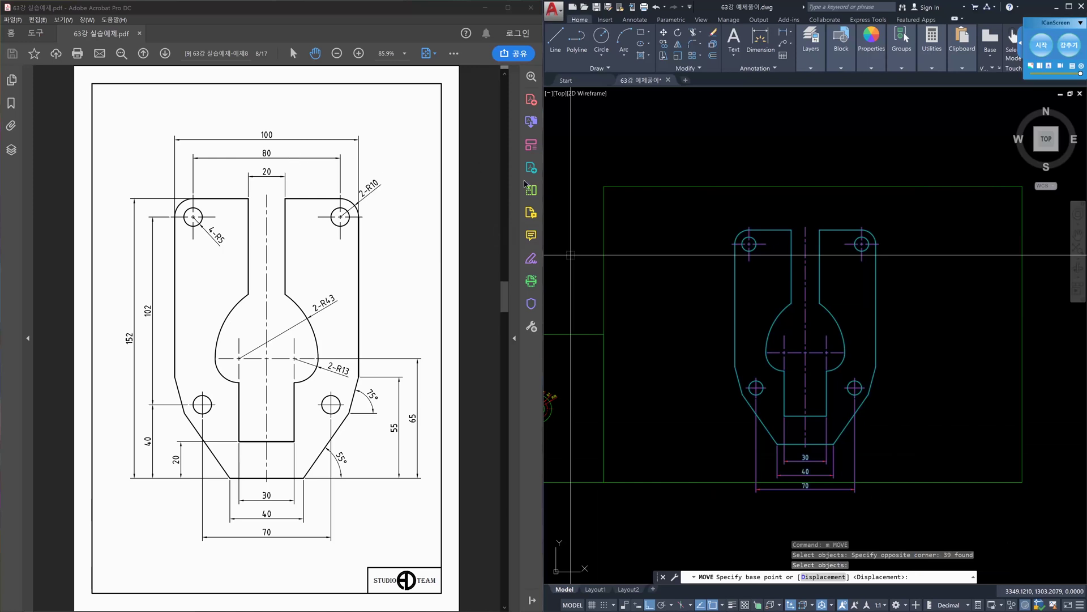
{"action": "key", "text": "Escape"}
{"action": "key", "text": "Escape"}
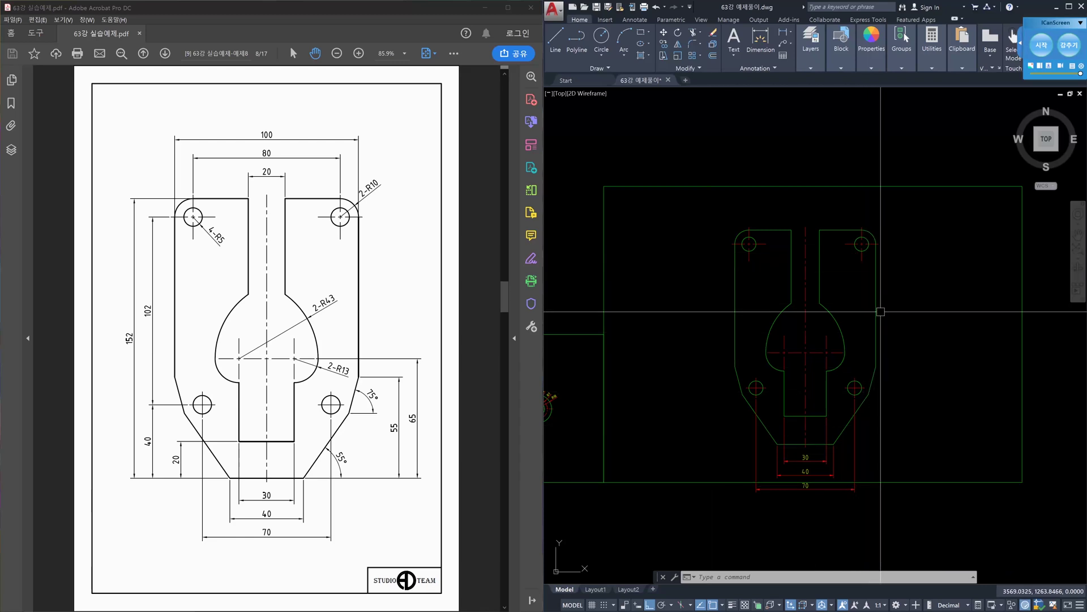
Move the plate with its dimensions horizontally to the right, clear of the frame.
{"action": "scroll", "coordinate": [912, 334], "scroll_direction": "down", "scroll_amount": 2}
{"action": "middle_click_drag", "start_coordinate": [912, 335], "coordinate": [860, 333]}
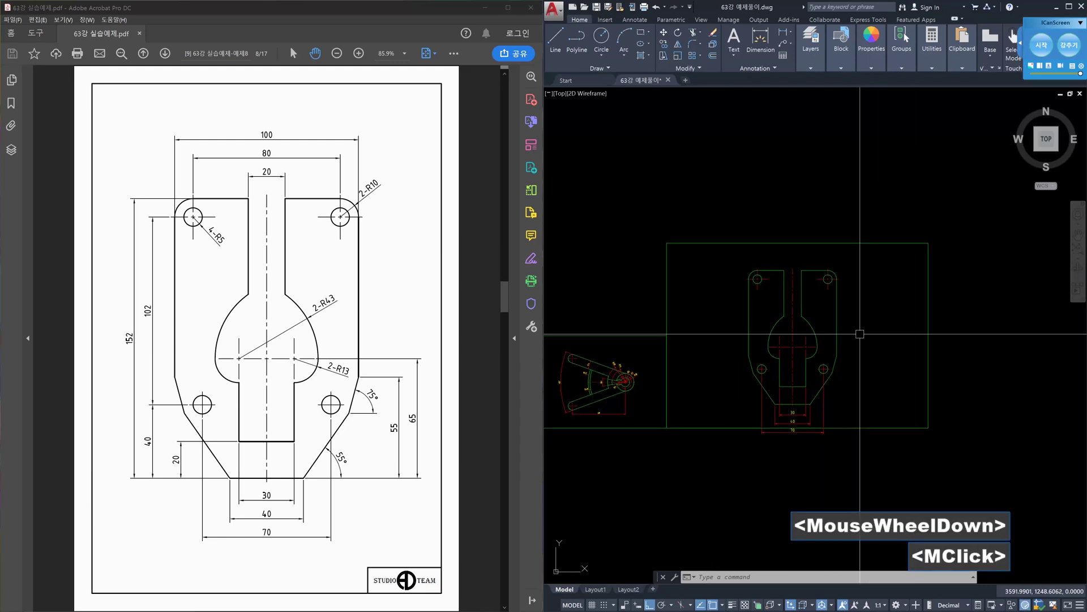
{"action": "type", "text": "m"}
{"action": "key", "text": "space"}
{"action": "left_click", "coordinate": [727, 213]}
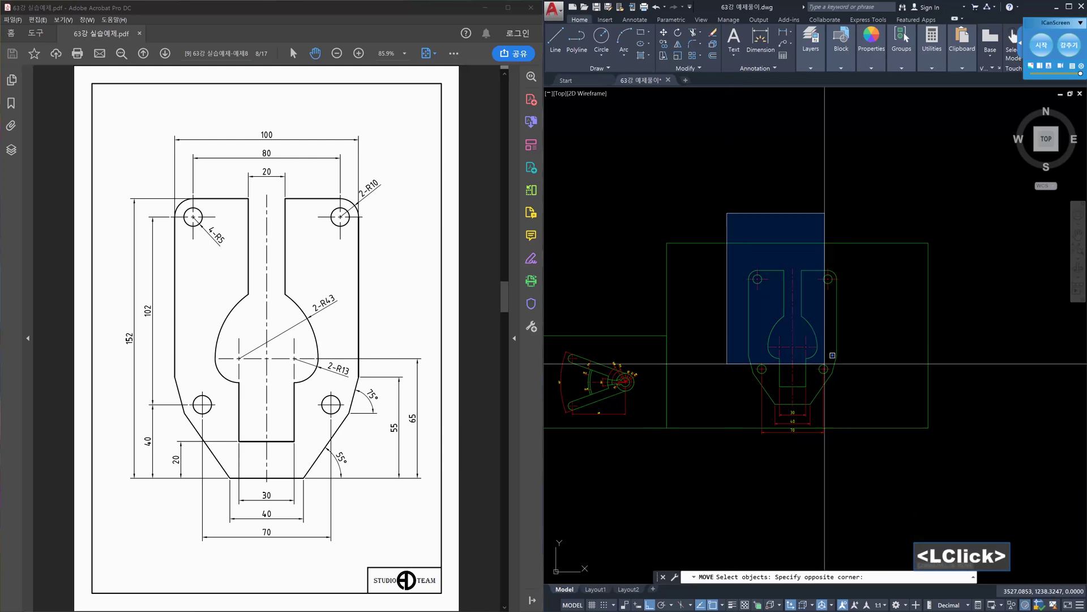
{"action": "left_click", "coordinate": [882, 450]}
{"action": "key", "text": "space"}
{"action": "left_click", "coordinate": [802, 461]}
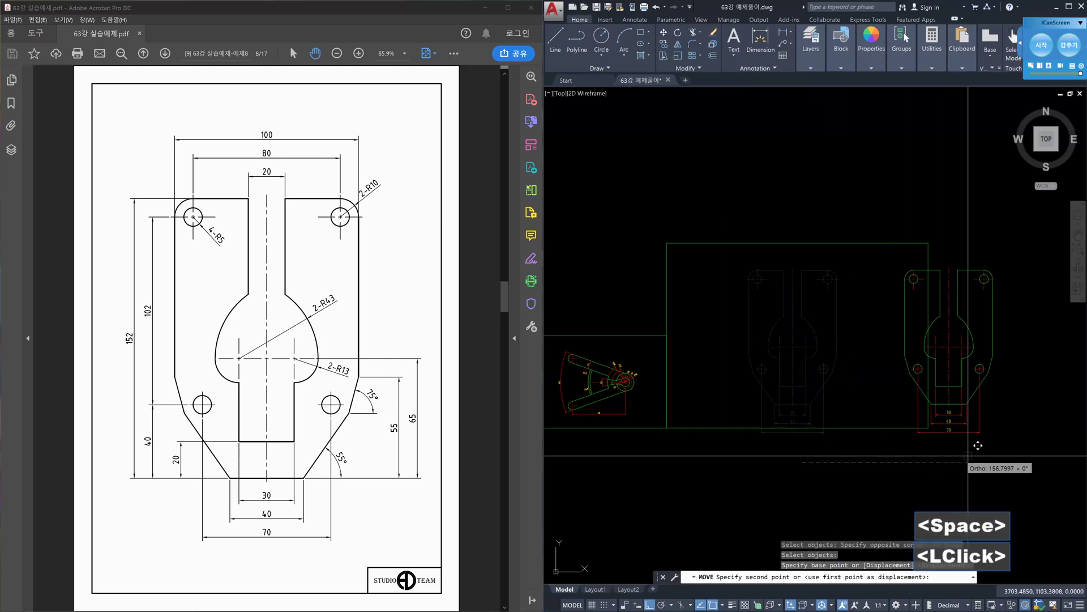
{"action": "left_click", "coordinate": [1009, 461]}
{"action": "key", "text": "Escape"}
{"action": "key", "text": "Escape"}
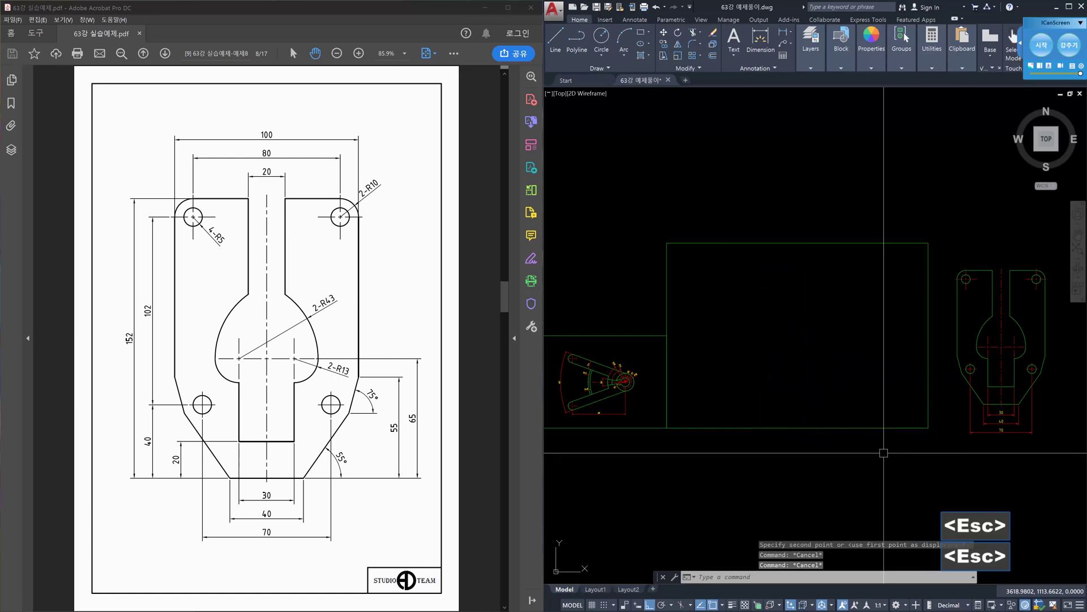
Rotate the empty frame 90° counterclockwise about its upper-left corner so it stands upright.
{"action": "type", "text": "ro"}
{"action": "key", "text": "space"}
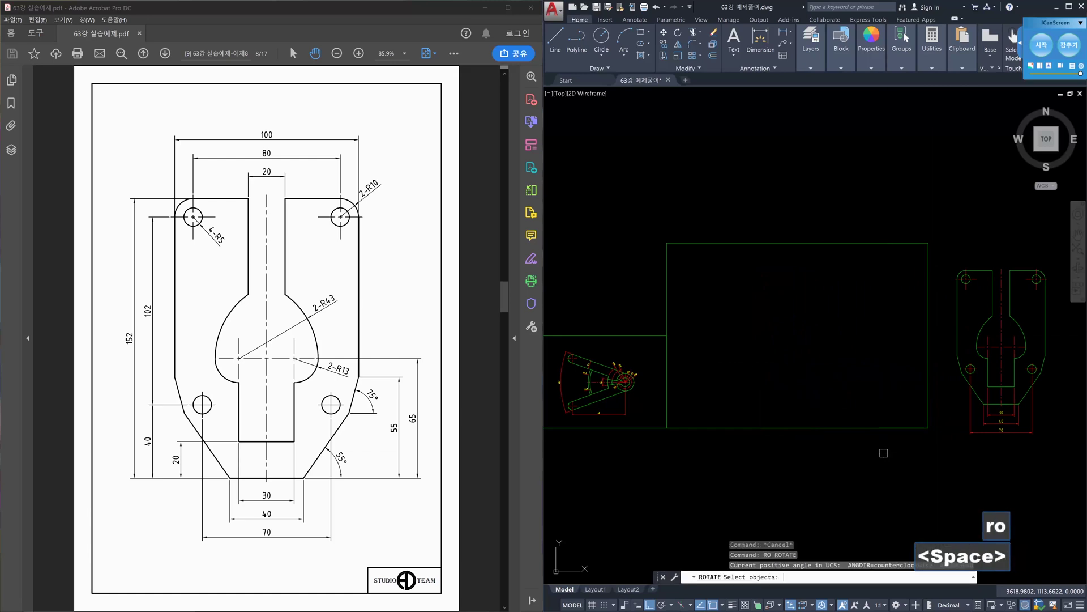
{"action": "left_click", "coordinate": [887, 450]}
{"action": "left_click", "coordinate": [785, 362]}
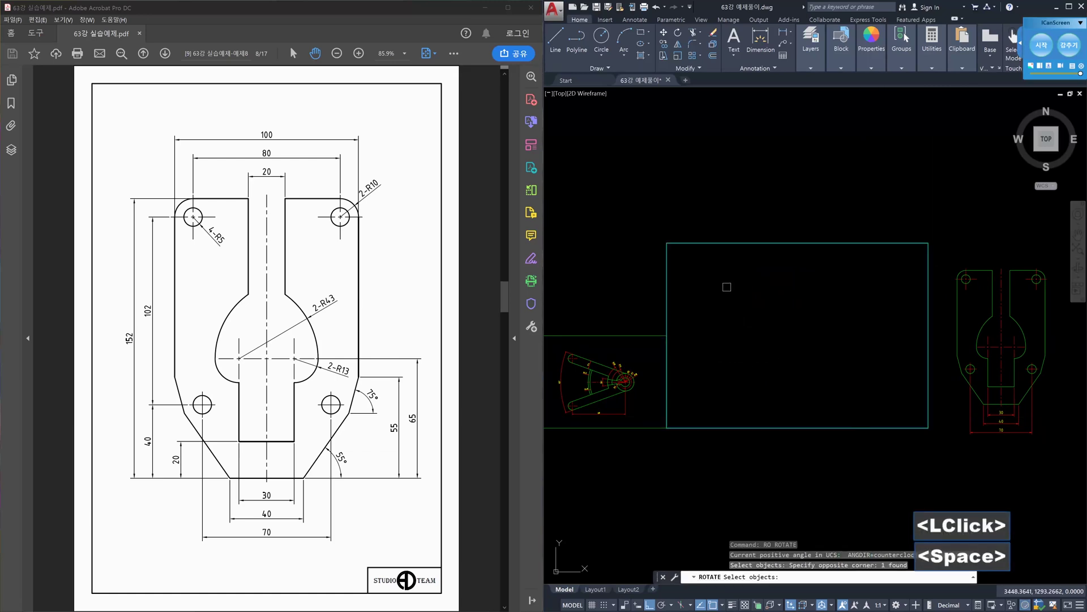
{"action": "key", "text": "space"}
{"action": "left_click", "coordinate": [667, 243]}
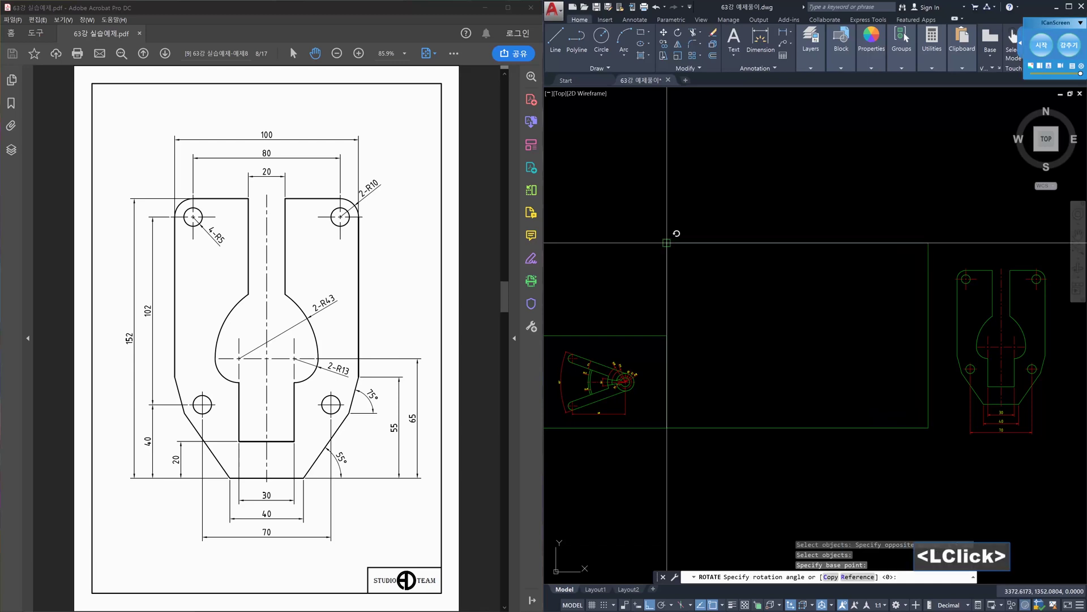
{"action": "left_click", "coordinate": [667, 200]}
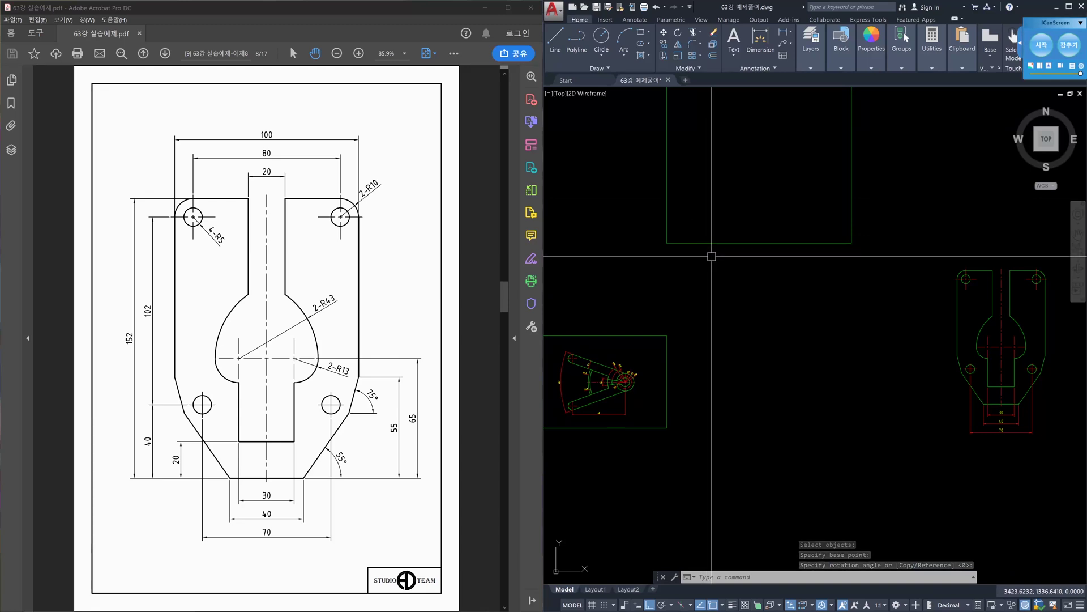
Move the upright frame straight down so its lower-left corner meets the neighbouring frame's lower-right corner.
{"action": "key", "text": "m"}
{"action": "key", "text": "space"}
{"action": "left_click", "coordinate": [739, 218]}
{"action": "left_click", "coordinate": [672, 246]}
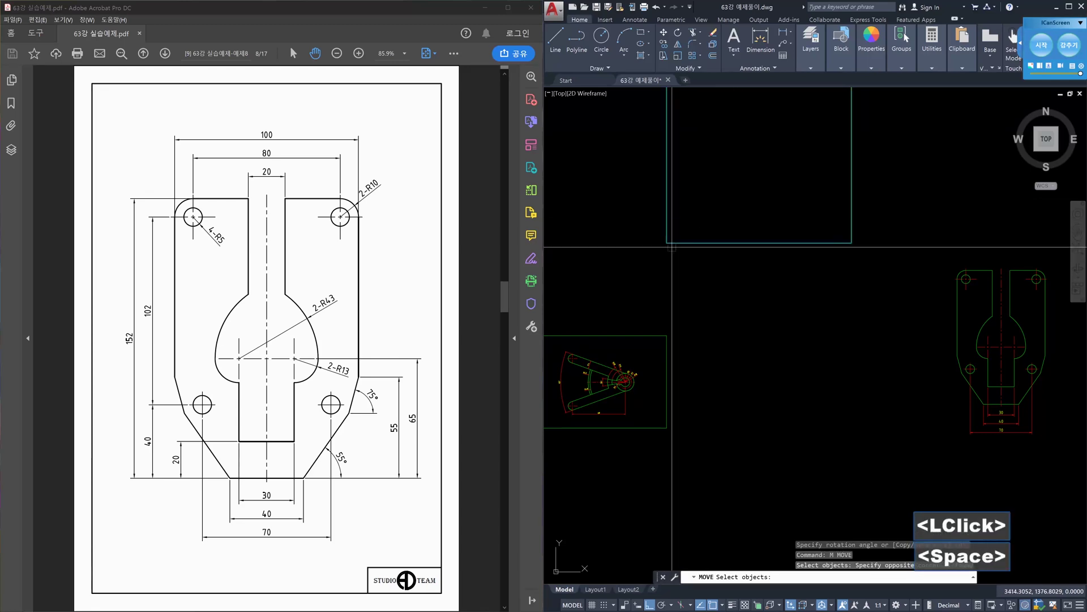
{"action": "left_click", "coordinate": [669, 244]}
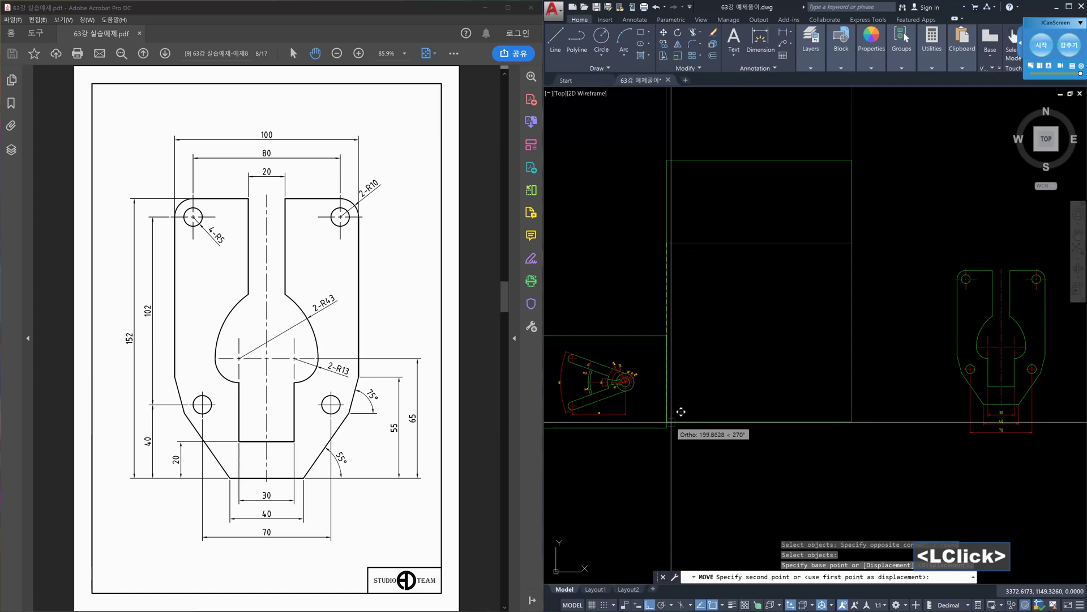
{"action": "key", "text": "Escape"}
{"action": "key", "text": "Escape"}
{"action": "middle_click_drag", "start_coordinate": [789, 396], "coordinate": [711, 386]}
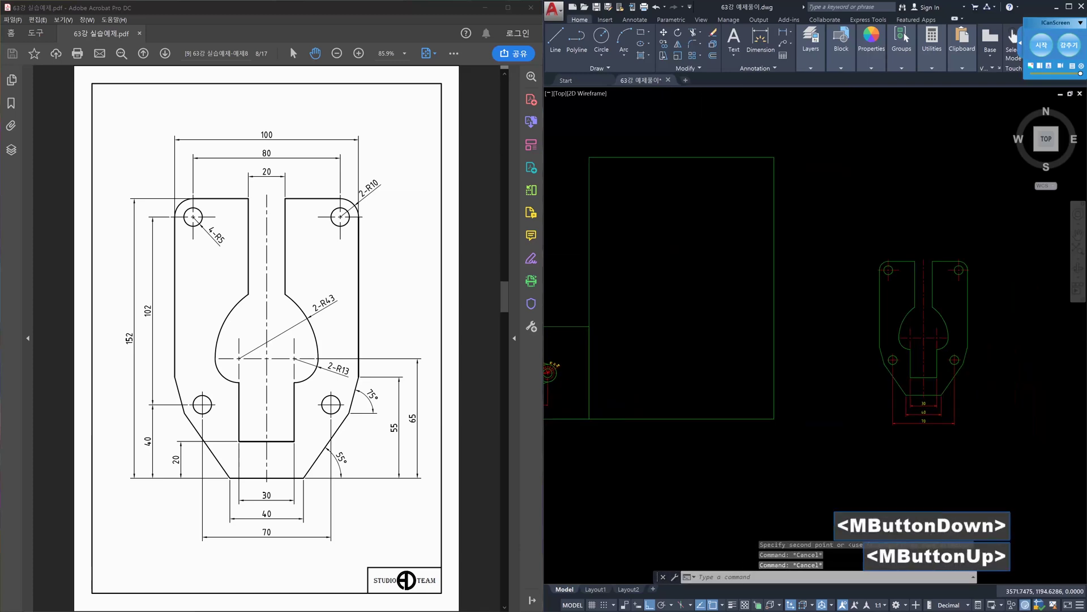
Move the plate with its dimensions by the centre line's upper end to the midpoint of the upright frame's bottom edge.
{"action": "key", "text": "m"}
{"action": "key", "text": "space"}
{"action": "left_click", "coordinate": [850, 241]}
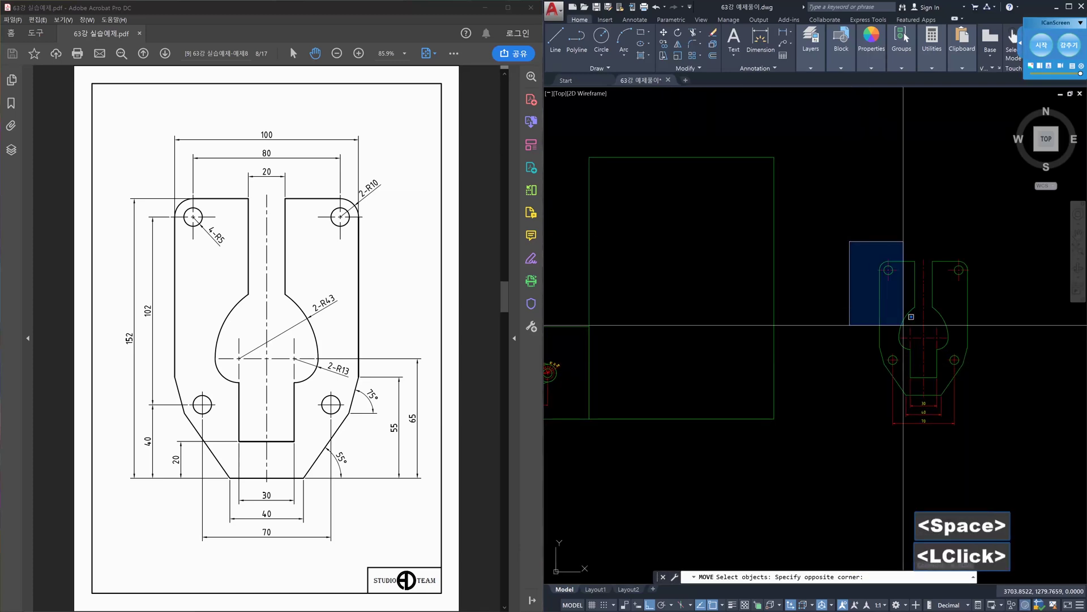
{"action": "left_click", "coordinate": [974, 417]}
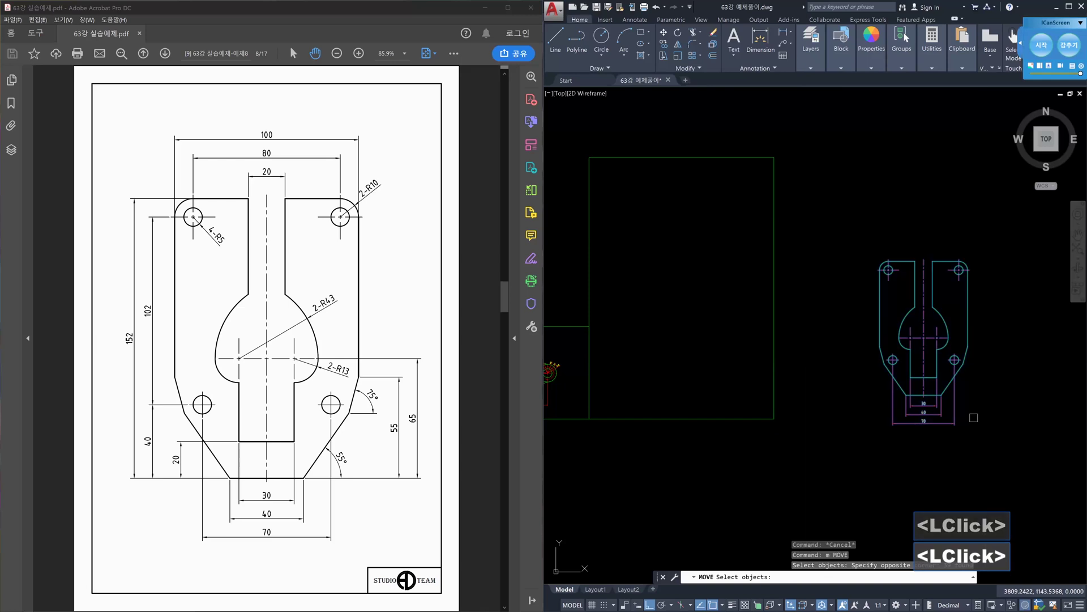
{"action": "left_click", "coordinate": [923, 260]}
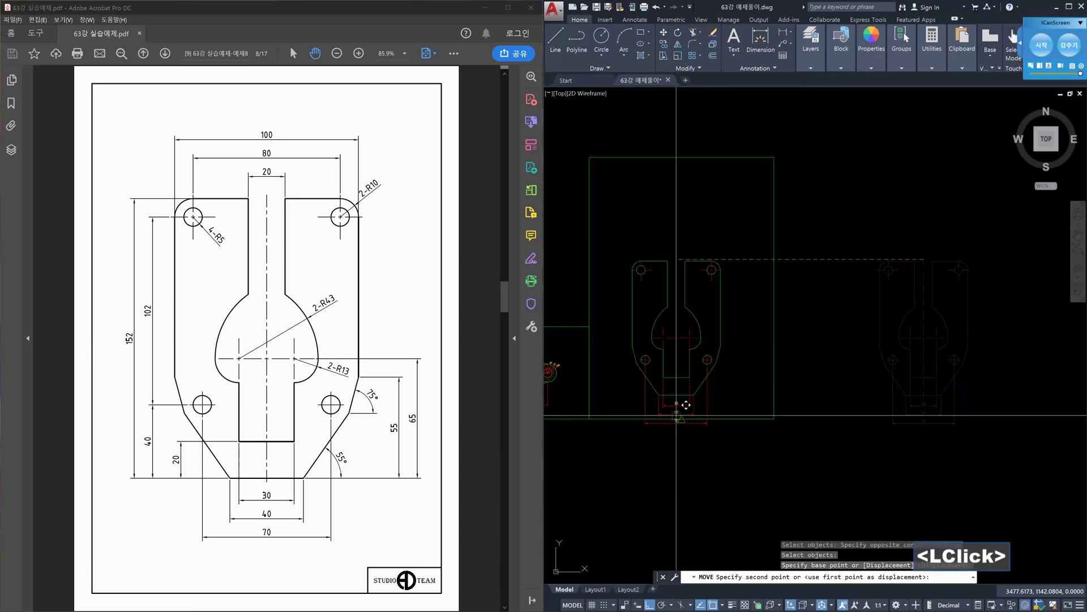
{"action": "left_click", "coordinate": [678, 417]}
{"action": "middle_click_drag", "start_coordinate": [682, 403], "coordinate": [702, 320]}
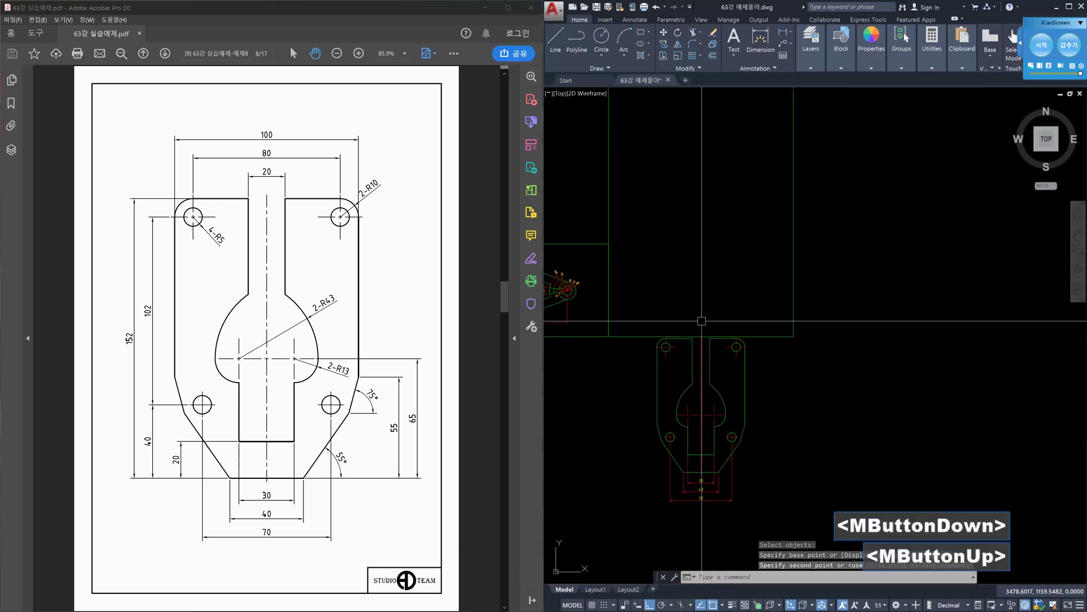
Move the plate with its dimensions straight up into the middle of the upright frame.
{"action": "type", "text": "m"}
{"action": "key", "text": "space"}
{"action": "left_click", "coordinate": [631, 313]}
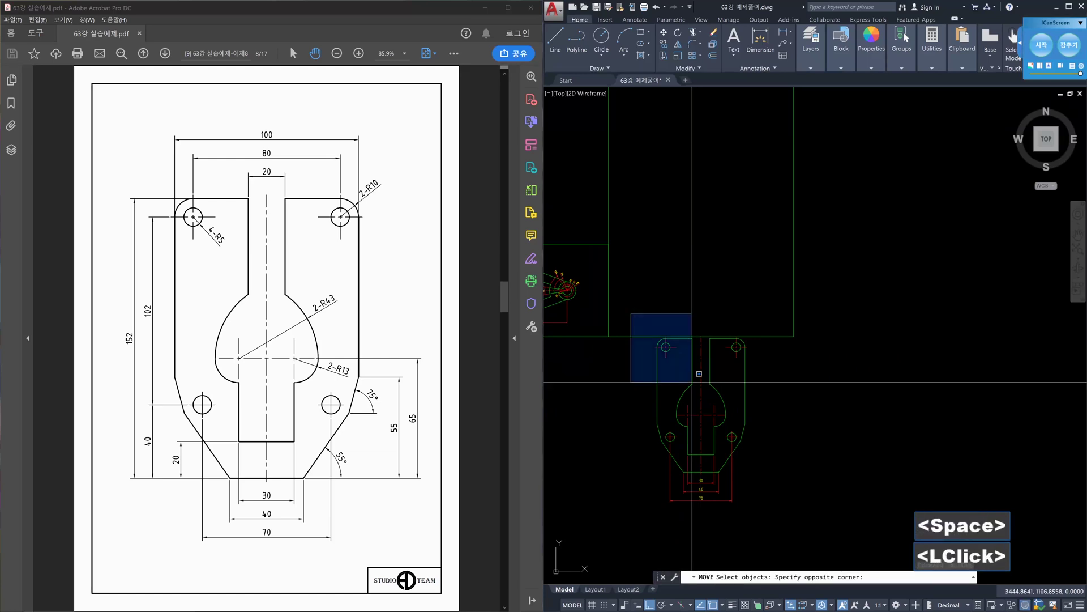
{"action": "left_click", "coordinate": [761, 484]}
{"action": "key", "text": "space"}
{"action": "left_click", "coordinate": [868, 480]}
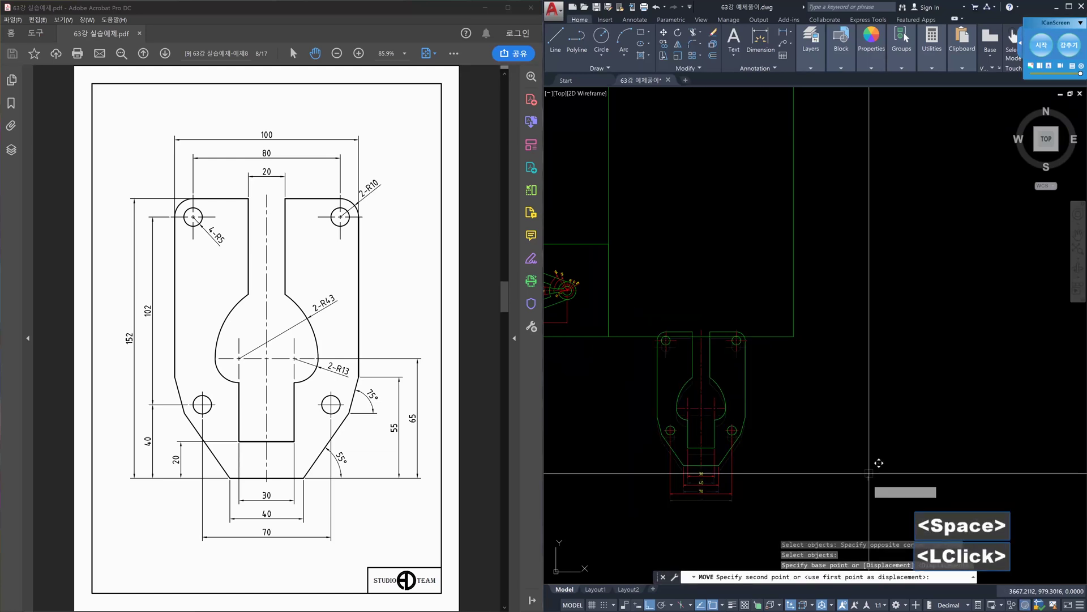
{"action": "left_click", "coordinate": [892, 268]}
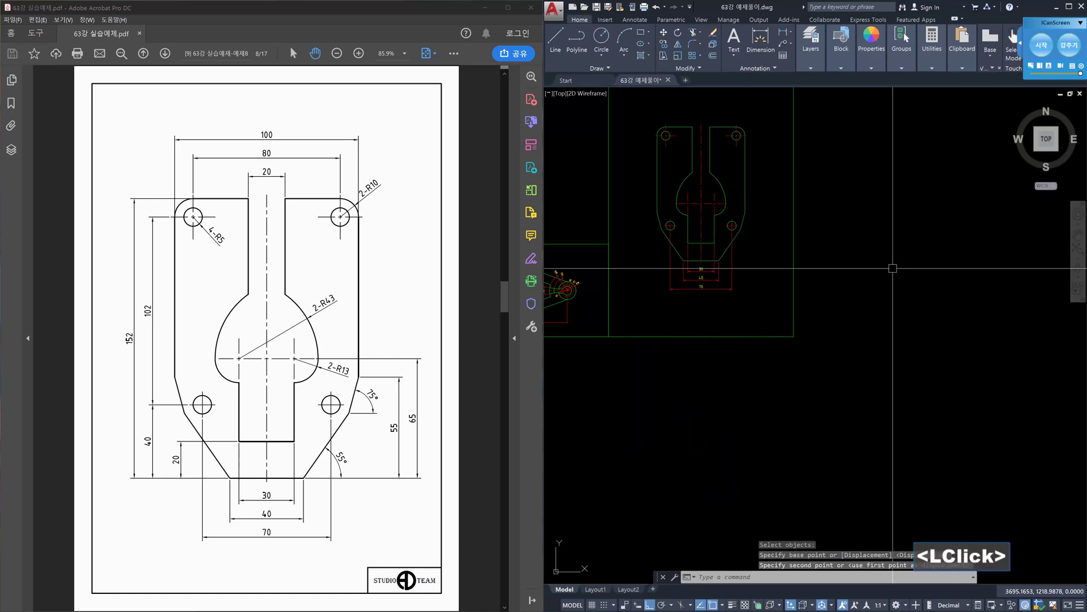
Dimension the width of the slot opening at the plate's top edge, placing the dimension above the plate.
{"action": "middle_click_drag", "start_coordinate": [780, 255], "coordinate": [813, 323]}
{"action": "scroll", "coordinate": [768, 274], "scroll_direction": "up", "scroll_amount": 1}
{"action": "middle_click_drag", "start_coordinate": [768, 274], "coordinate": [836, 314]}
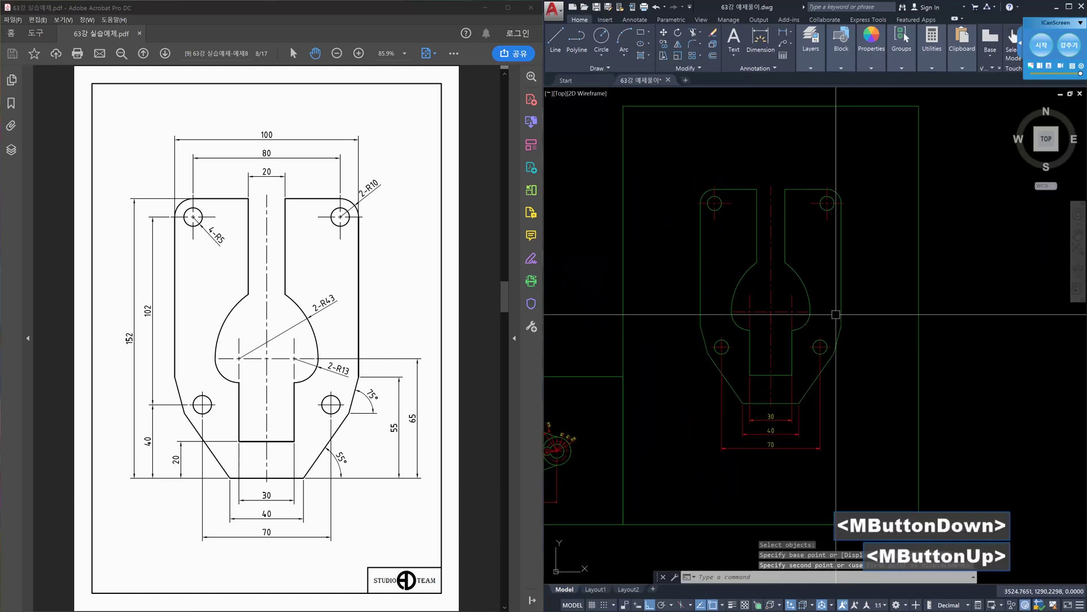
{"action": "middle_click_drag", "start_coordinate": [789, 215], "coordinate": [794, 276]}
{"action": "scroll", "coordinate": [789, 250], "scroll_direction": "up", "scroll_amount": 3}
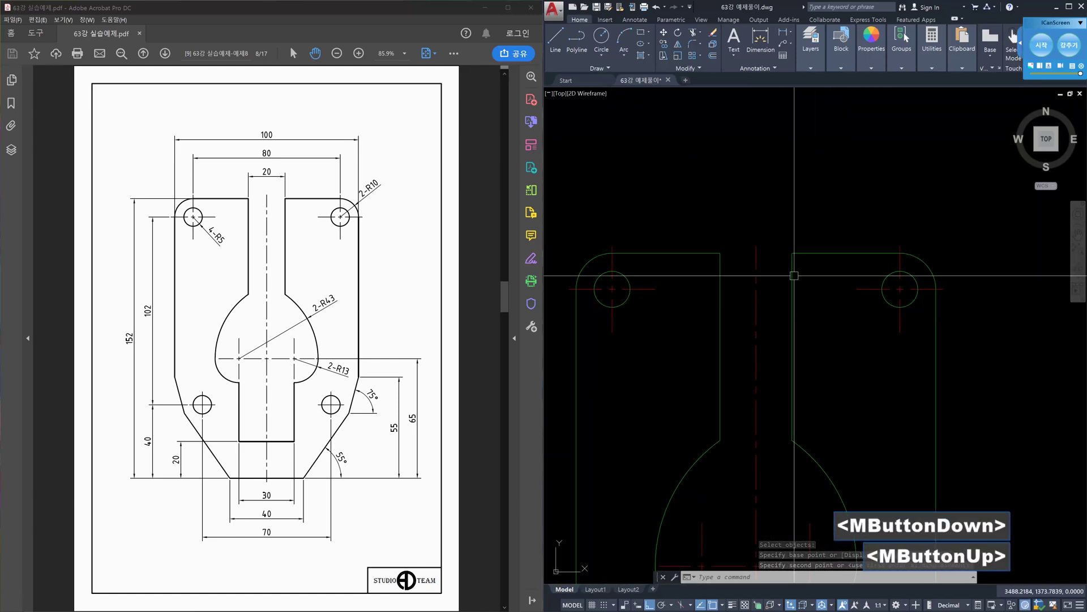
{"action": "type", "text": "dli"}
{"action": "key", "text": "Return"}
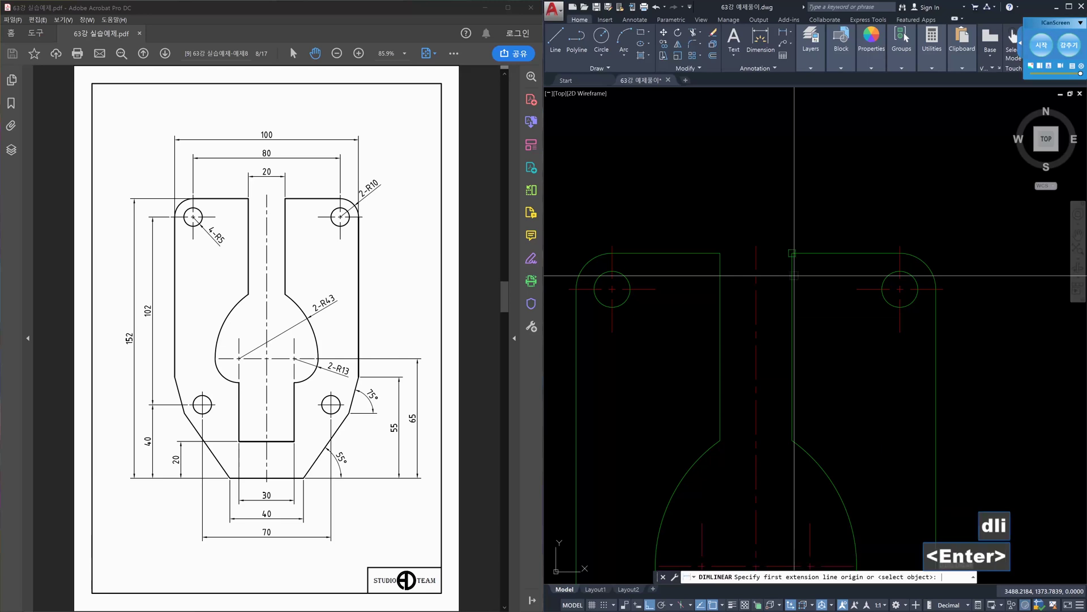
{"action": "left_click", "coordinate": [733, 254]}
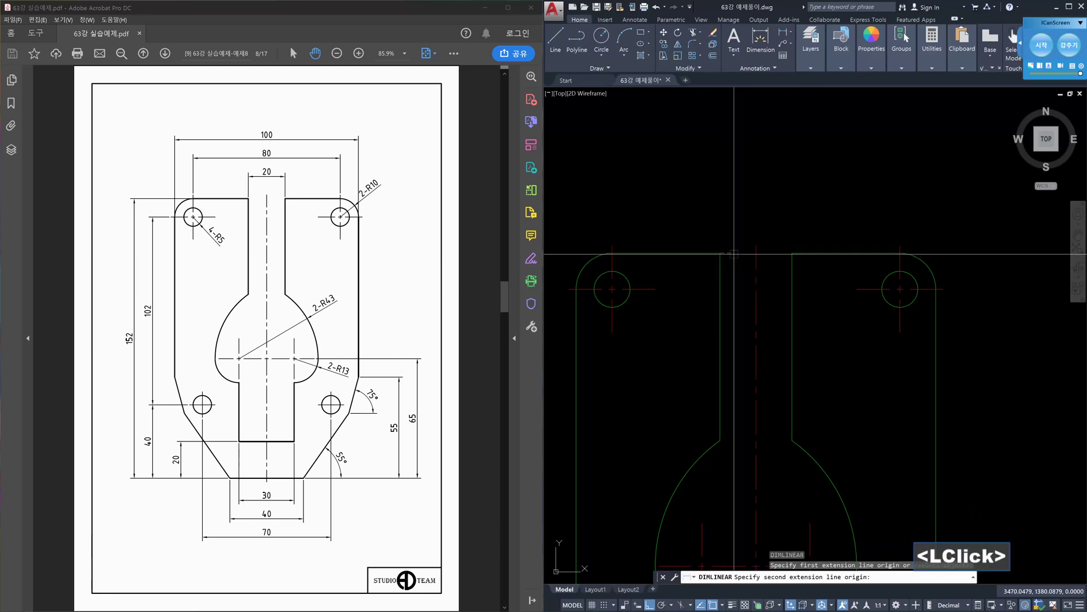
{"action": "left_click", "coordinate": [793, 253]}
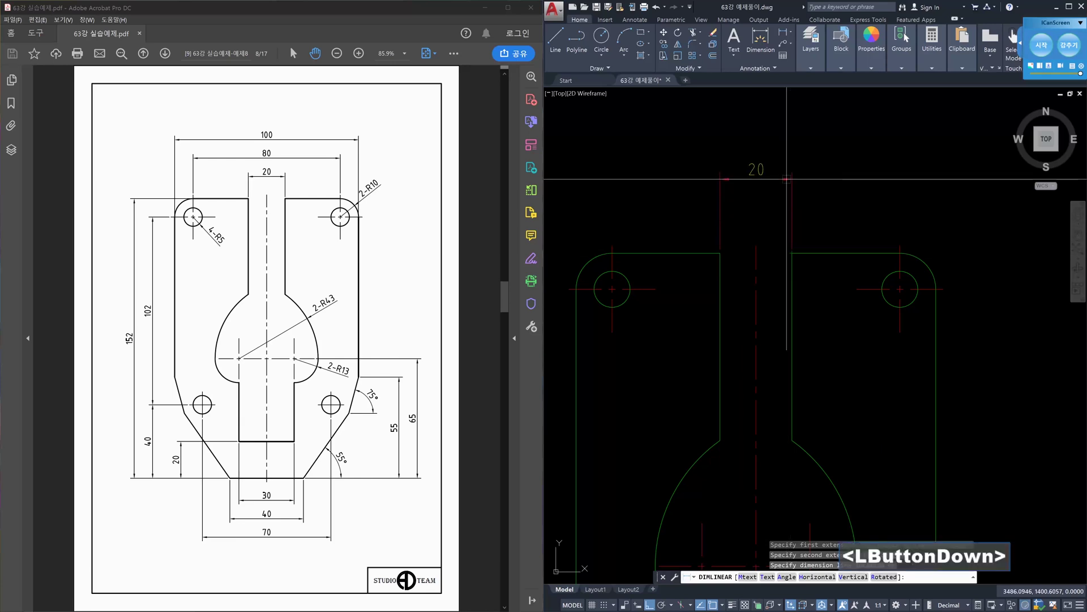
{"action": "left_click", "coordinate": [786, 179]}
{"action": "key", "text": "Escape"}
{"action": "key", "text": "Escape"}
Offset the right part of the plate's top edge 12 upward as a guide line.
{"action": "key", "text": "Return"}
{"action": "type", "text": "12"}
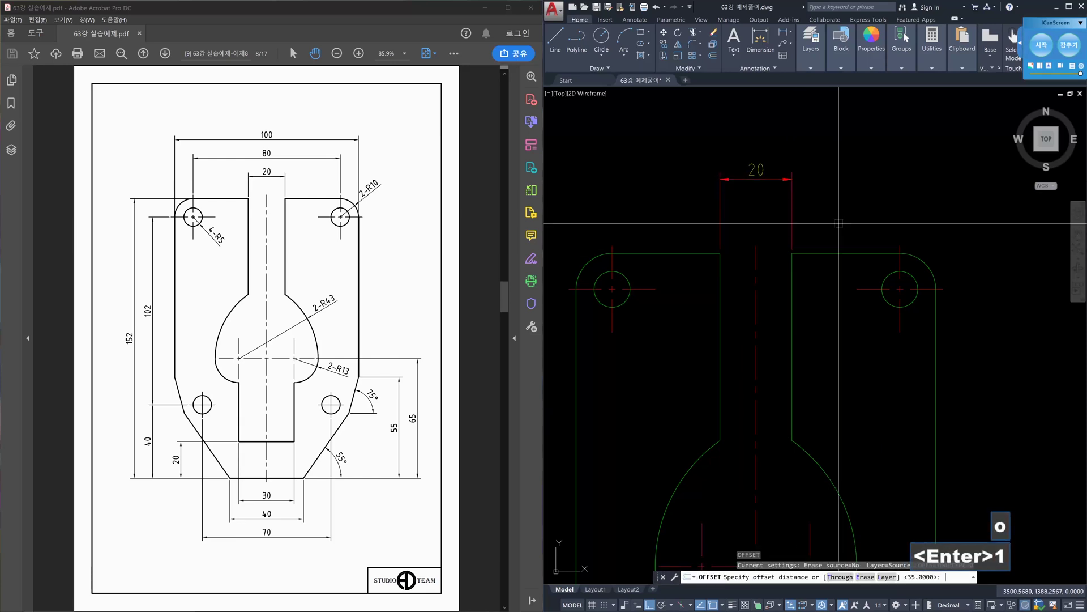
{"action": "key", "text": "Return"}
{"action": "left_click", "coordinate": [840, 224]}
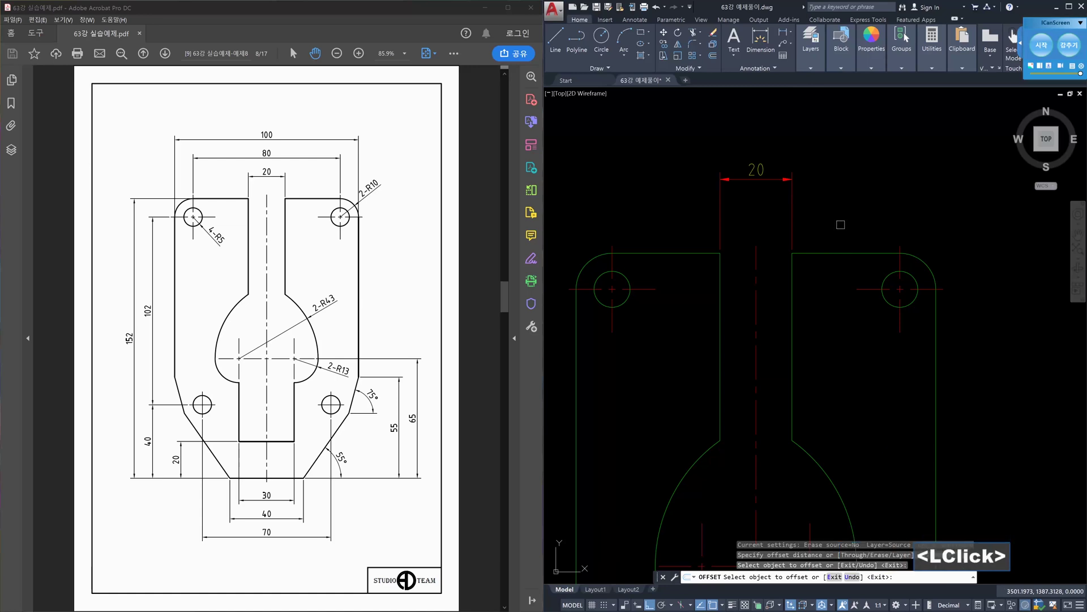
{"action": "left_click", "coordinate": [836, 253]}
{"action": "double_click", "coordinate": [838, 226]}
{"action": "key", "text": "Escape"}
Stretch the slot opening dimension's line down to the level of the offset guide line.
{"action": "left_click", "coordinate": [815, 159]}
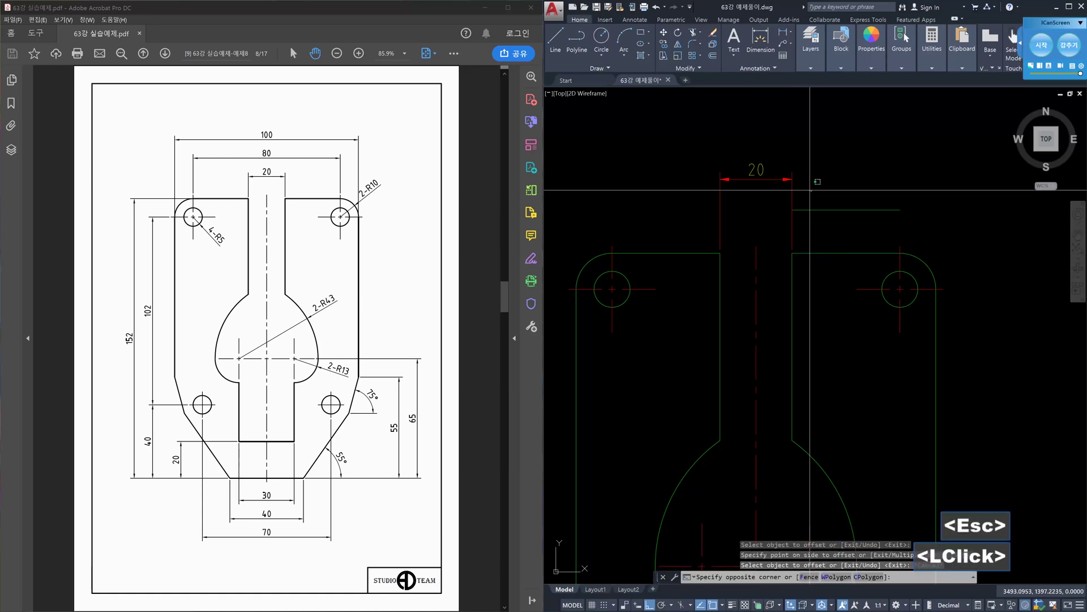
{"action": "left_click", "coordinate": [791, 179]}
{"action": "left_click", "coordinate": [792, 179]}
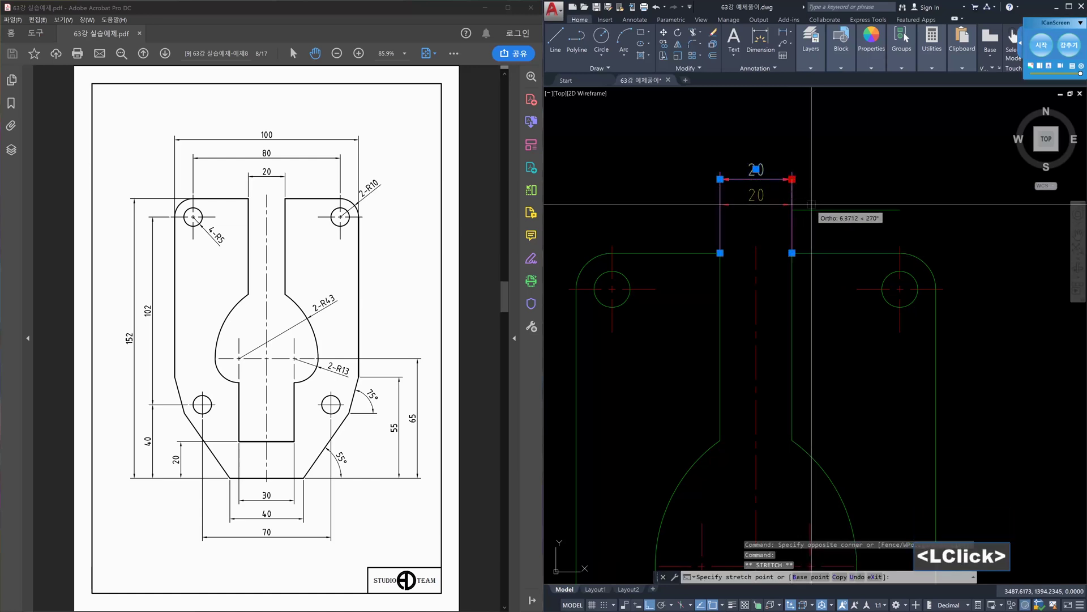
{"action": "left_click", "coordinate": [812, 208]}
{"action": "key", "text": "Escape"}
Delete the offset guide line above the plate's top edge.
{"action": "double_click", "coordinate": [863, 207]}
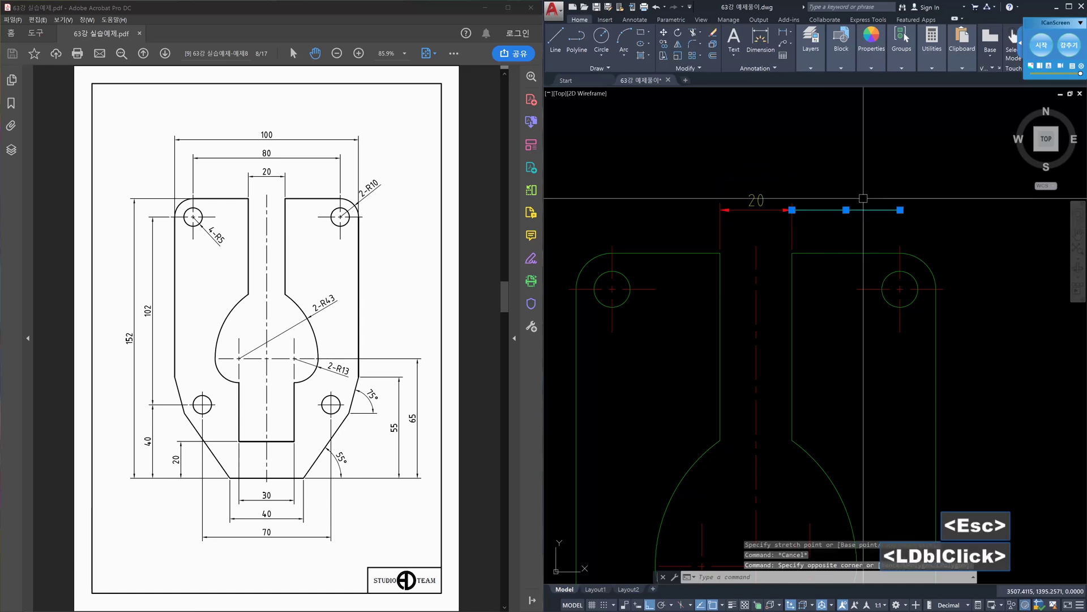
{"action": "key", "text": "Delete"}
{"action": "key", "text": "Escape"}
Dimension the horizontal distance between the two upper holes' centrelines, placing it level with the slot opening dimension.
{"action": "type", "text": "dli"}
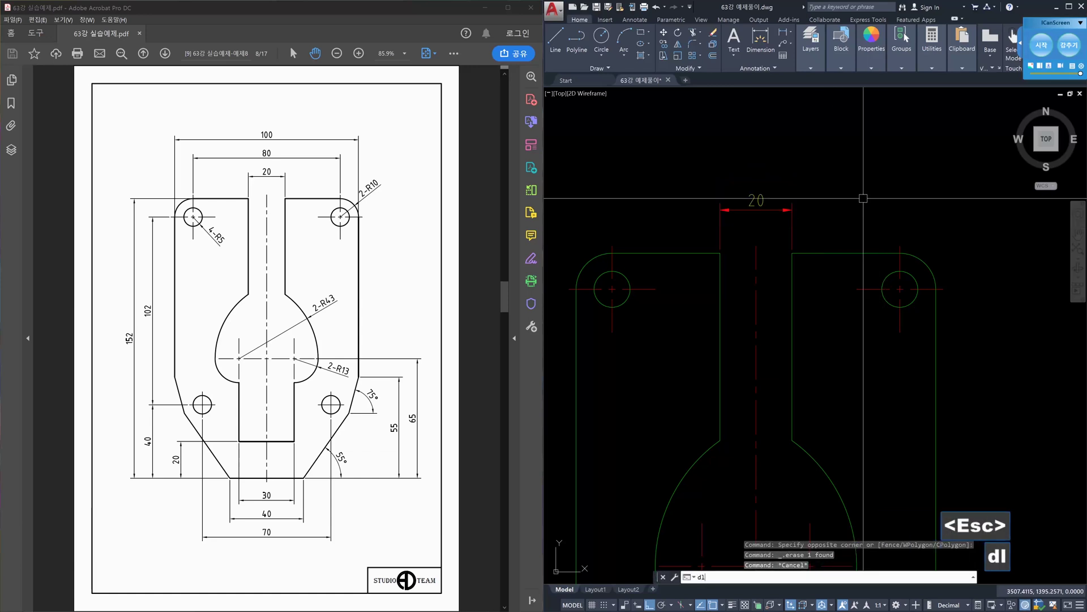
{"action": "key", "text": "Return"}
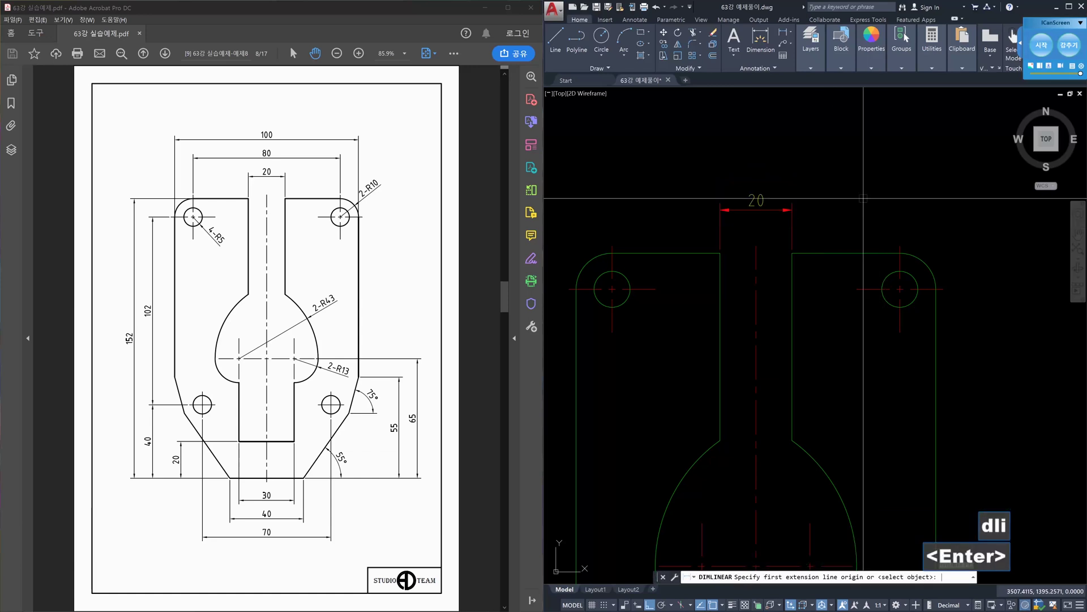
{"action": "left_click", "coordinate": [612, 245]}
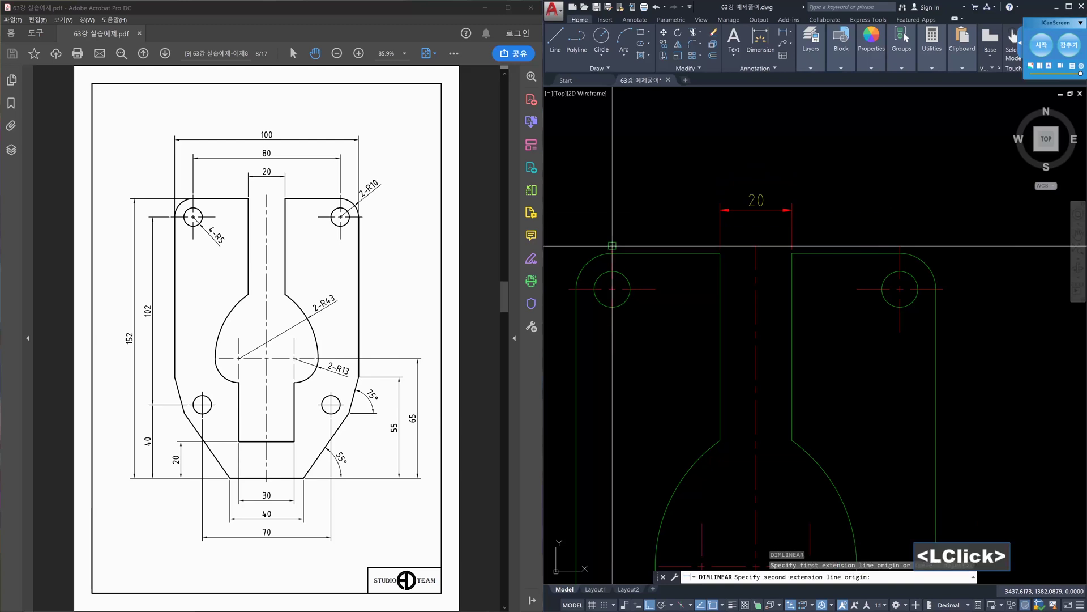
{"action": "left_click", "coordinate": [900, 245]}
{"action": "left_click", "coordinate": [777, 212]}
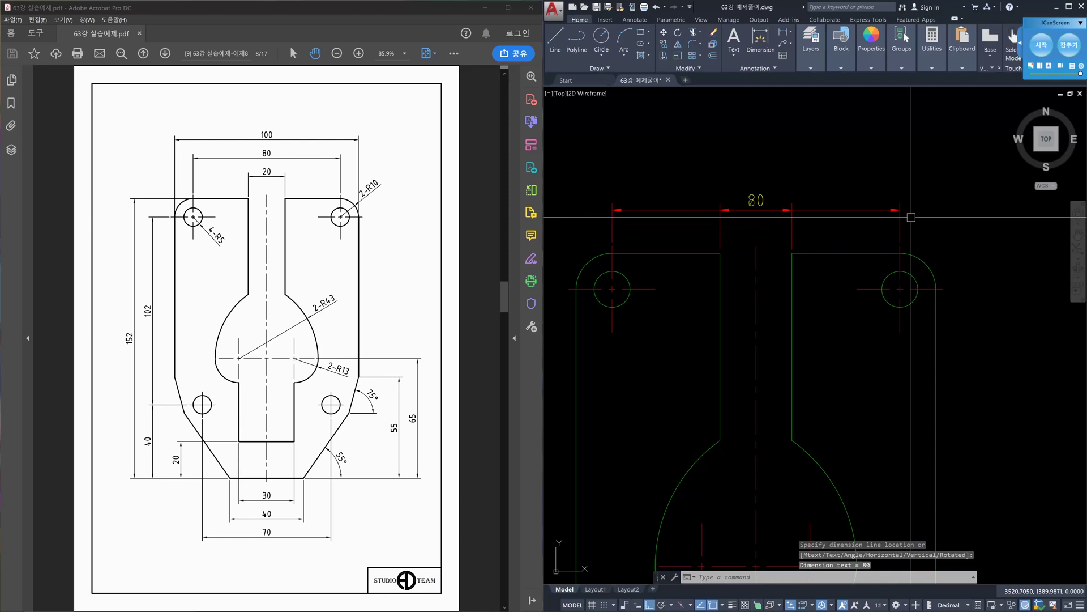
Stretch the upper hole-spacing dimension's line 10 upward, above the slot opening dimension.
{"action": "type", "text": "s"}
{"action": "key", "text": "space"}
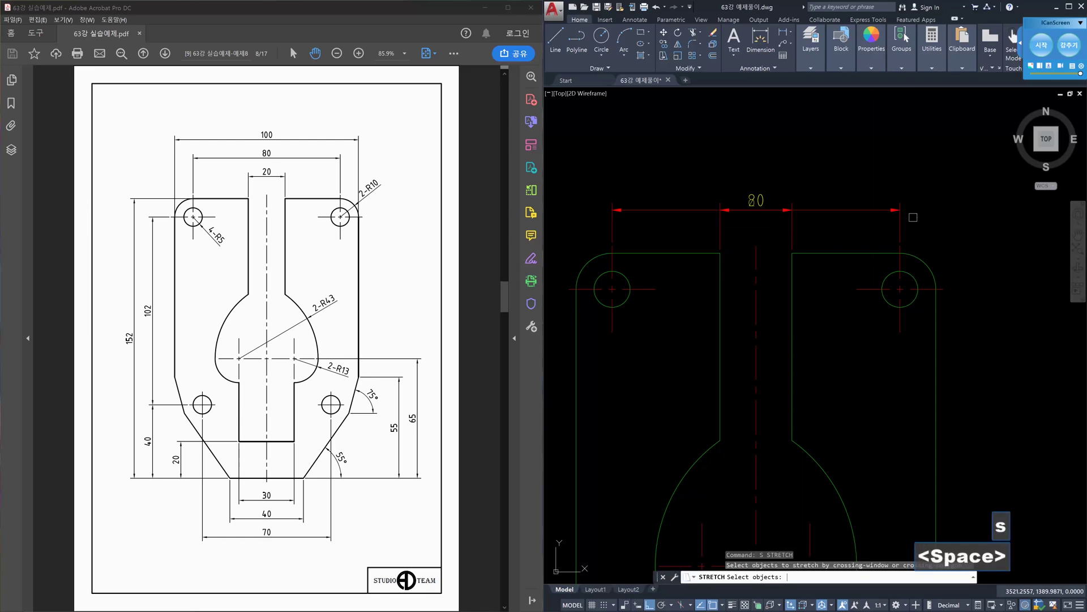
{"action": "left_click", "coordinate": [929, 218]}
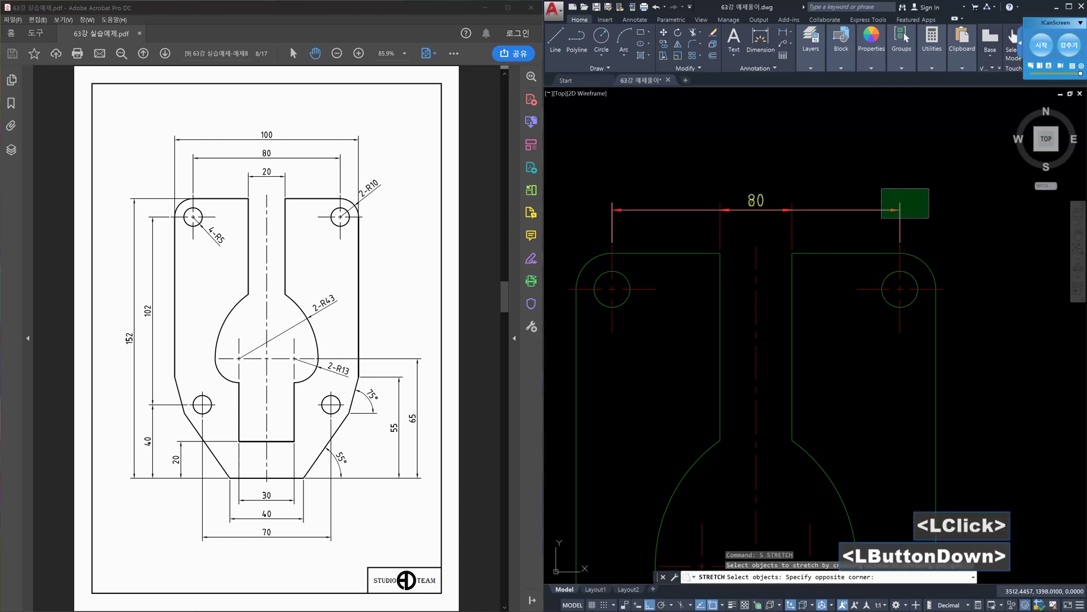
{"action": "left_click", "coordinate": [881, 188]}
{"action": "key", "text": "space"}
{"action": "left_click", "coordinate": [931, 202]}
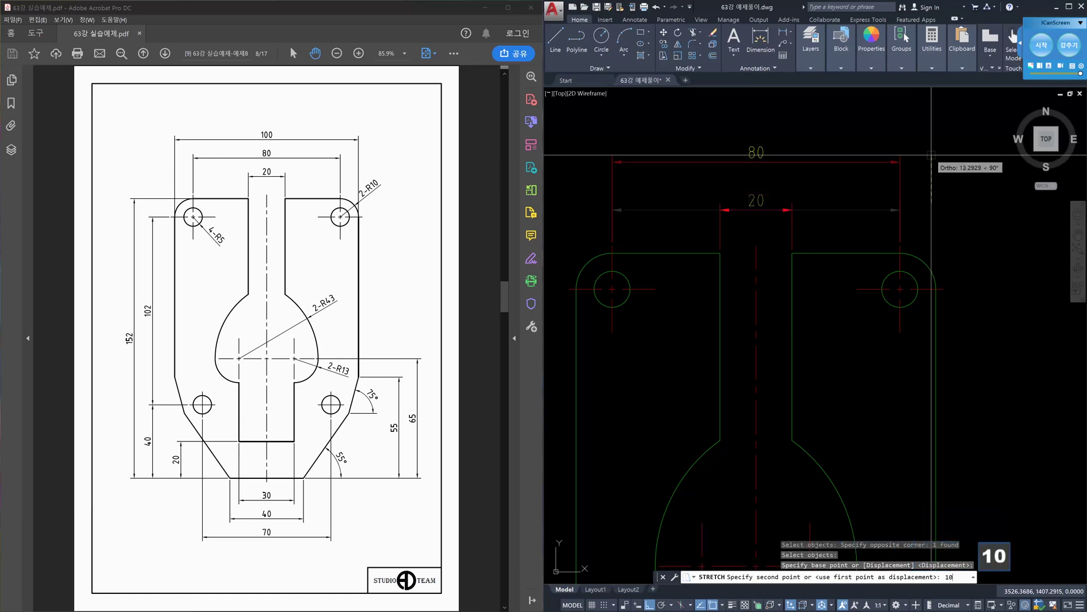
{"action": "key", "text": "Return"}
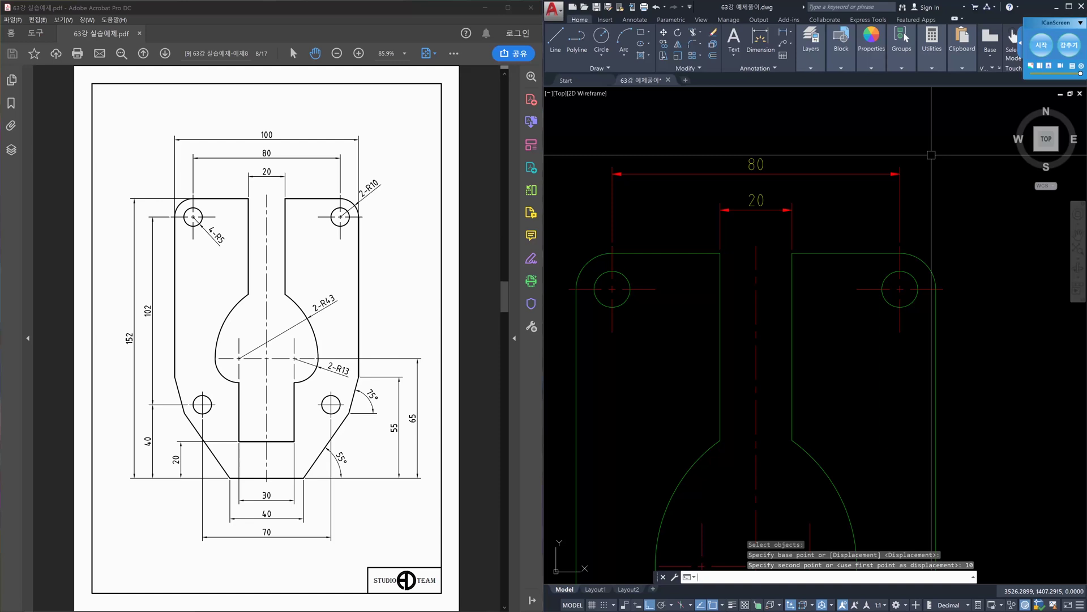
Dimension the plate's overall width between its outer vertical edges, placing it level with the upper hole-spacing dimension.
{"action": "type", "text": "dli"}
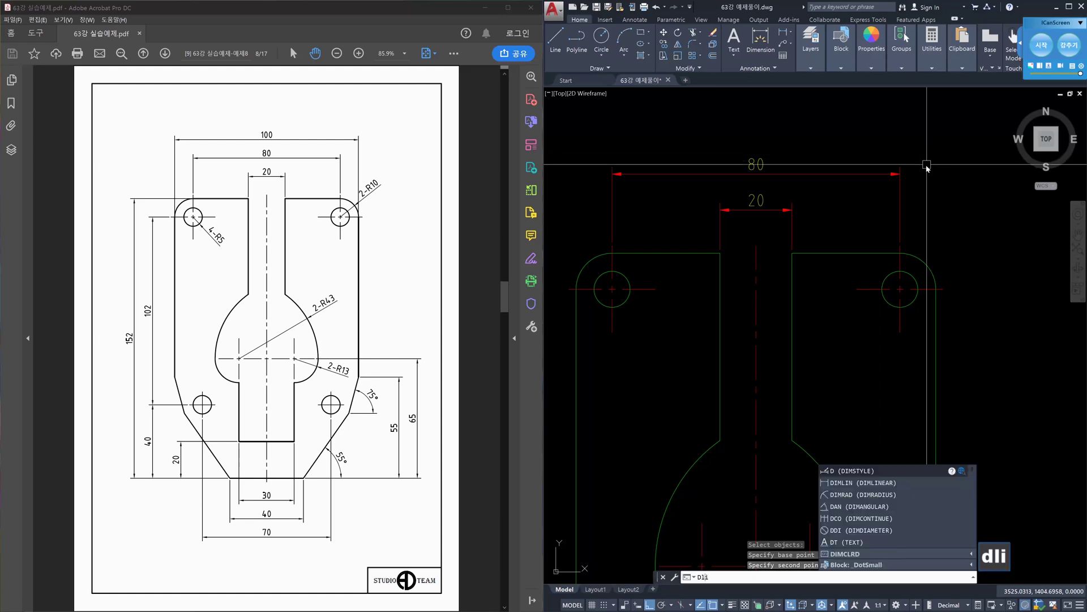
{"action": "key", "text": "space"}
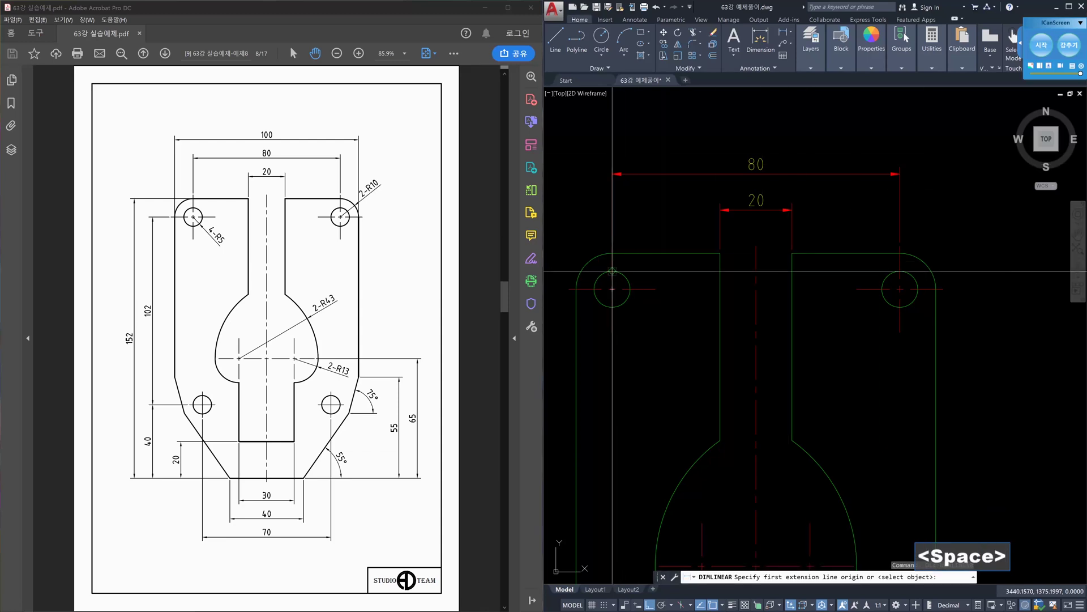
{"action": "left_click", "coordinate": [579, 279]}
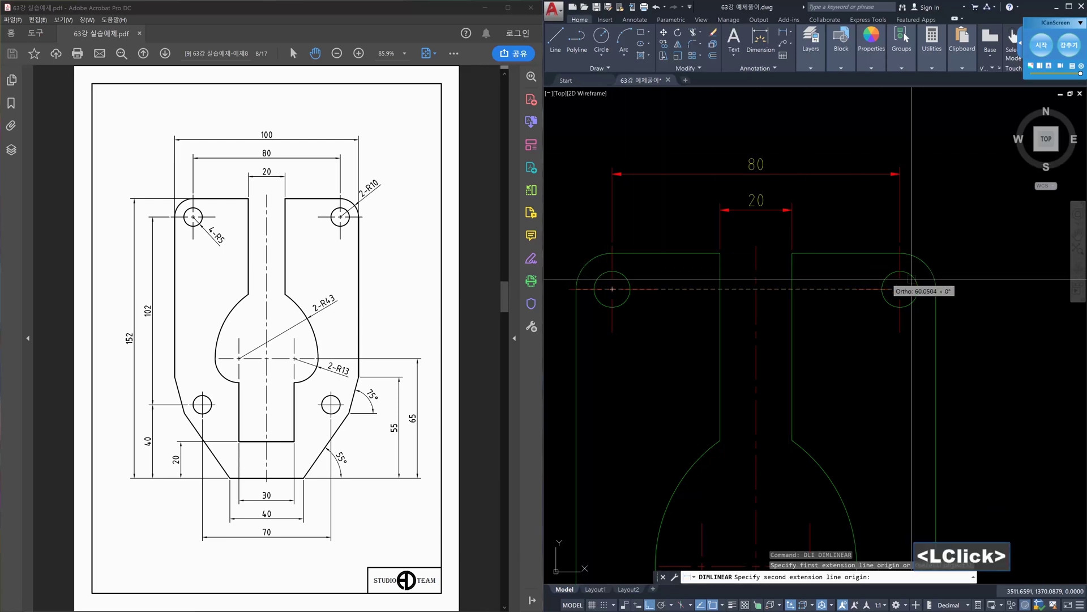
{"action": "left_click", "coordinate": [938, 279]}
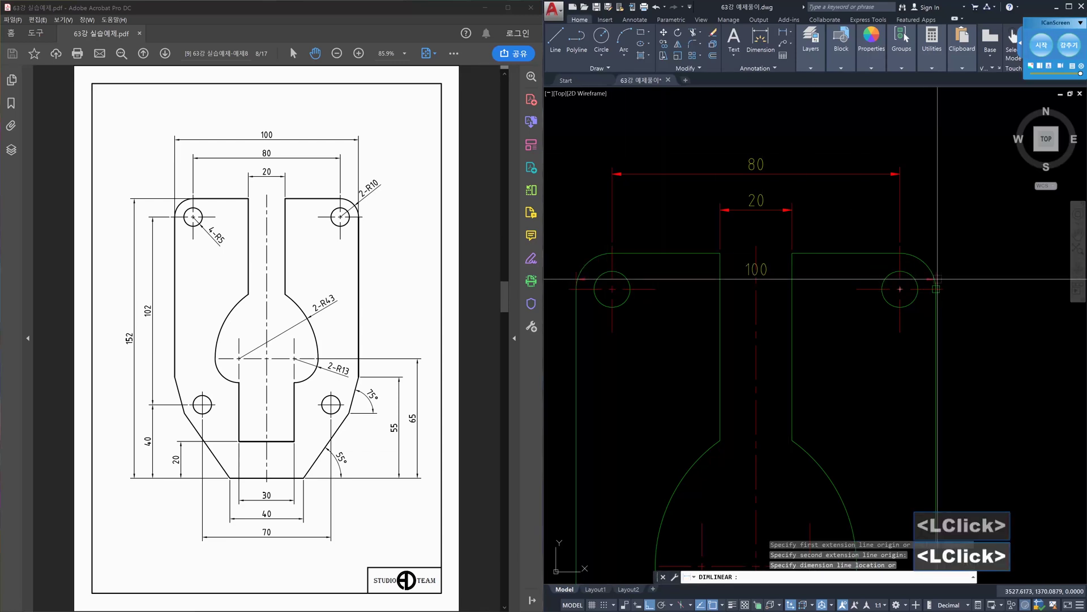
{"action": "left_click", "coordinate": [845, 170]}
Stretch the overall width dimension's line 10 upward, above the hole-spacing dimension.
{"action": "middle_click_drag", "start_coordinate": [926, 158], "coordinate": [924, 180]}
{"action": "left_click", "coordinate": [924, 180]}
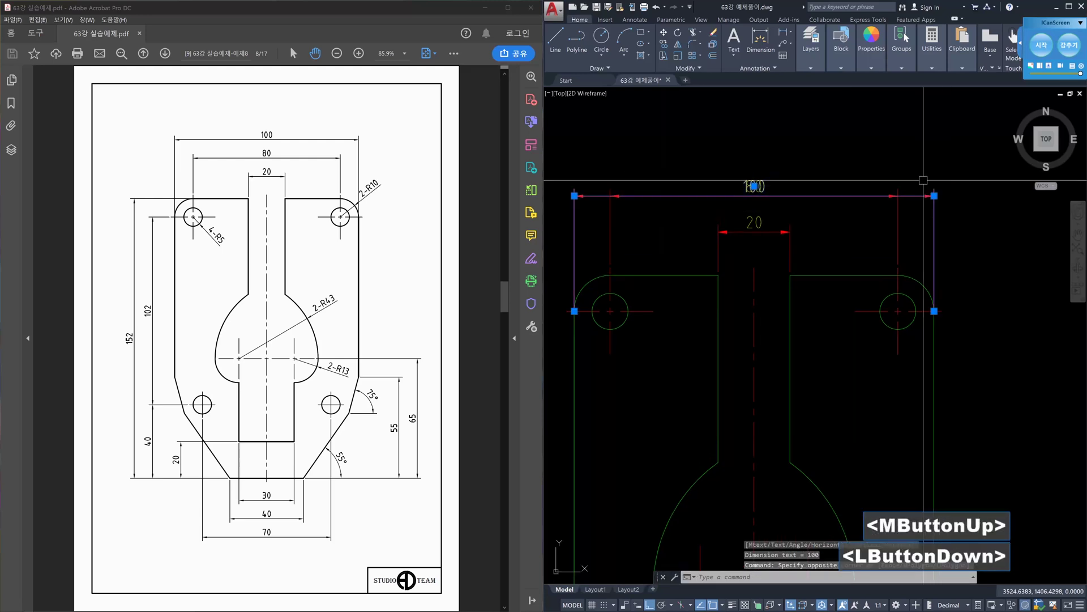
{"action": "left_click", "coordinate": [923, 180]}
{"action": "left_click", "coordinate": [935, 195]}
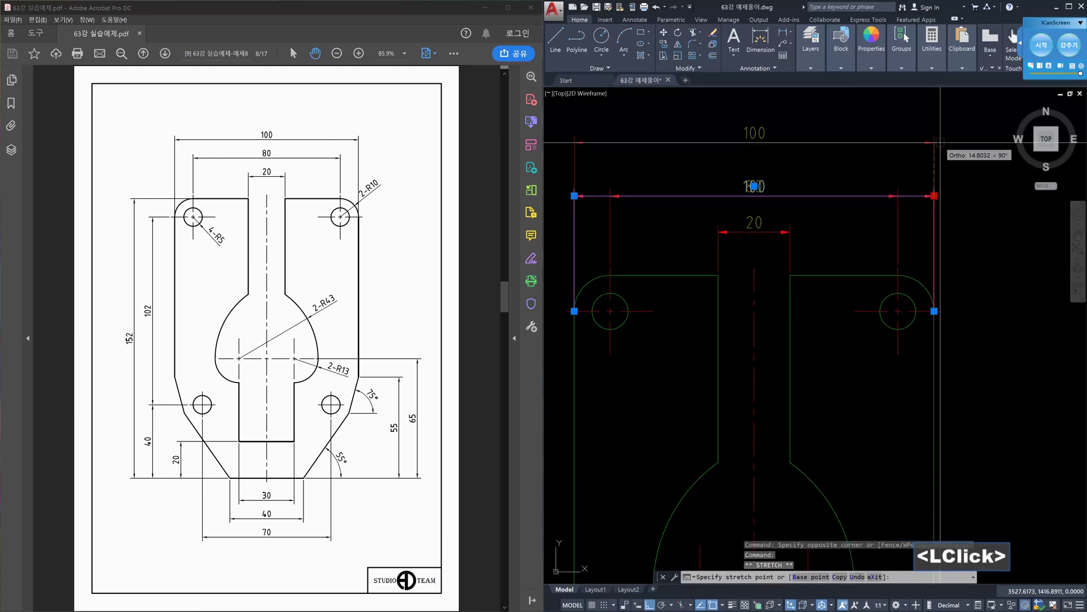
{"action": "type", "text": "10"}
{"action": "key", "text": "Return"}
{"action": "key", "text": "Escape"}
Move the whole plate with all its dimensions slightly straight down inside the frame.
{"action": "scroll", "coordinate": [940, 167], "scroll_direction": "down", "scroll_amount": 4}
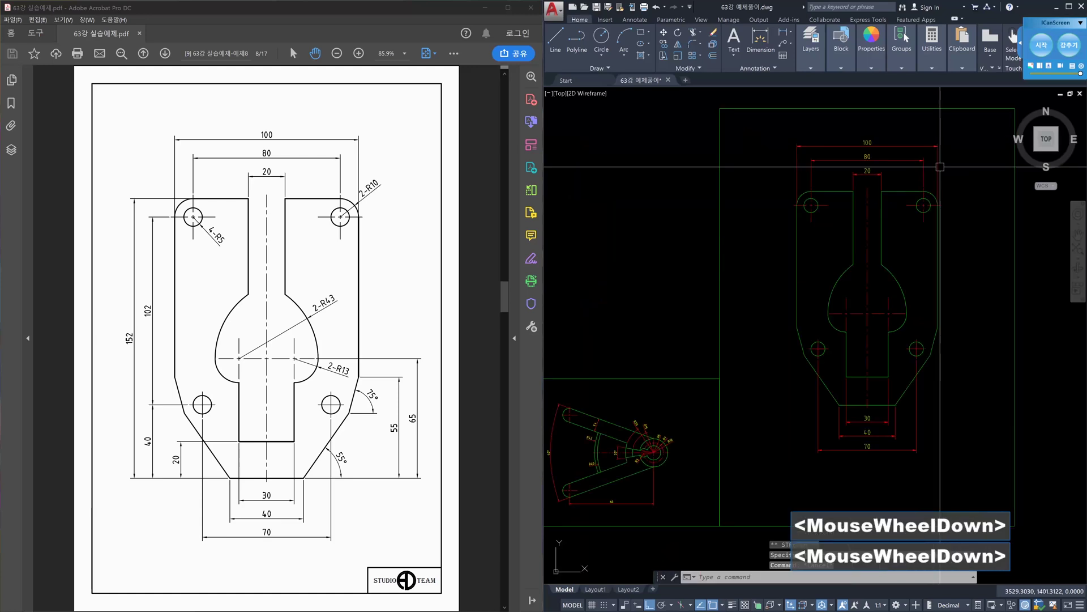
{"action": "middle_click_drag", "start_coordinate": [943, 214], "coordinate": [935, 197]}
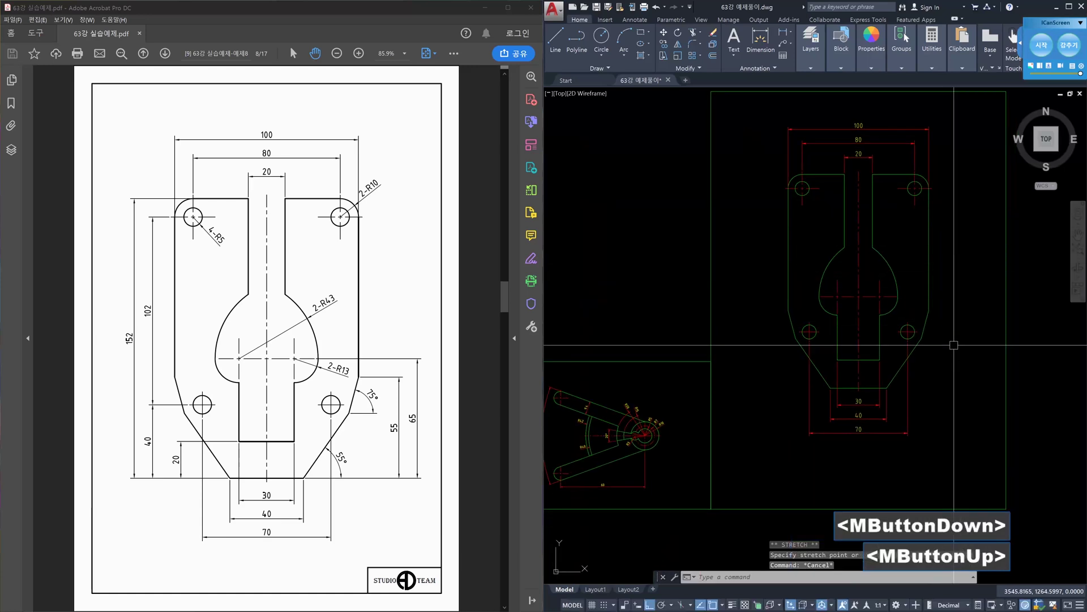
{"action": "type", "text": "m"}
{"action": "key", "text": "space"}
{"action": "left_click", "coordinate": [961, 444]}
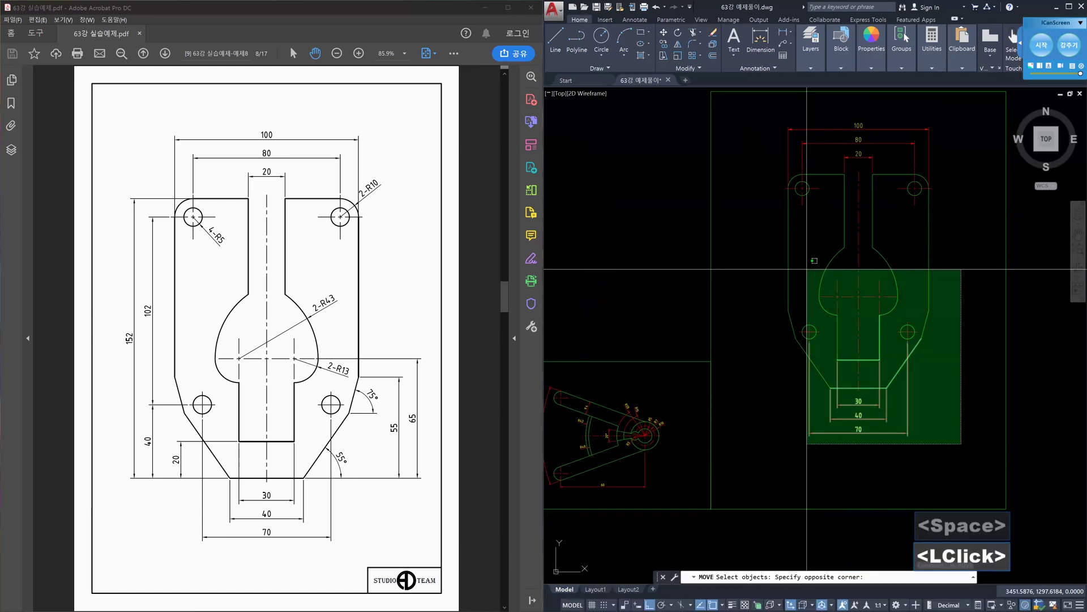
{"action": "left_click", "coordinate": [770, 135]}
{"action": "key", "text": "space"}
{"action": "left_click", "coordinate": [970, 259]}
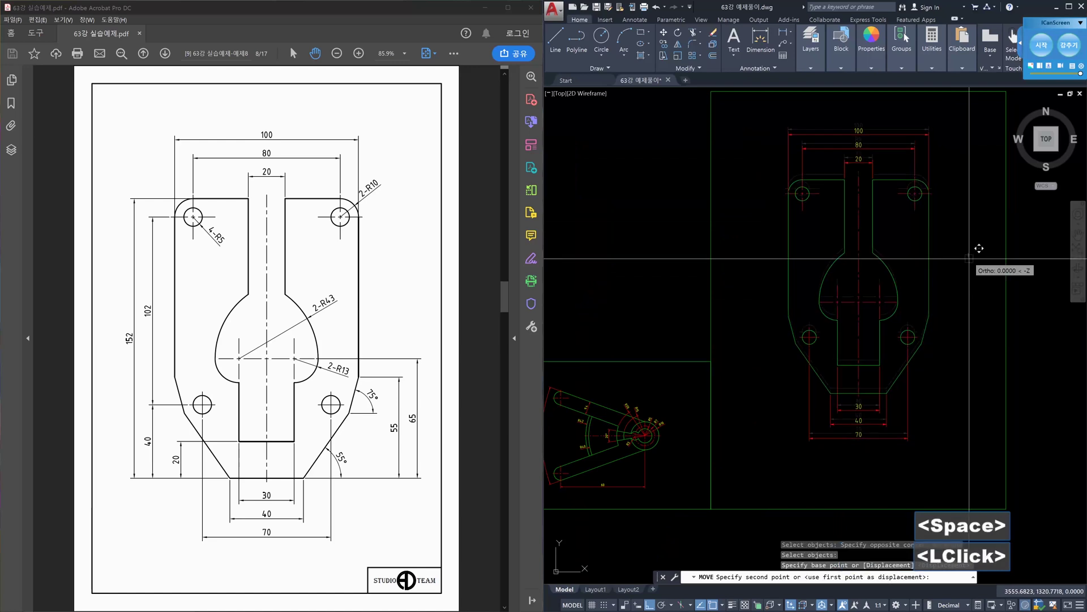
{"action": "left_click", "coordinate": [970, 264]}
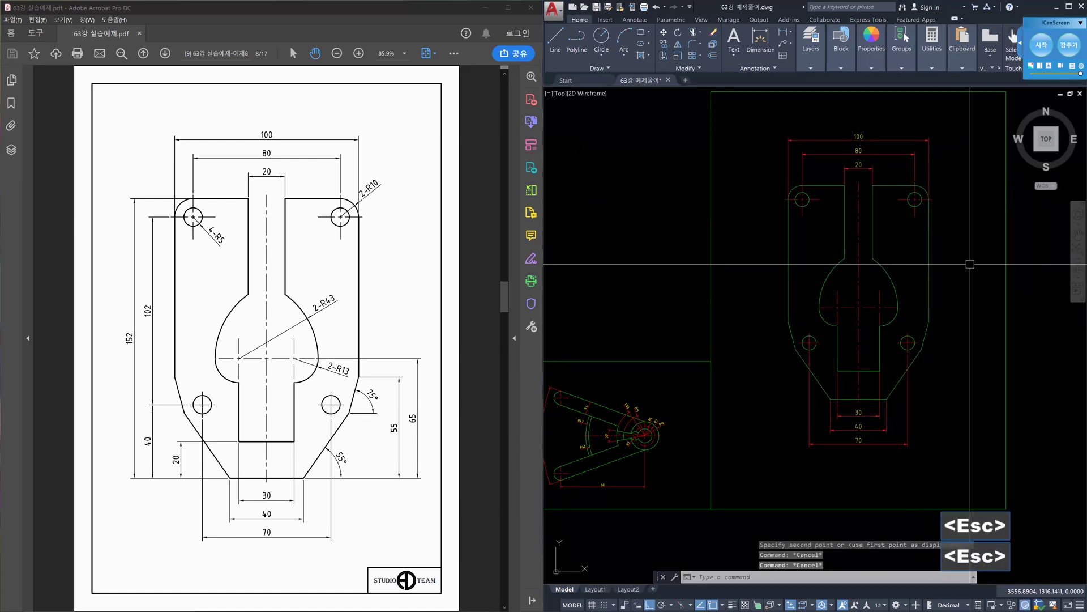
Dimension the height from the bottom edge's right end to the right vertical edge's lower end, placing it in line with that edge.
{"action": "middle_click_drag", "start_coordinate": [957, 272], "coordinate": [954, 241]}
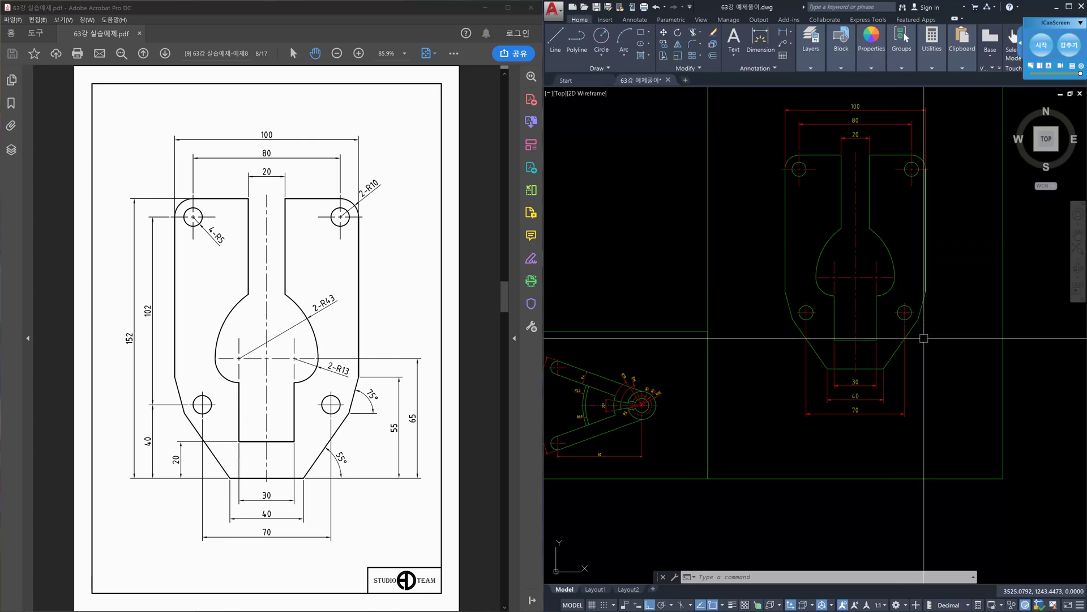
{"action": "scroll", "coordinate": [940, 377], "scroll_direction": "up", "scroll_amount": 3}
{"action": "middle_click", "coordinate": [912, 376]}
{"action": "type", "text": "dli"}
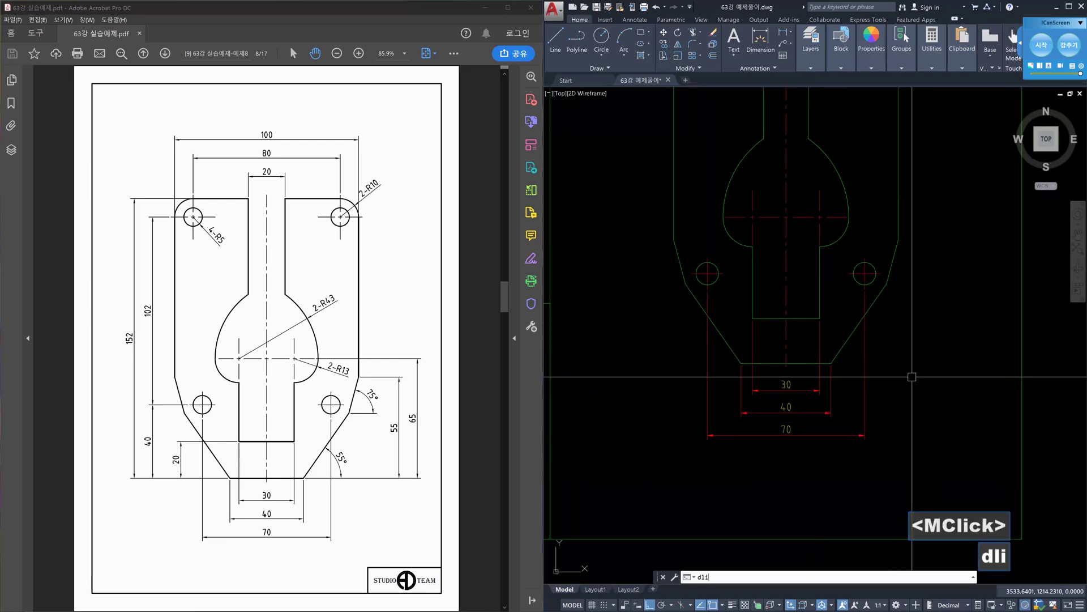
{"action": "key", "text": "Return"}
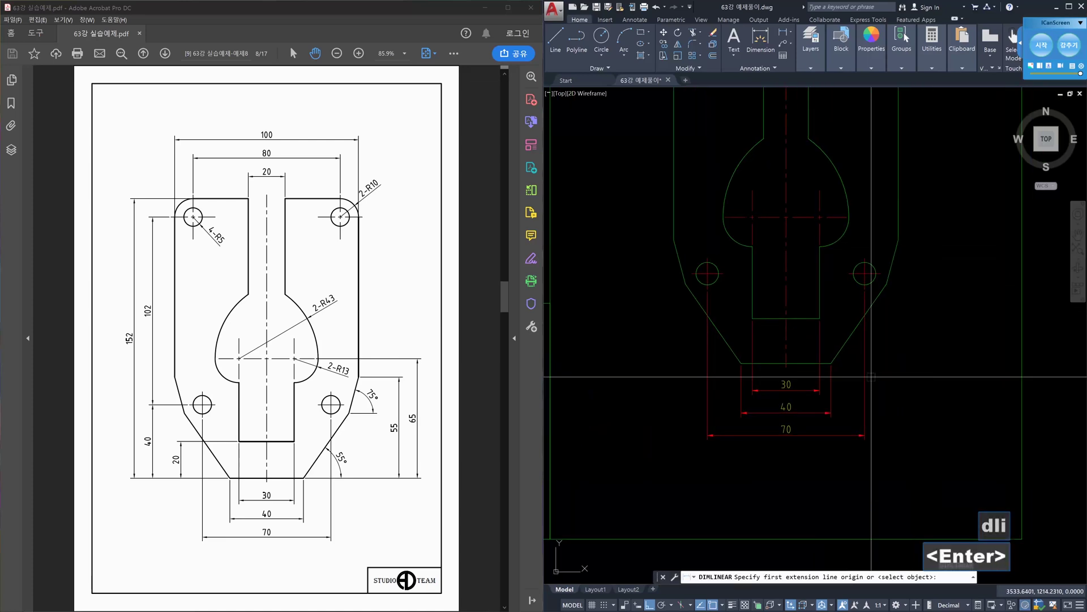
{"action": "left_click", "coordinate": [830, 363]}
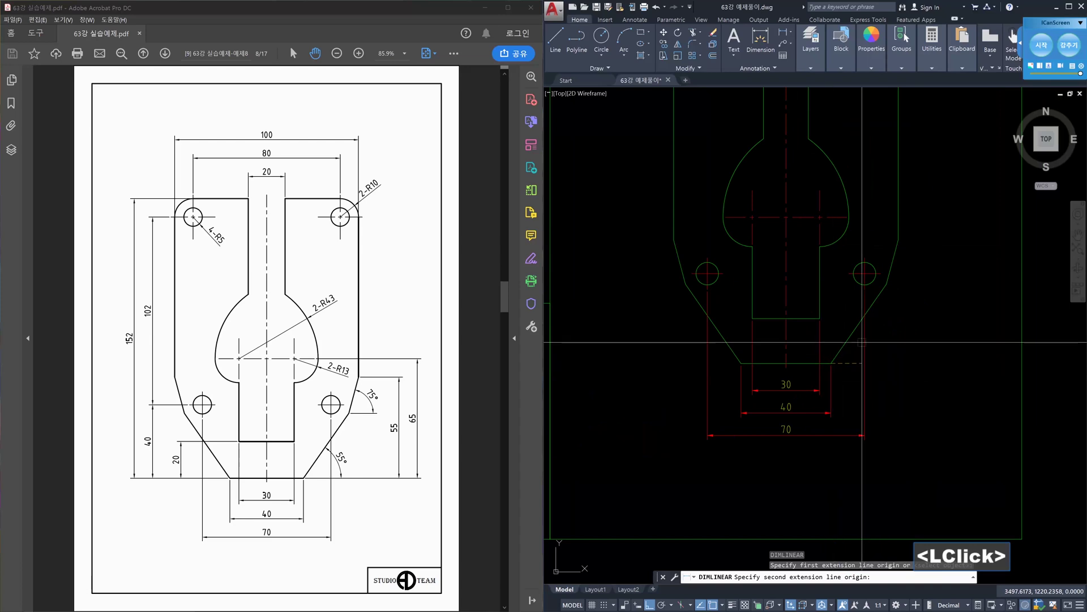
{"action": "left_click", "coordinate": [898, 239]}
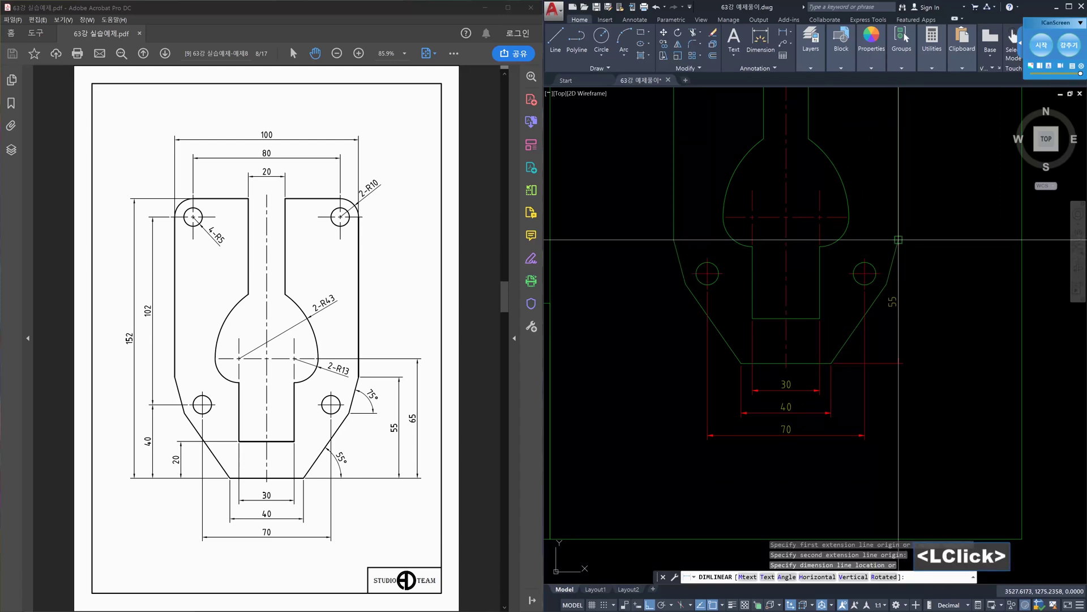
{"action": "left_click", "coordinate": [898, 238]}
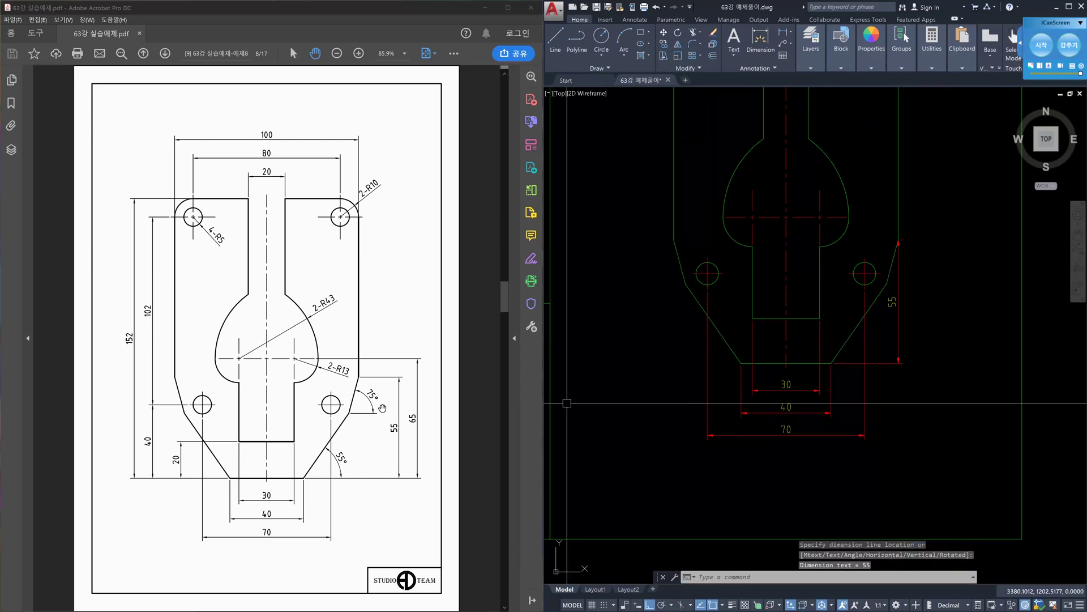
Stretch the right-hand height dimension's line 12 outward from the plate and another 10 in the same direction.
{"action": "left_click", "coordinate": [902, 352]}
{"action": "left_click", "coordinate": [899, 363]}
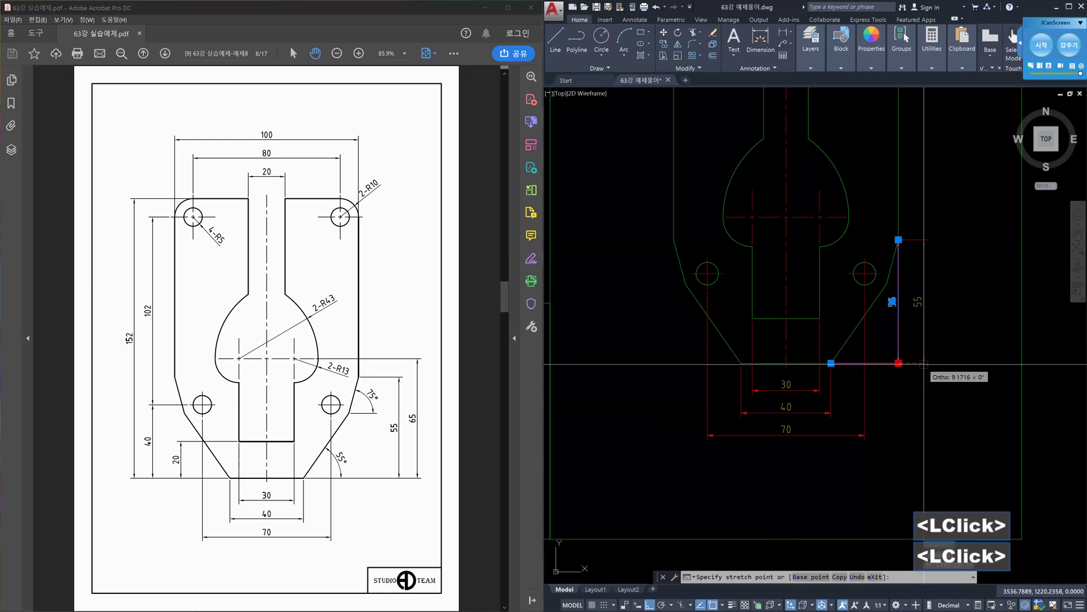
{"action": "type", "text": "12"}
{"action": "key", "text": "Return"}
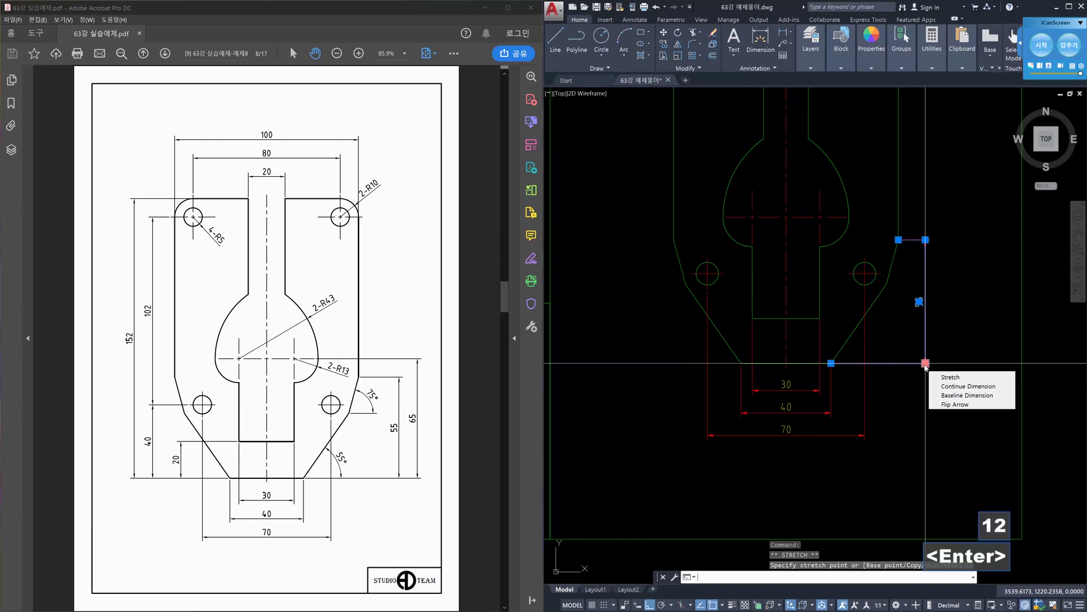
{"action": "left_click", "coordinate": [925, 363]}
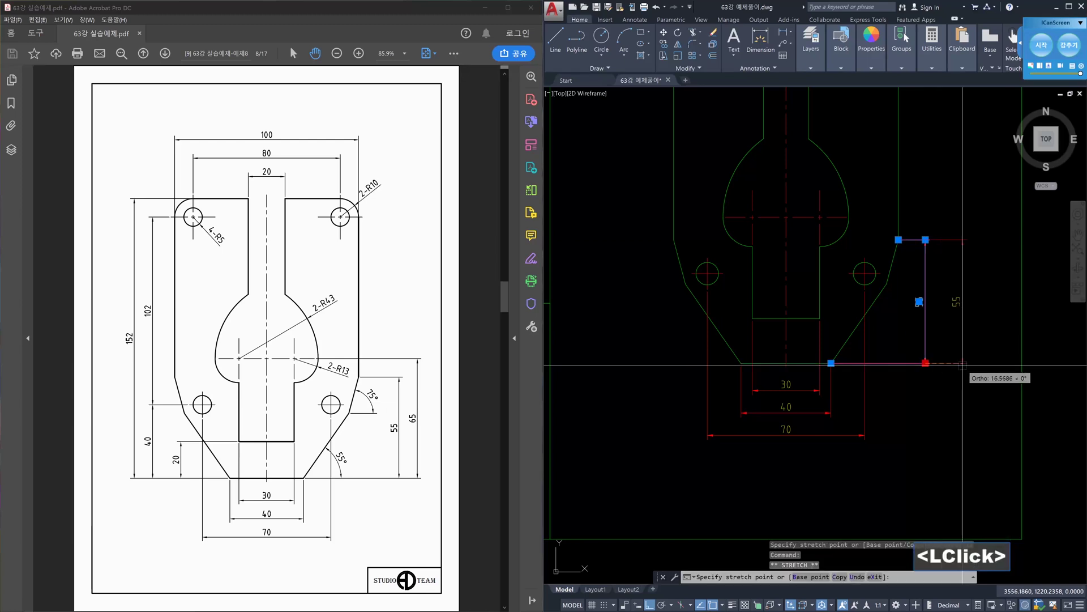
{"action": "type", "text": "10"}
{"action": "key", "text": "Return"}
{"action": "key", "text": "Escape"}
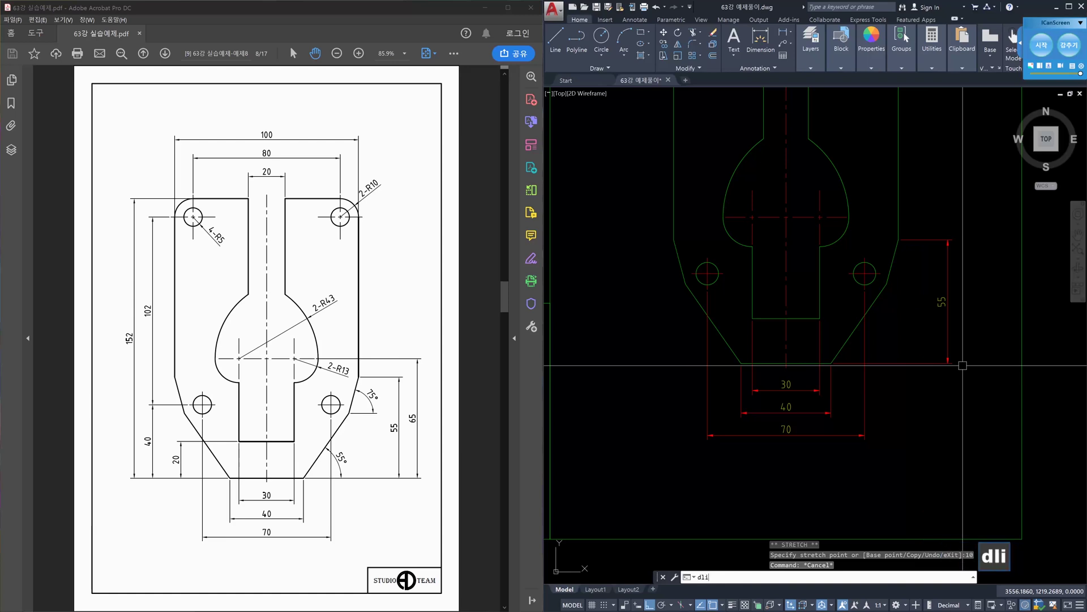
Dimension the height from the bottom edge's right end to the cutout's horizontal centreline, in line with the existing right-hand height dimension.
{"action": "type", "text": "dli"}
{"action": "key", "text": "Return"}
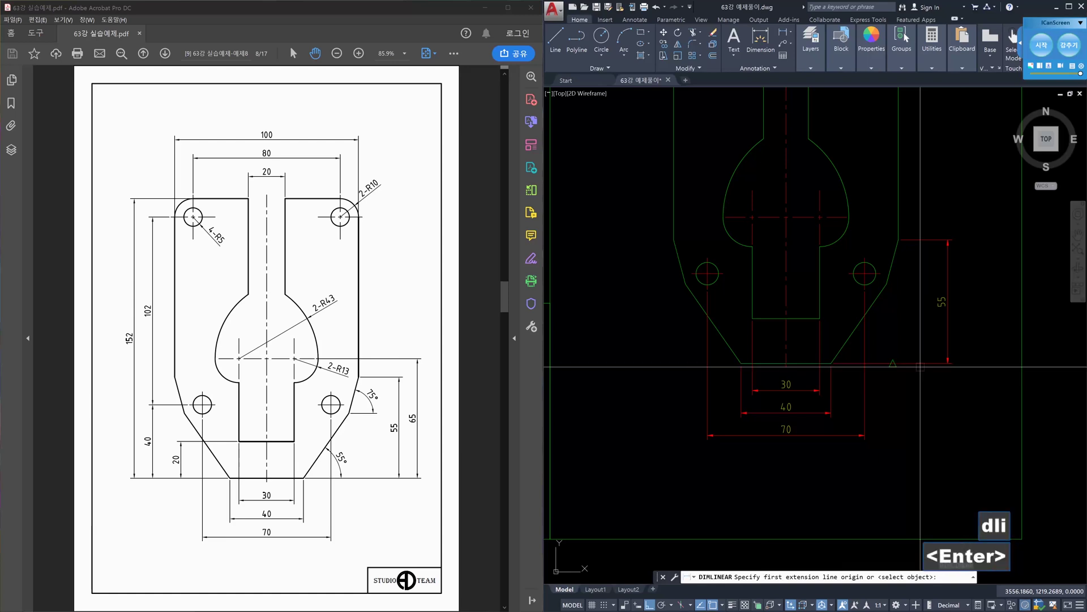
{"action": "left_click", "coordinate": [832, 363]}
{"action": "left_click", "coordinate": [847, 217]}
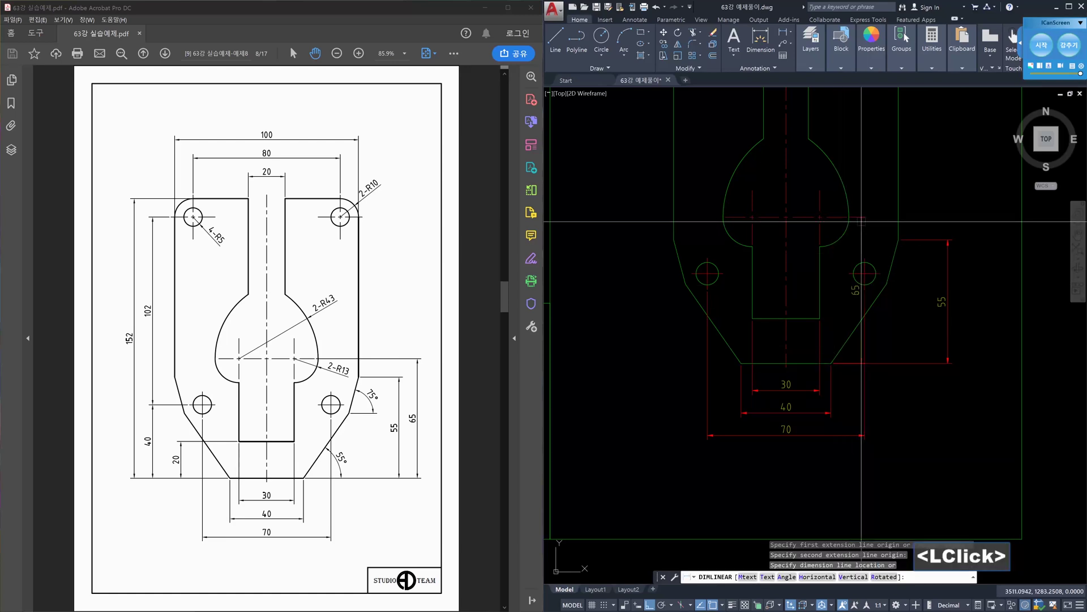
{"action": "left_click", "coordinate": [948, 234]}
Stretch the cutout centreline height dimension's line 10 outward, beyond the first right-hand height dimension.
{"action": "left_click", "coordinate": [948, 234]}
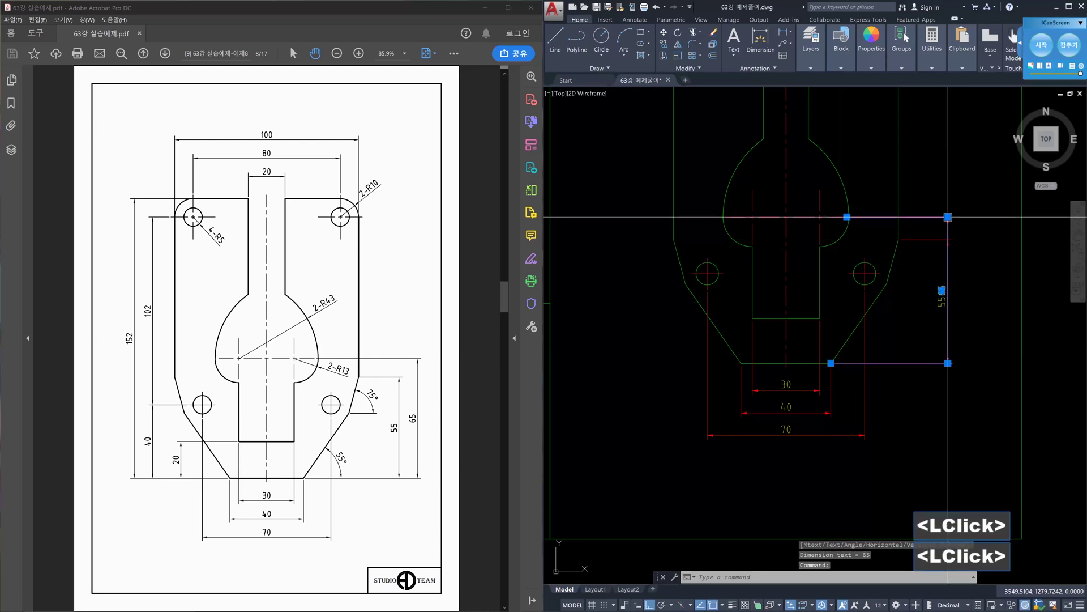
{"action": "left_click", "coordinate": [948, 217]}
{"action": "type", "text": "10"}
{"action": "key", "text": "Return"}
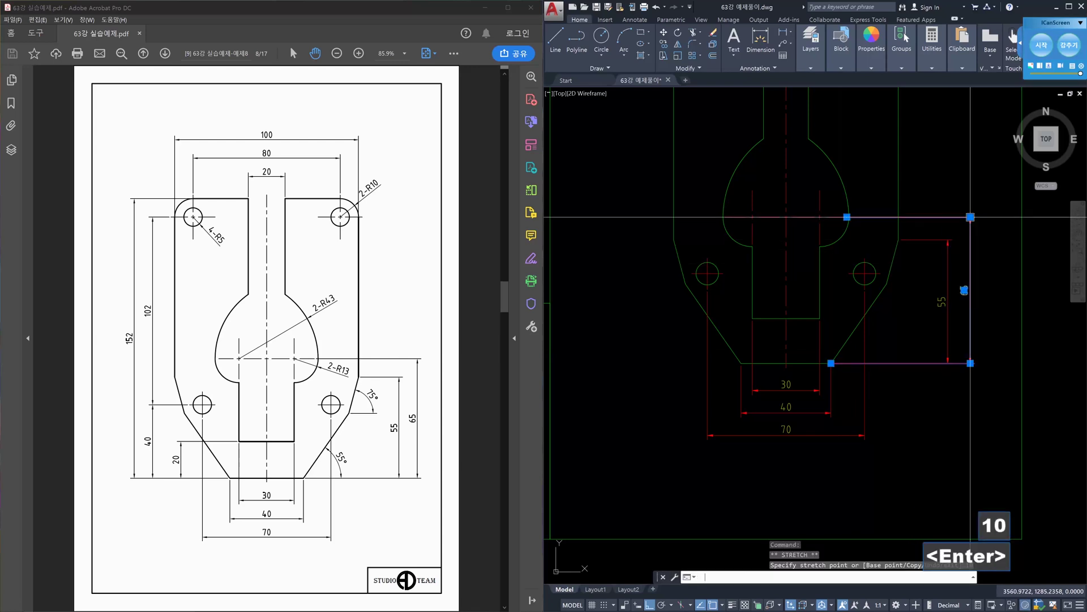
{"action": "key", "text": "Escape"}
{"action": "key", "text": "Escape"}
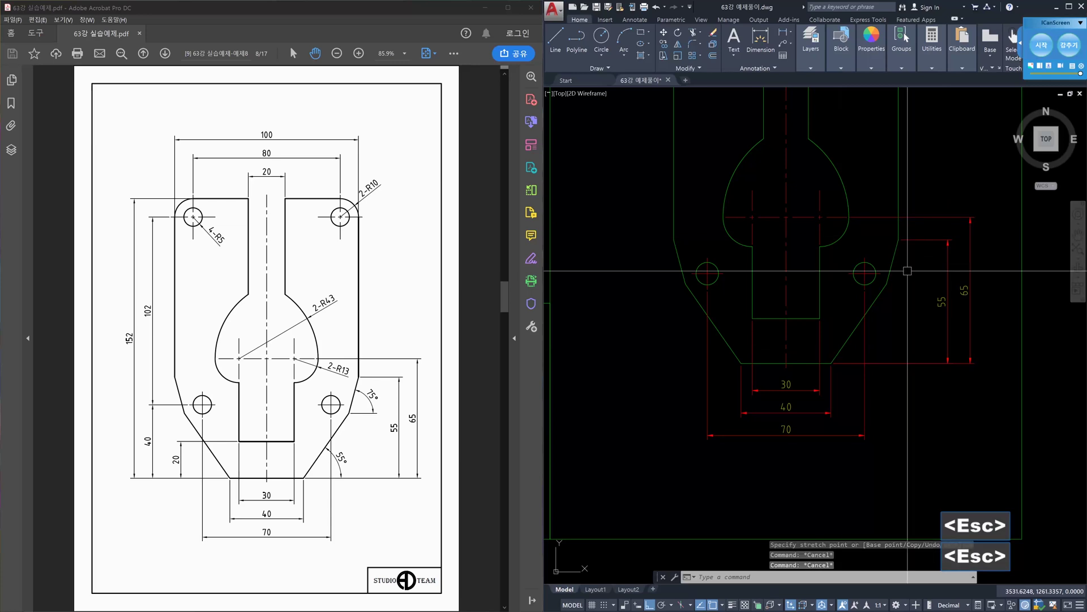
{"action": "scroll", "coordinate": [904, 238], "scroll_direction": "down", "scroll_amount": 2}
{"action": "middle_click_drag", "start_coordinate": [821, 291], "coordinate": [870, 338]}
{"action": "scroll", "coordinate": [859, 326], "scroll_direction": "up", "scroll_amount": 2}
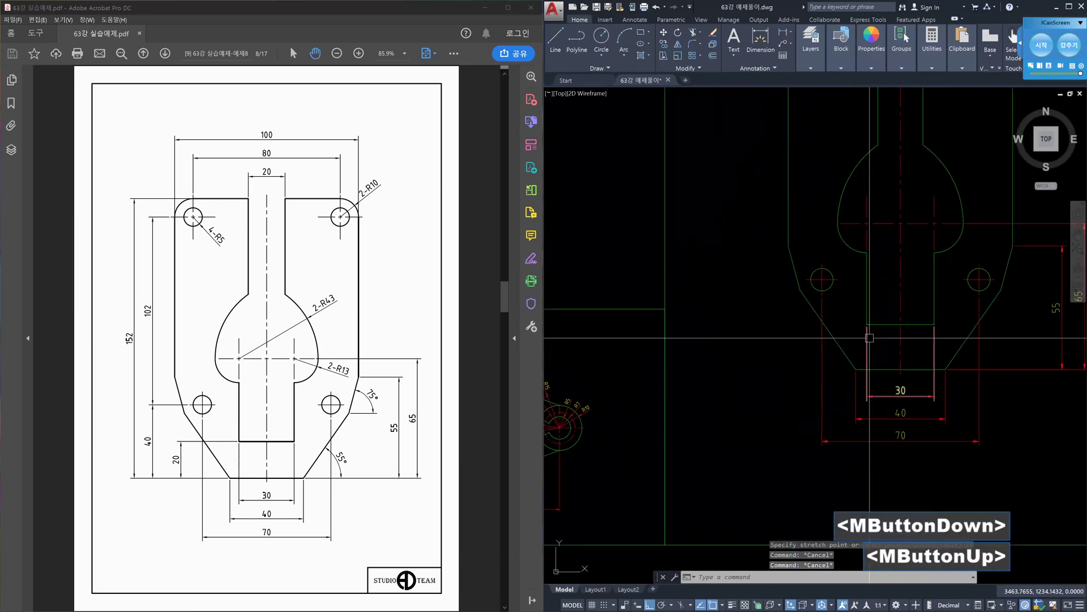
Dimension the height from the bottom edge's left end to the lower-left hole's horizontal centreline, in line with the left vertical edge.
{"action": "type", "text": "dli"}
{"action": "key", "text": "Return"}
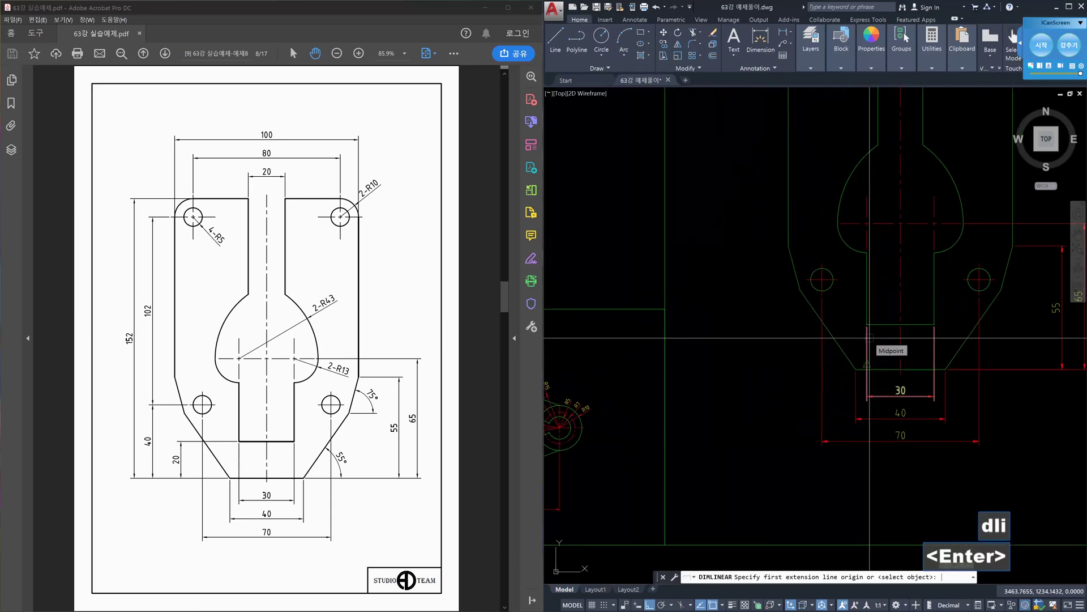
{"action": "left_click", "coordinate": [855, 369]}
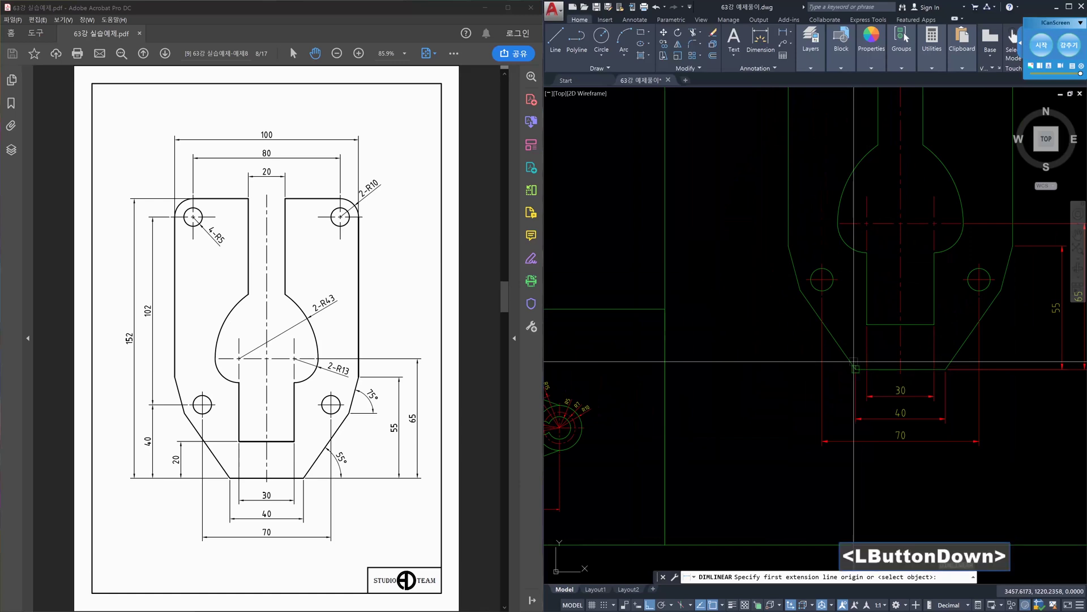
{"action": "left_click", "coordinate": [810, 280]}
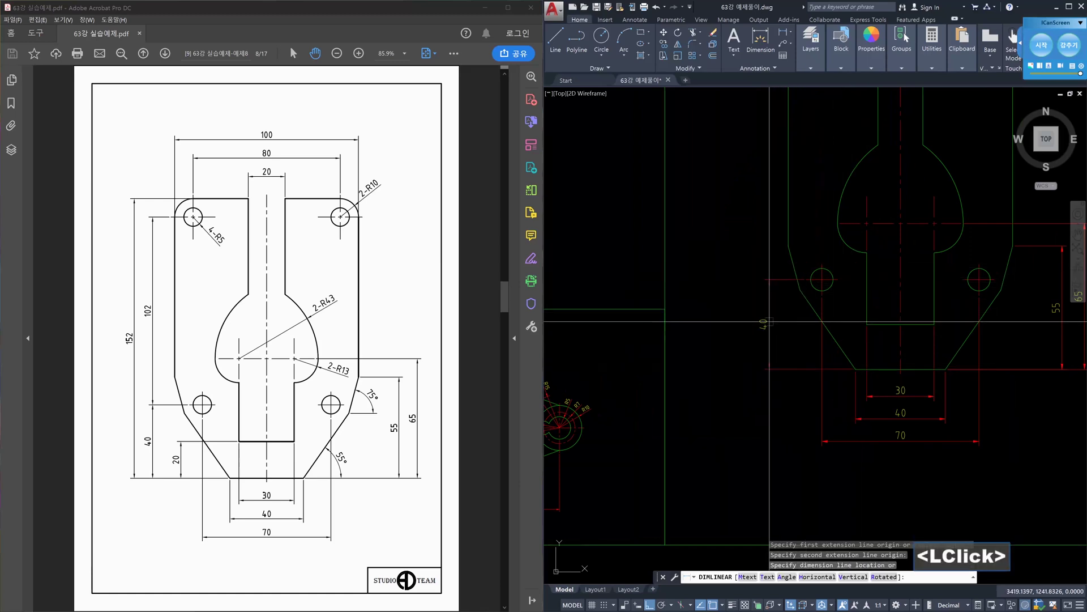
{"action": "left_click", "coordinate": [789, 287]}
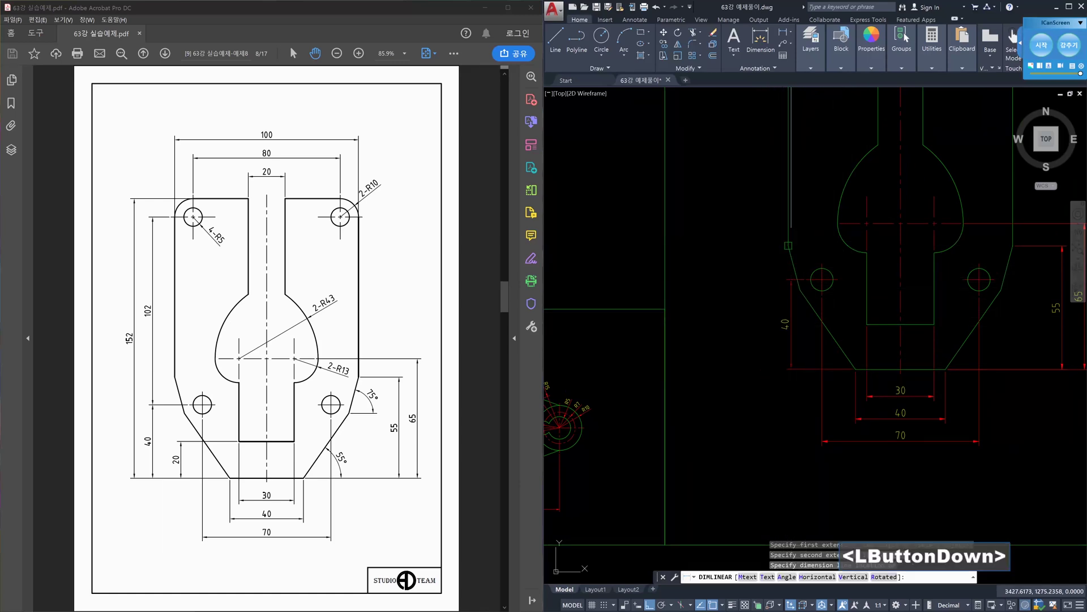
Stretch the lower-left hole's height dimension line 12 outward from the plate.
{"action": "left_click", "coordinate": [789, 287]}
{"action": "left_click", "coordinate": [788, 279]}
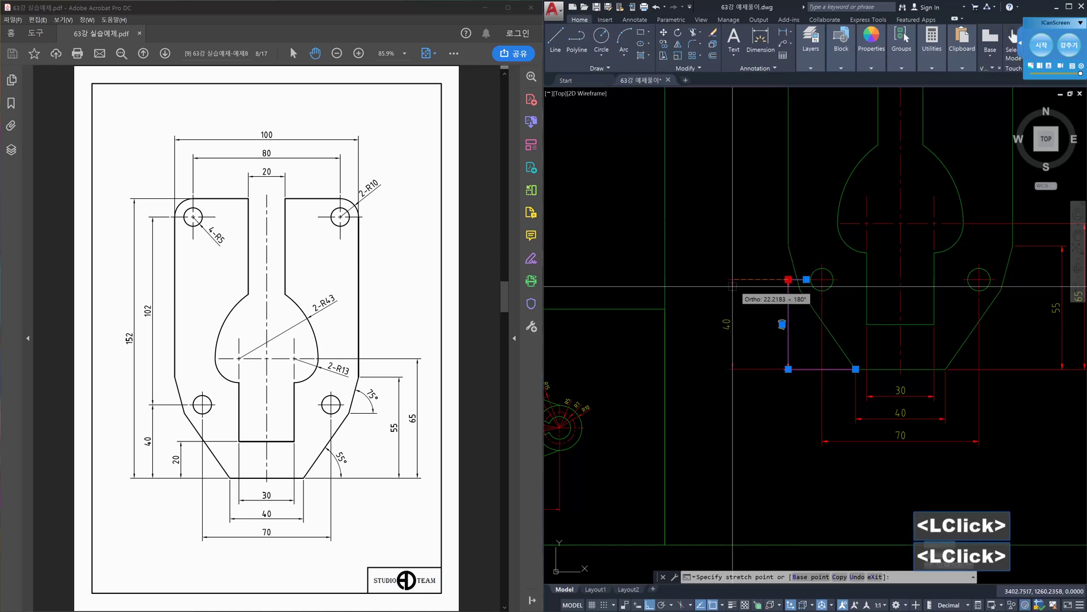
{"action": "type", "text": "12"}
{"action": "key", "text": "Return"}
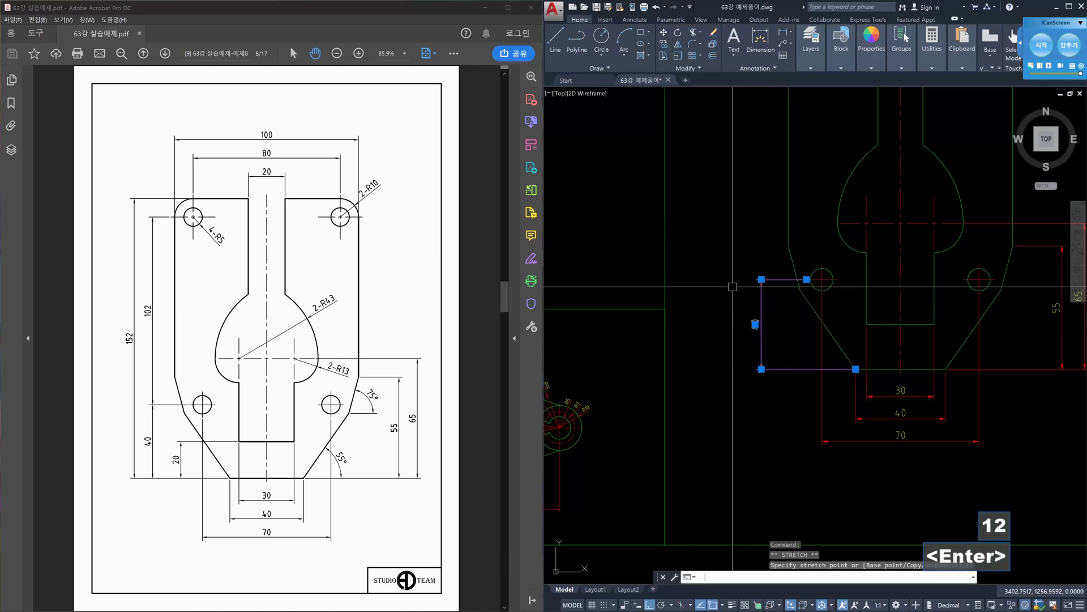
{"action": "key", "text": "Escape"}
{"action": "key", "text": "Escape"}
Continue the lower-left hole's height dimension up to the upper-left hole's horizontal centreline.
{"action": "middle_click_drag", "start_coordinate": [740, 266], "coordinate": [736, 335]}
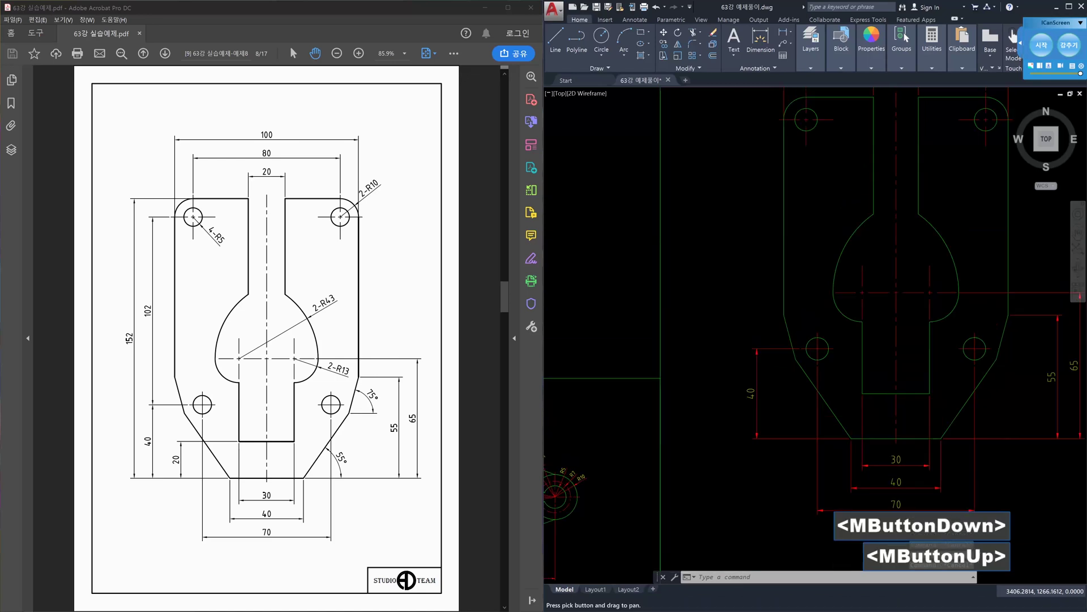
{"action": "type", "text": "dco"}
{"action": "key", "text": "Return"}
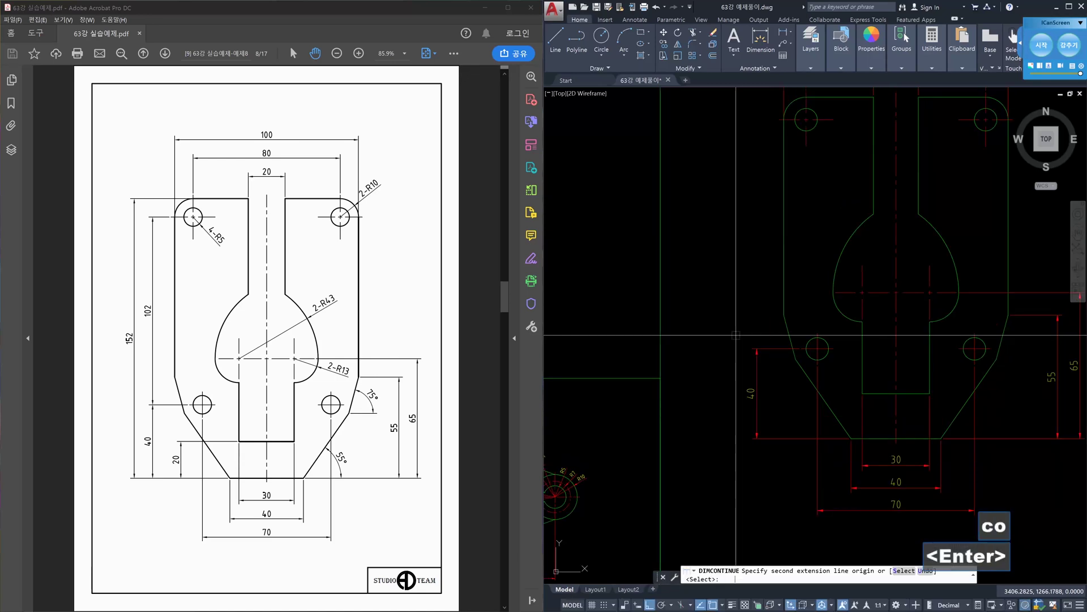
{"action": "left_click", "coordinate": [779, 119]}
{"action": "key", "text": "Escape"}
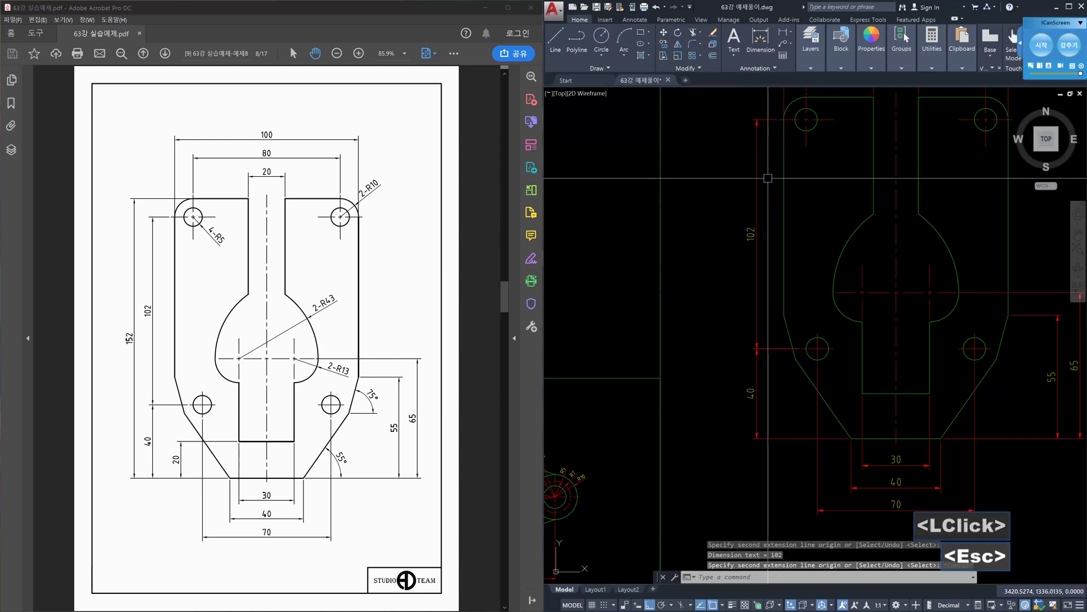
Add a baseline dimension for the plate's overall height, from the bottom edge of the lower-left hole's height dimension to the top edge.
{"action": "type", "text": "dba"}
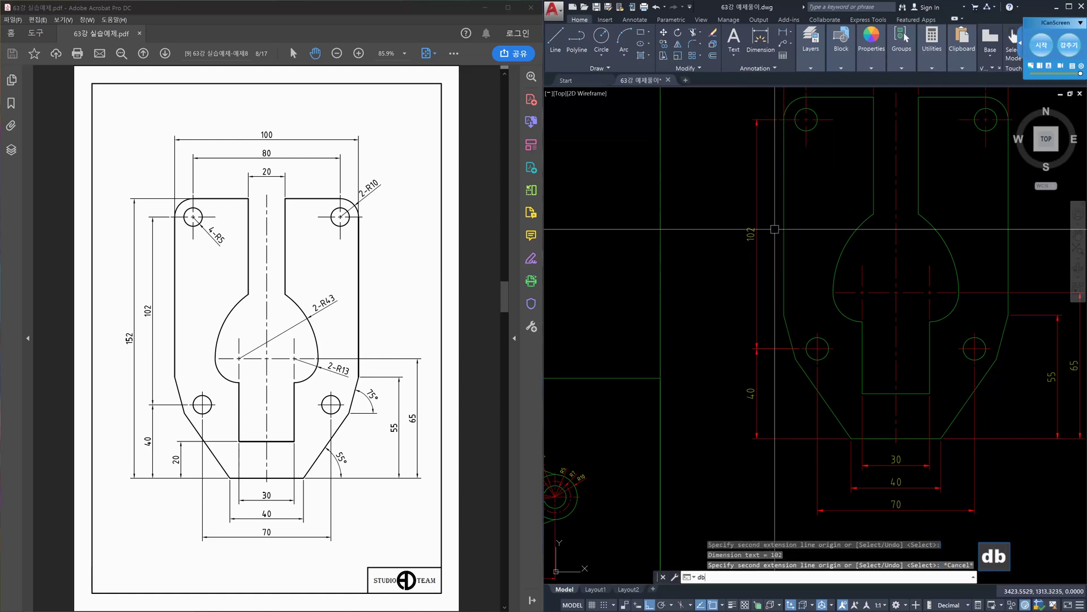
{"action": "key", "text": "Return"}
{"action": "key", "text": "Return"}
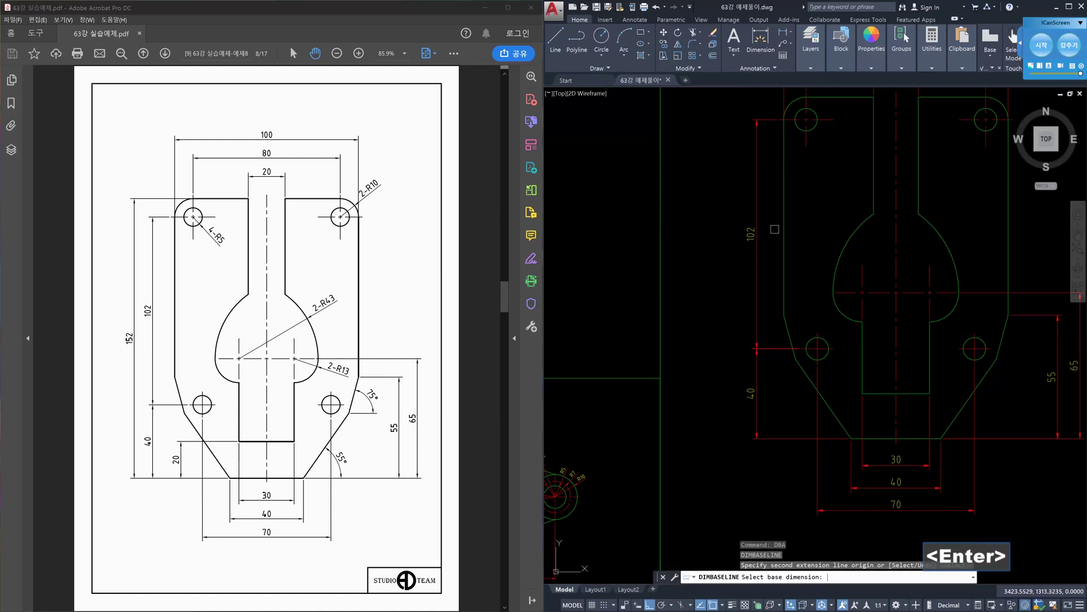
{"action": "left_click", "coordinate": [774, 436]}
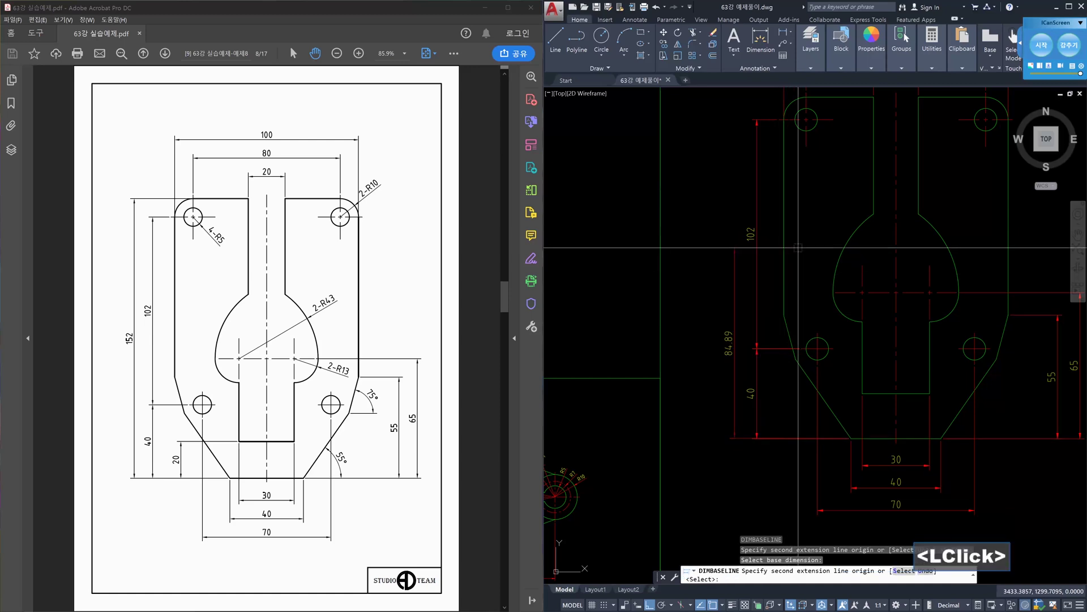
{"action": "middle_click_drag", "start_coordinate": [806, 205], "coordinate": [807, 271]}
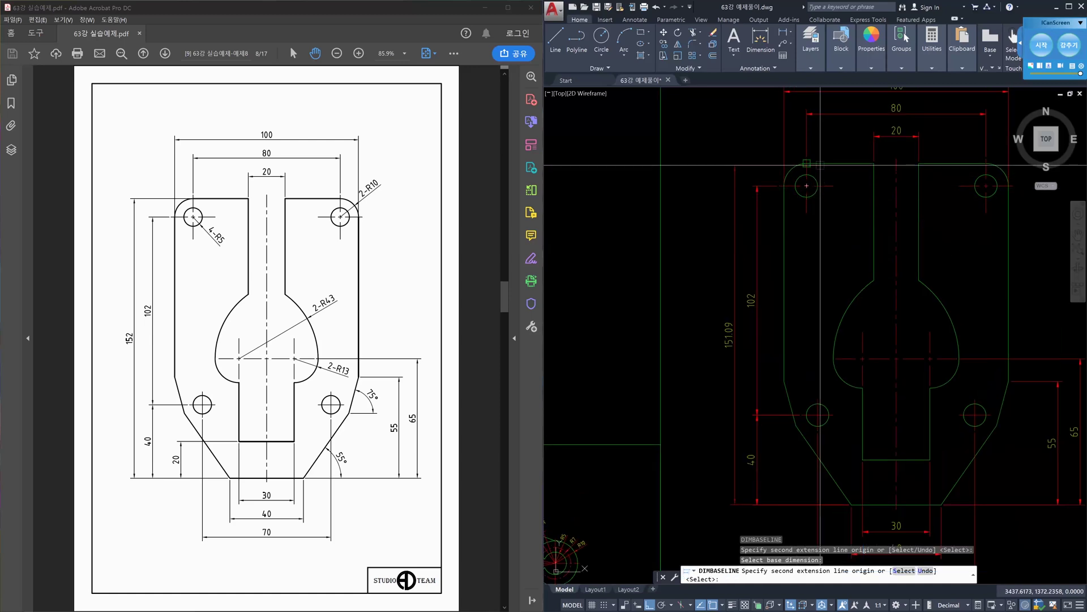
{"action": "left_click", "coordinate": [815, 199]}
{"action": "key", "text": "Return"}
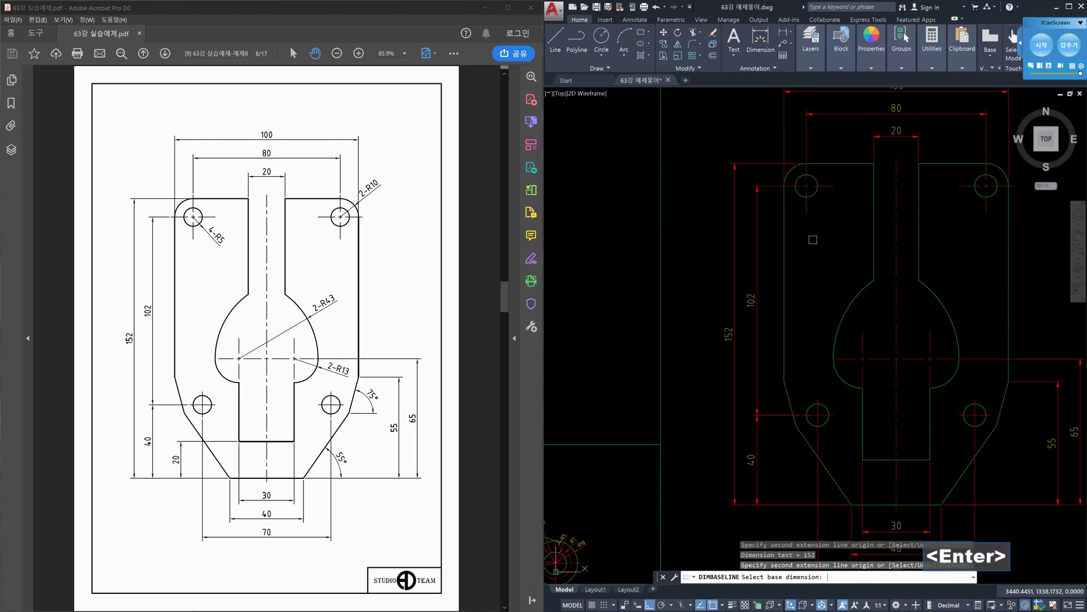
{"action": "key", "text": "Return"}
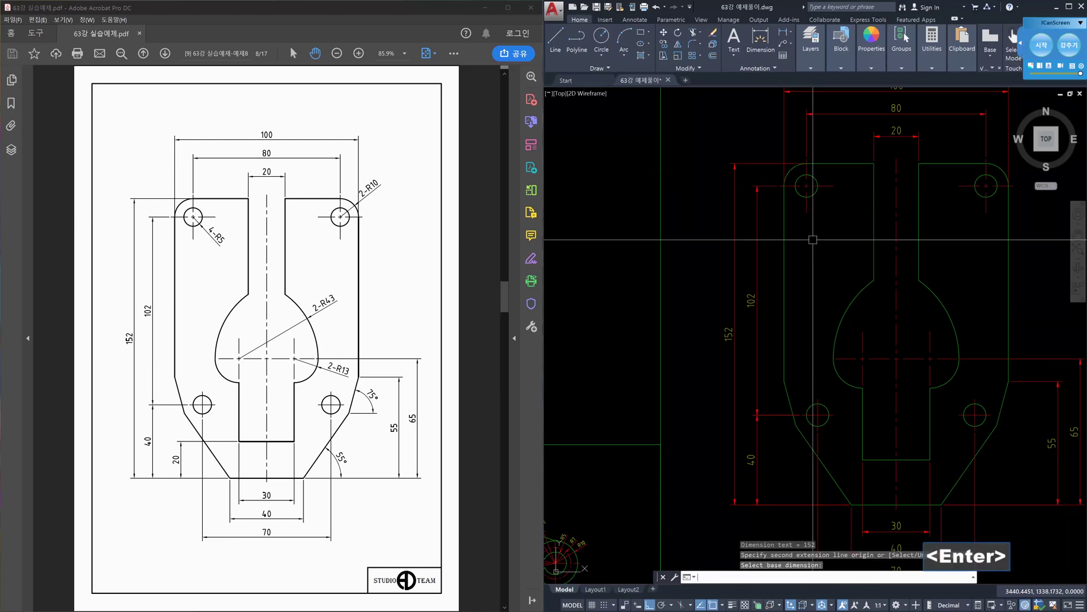
Dimension the height from the bottom edge's left end to the cutout's lower-left corner, in line with the lower-left hole's height dimension.
{"action": "scroll", "coordinate": [812, 240], "scroll_direction": "down", "scroll_amount": 2}
{"action": "middle_click_drag", "start_coordinate": [813, 240], "coordinate": [818, 329]}
{"action": "scroll", "coordinate": [818, 329], "scroll_direction": "up", "scroll_amount": 2}
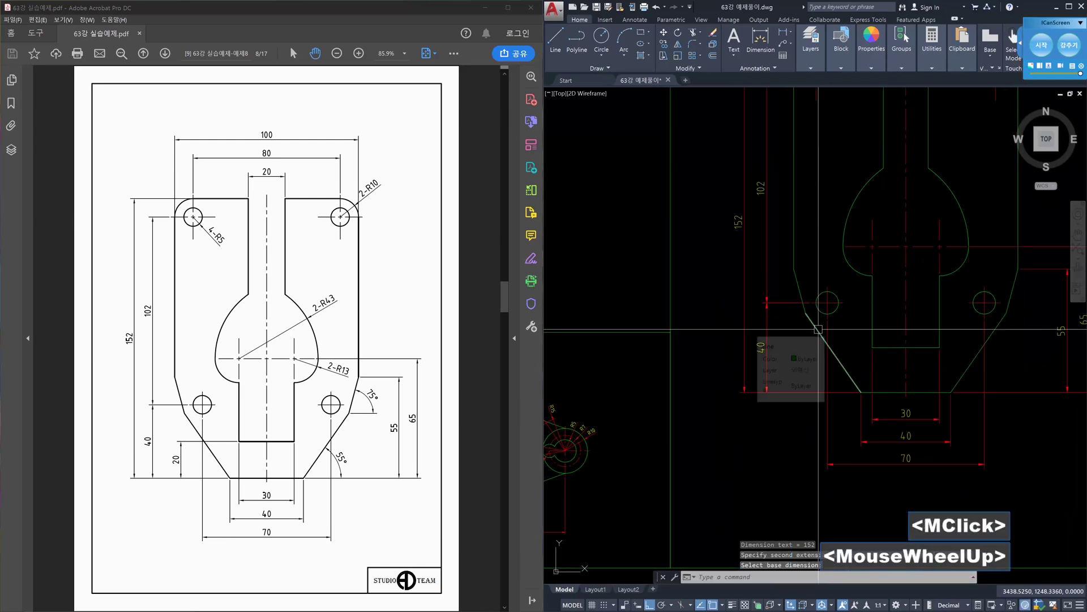
{"action": "type", "text": "dli"}
{"action": "key", "text": "Return"}
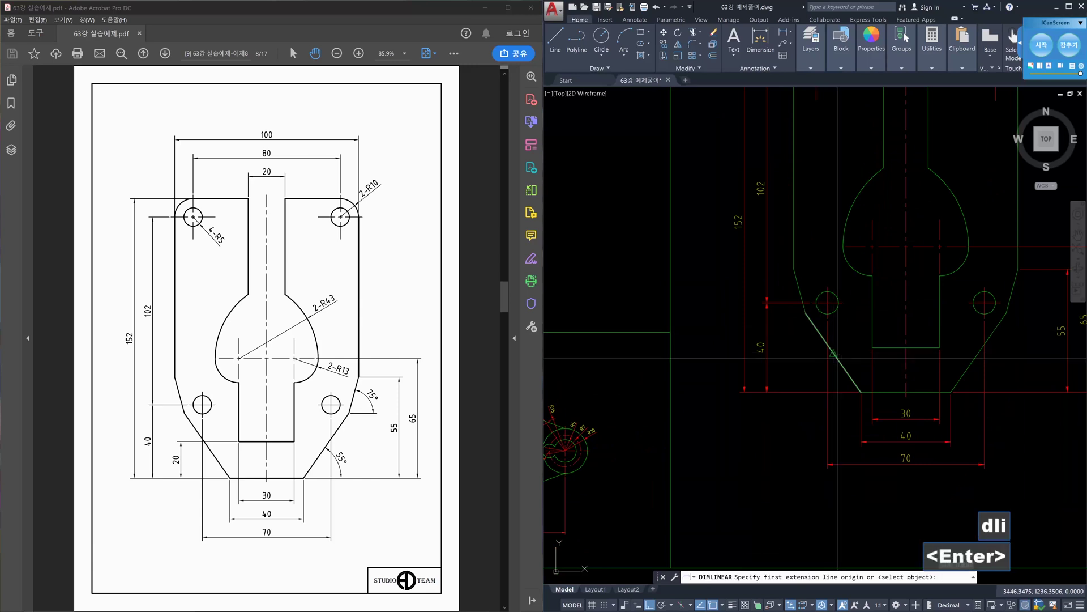
{"action": "left_click", "coordinate": [862, 392]}
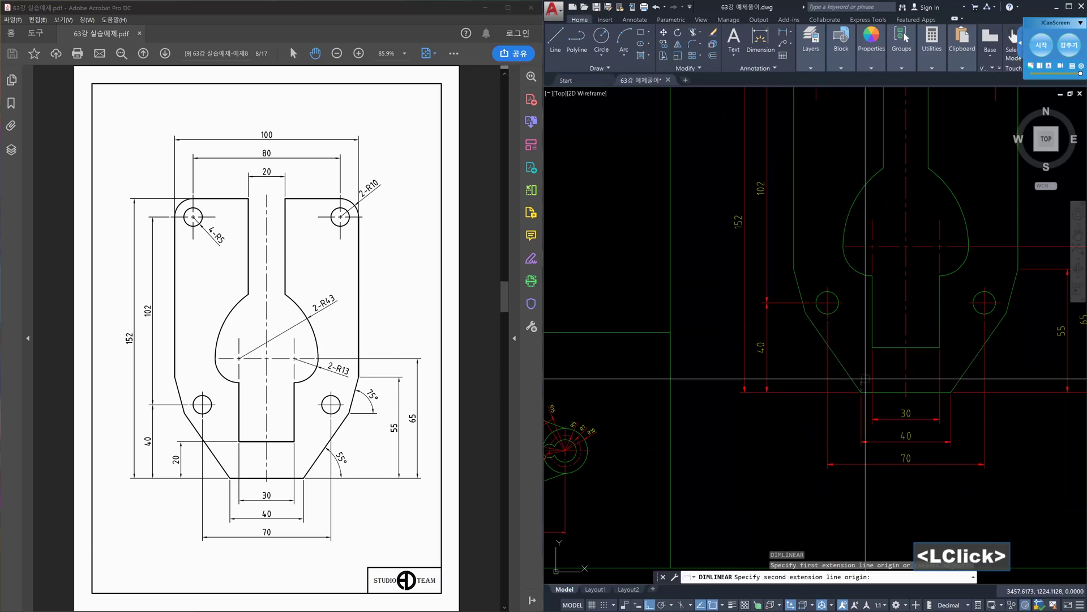
{"action": "left_click", "coordinate": [873, 347]}
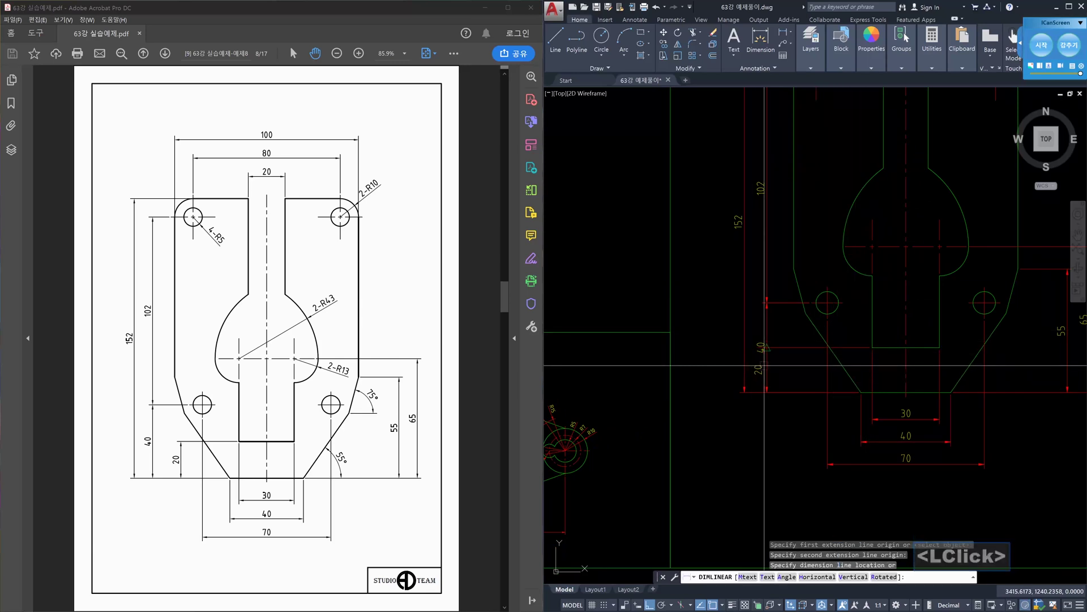
{"action": "left_click", "coordinate": [765, 365]}
Stretch the cutout corner's height dimension line 10 inward, toward the plate.
{"action": "left_click", "coordinate": [767, 362]}
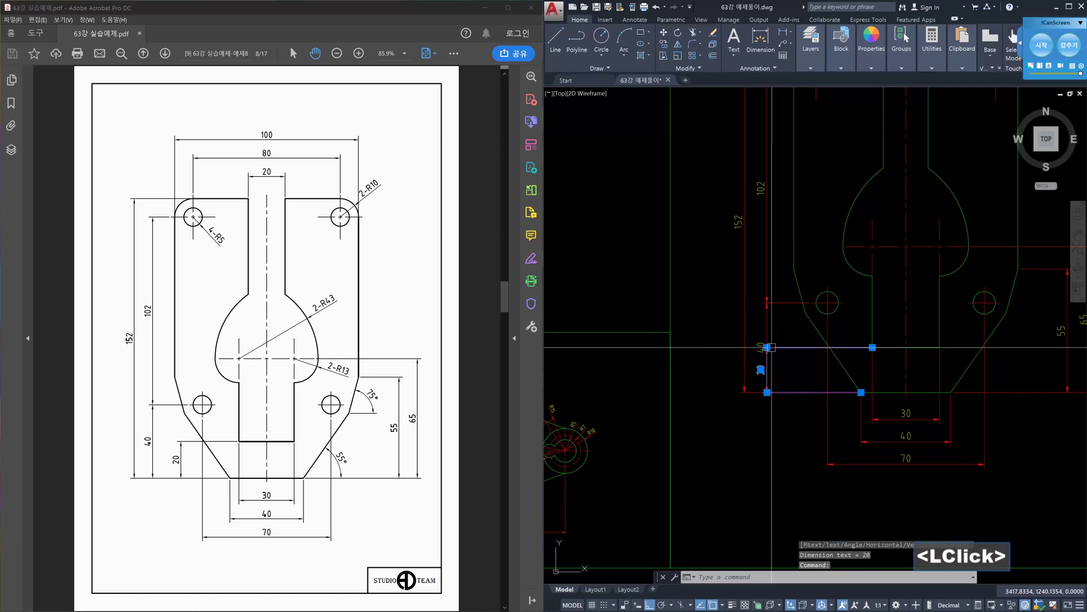
{"action": "left_click", "coordinate": [767, 347]}
{"action": "type", "text": "10"}
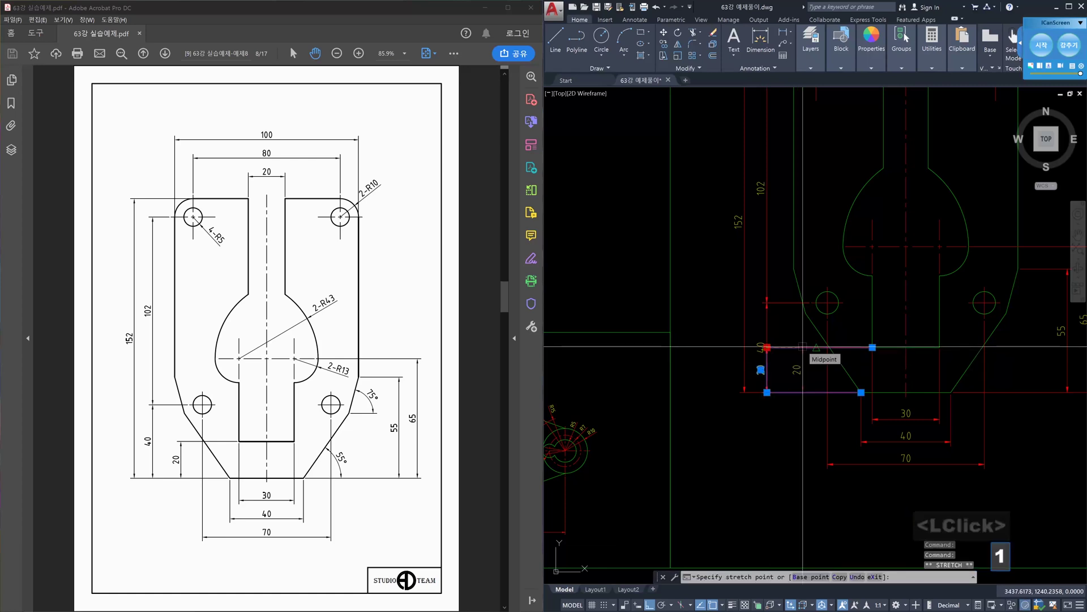
{"action": "key", "text": "Return"}
{"action": "key", "text": "Escape"}
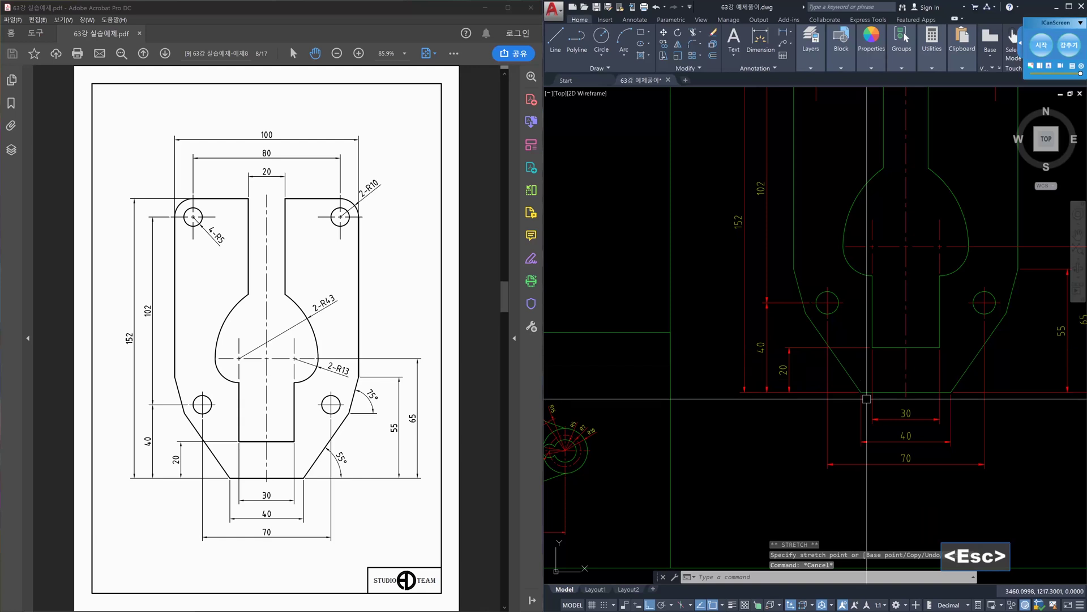
{"action": "scroll", "coordinate": [857, 356], "scroll_direction": "down", "scroll_amount": 2}
{"action": "scroll", "coordinate": [857, 355], "scroll_direction": "up", "scroll_amount": 1}
{"action": "middle_click_drag", "start_coordinate": [850, 363], "coordinate": [814, 393]}
{"action": "scroll", "coordinate": [813, 393], "scroll_direction": "down", "scroll_amount": 1}
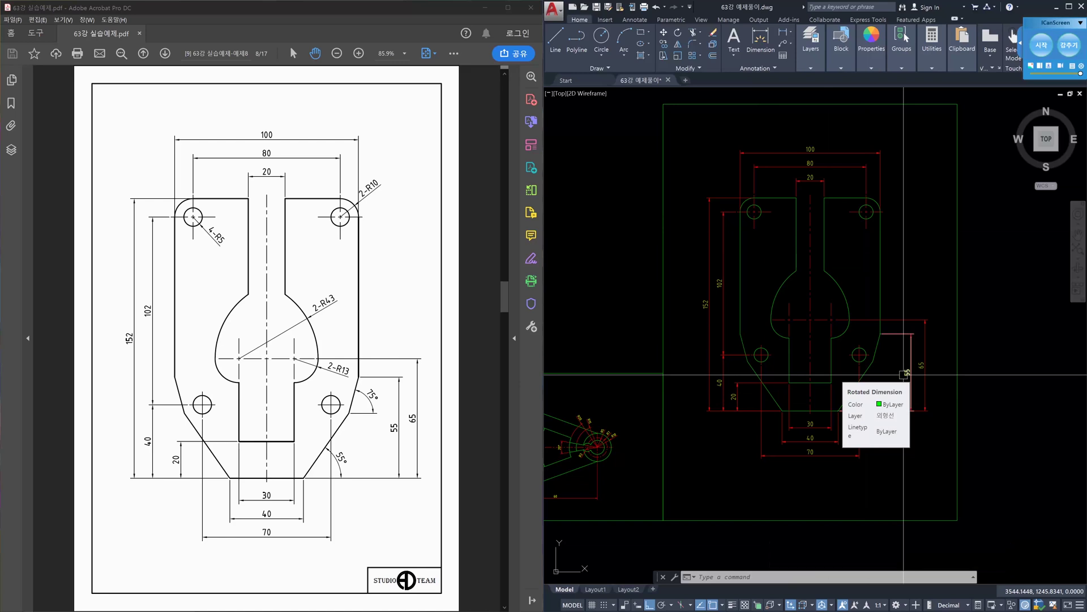
{"action": "scroll", "coordinate": [878, 405], "scroll_direction": "up", "scroll_amount": 2}
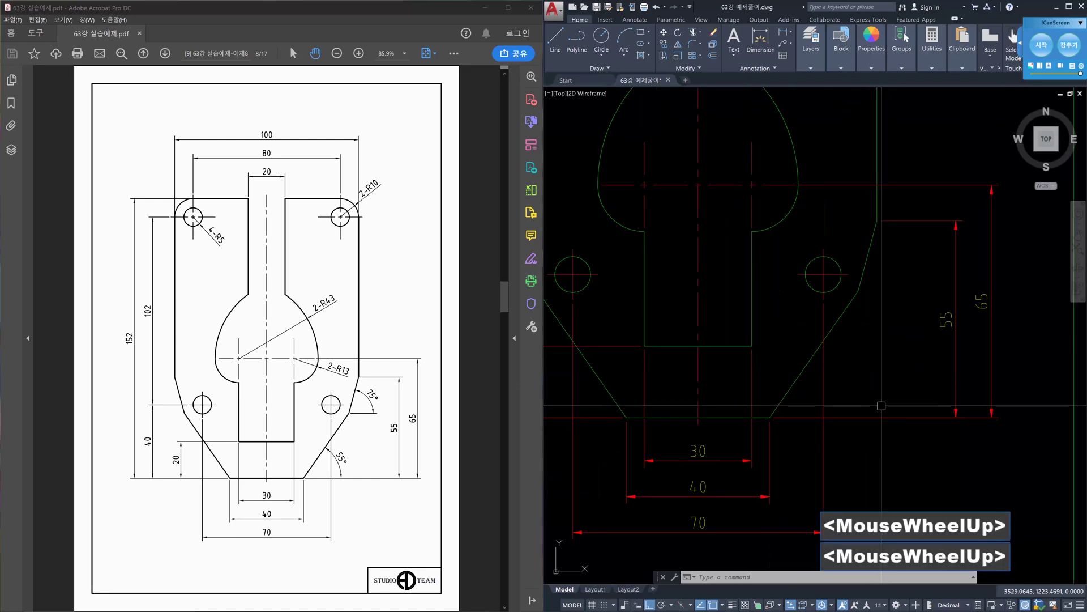
{"action": "middle_click_drag", "start_coordinate": [880, 402], "coordinate": [885, 392]}
{"action": "type", "text": "dan"}
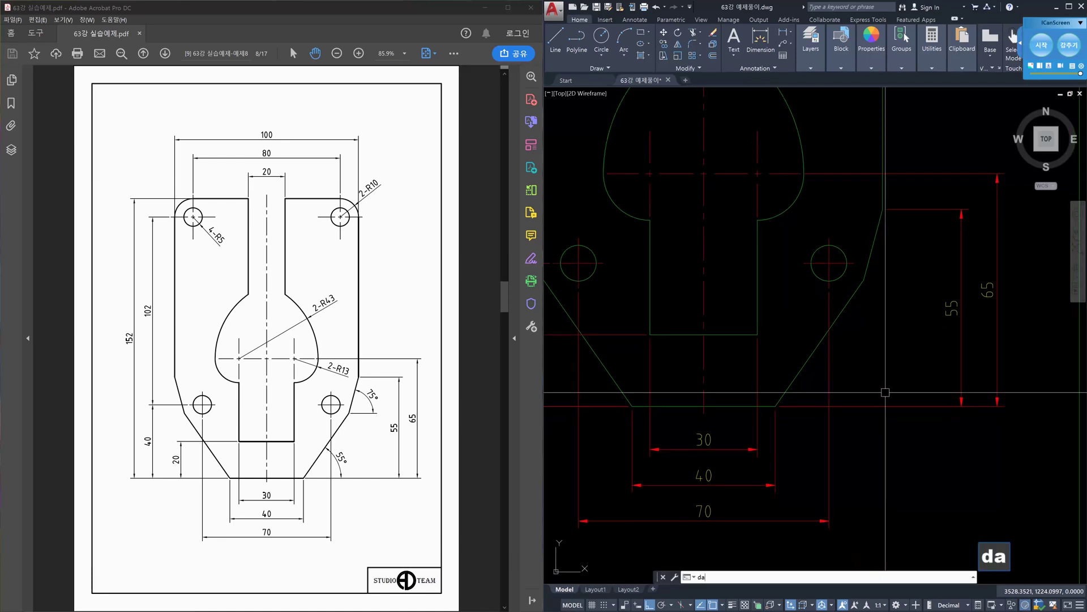
{"action": "key", "text": "space"}
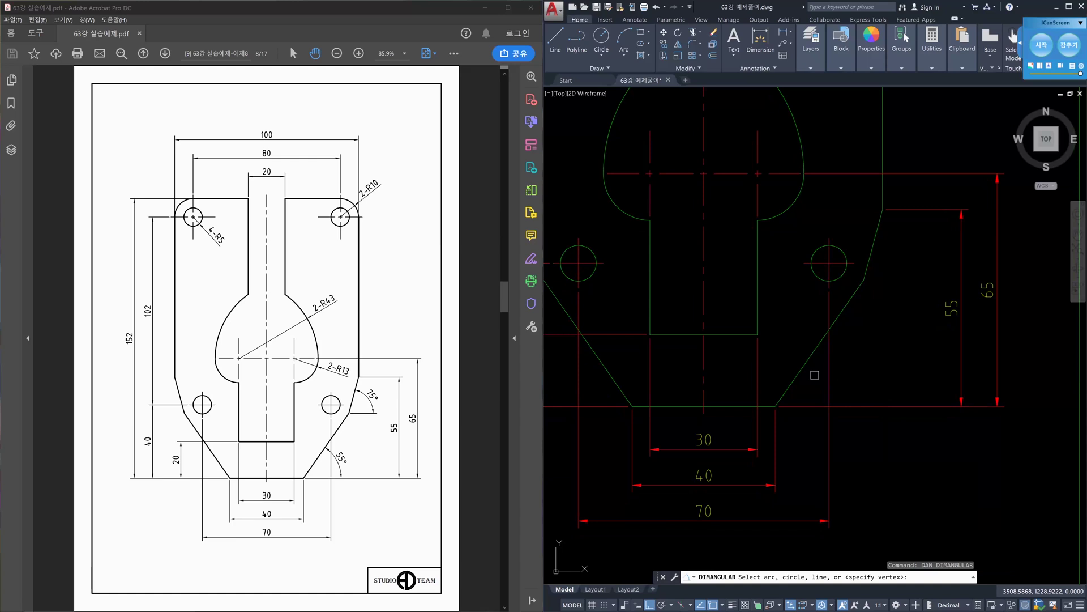
{"action": "key", "text": "Escape"}
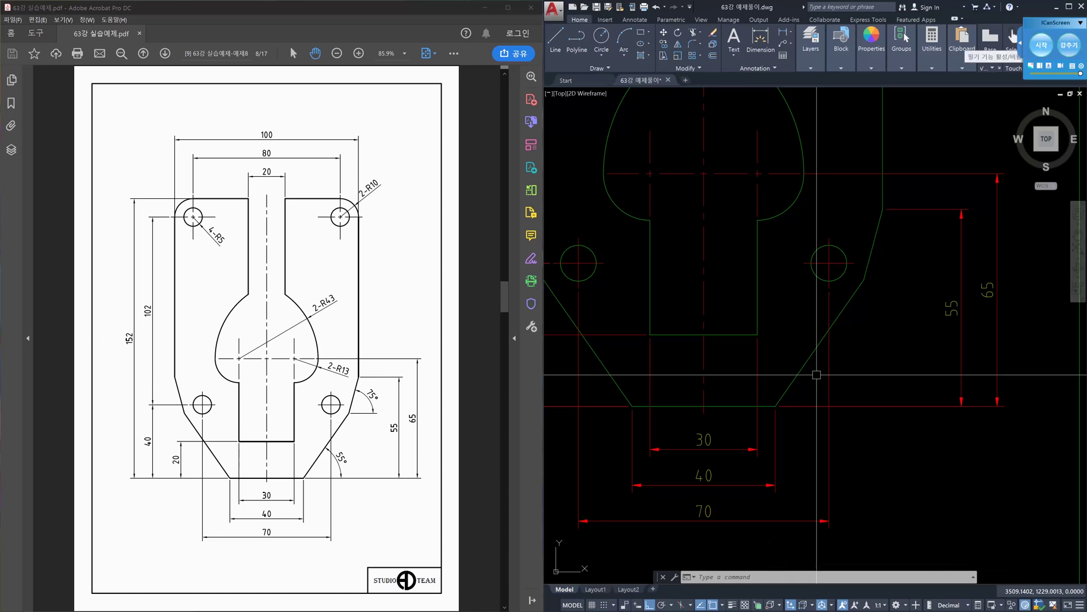
{"action": "left_click", "coordinate": [1041, 45]}
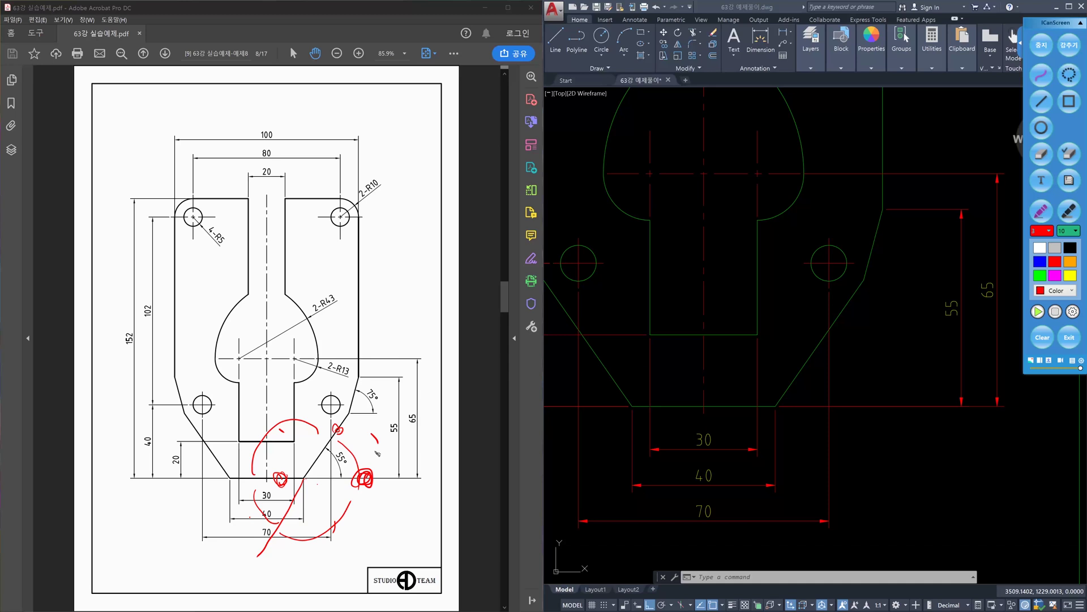
{"action": "left_click", "coordinate": [1043, 336]}
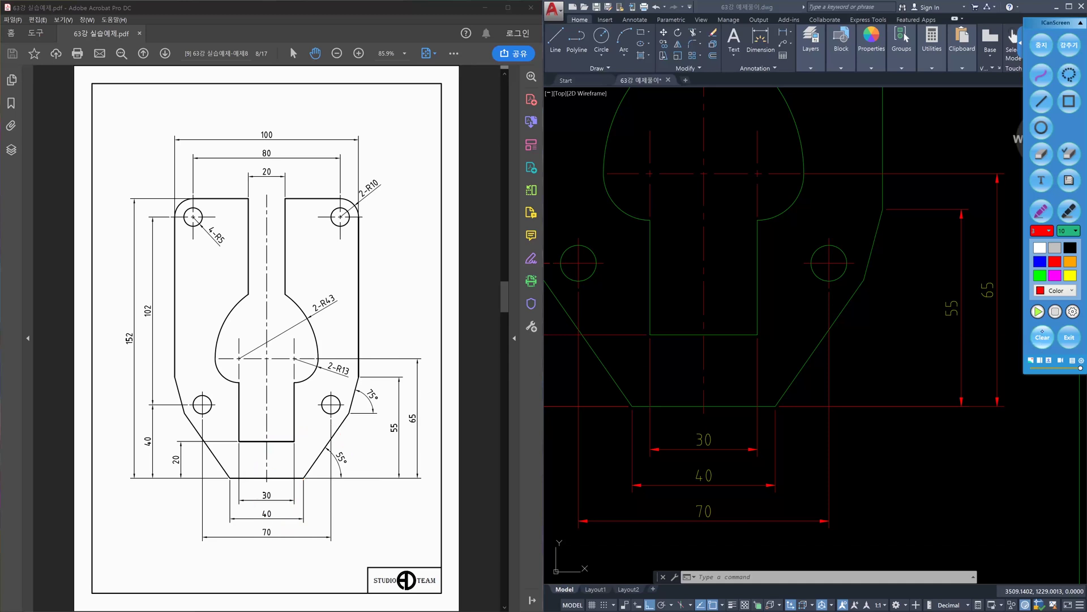
{"action": "left_click", "coordinate": [1041, 45]}
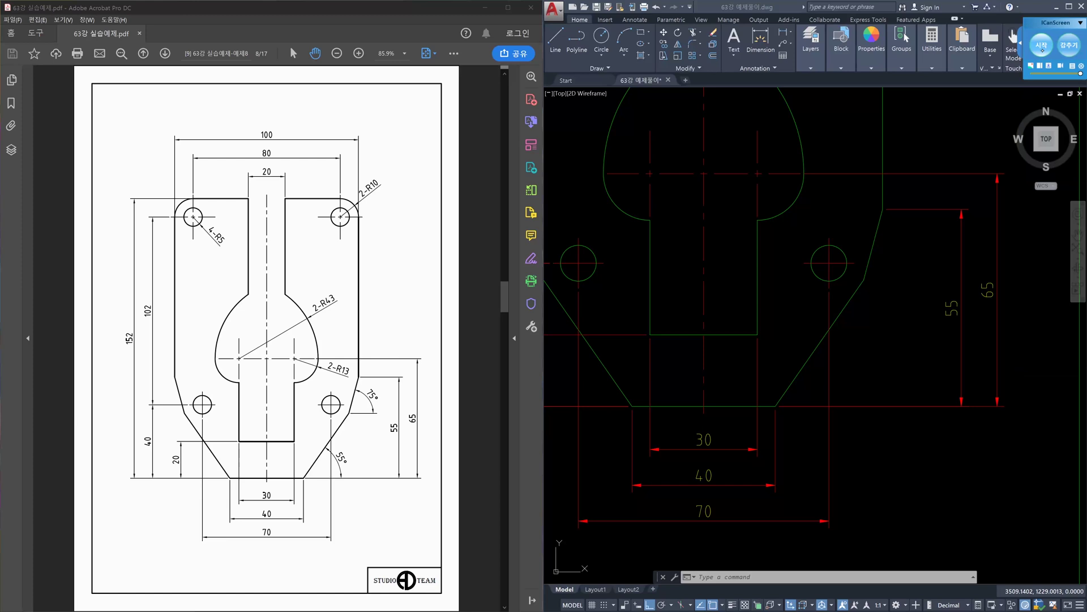
{"action": "left_click", "coordinate": [879, 306]}
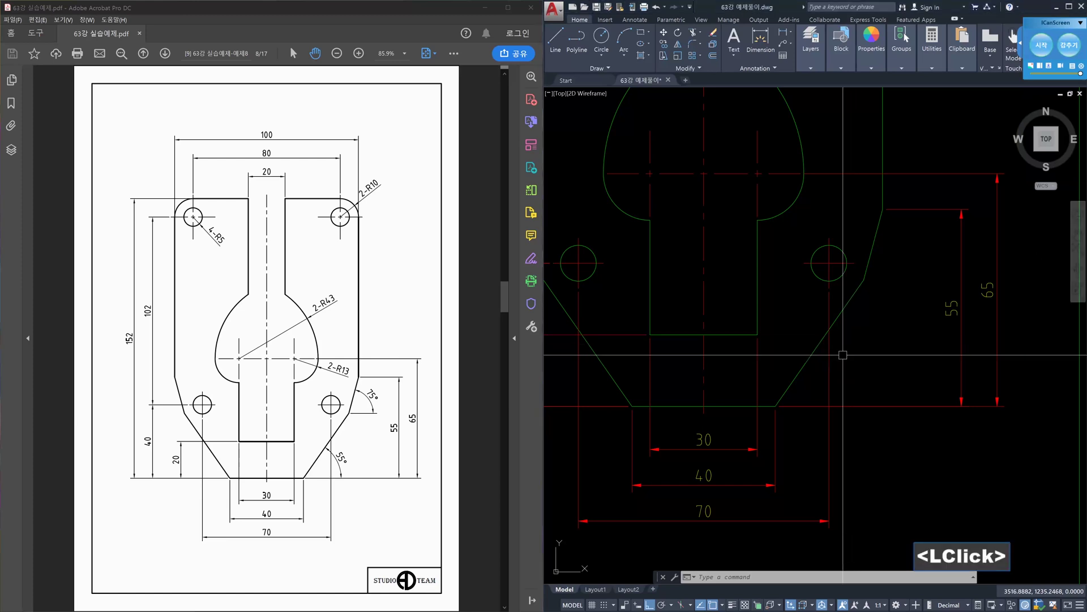
Dimension the angle between the plate's lower-right slanted edge and the bottom edge's extension, placing the arc outside the plate.
{"action": "type", "text": "dan"}
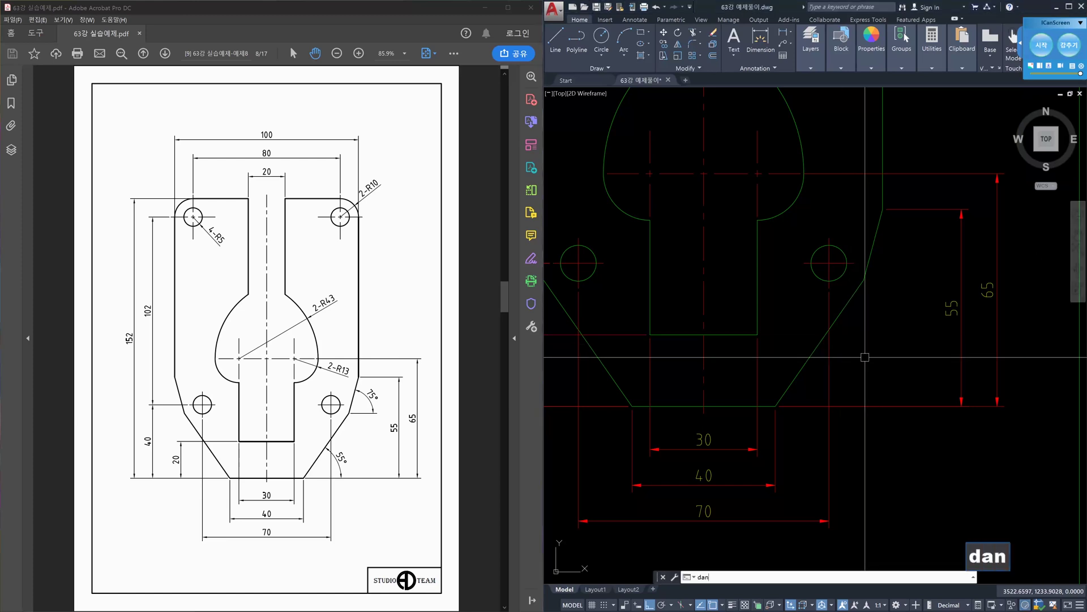
{"action": "key", "text": "Return"}
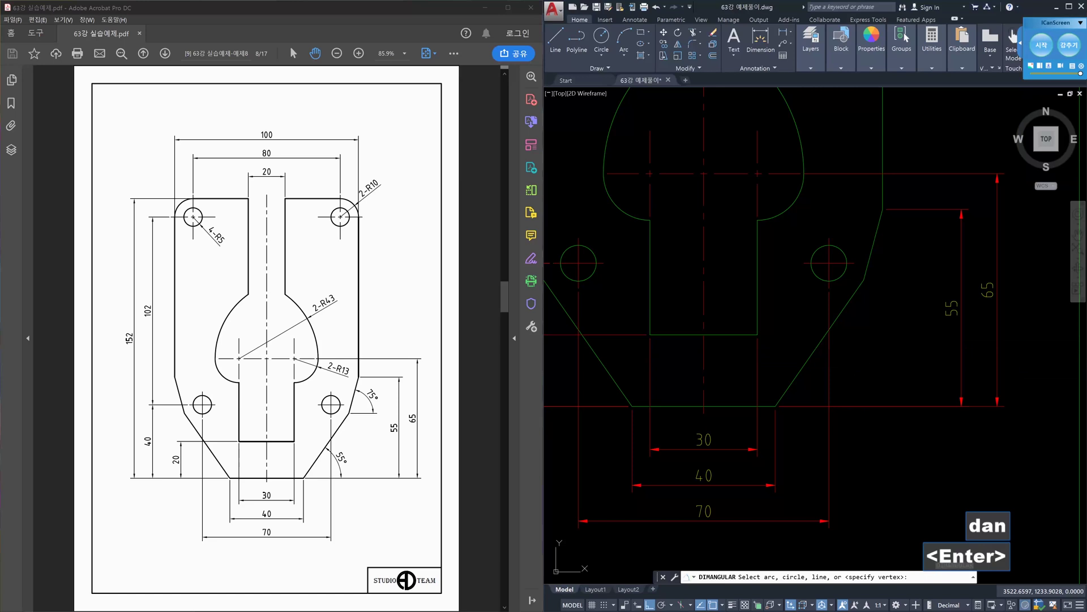
{"action": "left_click", "coordinate": [801, 371]}
{"action": "left_click", "coordinate": [812, 402]}
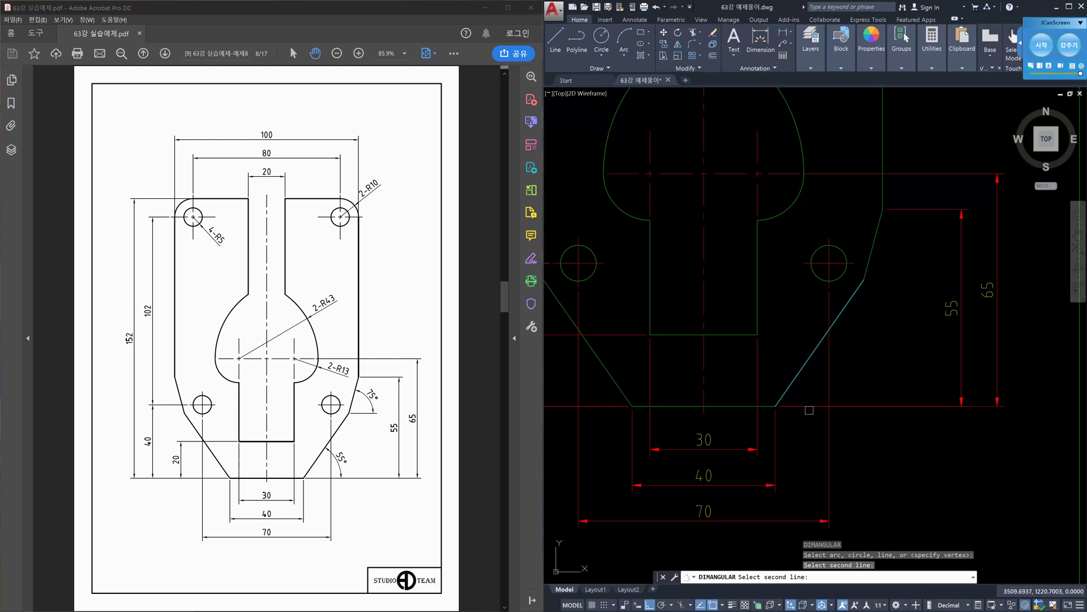
{"action": "left_click", "coordinate": [749, 406]}
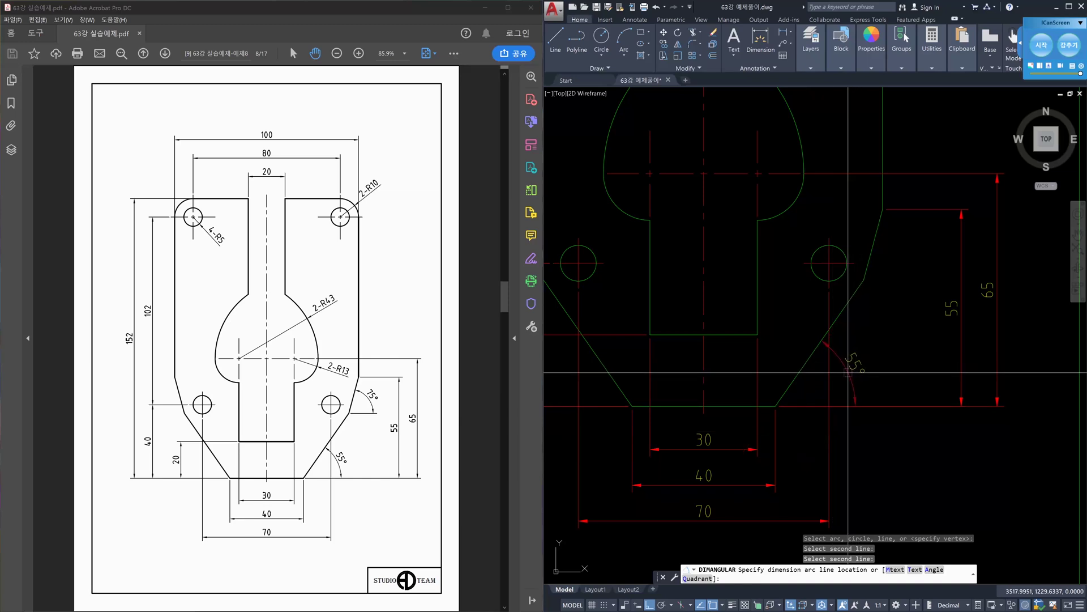
{"action": "left_click", "coordinate": [870, 367]}
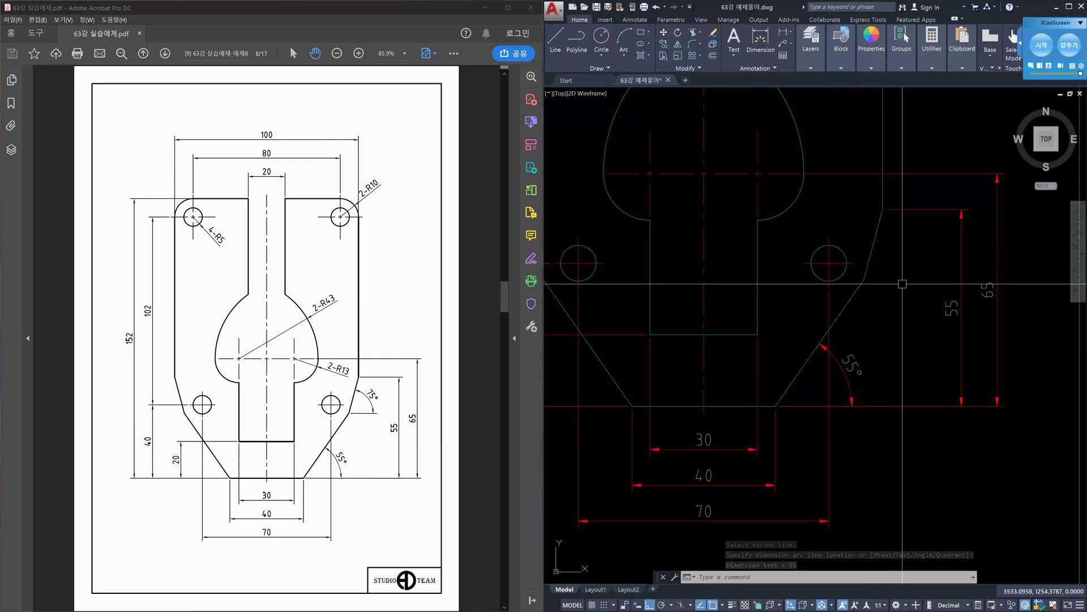
Add a vertex-based angular dimension for the steep right edge from its lower corner, taking the second endpoint 0.1 horizontally outward and placing the arc outside.
{"action": "scroll", "coordinate": [902, 284], "scroll_direction": "up", "scroll_amount": 2}
{"action": "middle_click_drag", "start_coordinate": [908, 281], "coordinate": [845, 309]}
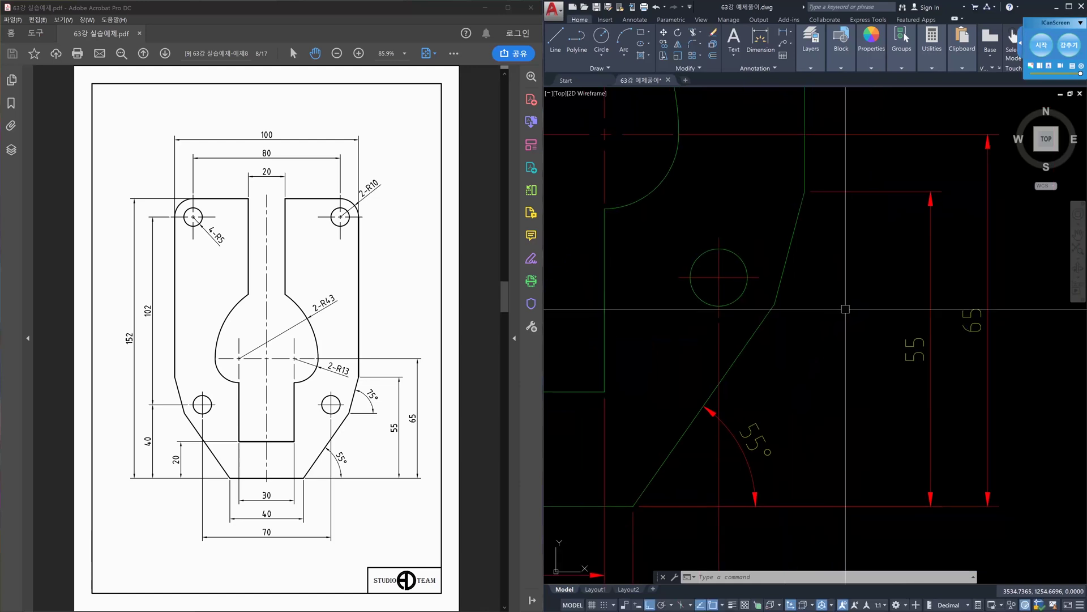
{"action": "type", "text": "dan"}
{"action": "key", "text": "Return"}
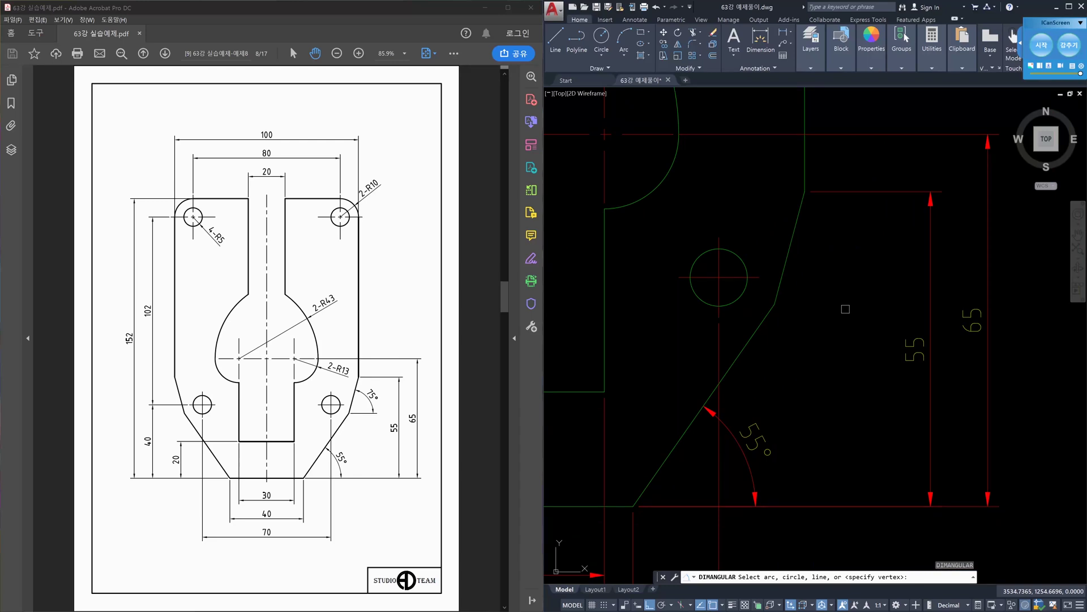
{"action": "key", "text": "space"}
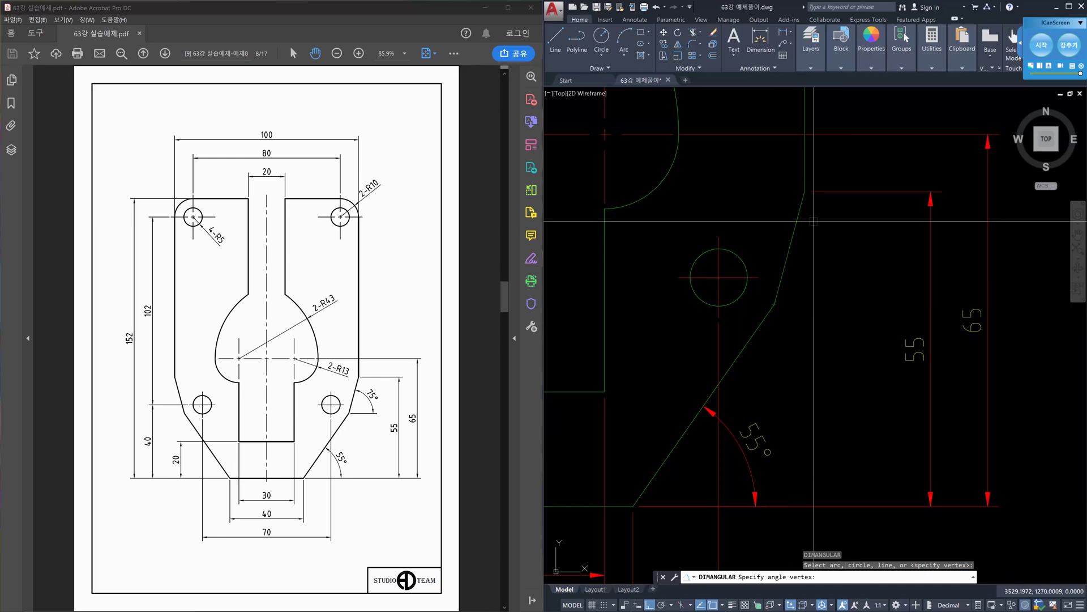
{"action": "left_click", "coordinate": [774, 304]}
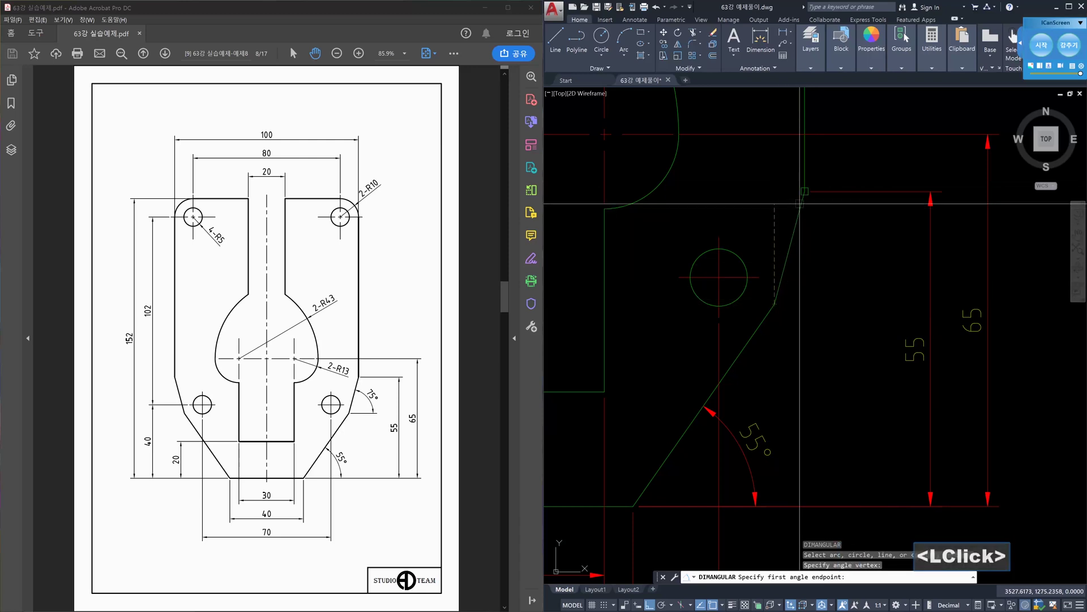
{"action": "left_click", "coordinate": [794, 224]}
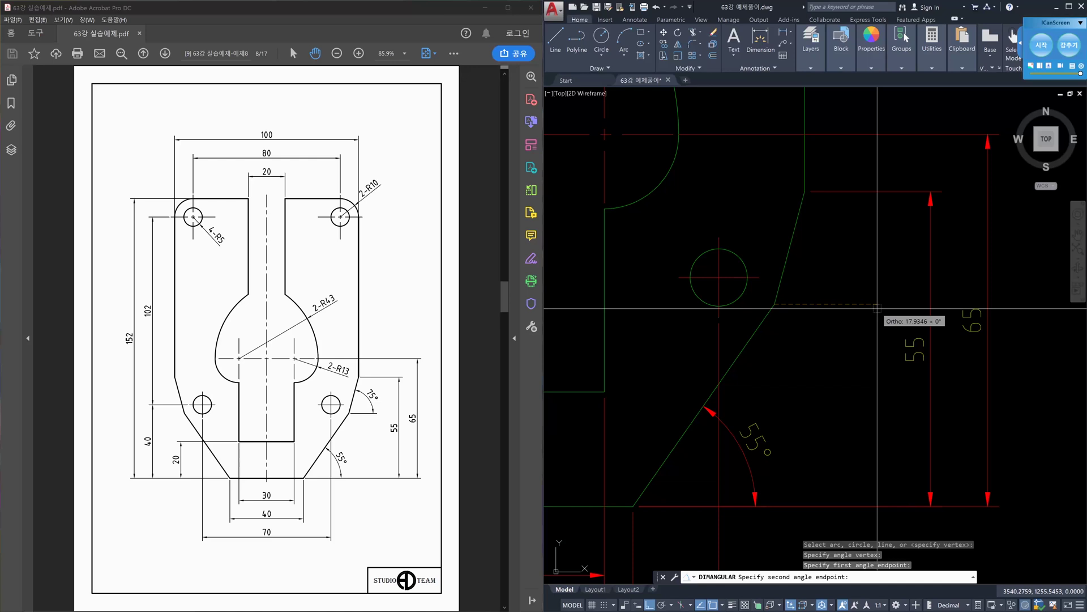
{"action": "type", "text": "0.1"}
{"action": "key", "text": "Return"}
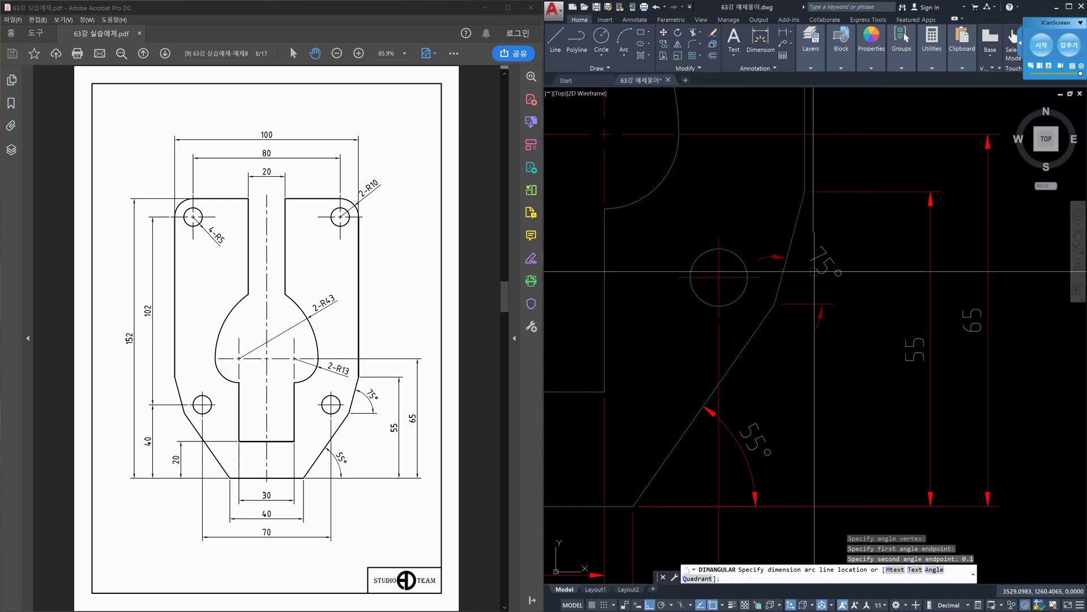
{"action": "left_click", "coordinate": [829, 247]}
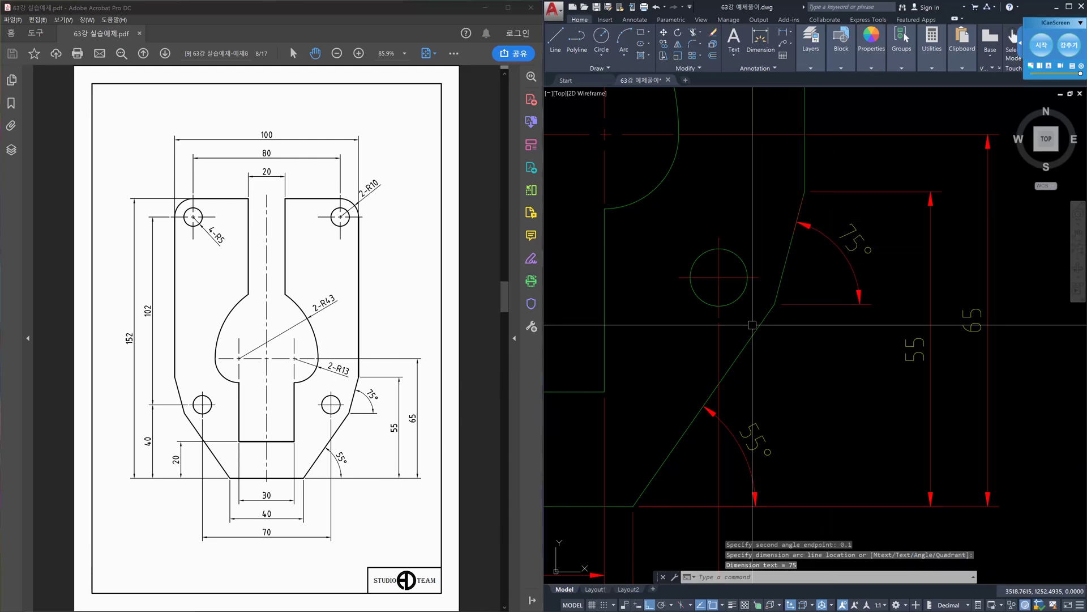
{"action": "left_click", "coordinate": [734, 372]}
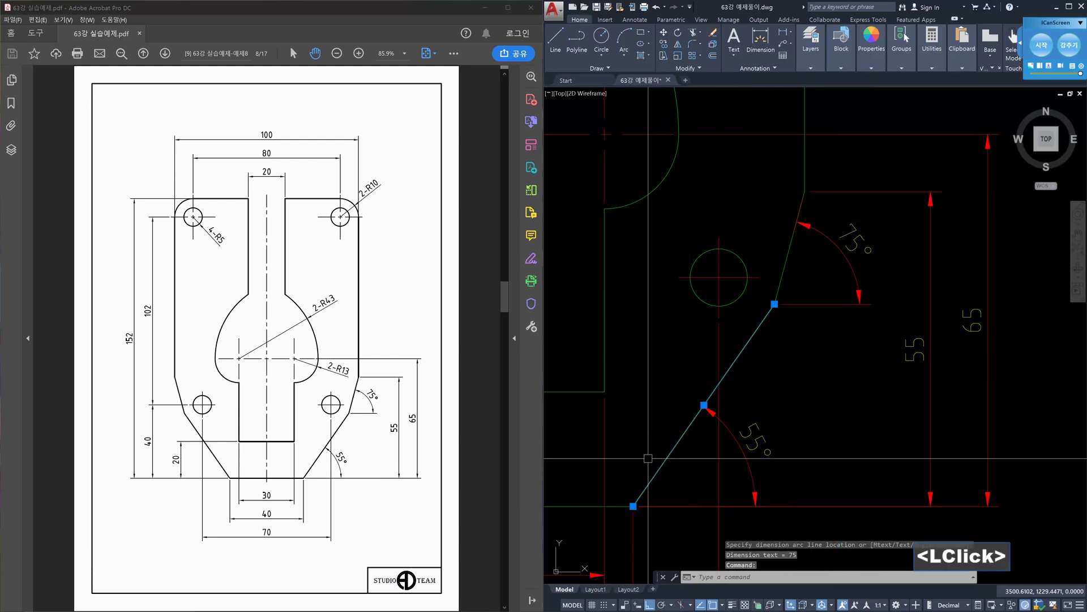
{"action": "left_click", "coordinate": [629, 505]}
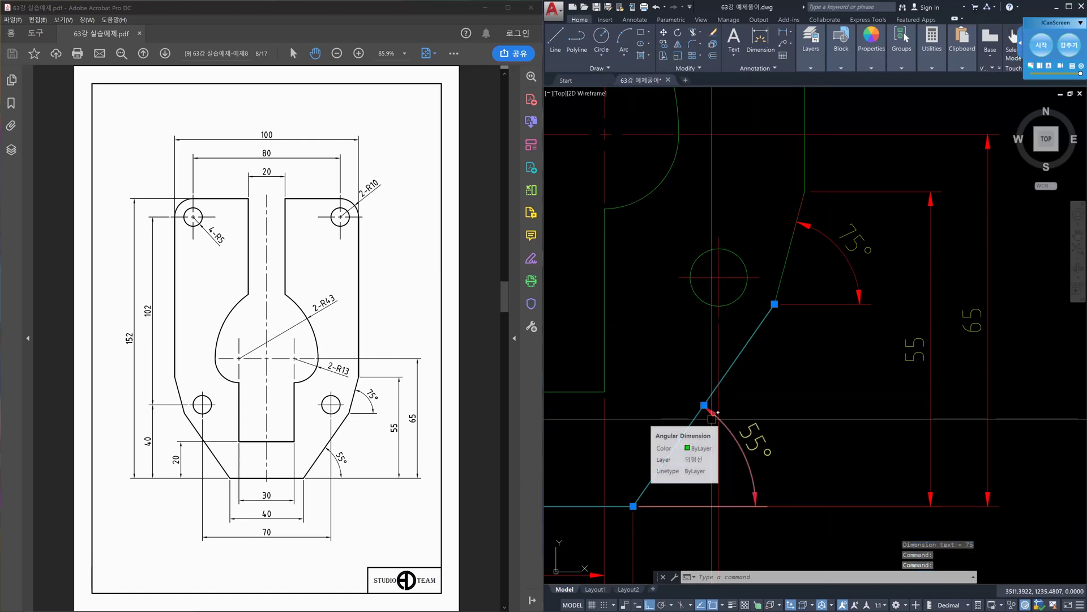
{"action": "key", "text": "Escape"}
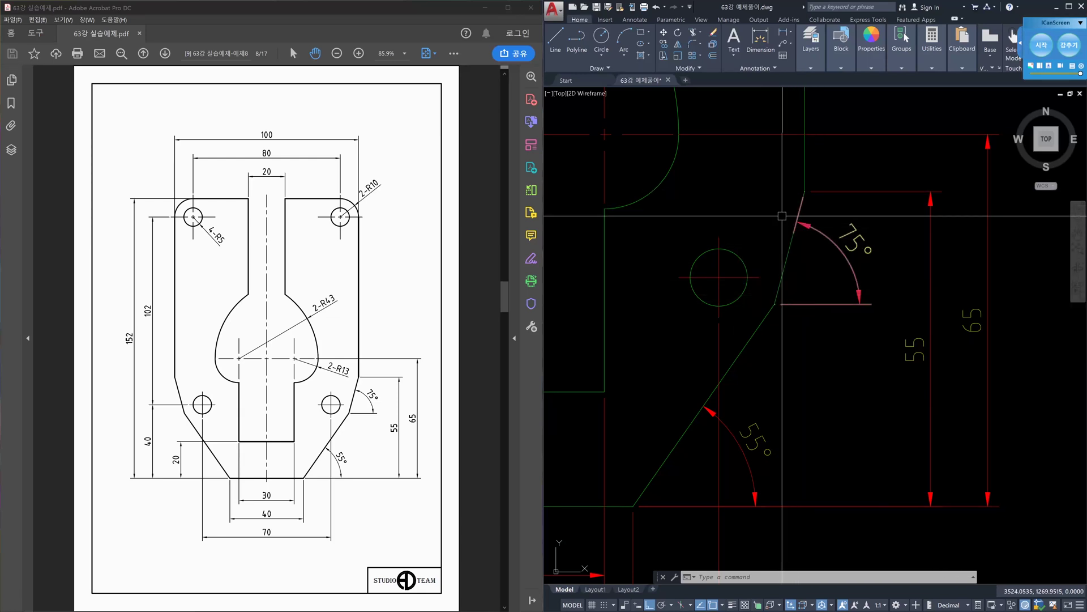
Set Ext line 2 to Off for the steep edge's angular dimension so no extension line overlaps the edge.
{"action": "left_click", "coordinate": [822, 234]}
{"action": "key", "text": "ctrl+1"}
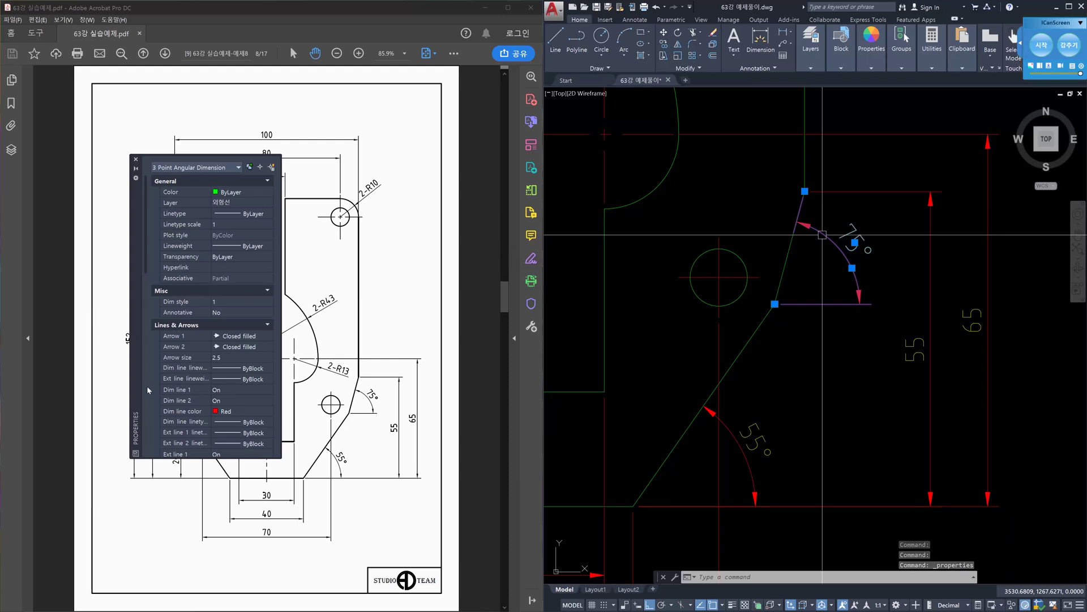
{"action": "left_click", "coordinate": [147, 385]}
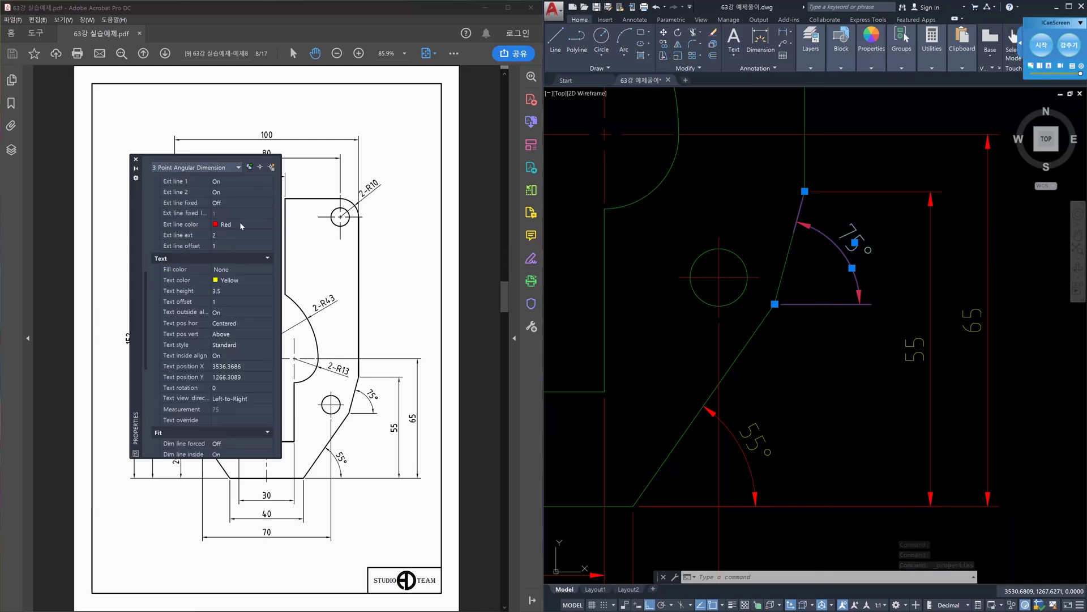
{"action": "left_click", "coordinate": [261, 181]}
{"action": "left_click", "coordinate": [264, 180]}
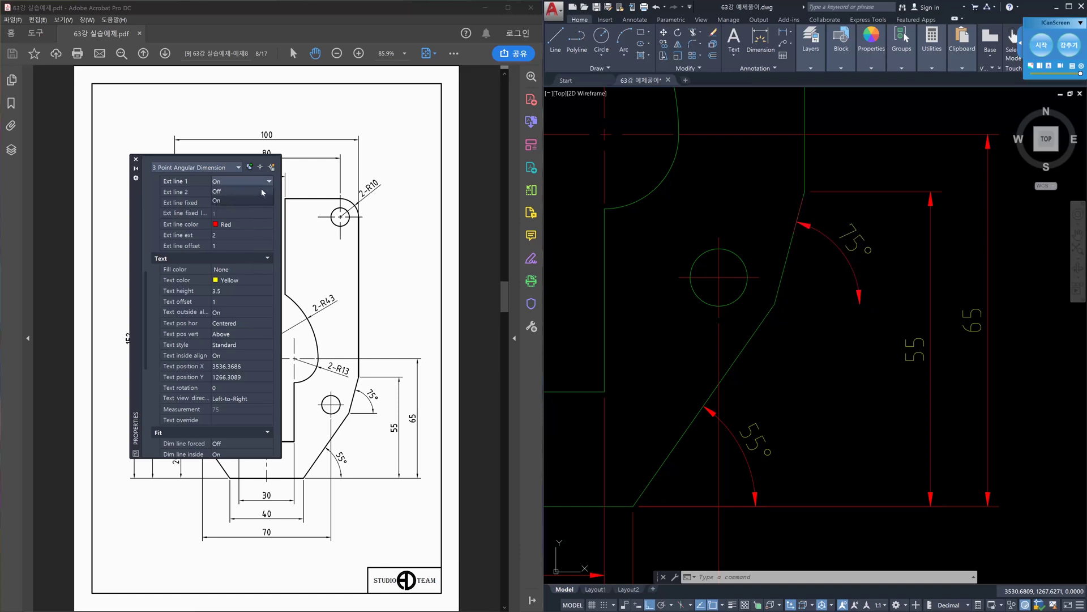
{"action": "left_click", "coordinate": [269, 181]}
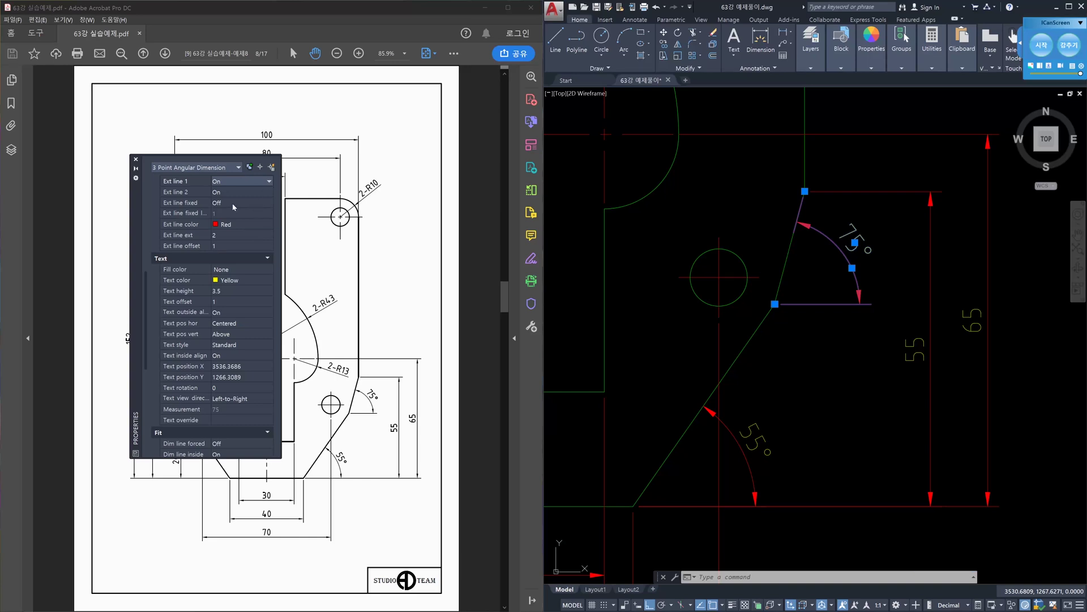
{"action": "left_click", "coordinate": [244, 181]}
{"action": "left_click", "coordinate": [147, 203]}
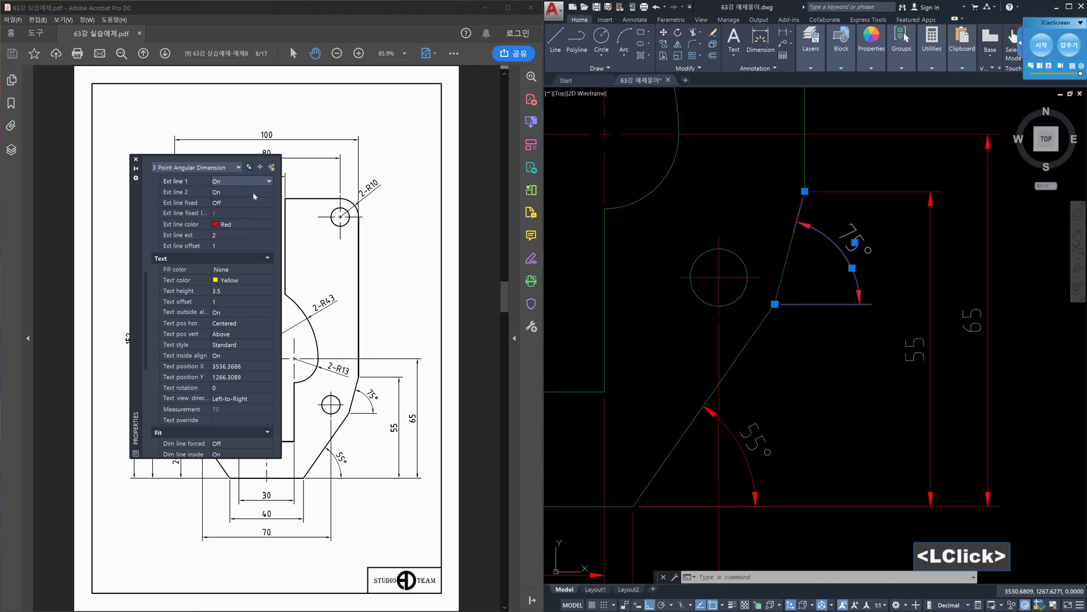
{"action": "left_click", "coordinate": [256, 191]}
{"action": "left_click", "coordinate": [264, 192]}
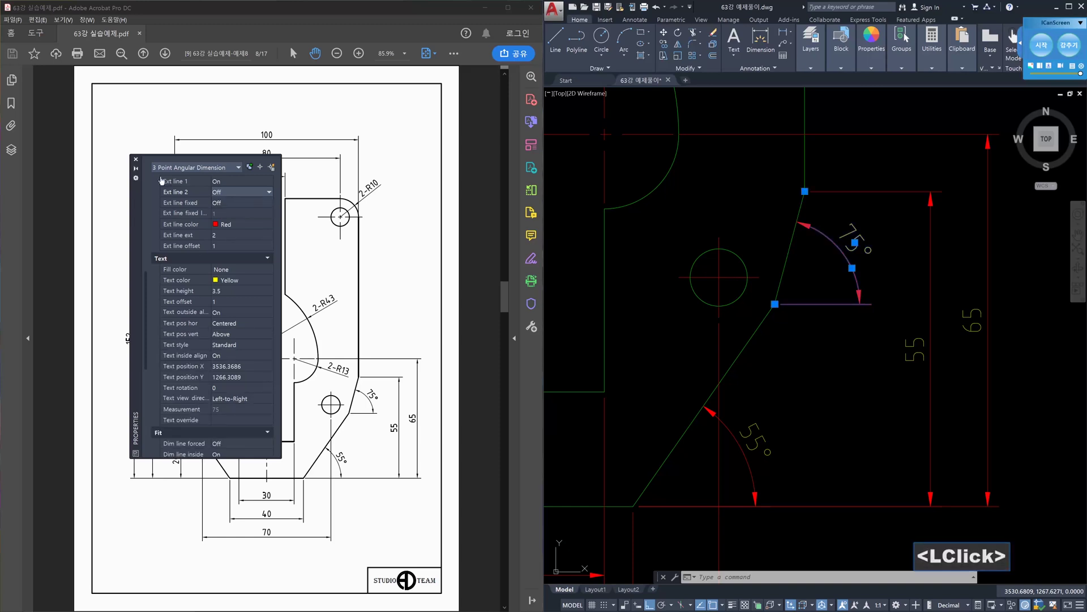
{"action": "left_click", "coordinate": [136, 159]}
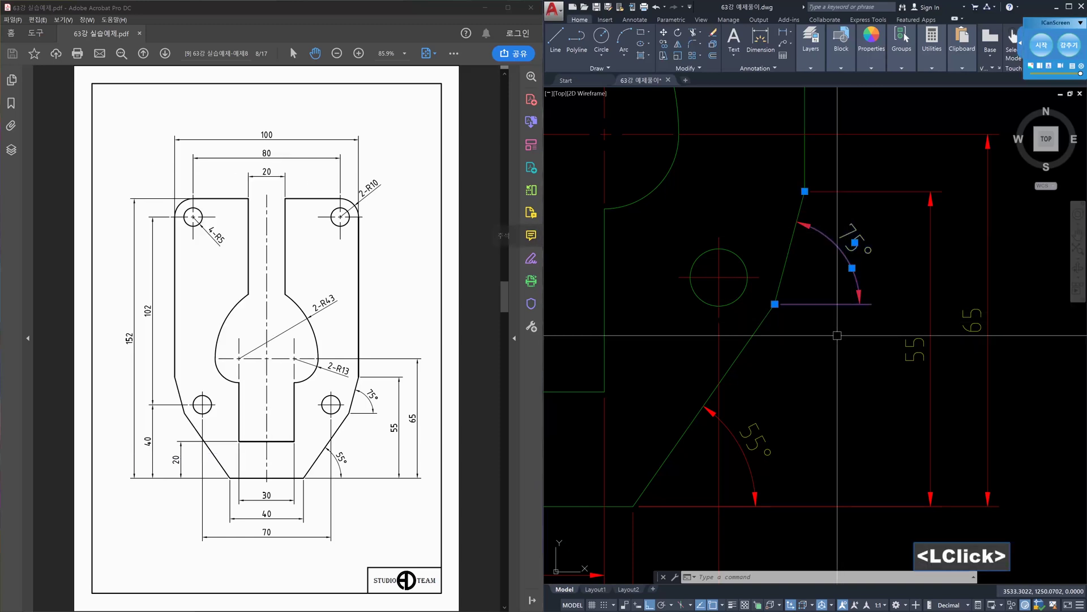
{"action": "key", "text": "Escape"}
{"action": "key", "text": "Escape"}
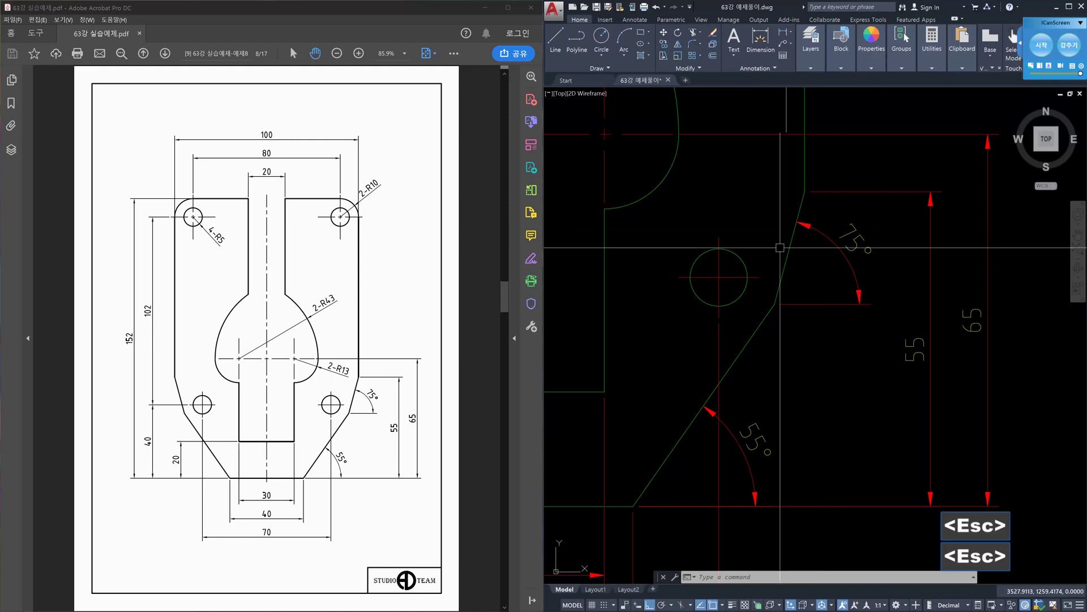
Dimension the radius of the plate's upper-right rounded corner, placing the text outside the plate.
{"action": "scroll", "coordinate": [861, 311], "scroll_direction": "down", "scroll_amount": 4}
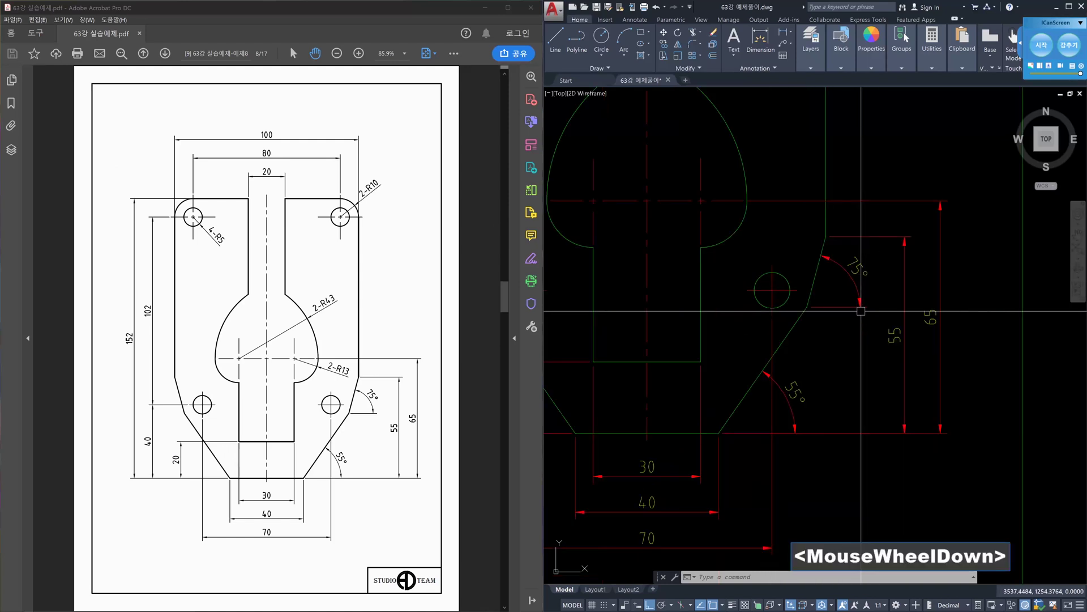
{"action": "middle_click_drag", "start_coordinate": [861, 311], "coordinate": [875, 344]}
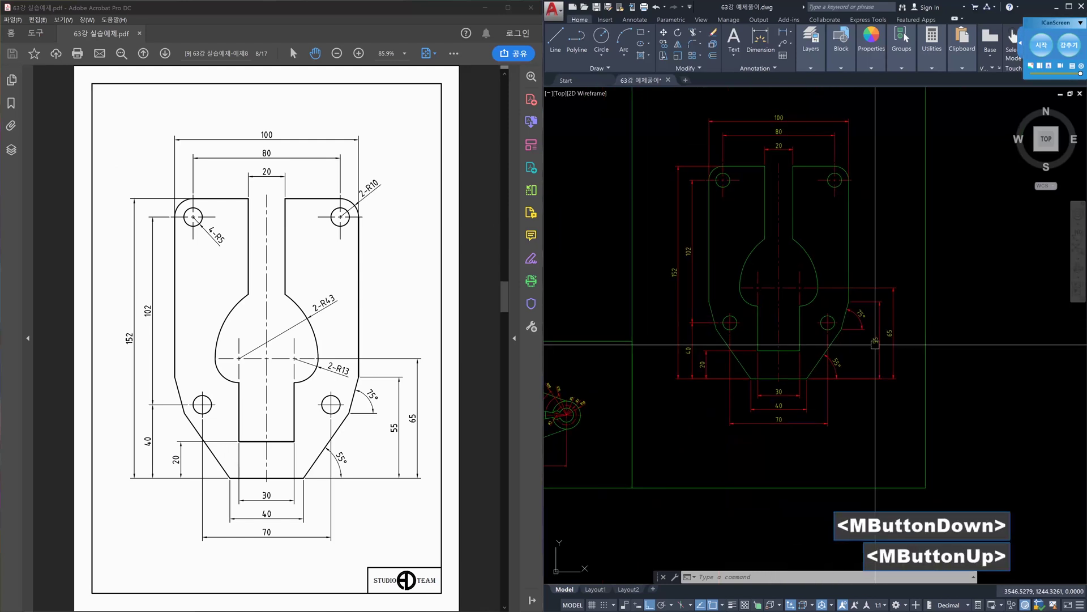
{"action": "scroll", "coordinate": [854, 194], "scroll_direction": "up", "scroll_amount": 2}
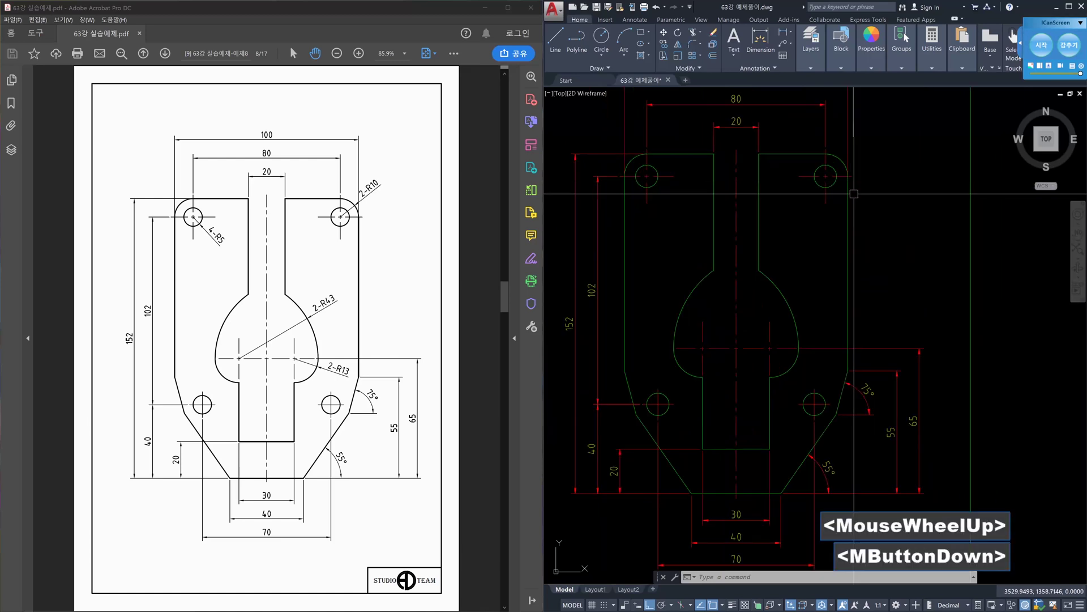
{"action": "middle_click_drag", "start_coordinate": [854, 194], "coordinate": [845, 255]}
{"action": "type", "text": "dra"}
{"action": "key", "text": "Return"}
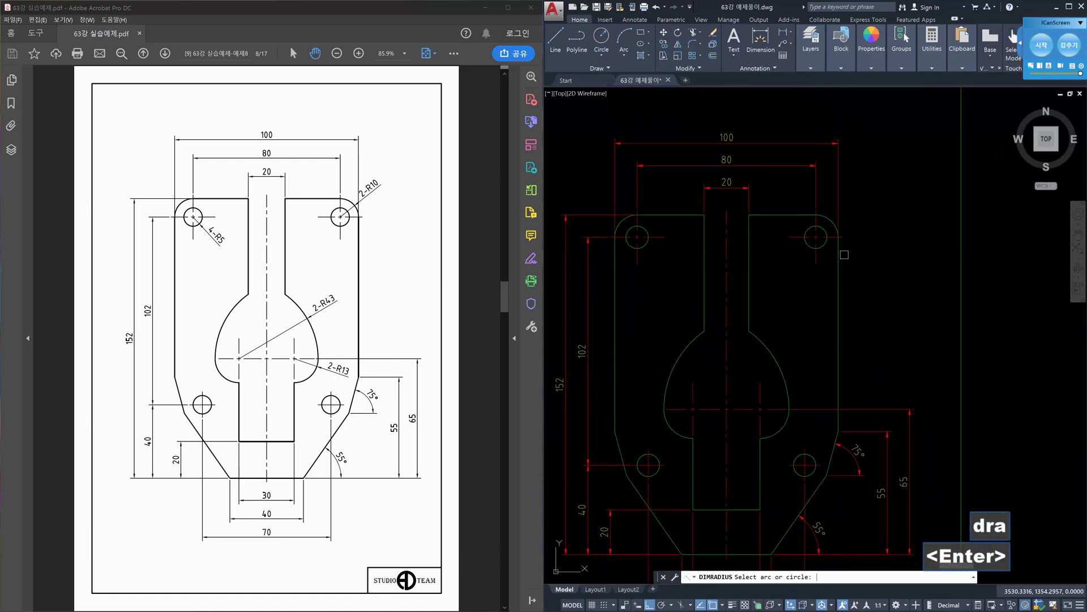
{"action": "scroll", "coordinate": [845, 255], "scroll_direction": "up", "scroll_amount": 2}
{"action": "left_click", "coordinate": [824, 191]}
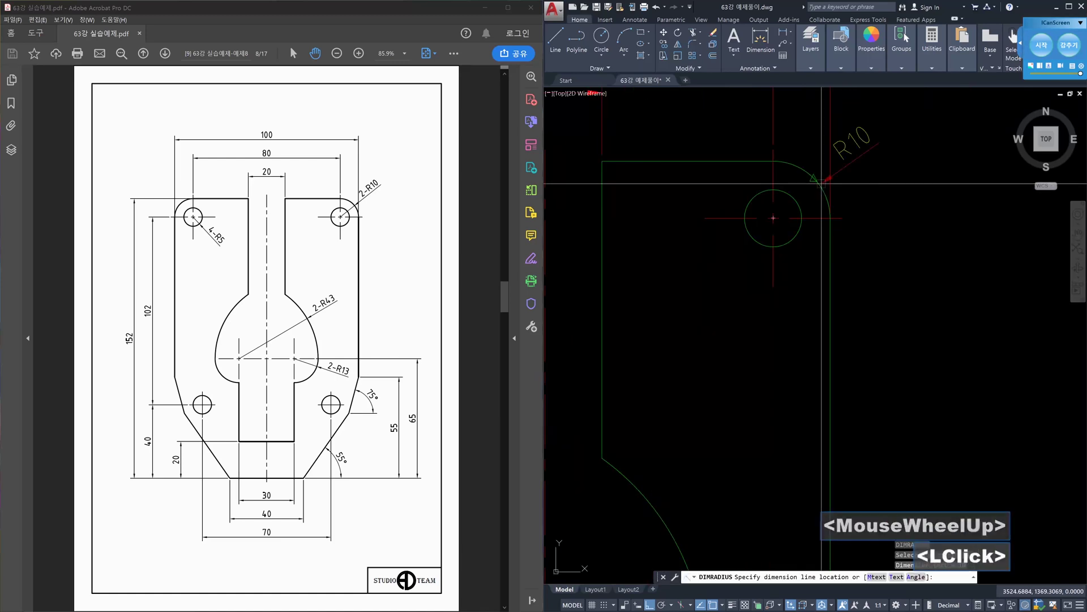
{"action": "scroll", "coordinate": [840, 164], "scroll_direction": "down", "scroll_amount": 2}
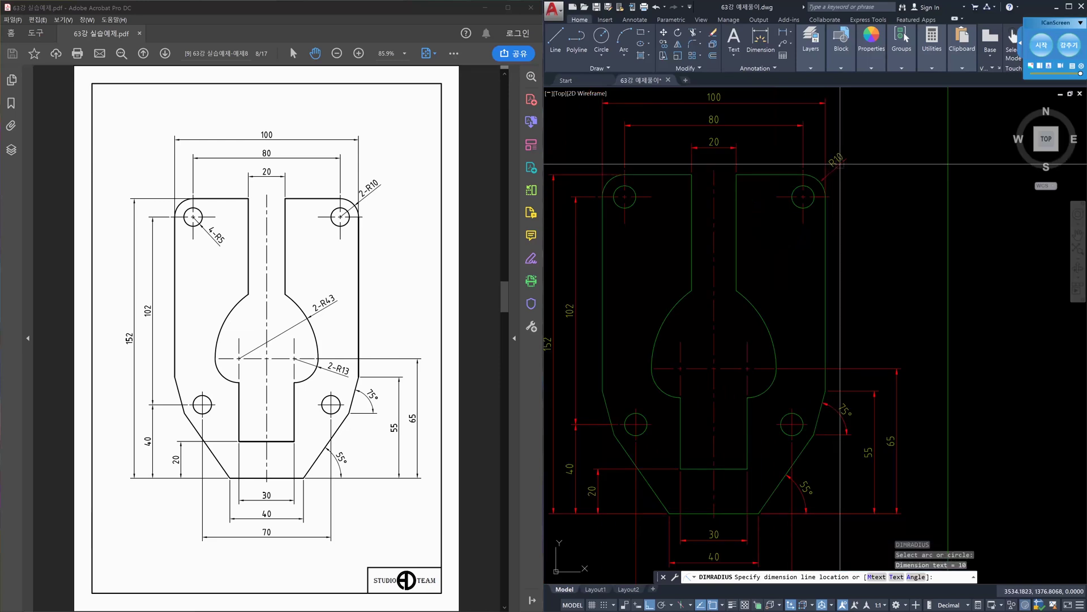
{"action": "left_click", "coordinate": [840, 164]}
Add the prefix 2- to the corner radius dimension so its text reads 2-R10.
{"action": "scroll", "coordinate": [840, 164], "scroll_direction": "up", "scroll_amount": 3}
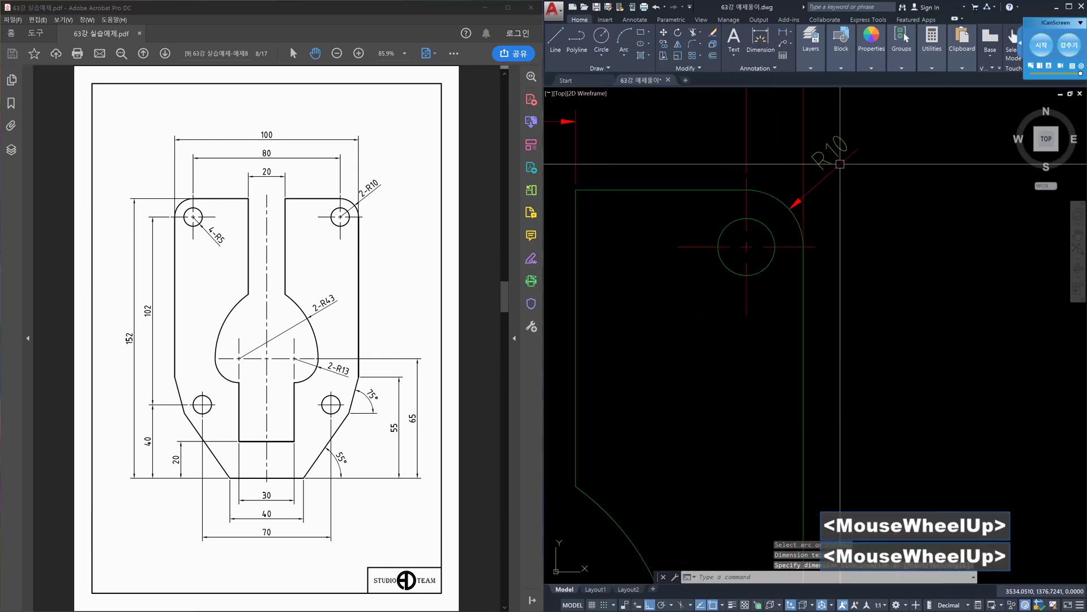
{"action": "double_click", "coordinate": [841, 163]}
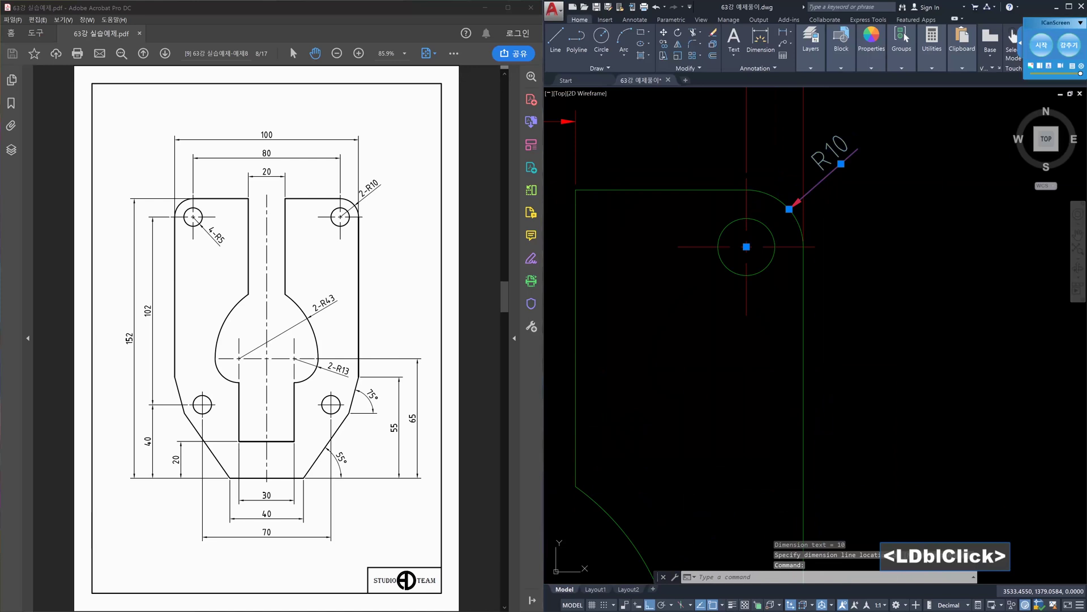
{"action": "type", "text": "2-"}
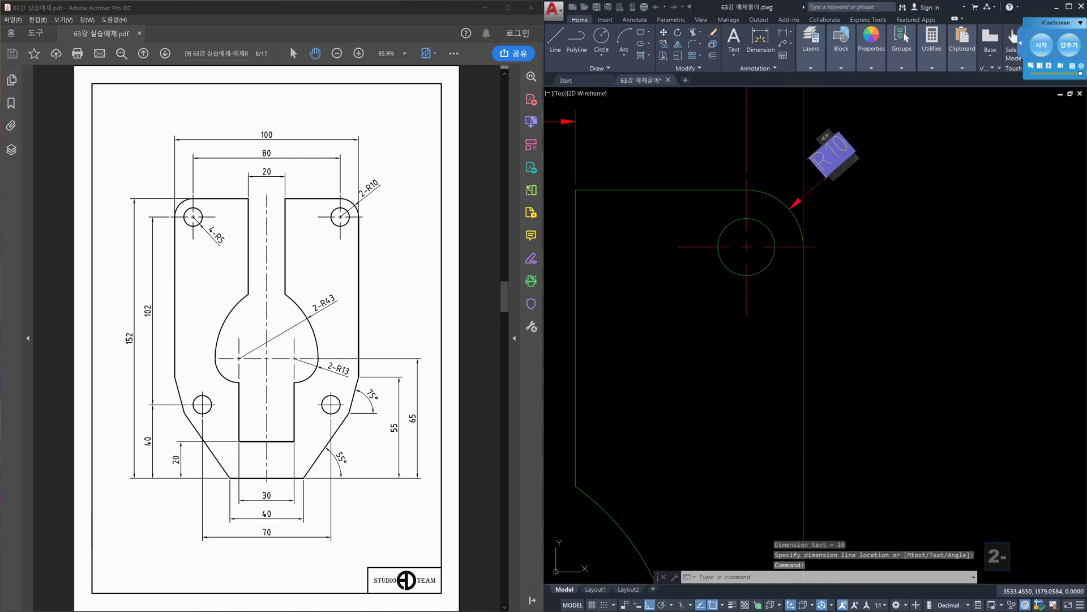
{"action": "left_click", "coordinate": [870, 221]}
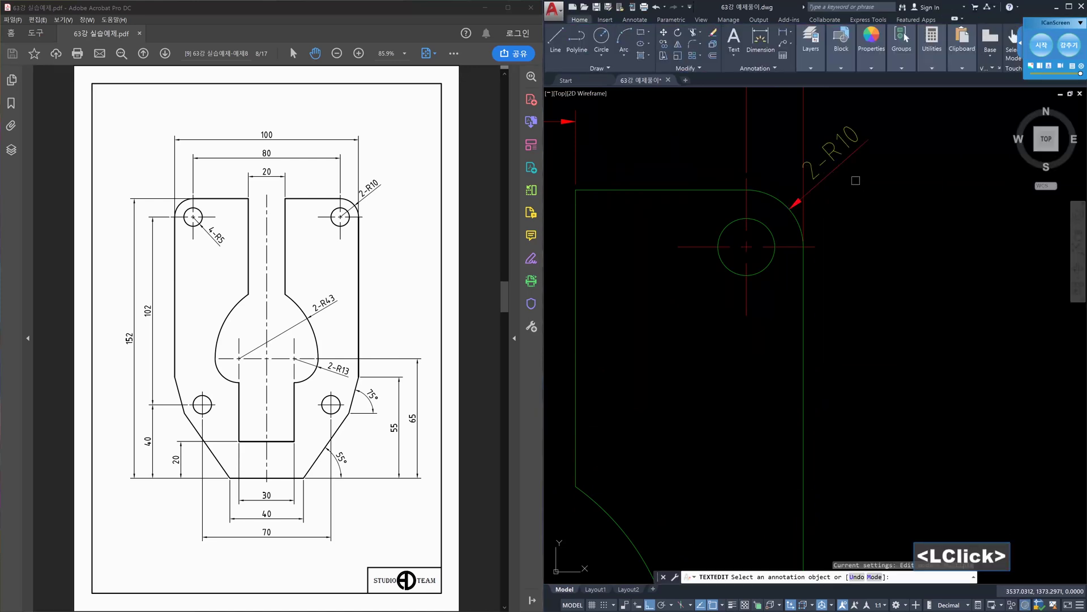
{"action": "key", "text": "Escape"}
{"action": "key", "text": "Escape"}
Move the 2-R10 dimension's text farther outward from the rounded corner along its leader direction.
{"action": "scroll", "coordinate": [856, 170], "scroll_direction": "down", "scroll_amount": 2}
{"action": "left_click", "coordinate": [856, 162]}
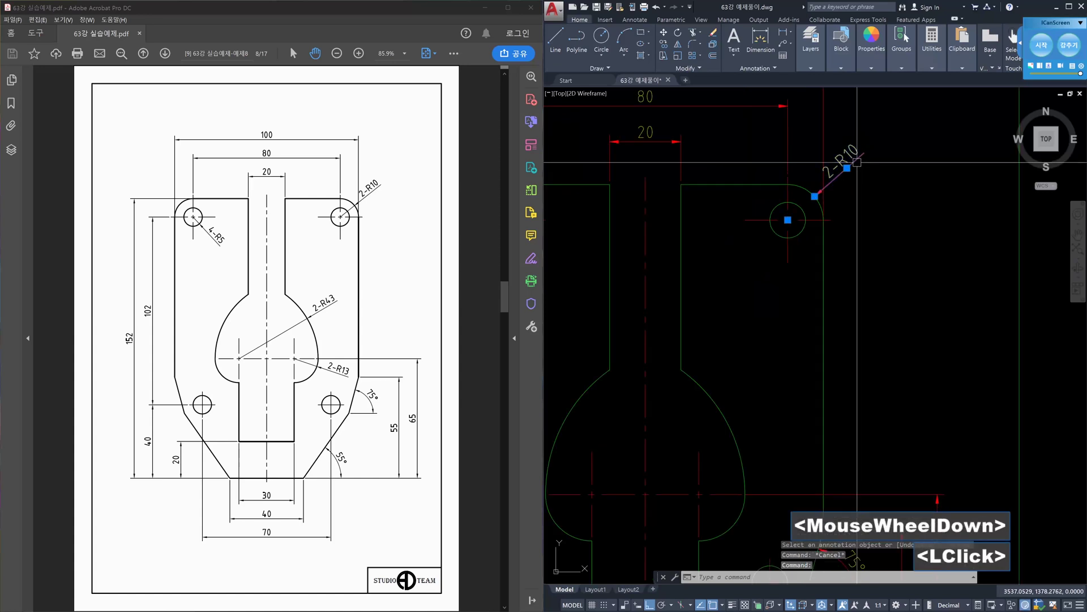
{"action": "left_click", "coordinate": [846, 168]}
{"action": "scroll", "coordinate": [852, 162], "scroll_direction": "up", "scroll_amount": 2}
{"action": "left_click", "coordinate": [870, 148]}
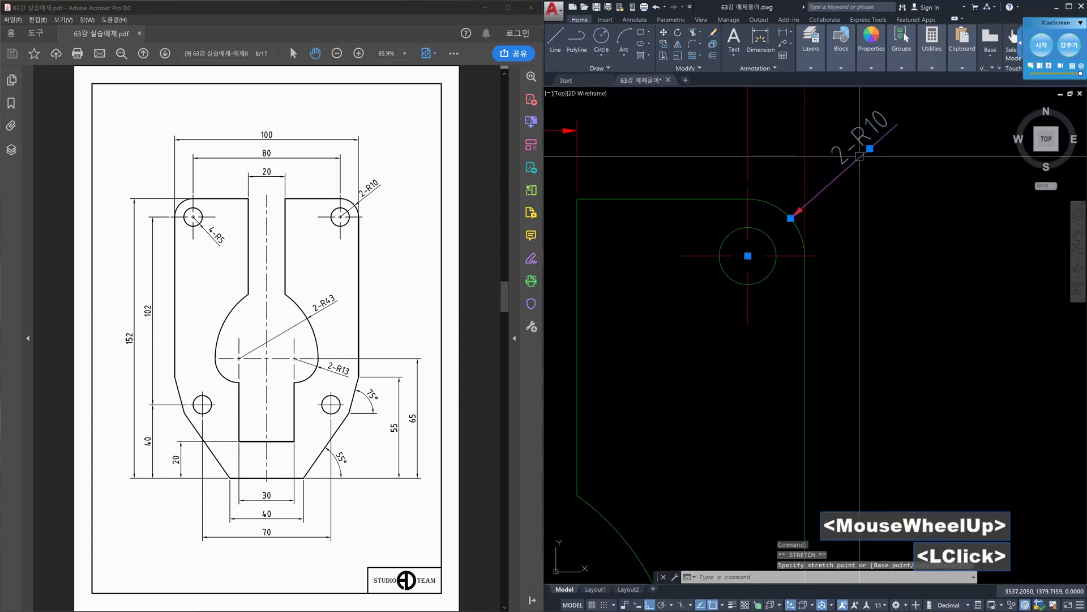
Dimension the radius of the plate's upper-left hole, placing the text diagonally below and to the right of the circle.
{"action": "key", "text": "Escape"}
{"action": "scroll", "coordinate": [844, 200], "scroll_direction": "down", "scroll_amount": 2}
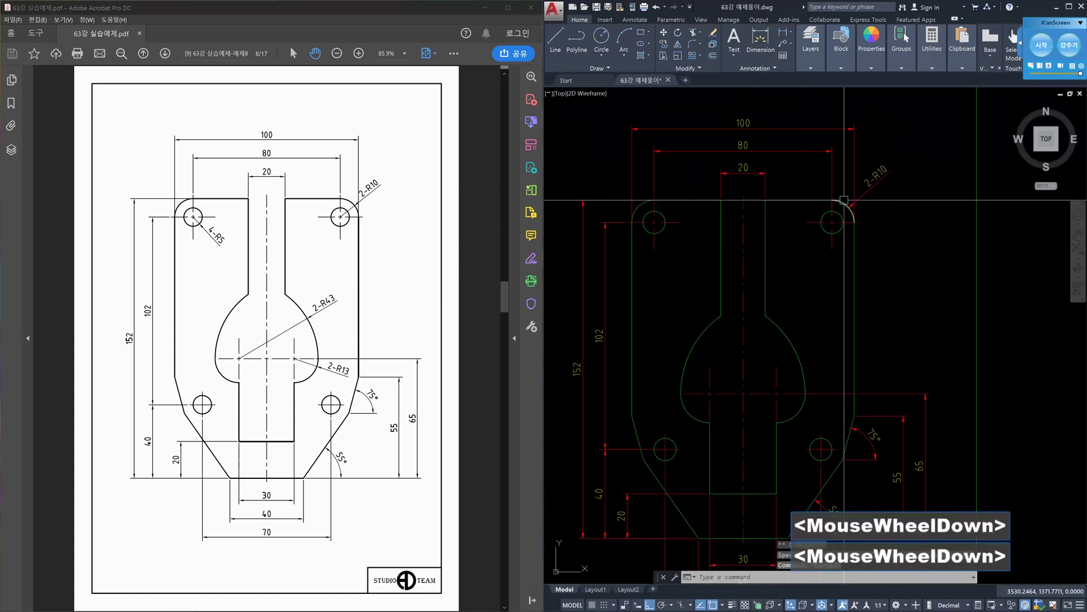
{"action": "middle_click_drag", "start_coordinate": [844, 200], "coordinate": [909, 208]}
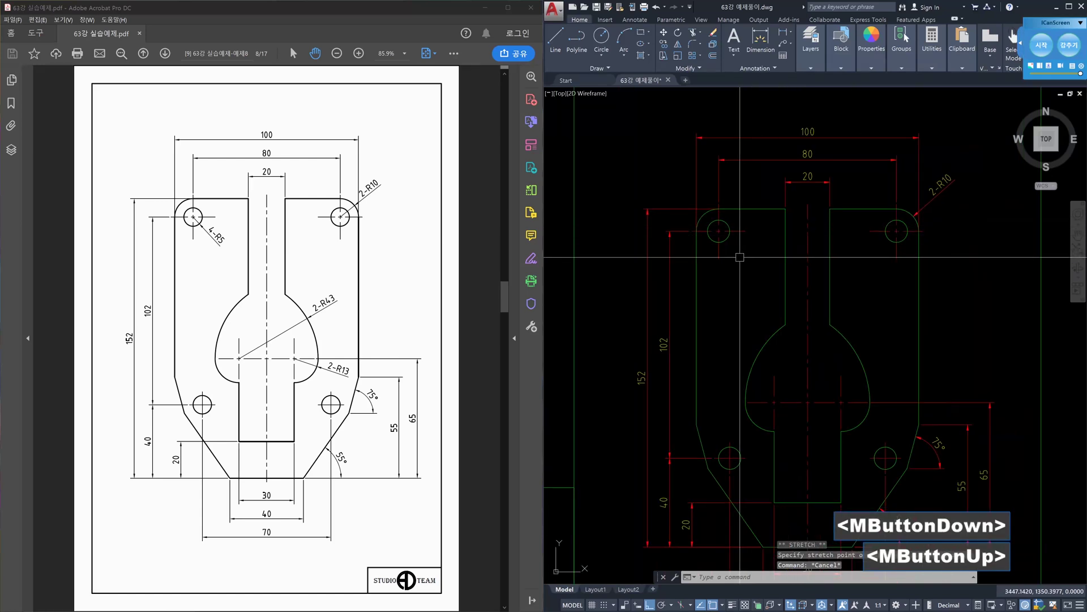
{"action": "type", "text": "dra"}
{"action": "key", "text": "space"}
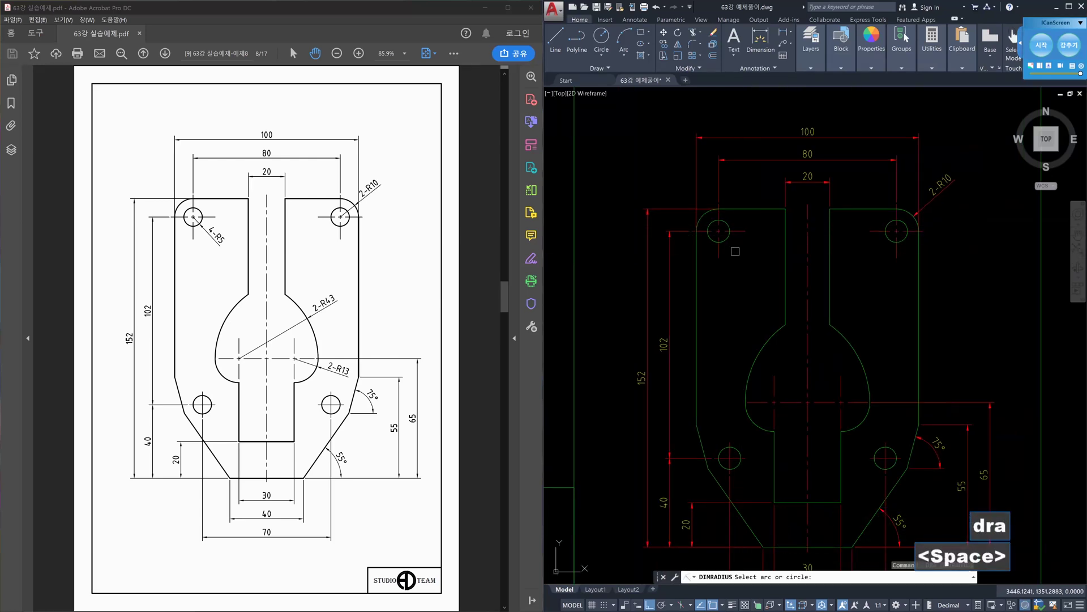
{"action": "left_click", "coordinate": [729, 242]}
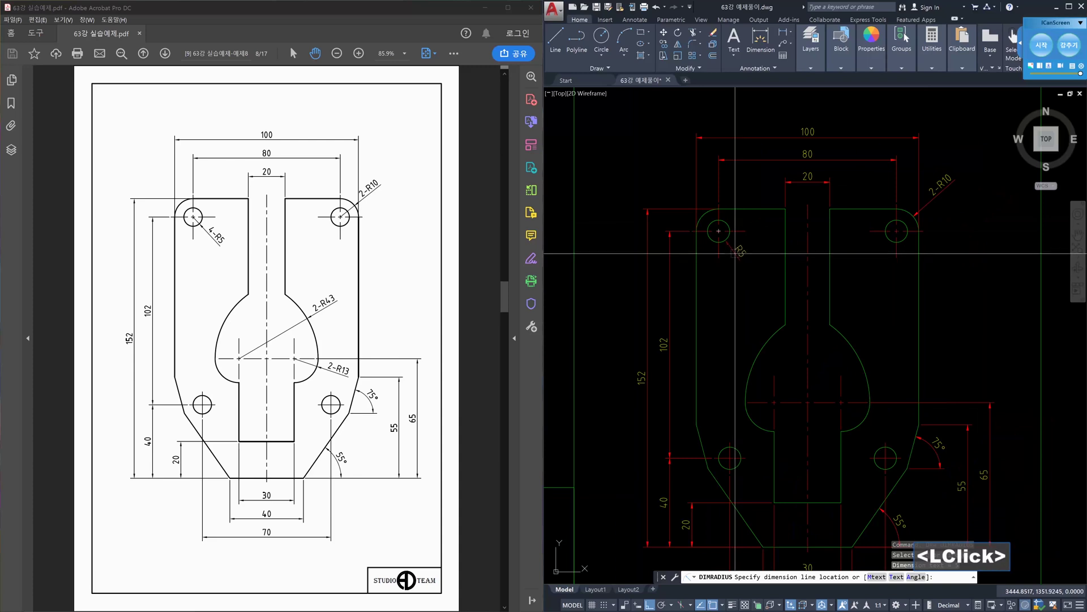
{"action": "scroll", "coordinate": [735, 252], "scroll_direction": "up", "scroll_amount": 4}
{"action": "middle_click_drag", "start_coordinate": [736, 252], "coordinate": [744, 281]}
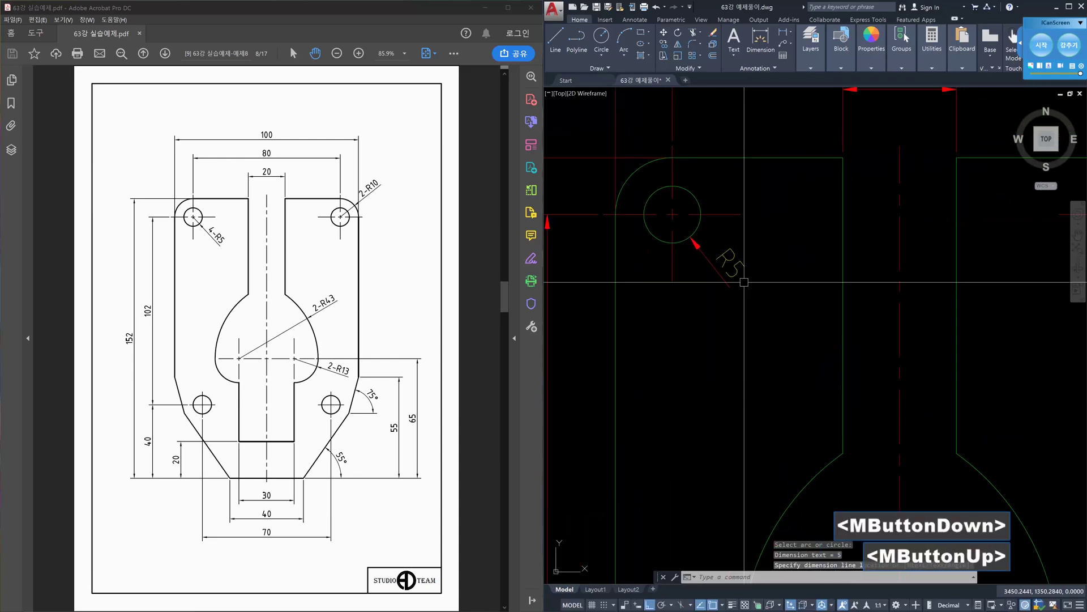
{"action": "left_click", "coordinate": [744, 281]}
{"action": "type", "text": "e"}
{"action": "key", "text": "space"}
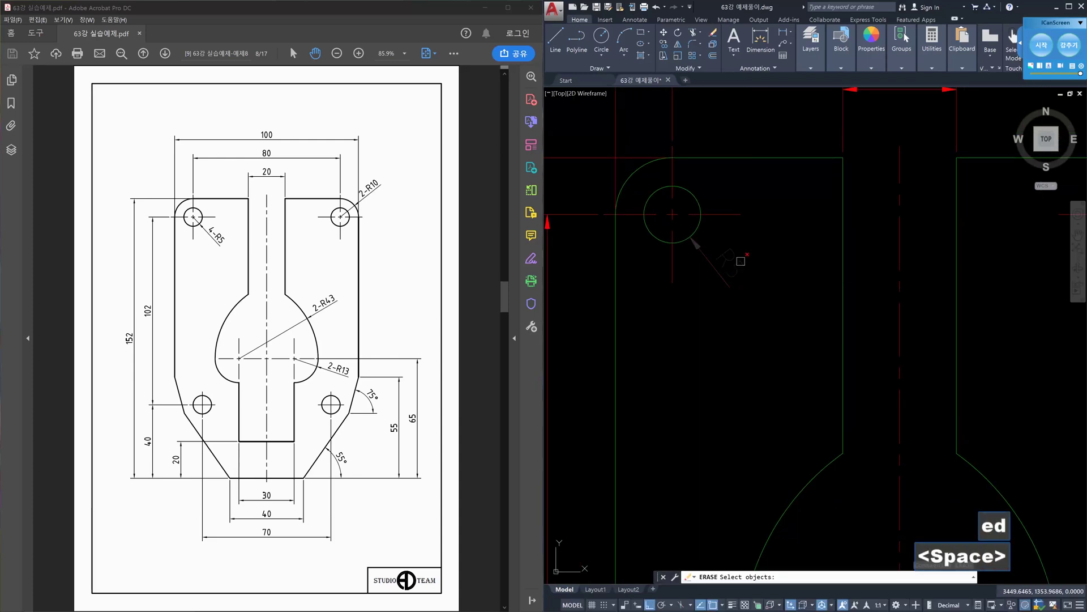
{"action": "left_click", "coordinate": [741, 261]}
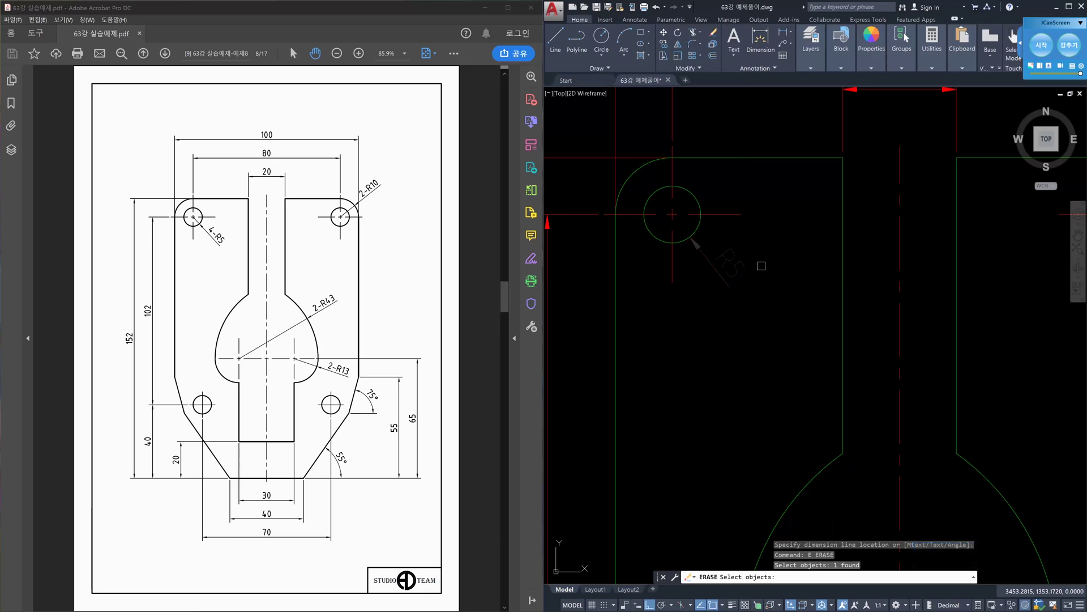
{"action": "key", "text": "Escape"}
{"action": "key", "text": "Escape"}
Add the prefix 4- to the upper-left hole's radius dimension so its text reads 4-R5.
{"action": "type", "text": "ed"}
{"action": "key", "text": "space"}
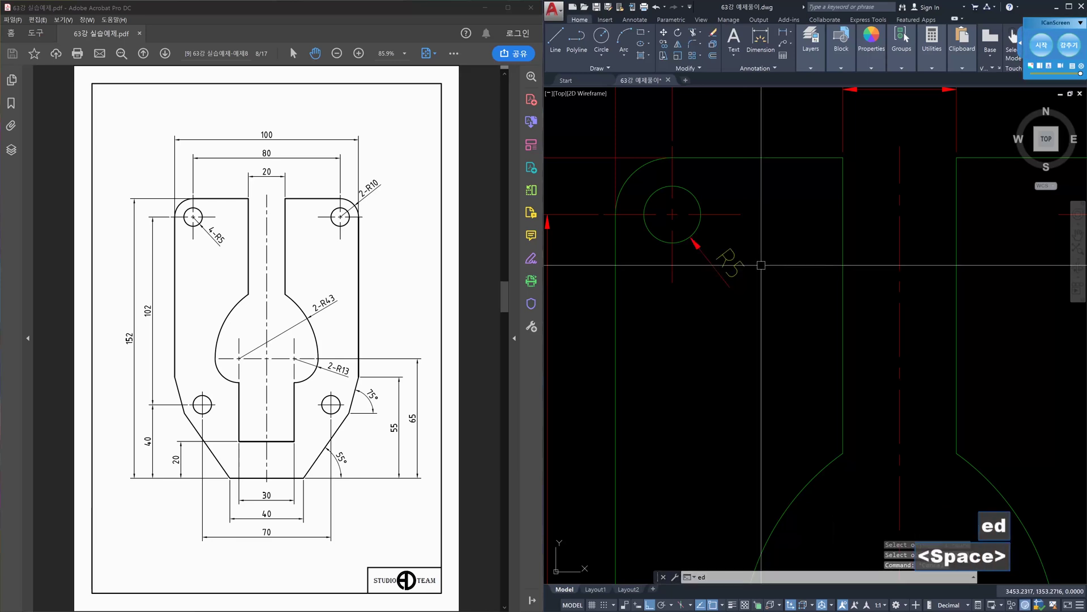
{"action": "left_click", "coordinate": [744, 261]}
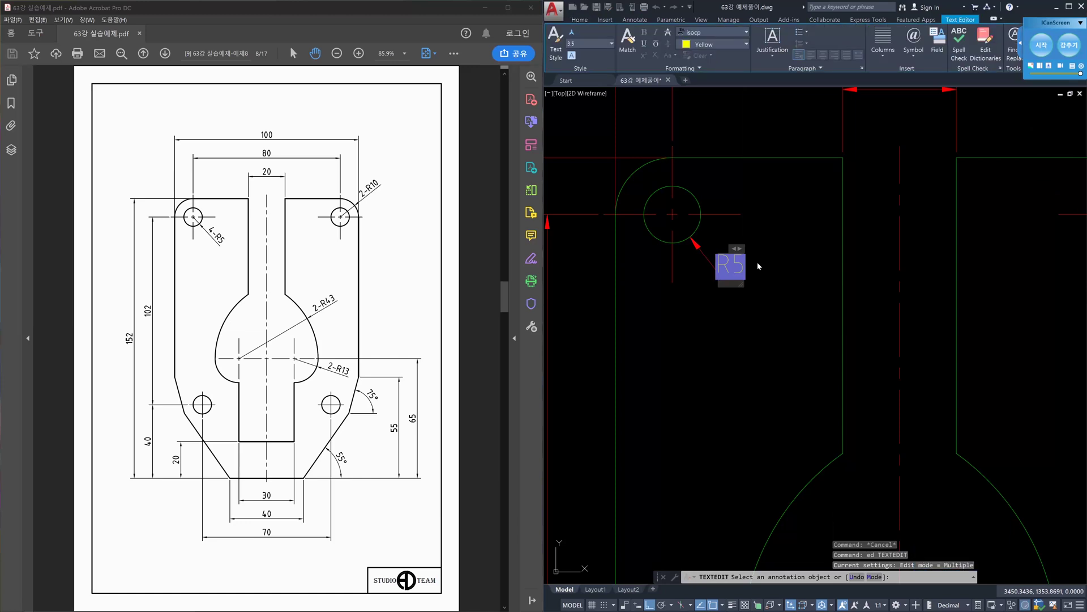
{"action": "type", "text": "4-"}
{"action": "left_click", "coordinate": [800, 357]}
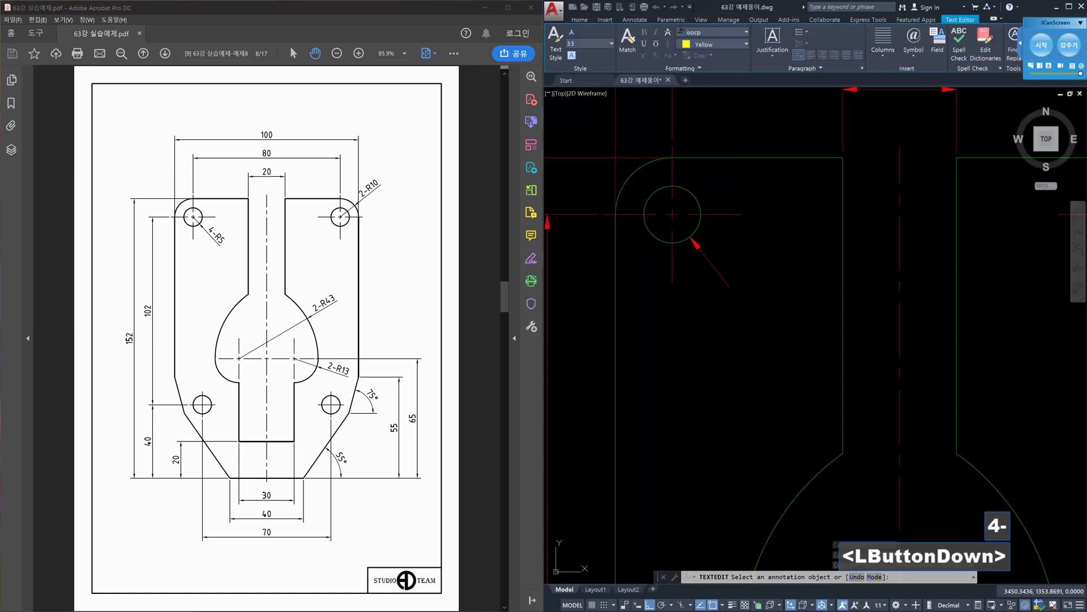
{"action": "key", "text": "Escape"}
{"action": "scroll", "coordinate": [801, 345], "scroll_direction": "down", "scroll_amount": 3}
{"action": "middle_click_drag", "start_coordinate": [881, 300], "coordinate": [864, 287]}
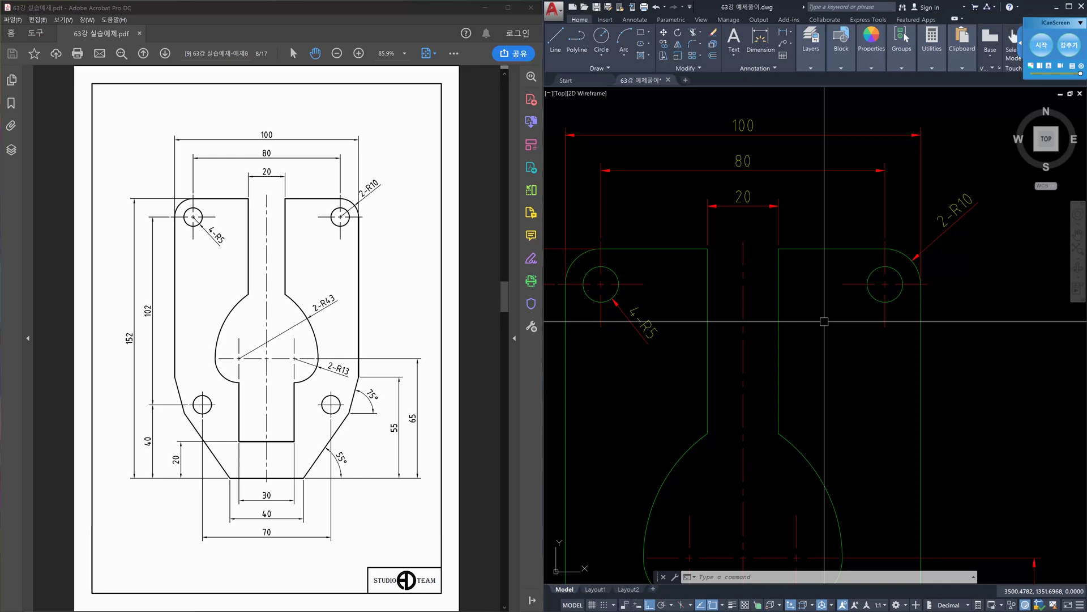
Modify dimension style 1 so dimension lines are drawn between extension lines, extending radius leaders to their centres.
{"action": "type", "text": "d"}
{"action": "key", "text": "Return"}
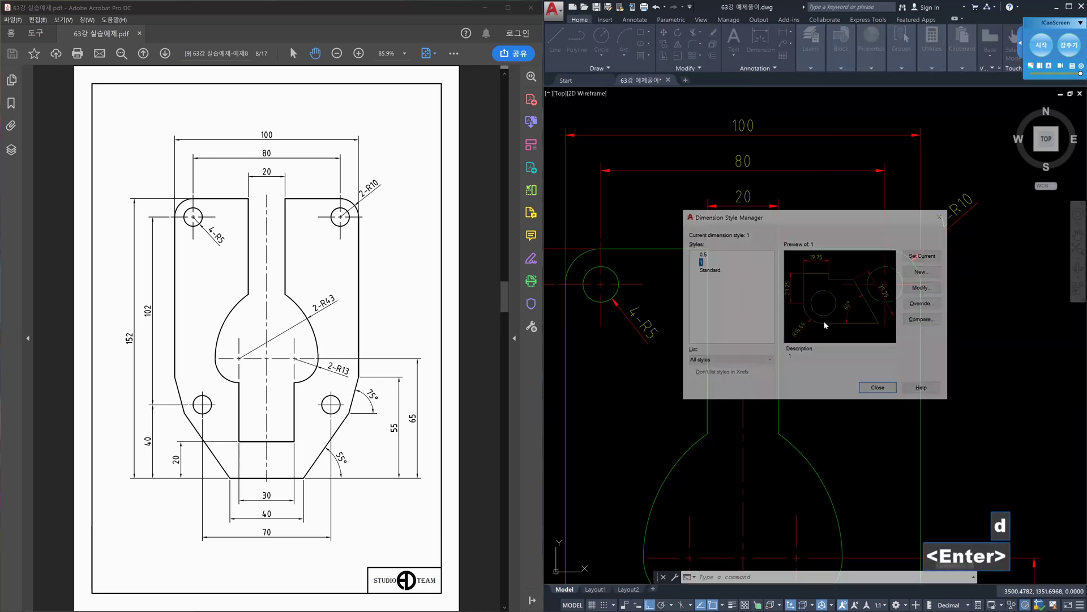
{"action": "left_click", "coordinate": [924, 288]}
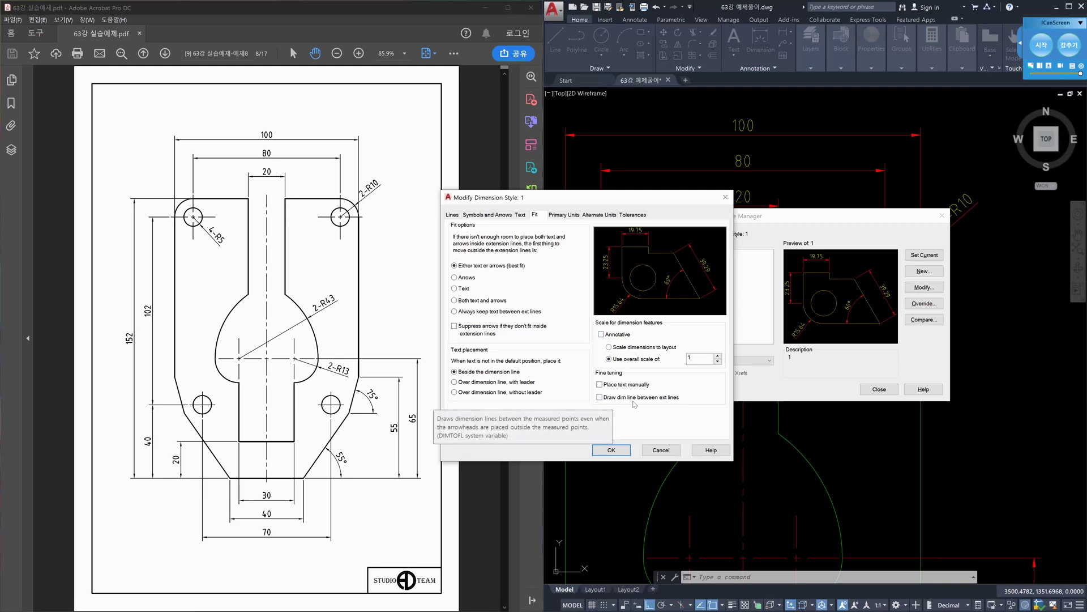
{"action": "left_click", "coordinate": [603, 399]}
{"action": "left_click", "coordinate": [615, 447]}
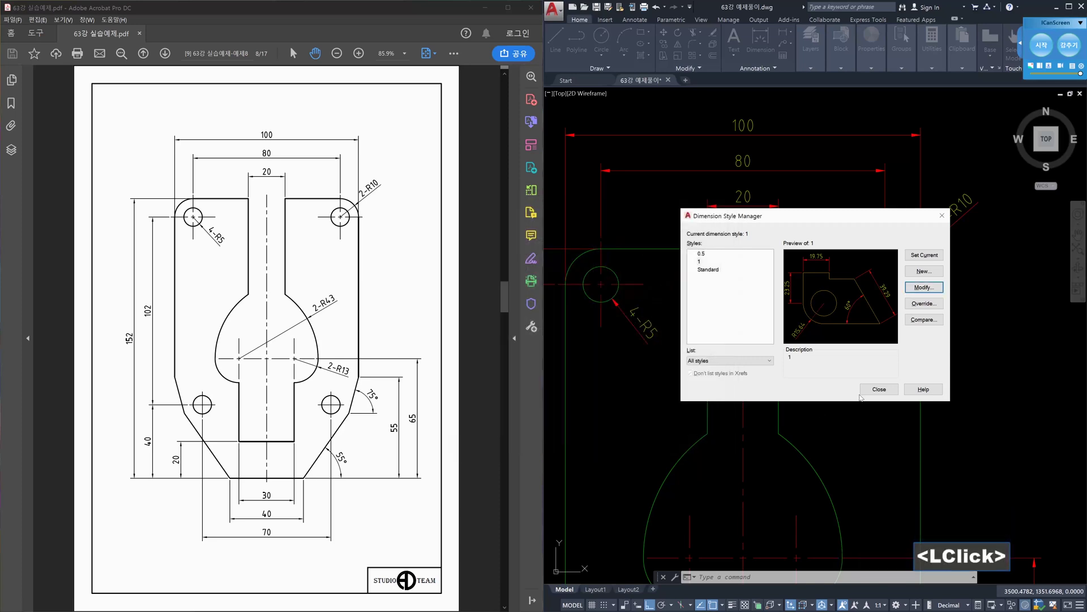
{"action": "left_click", "coordinate": [874, 390]}
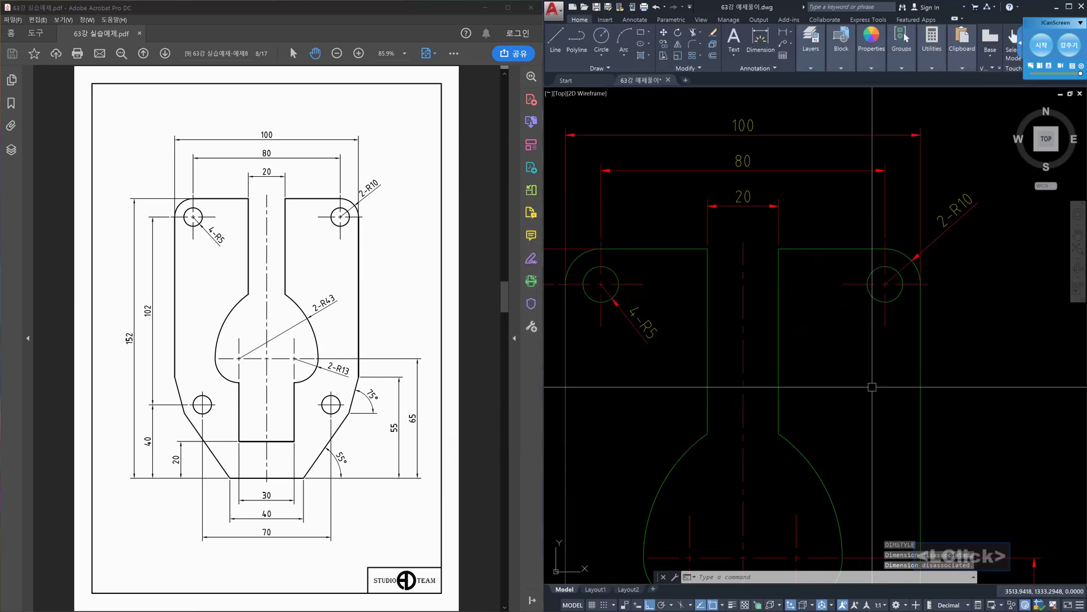
Dimension the radius of the large arc on the right side of the central cutout, placing the text outside the arc.
{"action": "scroll", "coordinate": [872, 387], "scroll_direction": "down", "scroll_amount": 3}
{"action": "middle_click_drag", "start_coordinate": [867, 295], "coordinate": [823, 342]}
{"action": "scroll", "coordinate": [821, 328], "scroll_direction": "up", "scroll_amount": 2}
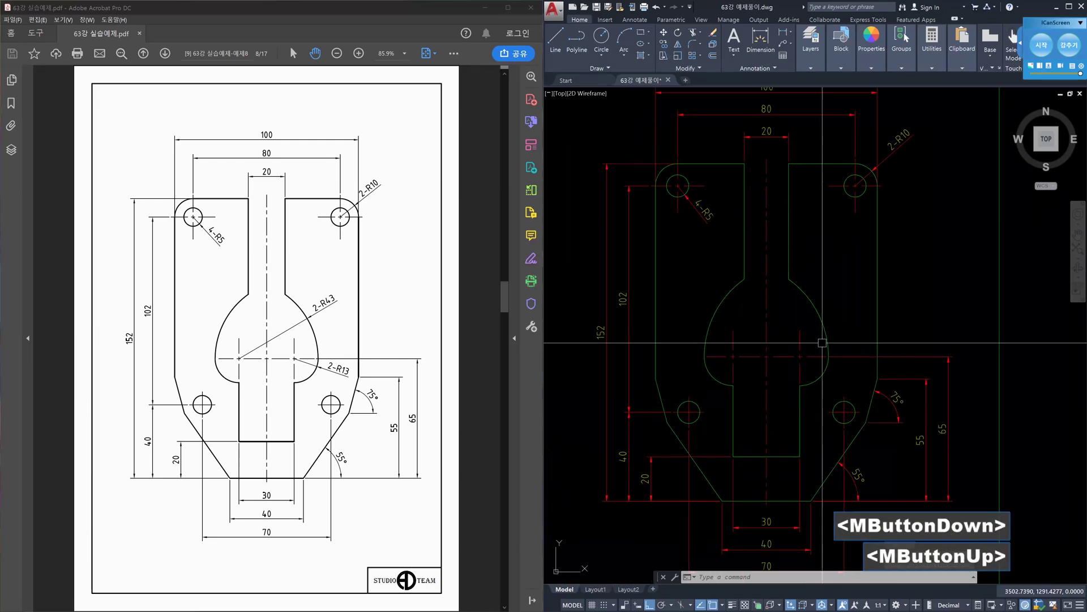
{"action": "type", "text": "dra"}
{"action": "key", "text": "Return"}
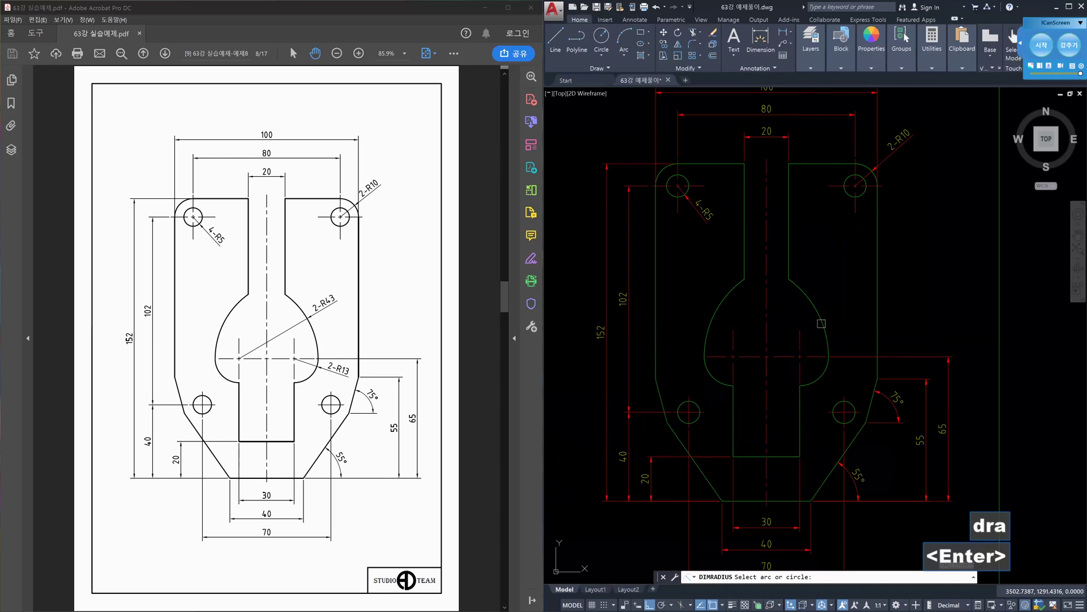
{"action": "left_click", "coordinate": [821, 324]}
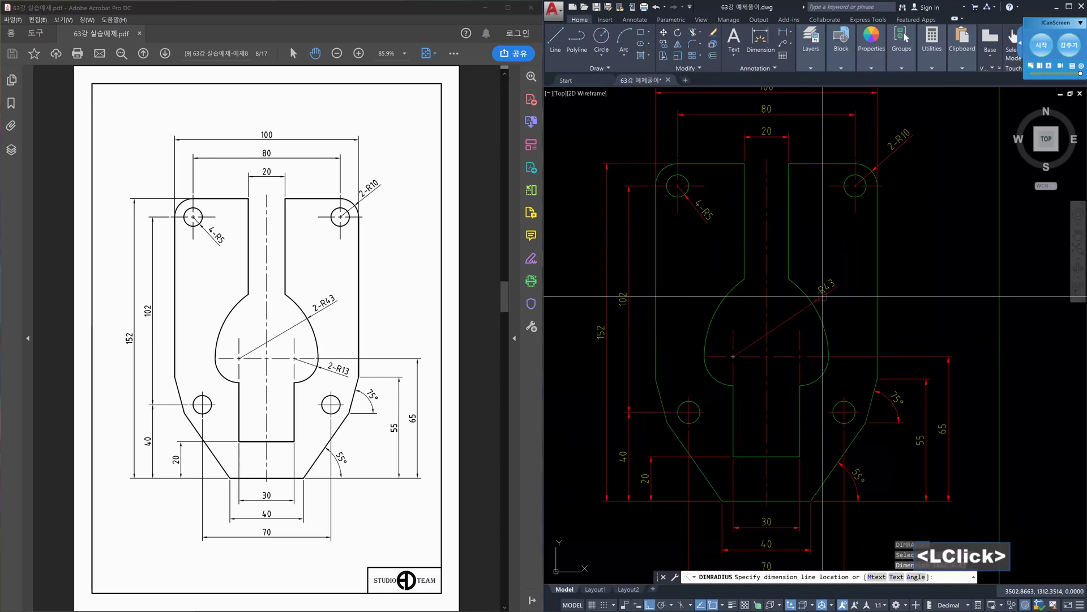
{"action": "left_click", "coordinate": [822, 296]}
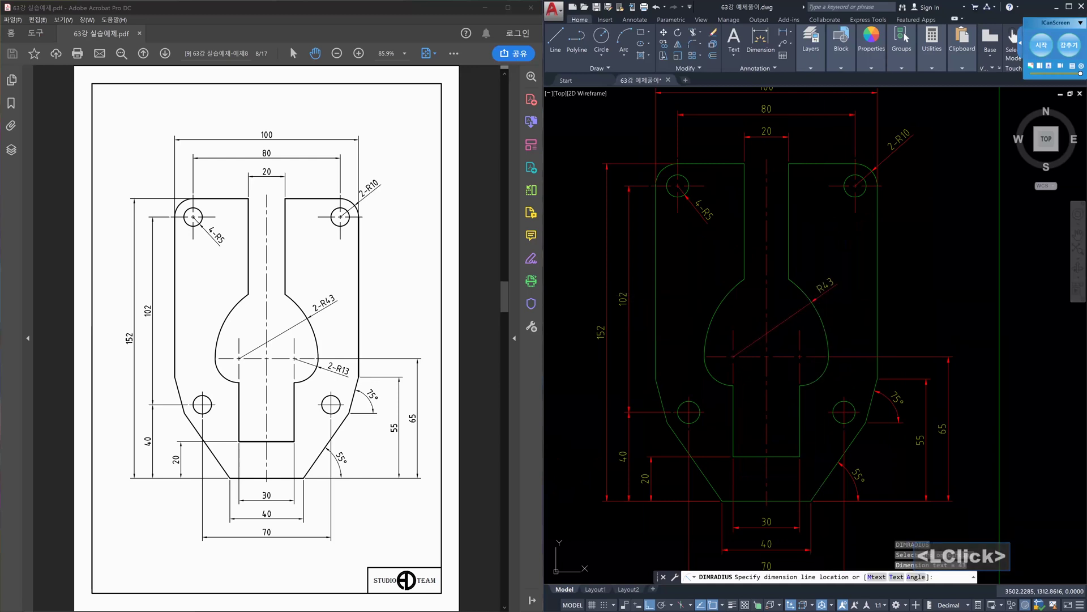
Add the prefix 2- to the large cutout arc's radius dimension so its text reads 2-R43.
{"action": "double_click", "coordinate": [827, 283]}
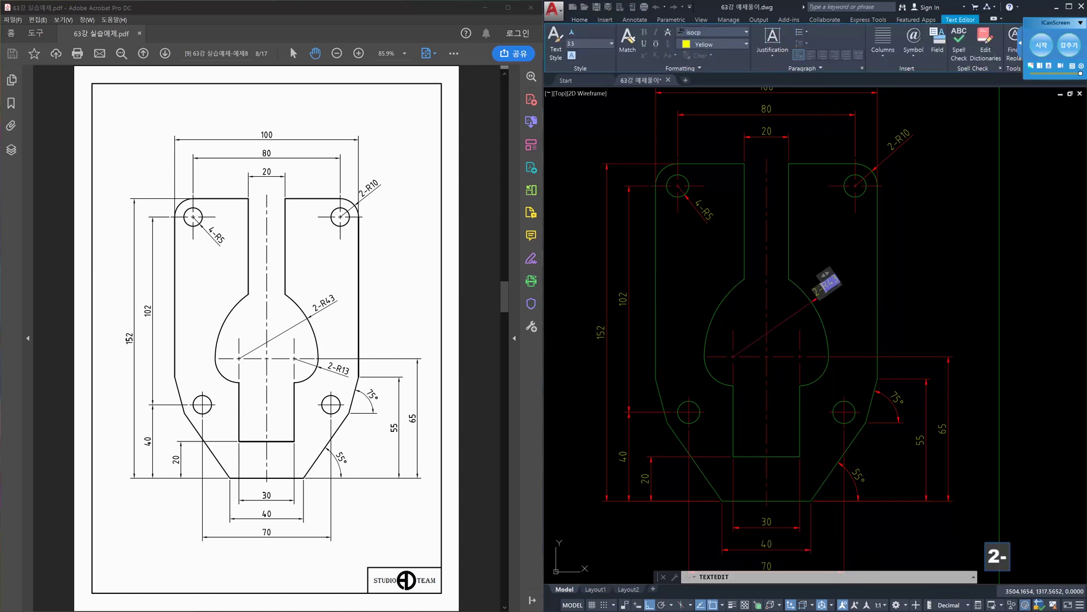
{"action": "left_click", "coordinate": [848, 307]}
{"action": "key", "text": "Escape"}
{"action": "key", "text": "Escape"}
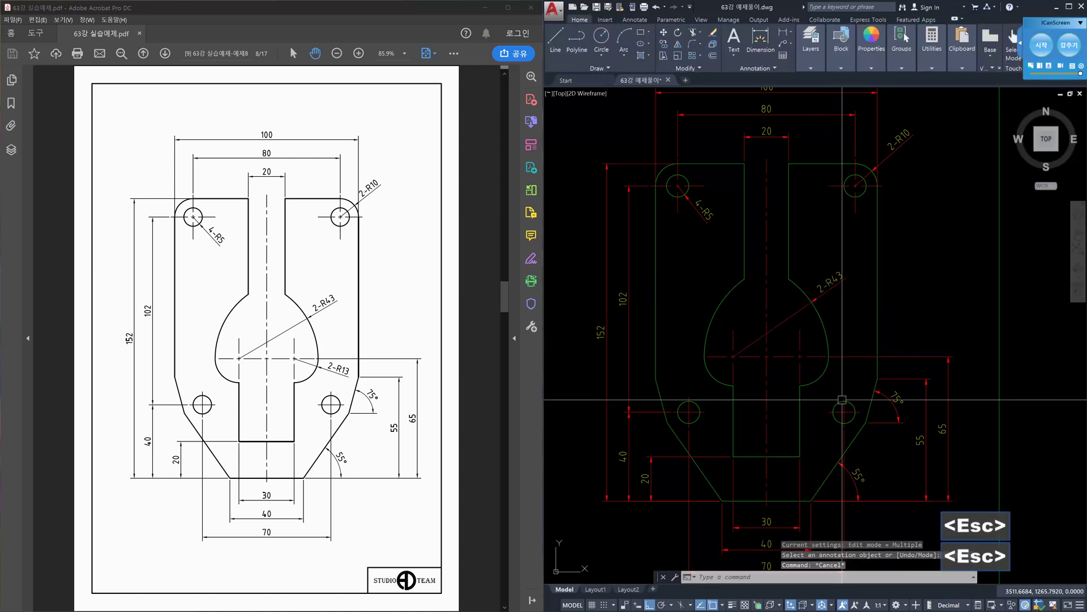
Dimension the radius of the small arc at the cutout's lower right, placing the text just outside the arc.
{"action": "type", "text": "dra"}
{"action": "key", "text": "Return"}
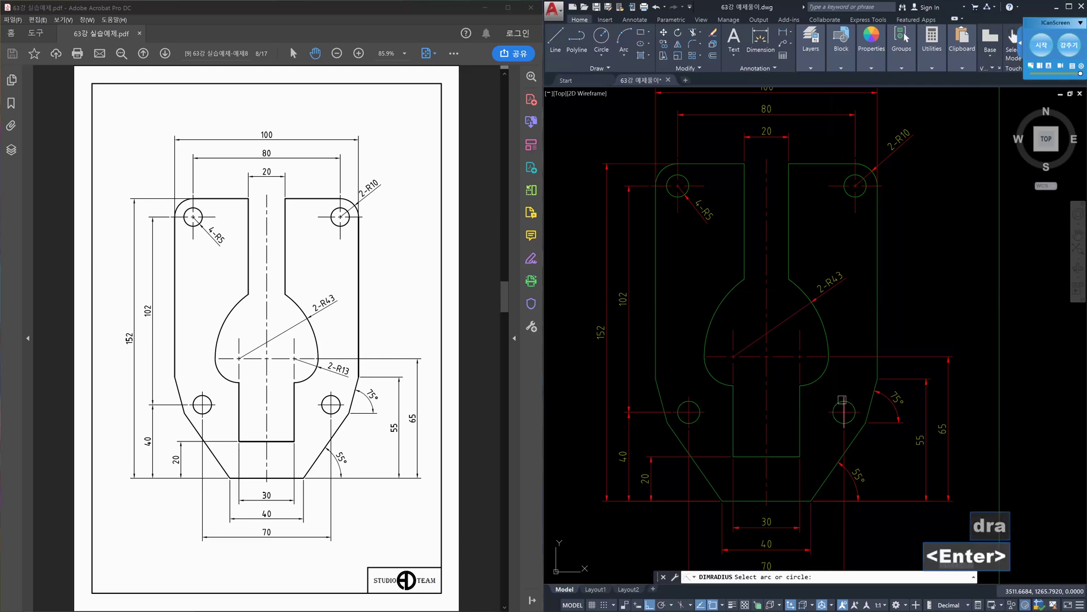
{"action": "left_click", "coordinate": [822, 378]}
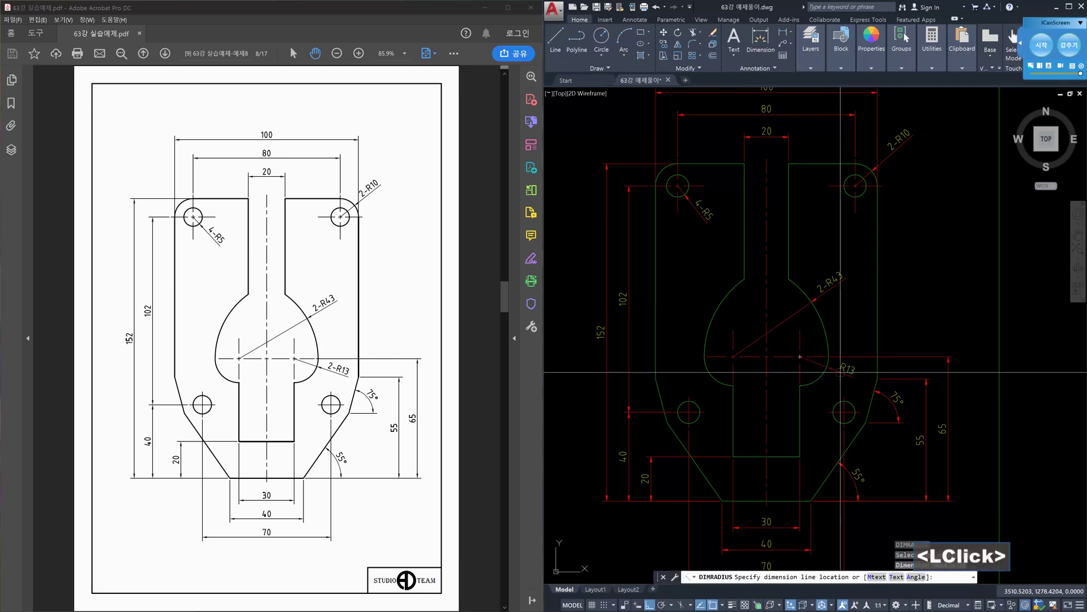
{"action": "left_click", "coordinate": [843, 374]}
Add the prefix 2- to the small cutout arc's radius dimension so its text reads 2-R13.
{"action": "left_click", "coordinate": [846, 369]}
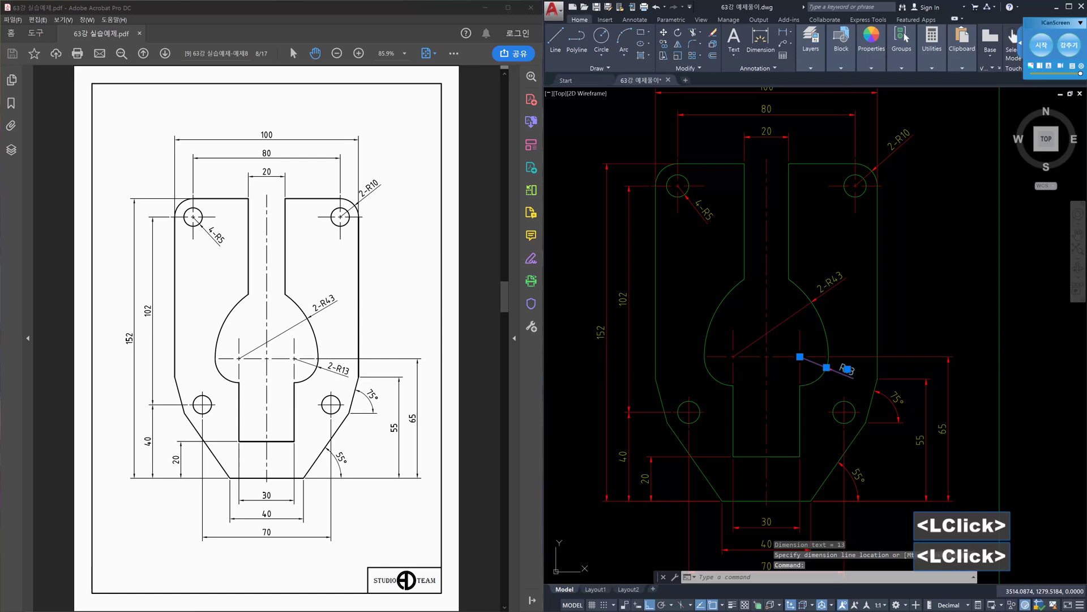
{"action": "type", "text": "2-"}
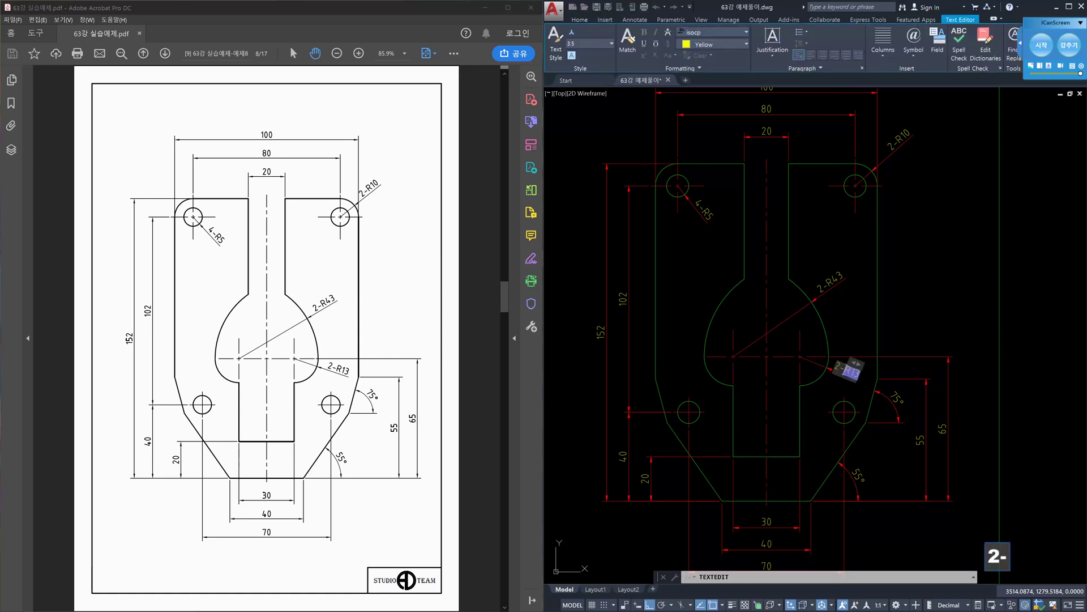
{"action": "left_click", "coordinate": [913, 322]}
{"action": "key", "text": "Escape"}
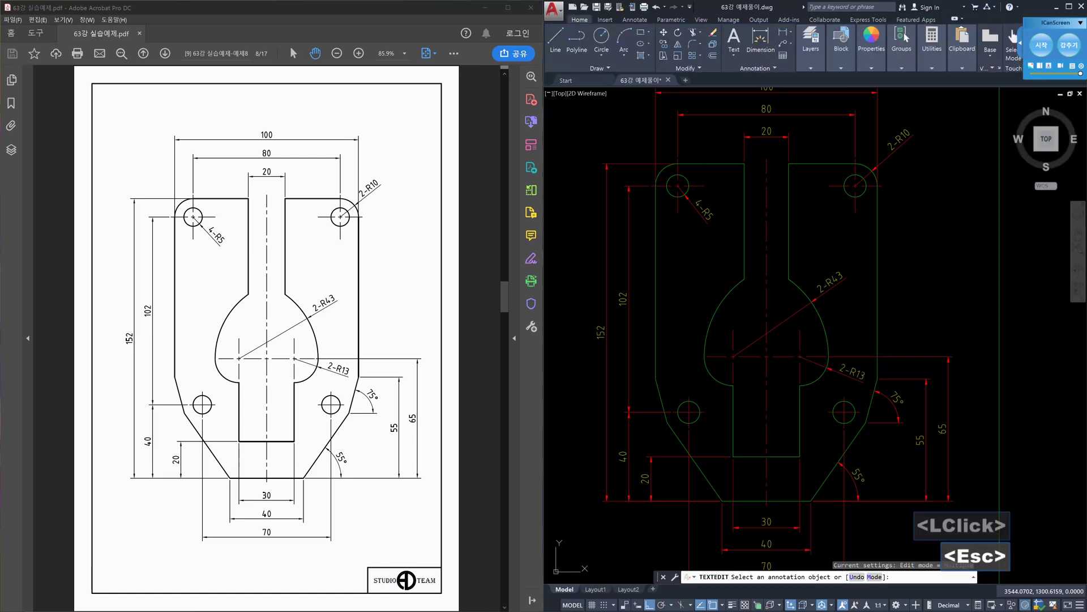
{"action": "scroll", "coordinate": [963, 311], "scroll_direction": "down", "scroll_amount": 3}
{"action": "middle_click_drag", "start_coordinate": [981, 305], "coordinate": [967, 318]}
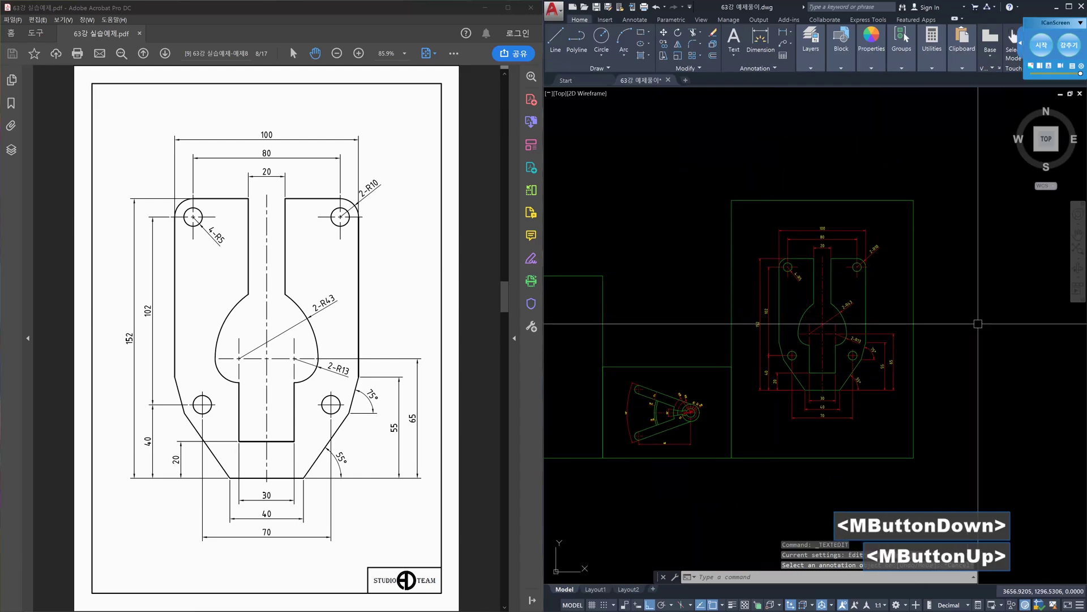
{"action": "scroll", "coordinate": [943, 339], "scroll_direction": "up", "scroll_amount": 3}
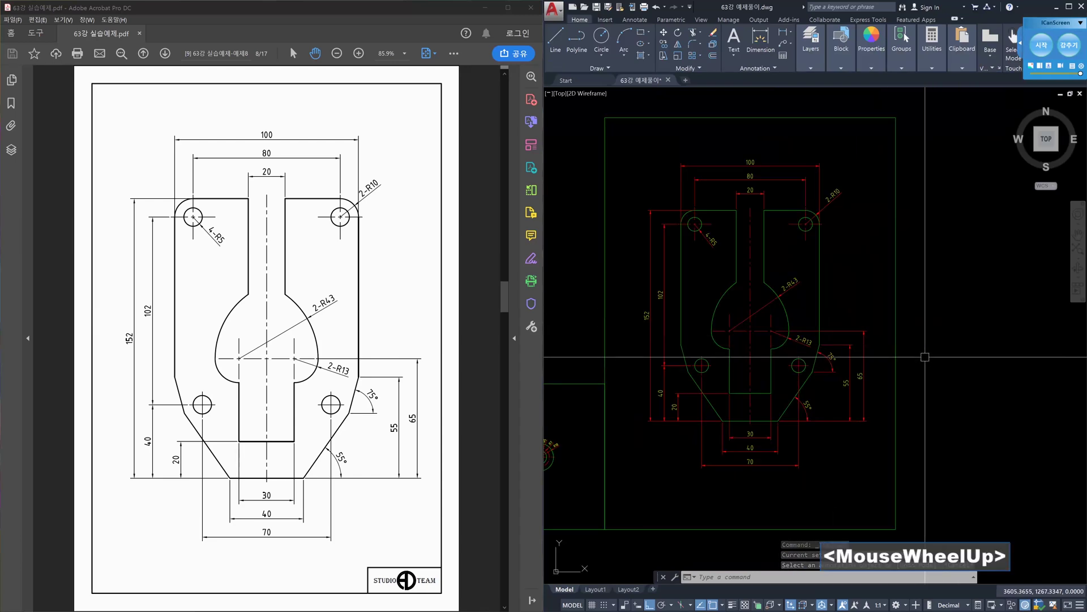
{"action": "mouse_move", "coordinate": [951, 342]}
{"action": "middle_mouse_down"}
{"action": "mouse_move", "coordinate": [919, 432]}
{"action": "mouse_move", "coordinate": [950, 439]}
{"action": "middle_mouse_up"}
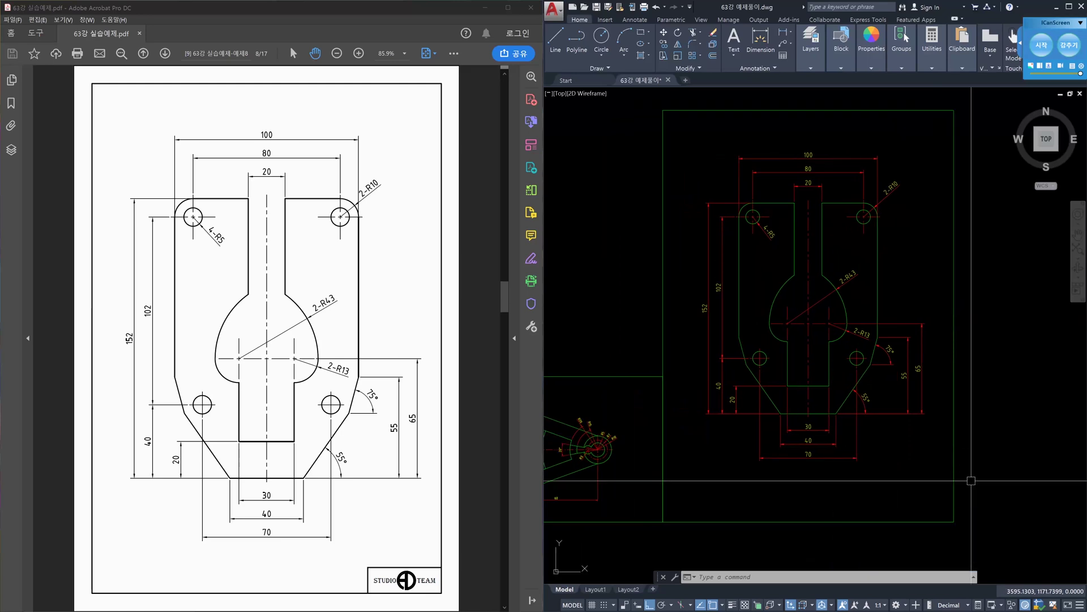